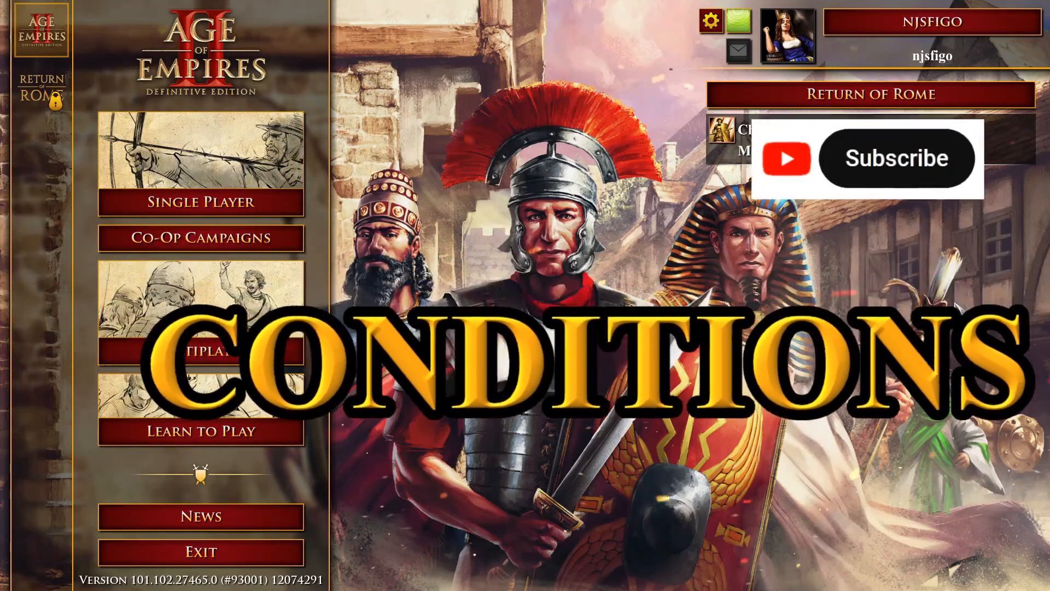
# Open the single-player scenario editor and load the Conditions 1 scenario
pyautogui.click(276, 204)
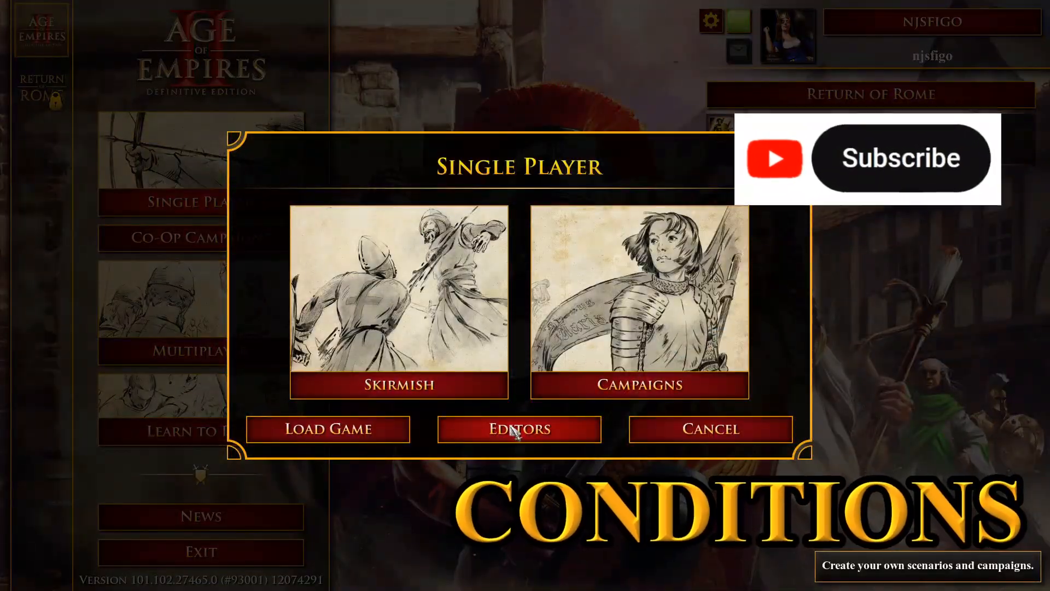
pyautogui.click(512, 429)
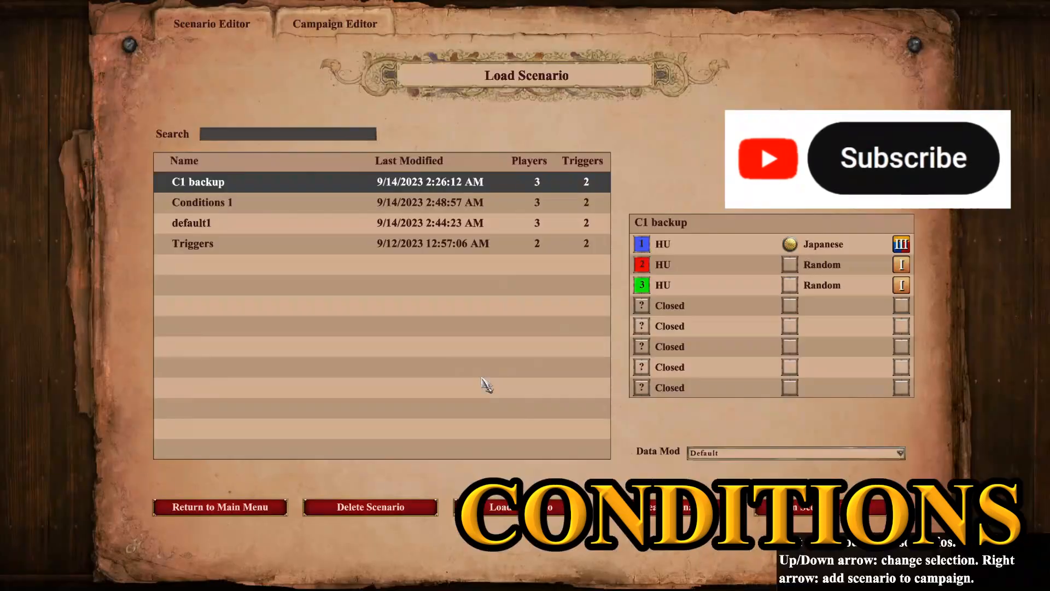
pyautogui.click(224, 204)
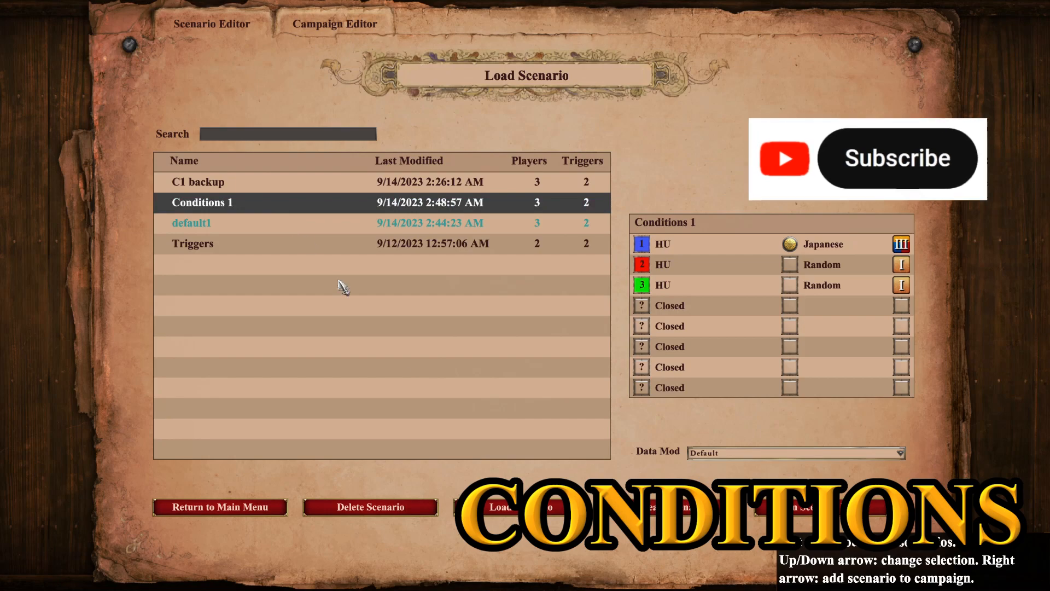
pyautogui.click(553, 514)
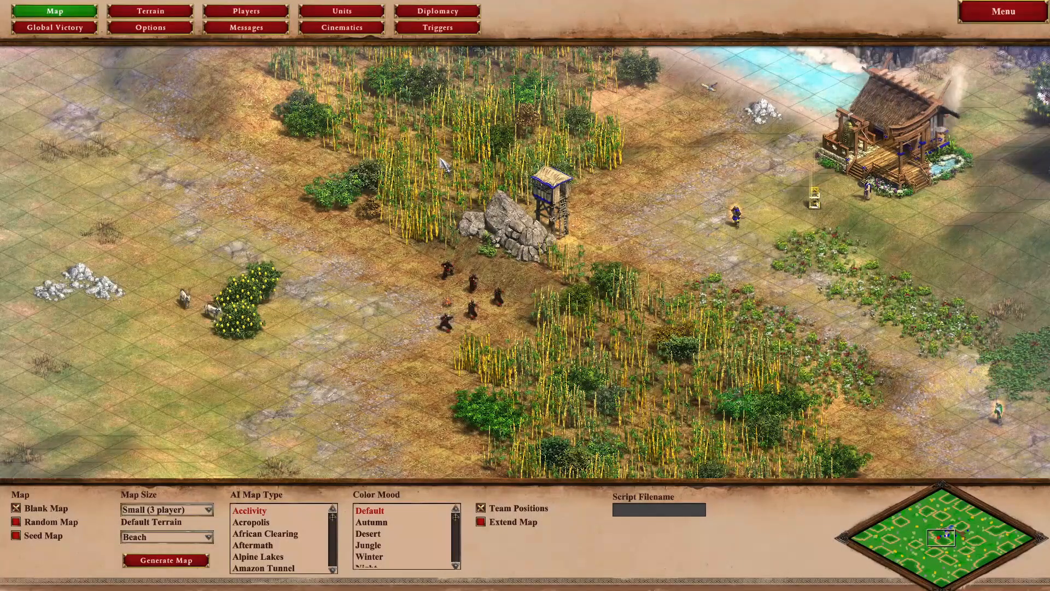
# Examine the map's units and buildings around the watch tower, waterfall, wooden shrine and road
pyautogui.press('Right')
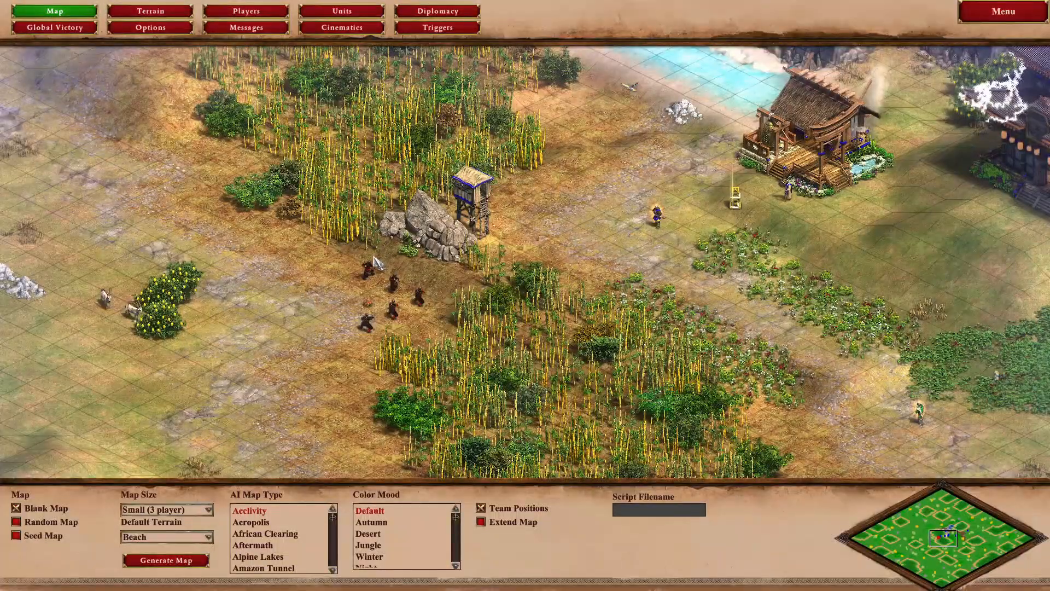
pyautogui.click(366, 321)
pyautogui.press('Up')
pyautogui.press('Right')
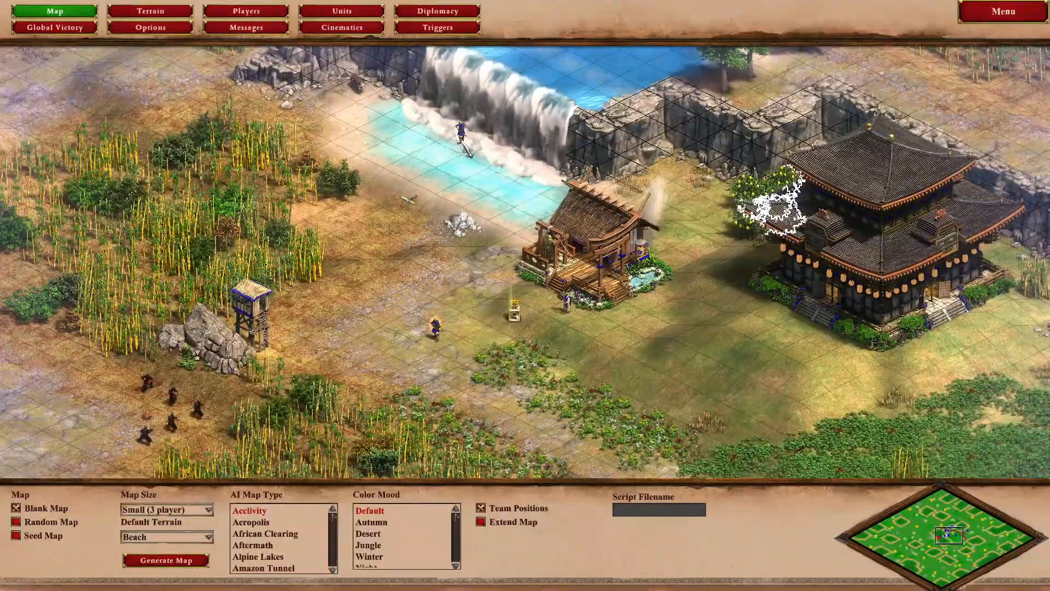
pyautogui.click(464, 144)
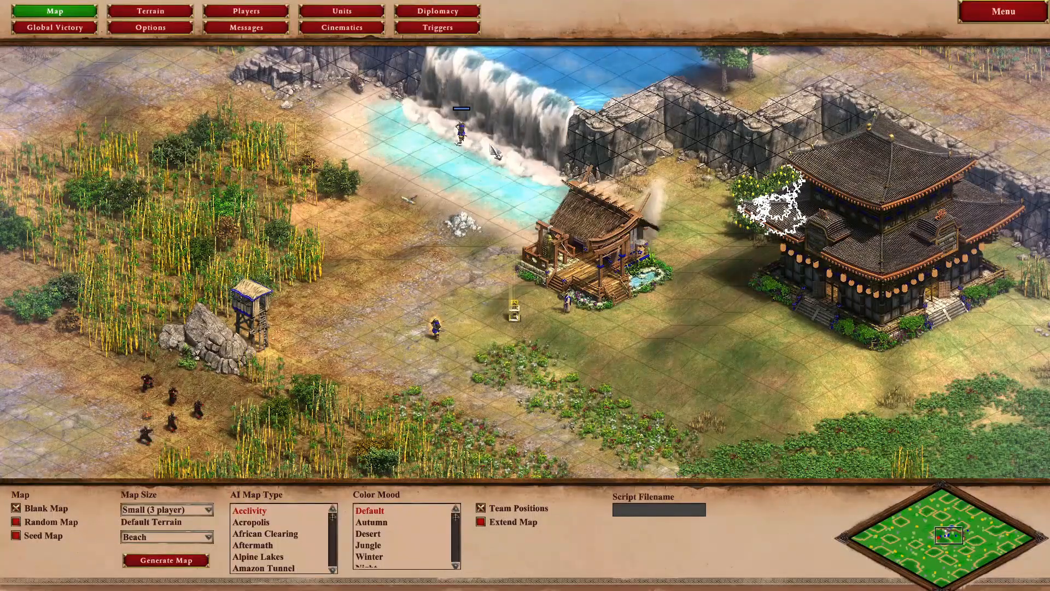
pyautogui.press('Down')
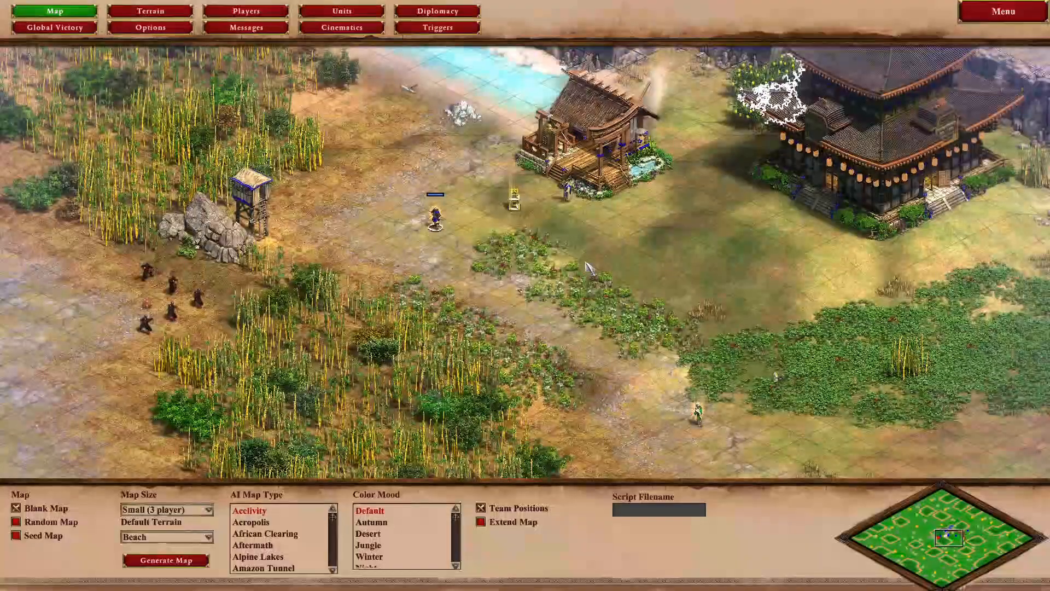
pyautogui.click(566, 197)
pyautogui.click(526, 213)
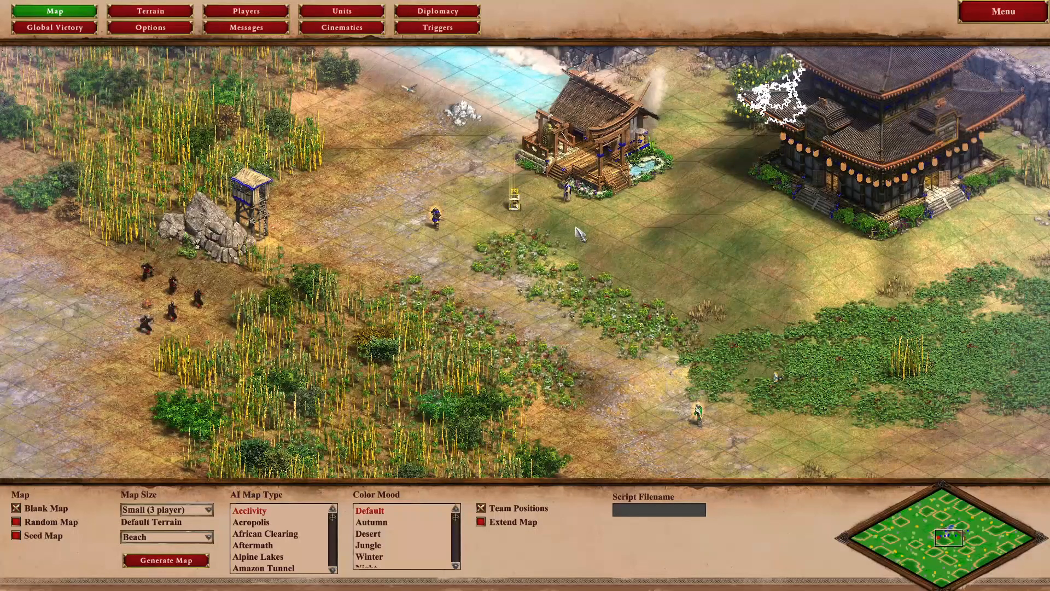
pyautogui.click(700, 418)
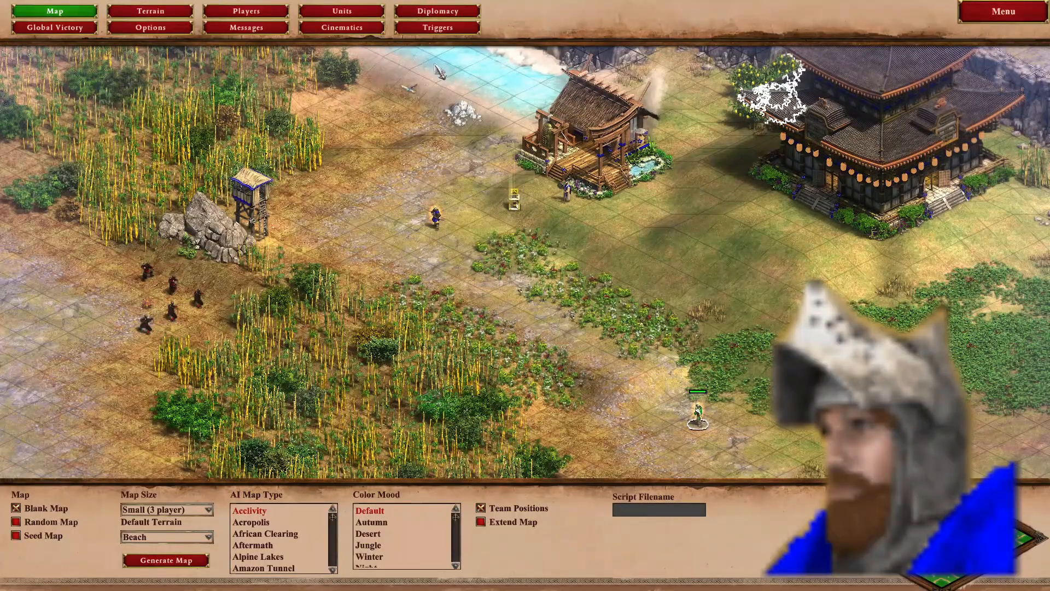
# Examine the Research Technology and Change View effects of the Start Stuff trigger
pyautogui.click(438, 28)
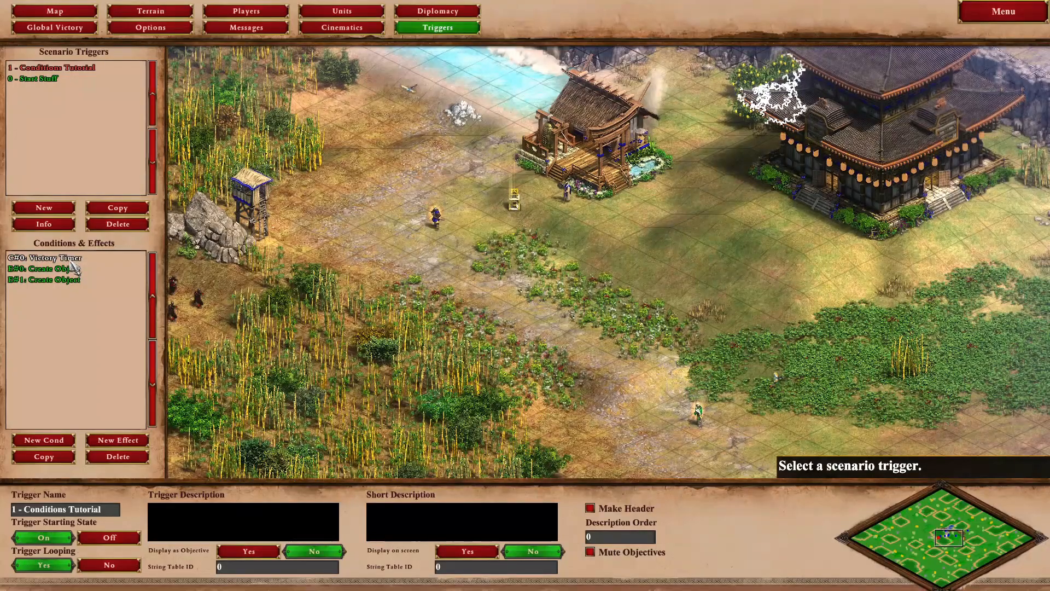
pyautogui.click(35, 80)
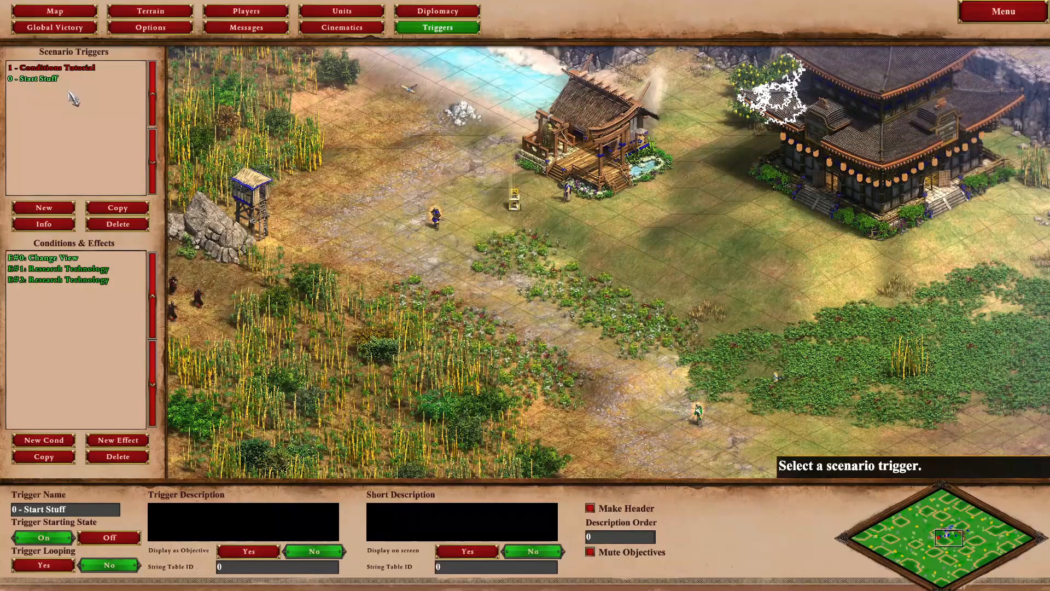
pyautogui.press('Left')
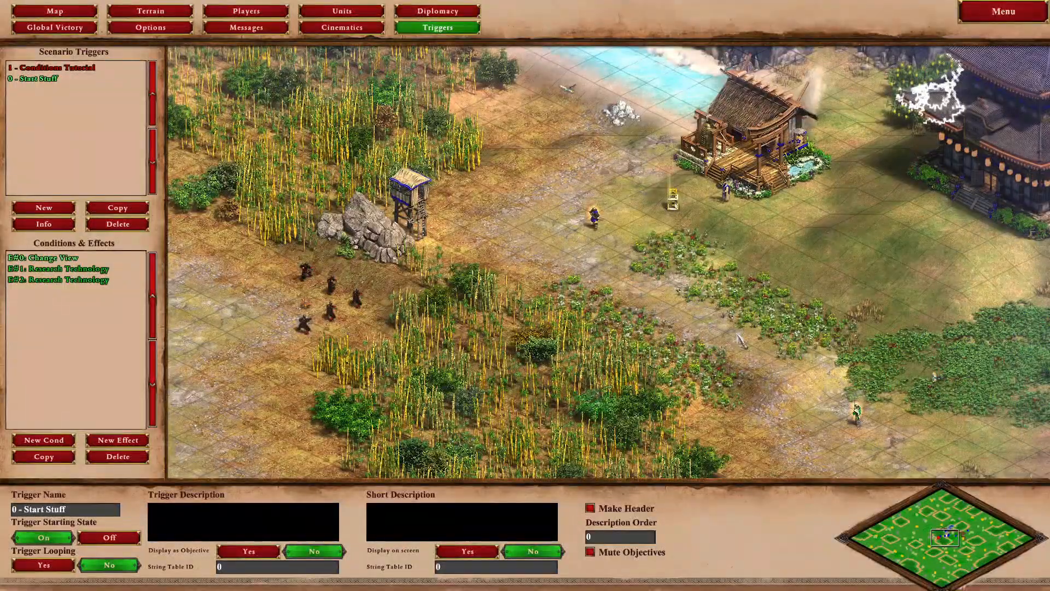
pyautogui.click(81, 268)
pyautogui.click(101, 281)
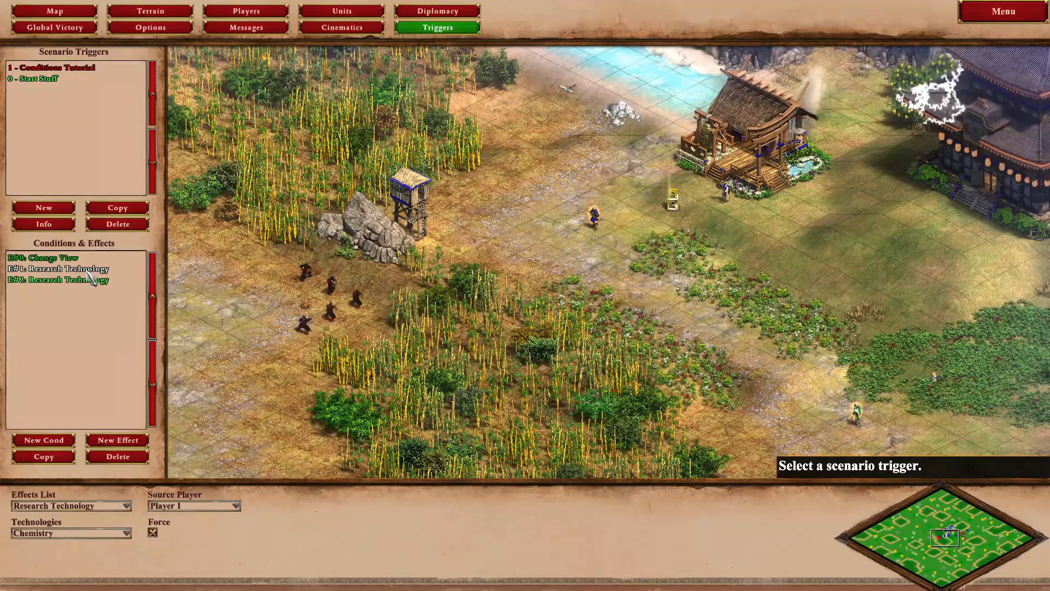
pyautogui.click(81, 268)
pyautogui.click(44, 258)
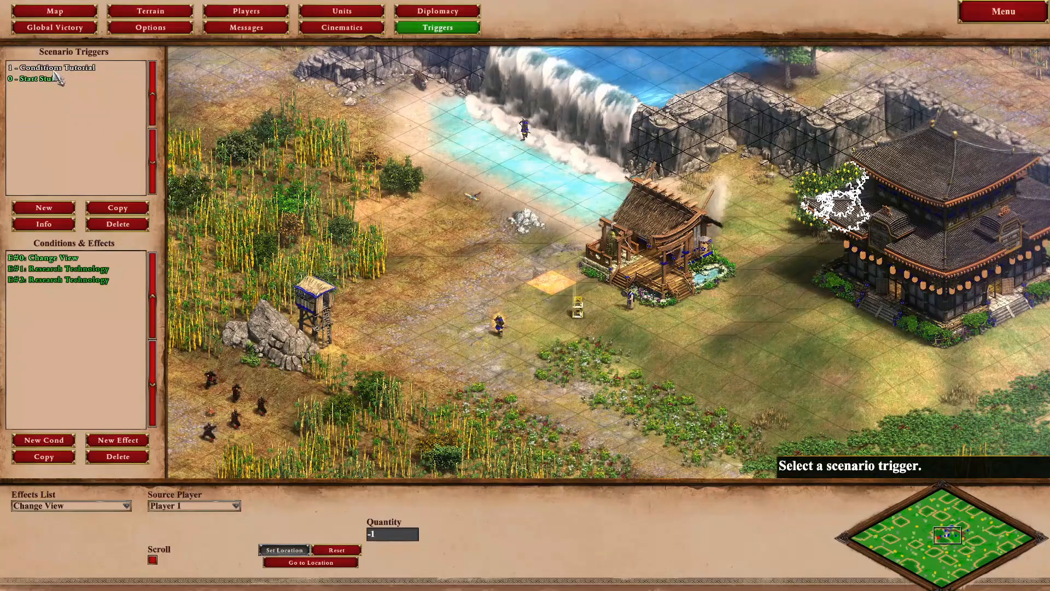
# Delete the Victory Timer condition from the Conditions Tutorial trigger
pyautogui.click(56, 69)
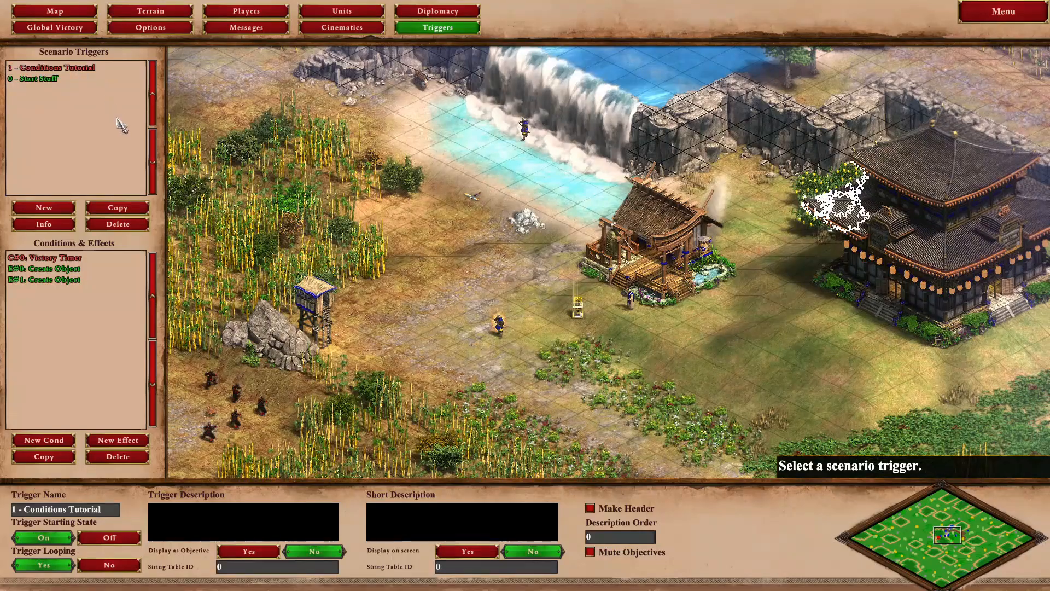
pyautogui.click(64, 258)
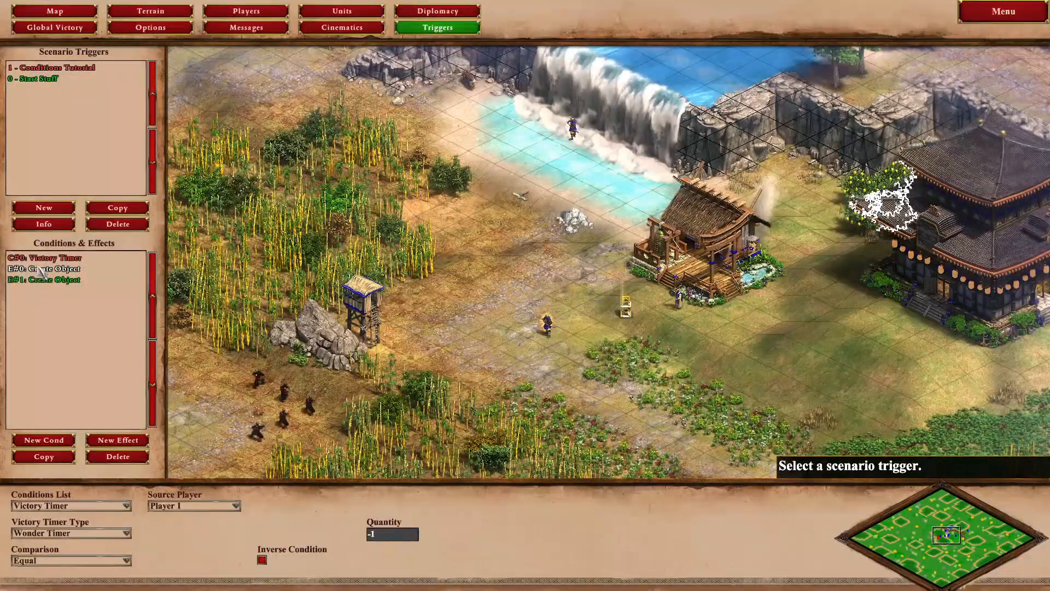
pyautogui.click(118, 456)
pyautogui.click(70, 258)
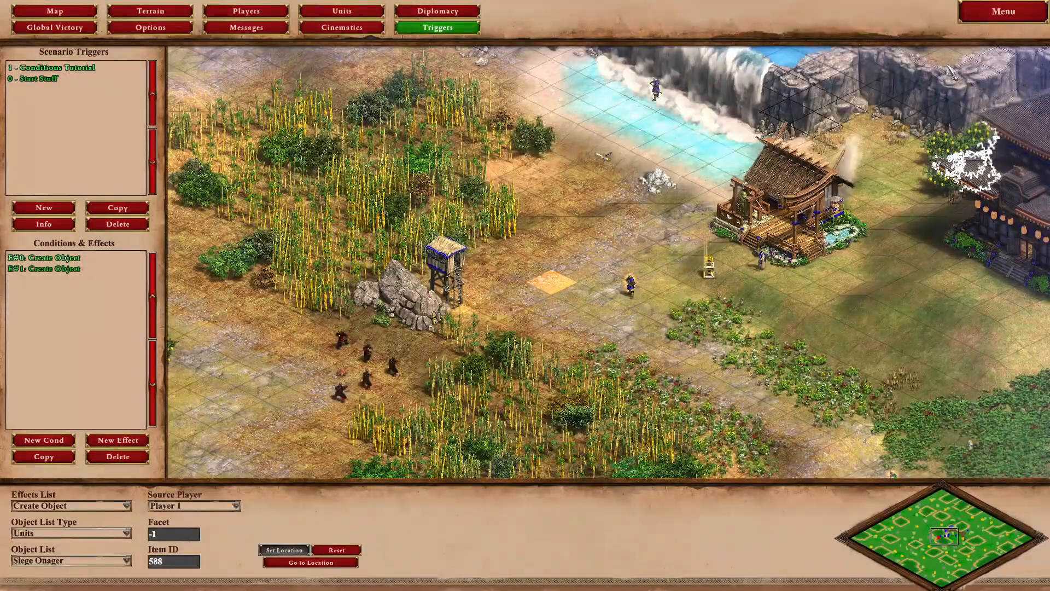
# Test the scenario and inspect a spawned Elite Samurai and Siege Onager
pyautogui.click(1011, 12)
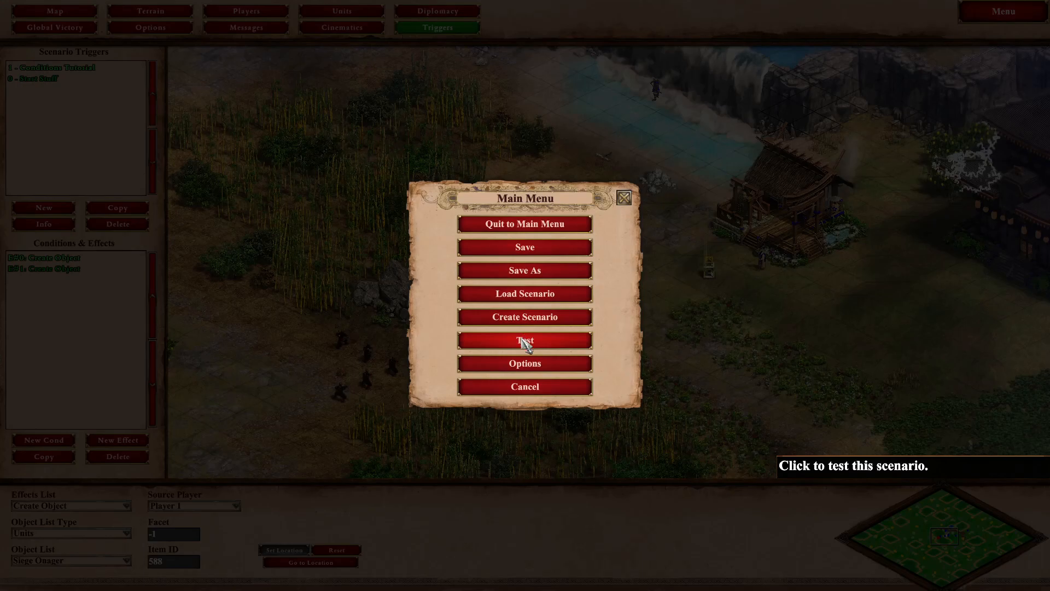
pyautogui.click(524, 340)
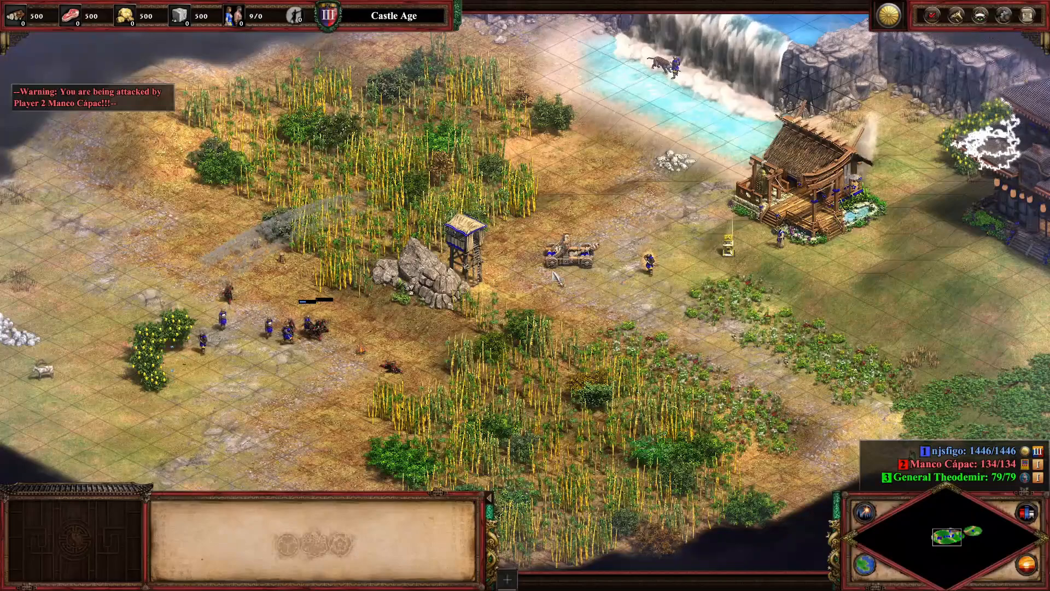
pyautogui.click(249, 308)
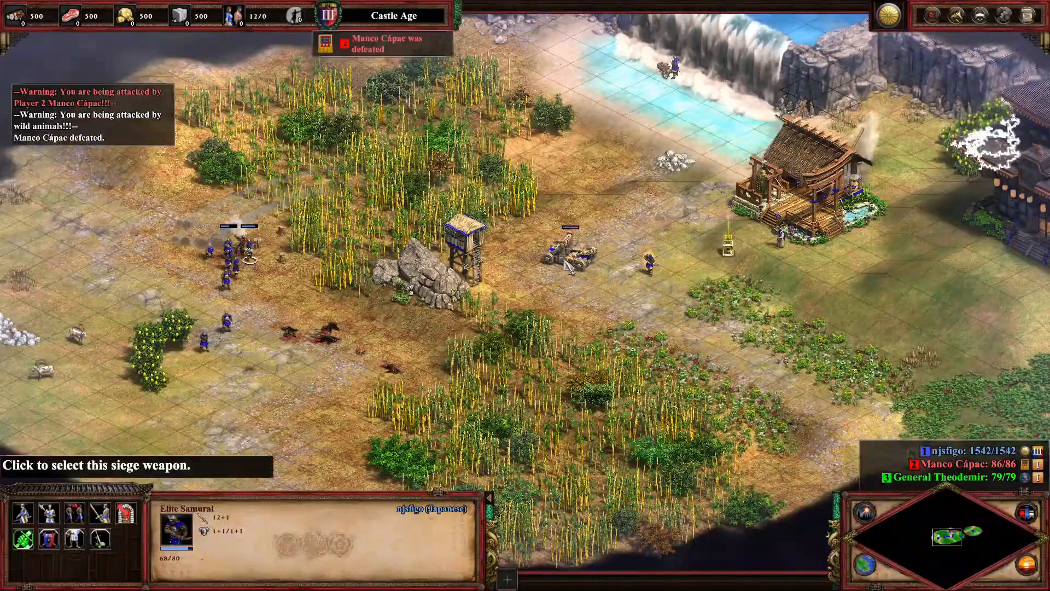
pyautogui.click(568, 249)
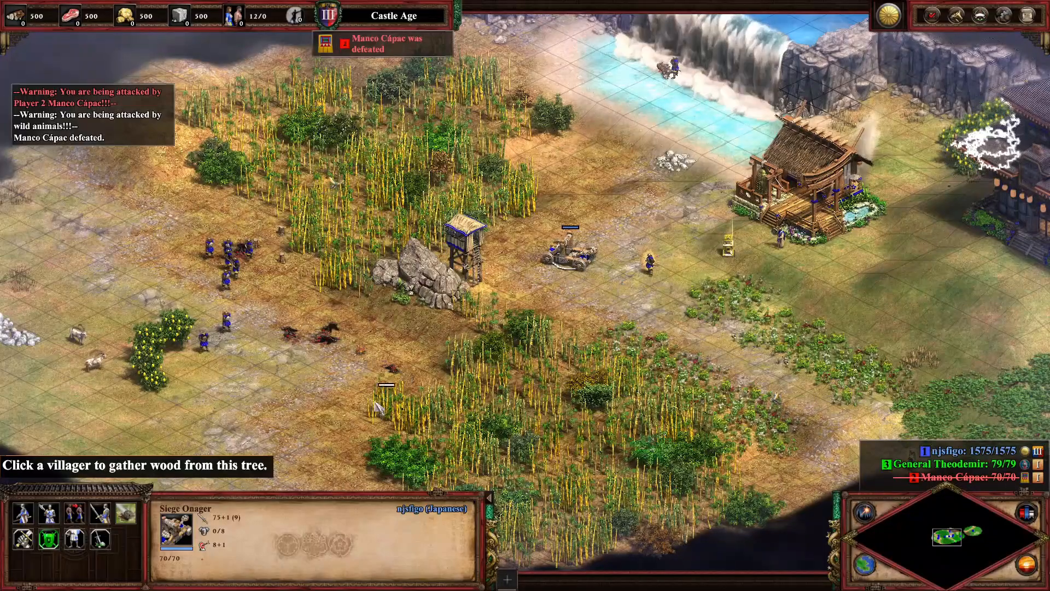
pyautogui.rightClick(576, 205)
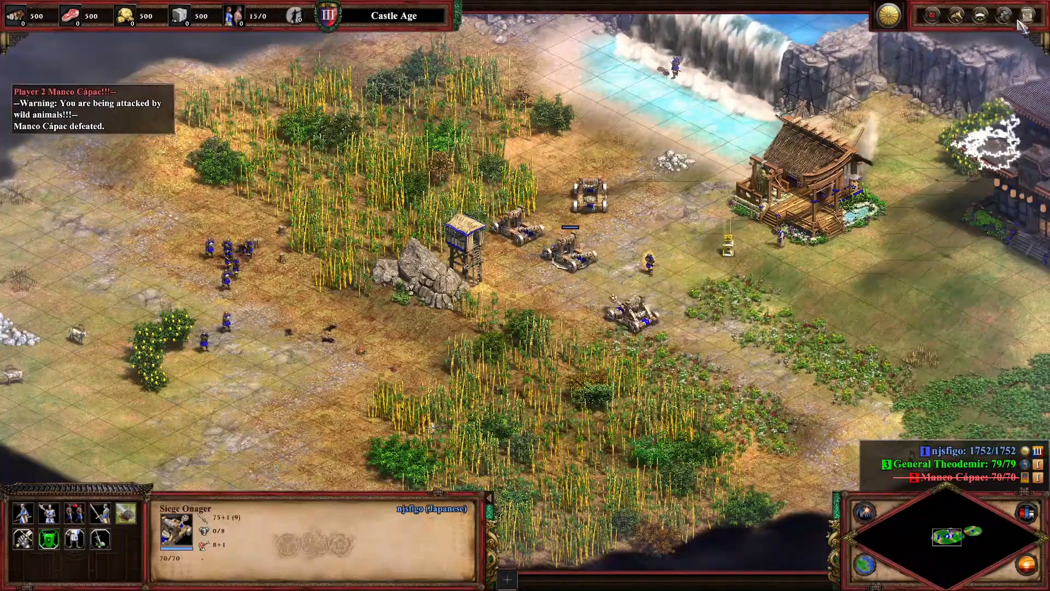
# Quit the test game and return to the scenario editor
pyautogui.press('F10')
pyautogui.click(568, 238)
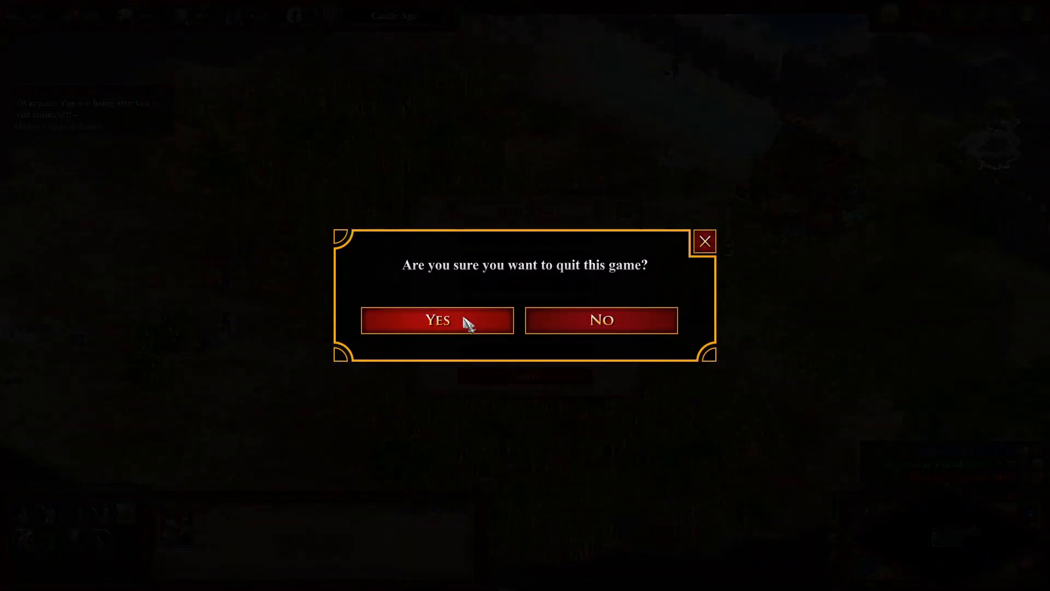
pyautogui.click(468, 320)
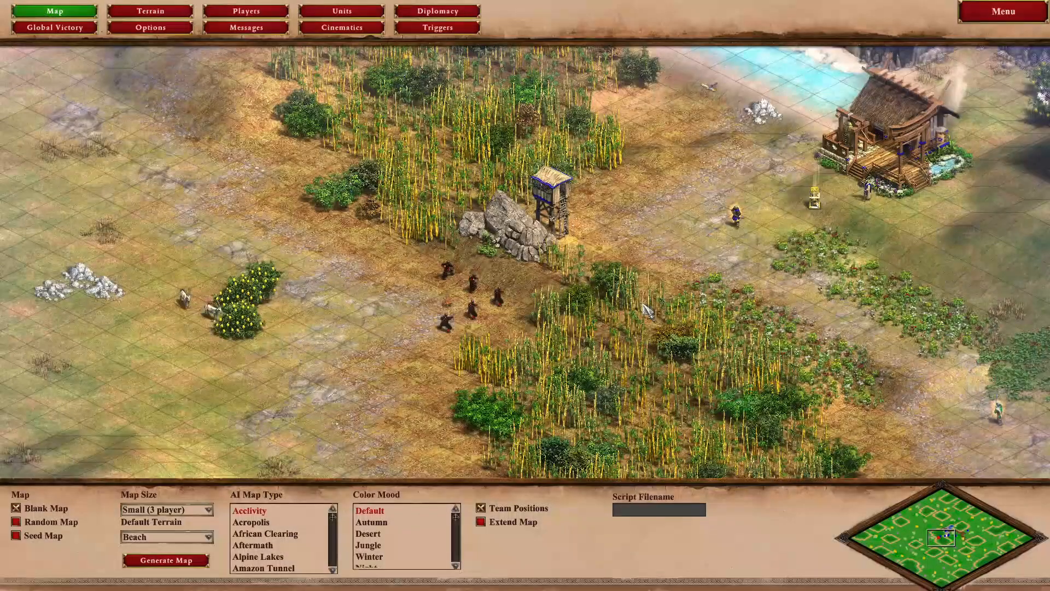
# Review the two Create Object effects and the looping setting of the Conditions Tutorial trigger
pyautogui.press('Right')
pyautogui.click(437, 27)
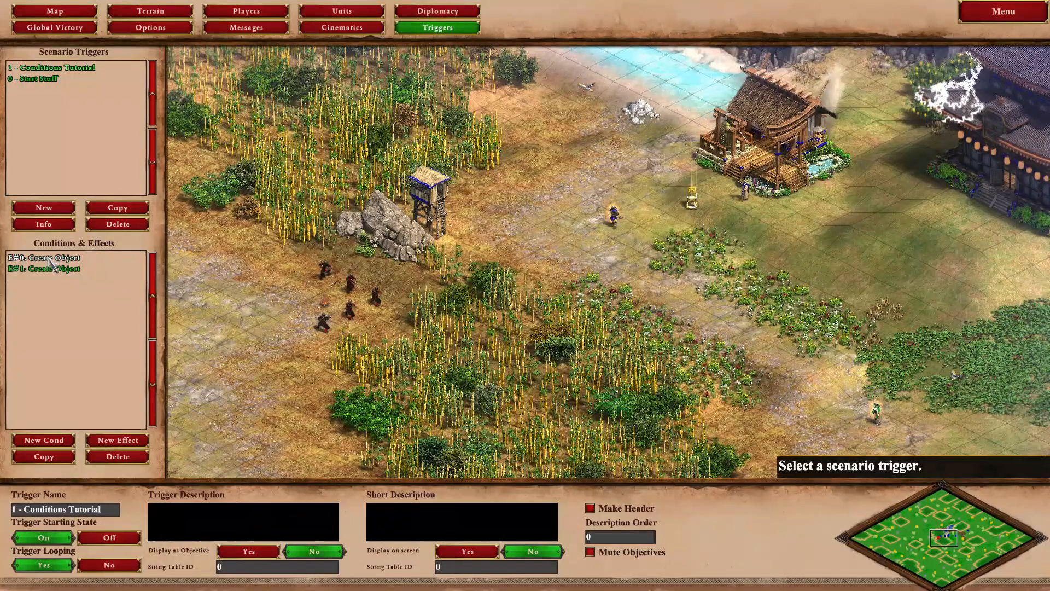
pyautogui.click(67, 268)
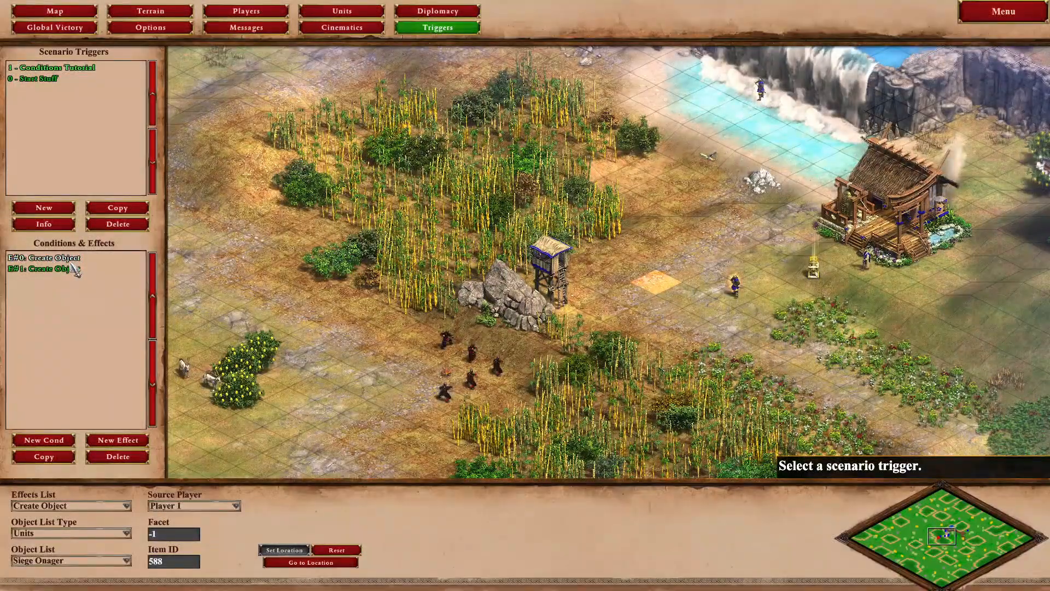
pyautogui.click(66, 259)
pyautogui.click(66, 268)
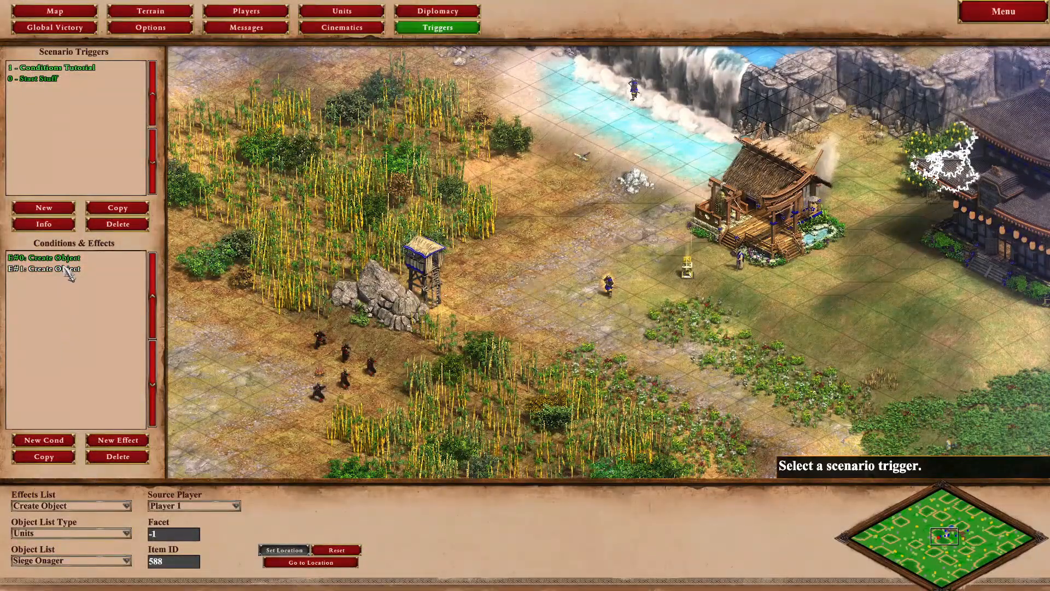
pyautogui.click(43, 258)
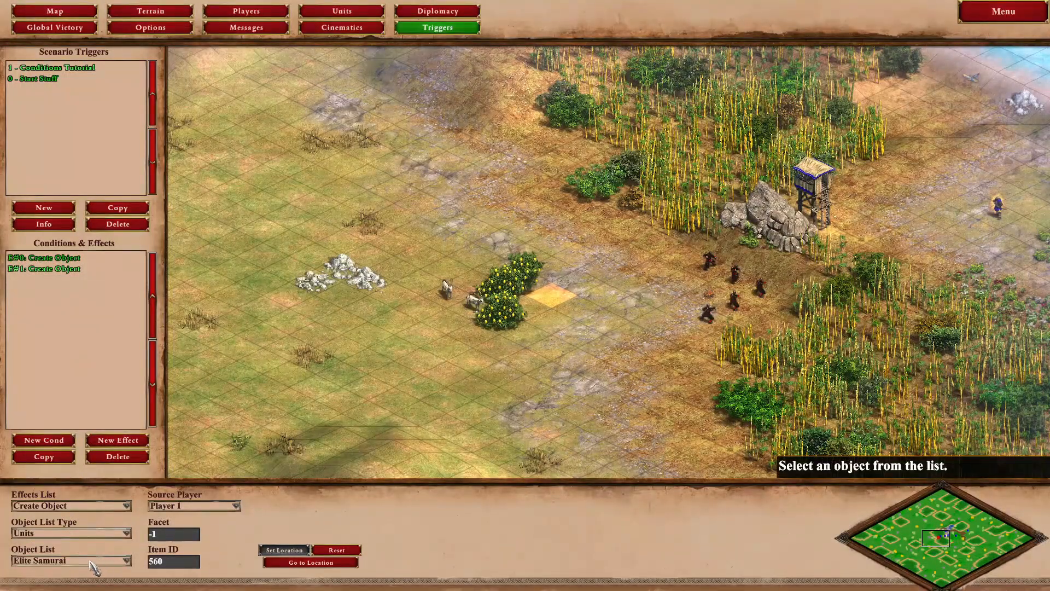
pyautogui.click(59, 69)
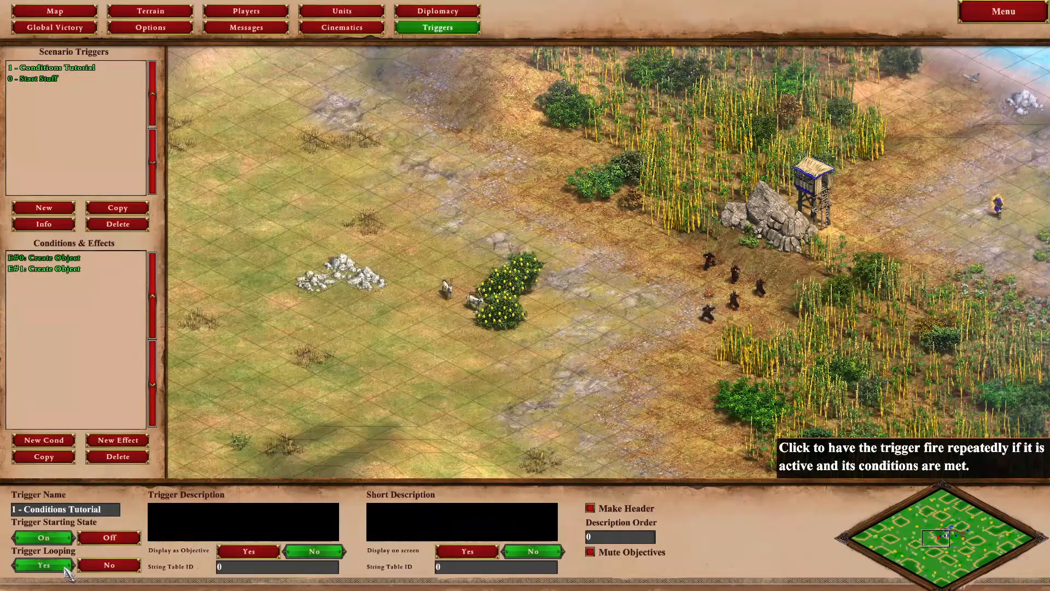
pyautogui.moveTo(1048, 462)
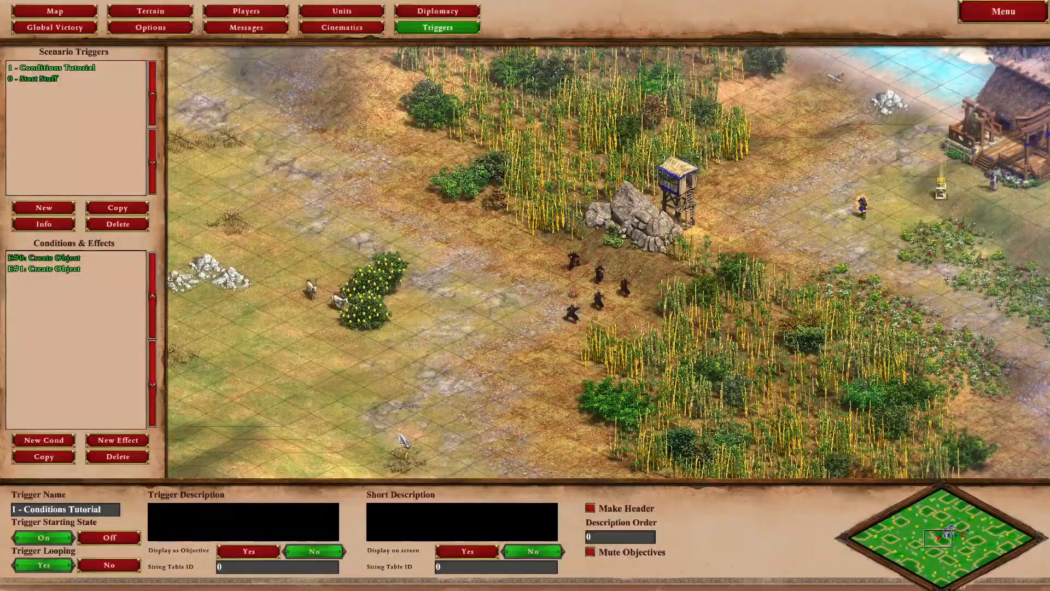
pyautogui.click(60, 263)
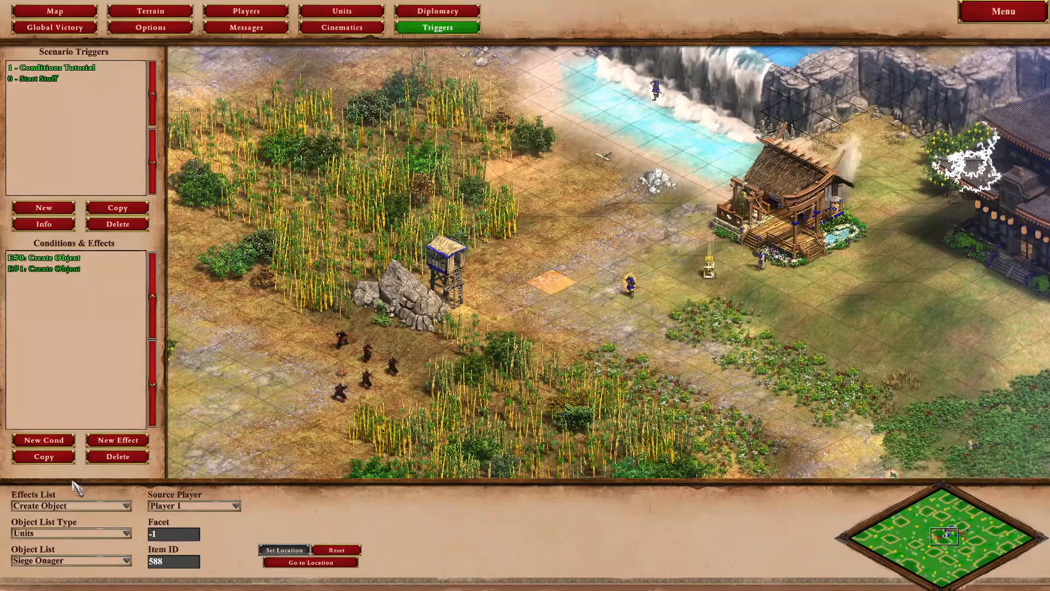
# Add a Victory Timer condition to the Conditions Tutorial trigger
pyautogui.click(45, 439)
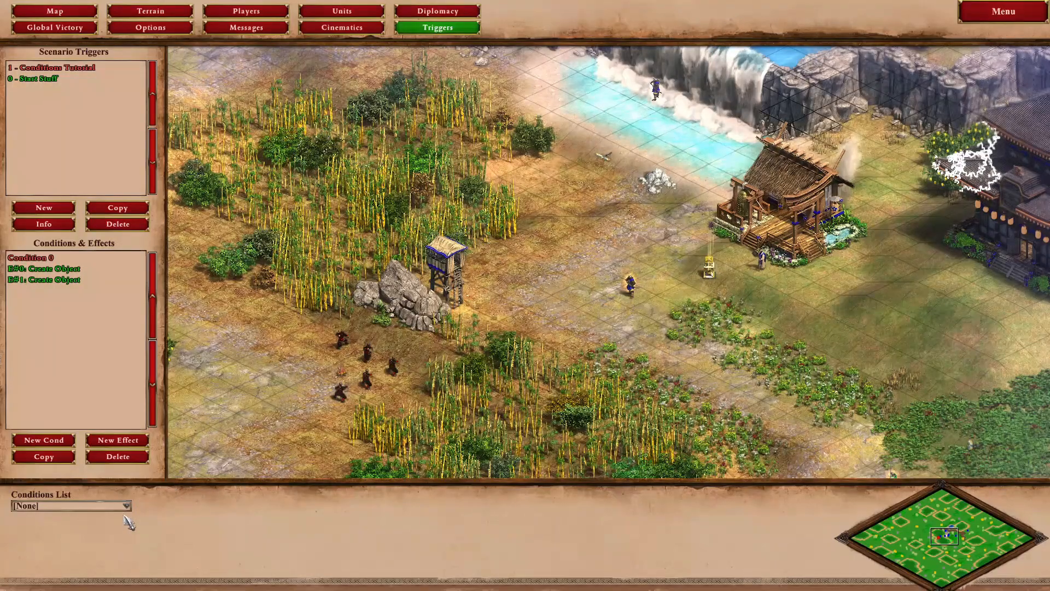
pyautogui.click(104, 514)
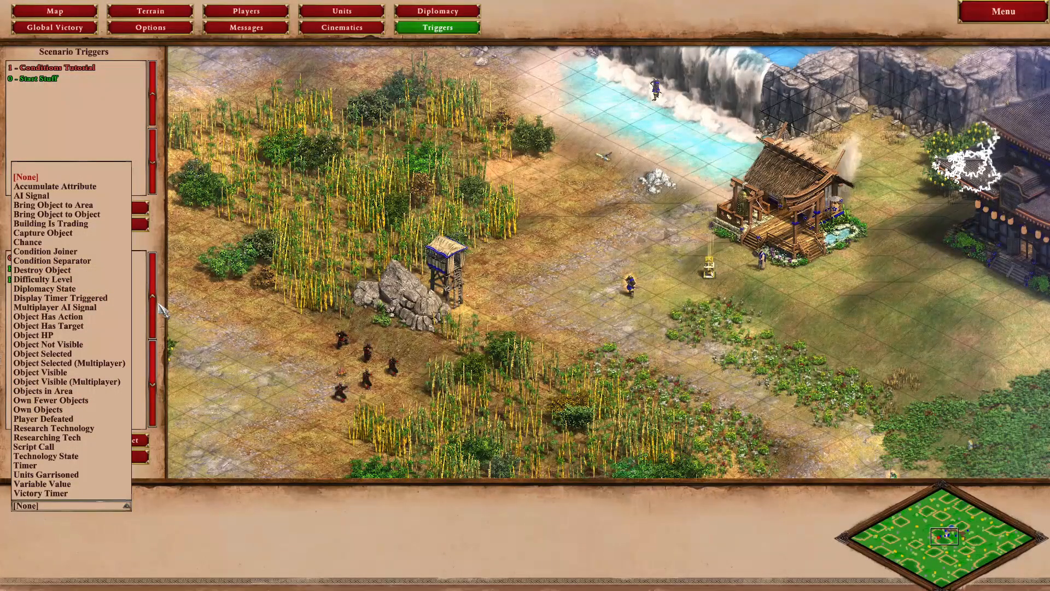
pyautogui.click(62, 494)
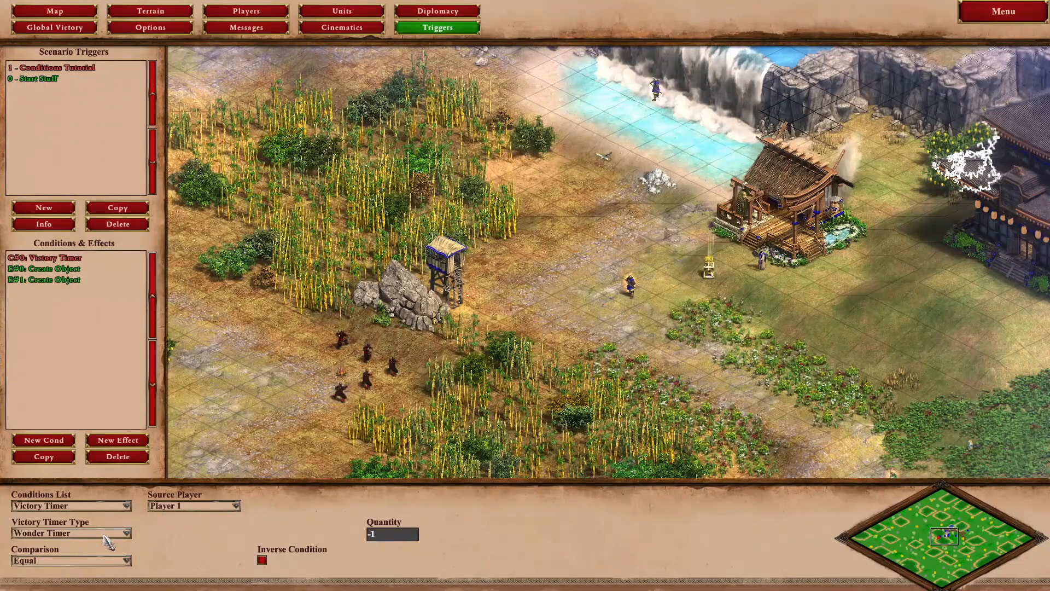
# Choose Wonder Timer as the victory timer type and check the scenario's global victory condition
pyautogui.click(59, 534)
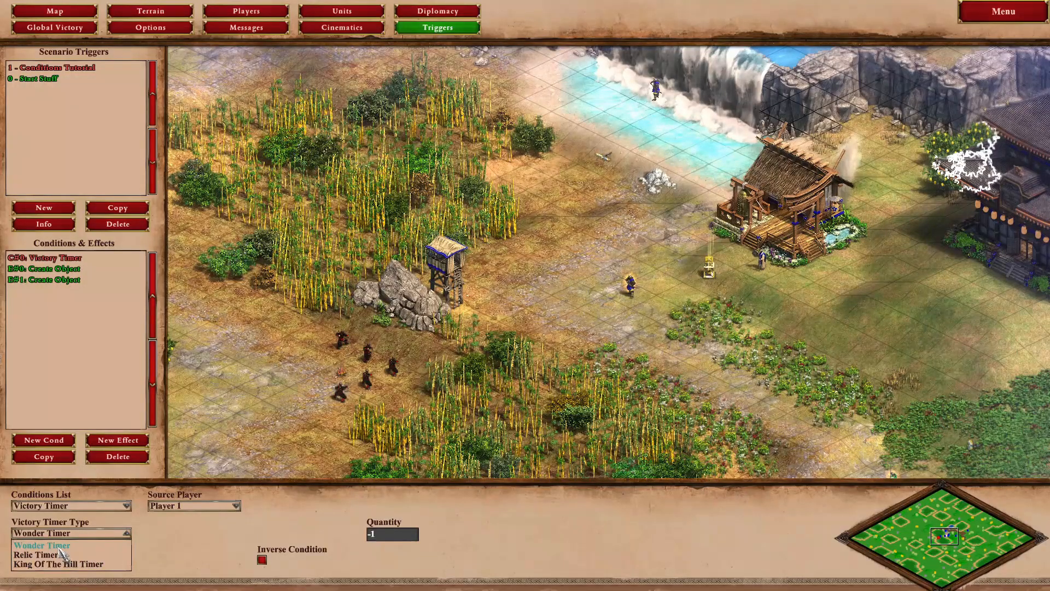
pyautogui.click(65, 549)
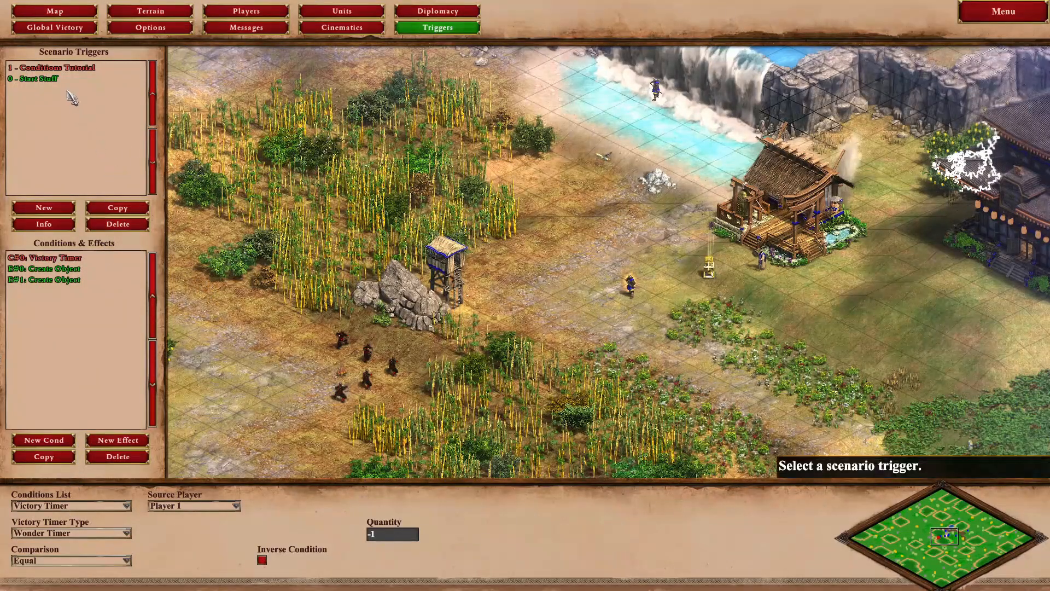
pyautogui.click(57, 28)
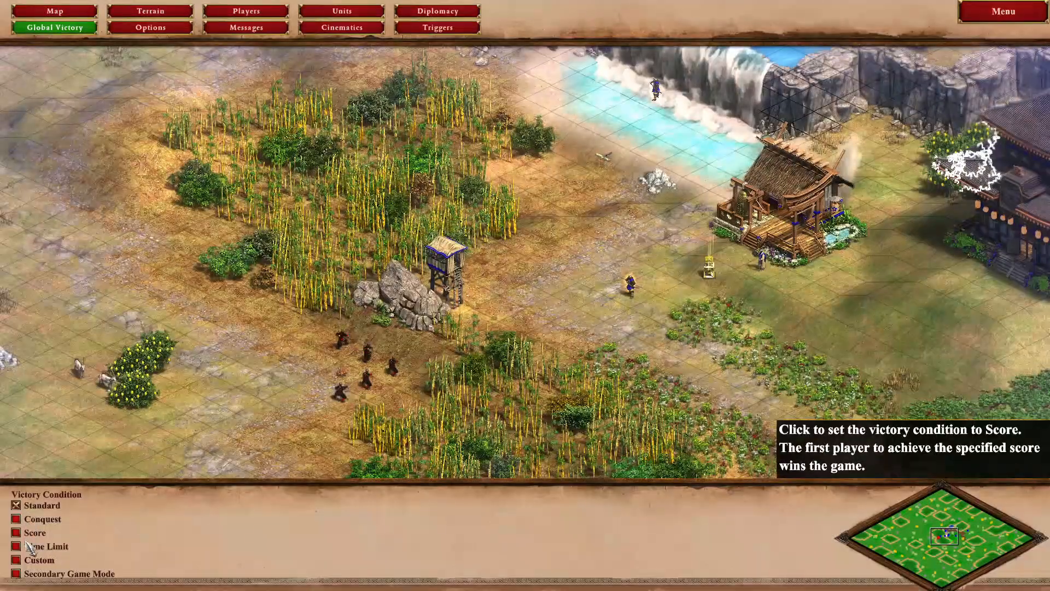
pyautogui.click(438, 30)
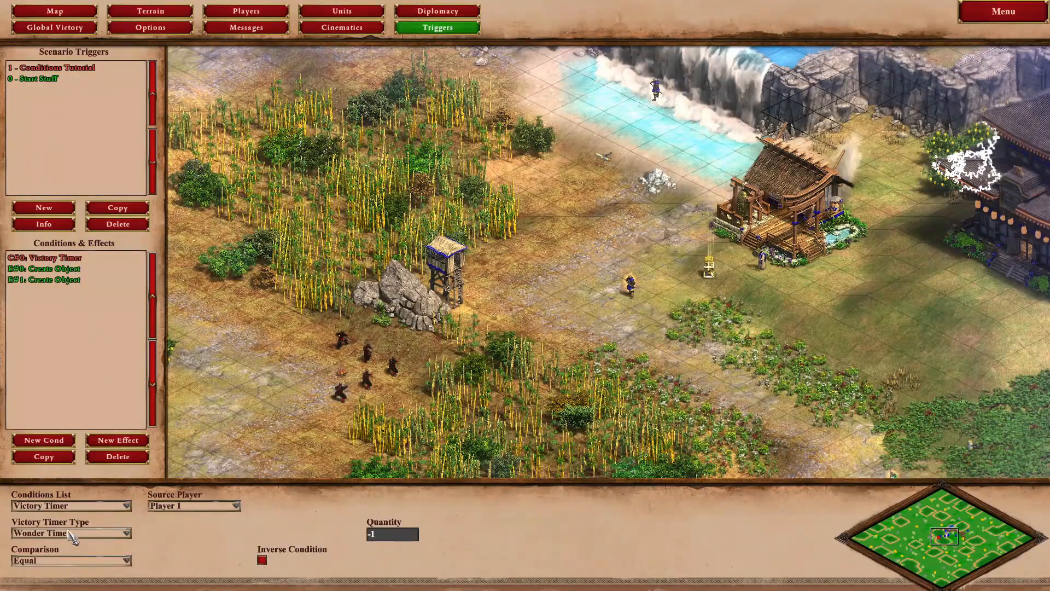
pyautogui.click(59, 29)
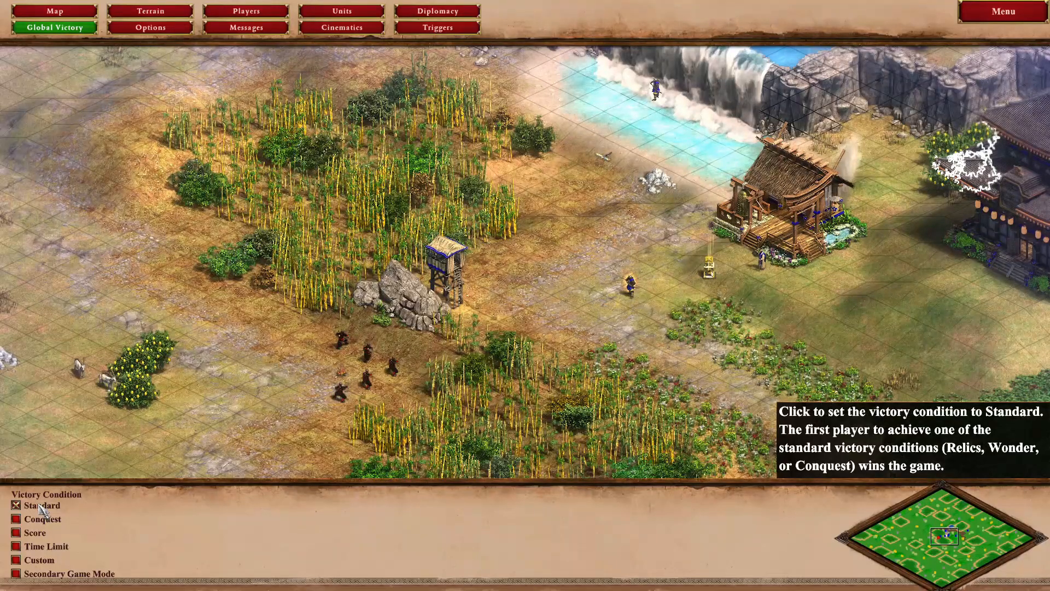
pyautogui.click(437, 27)
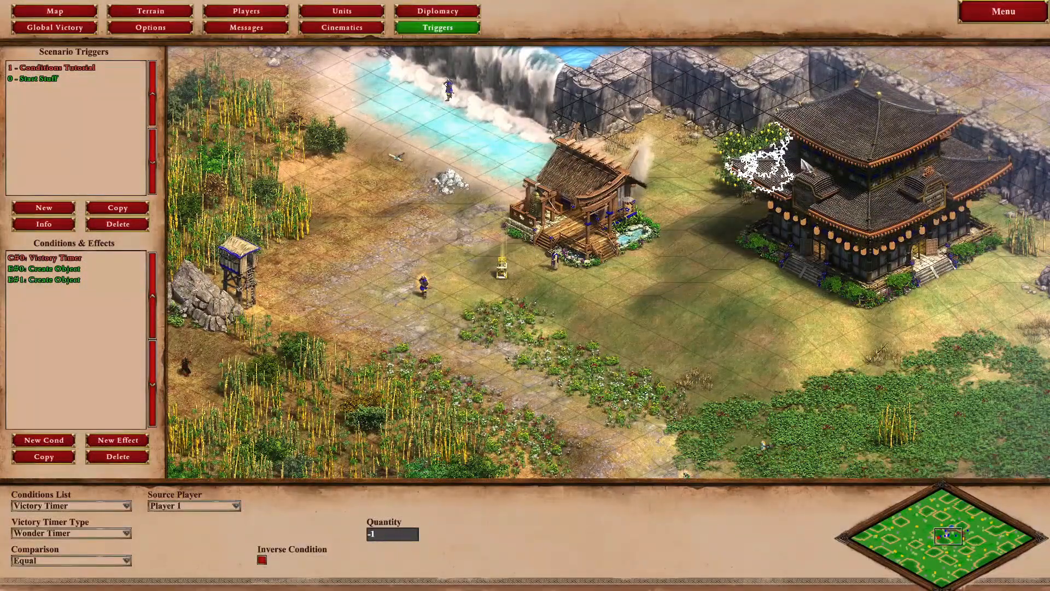
# Place a Player 1 Wonder on the open grass south of the berry-covered field
pyautogui.click(341, 11)
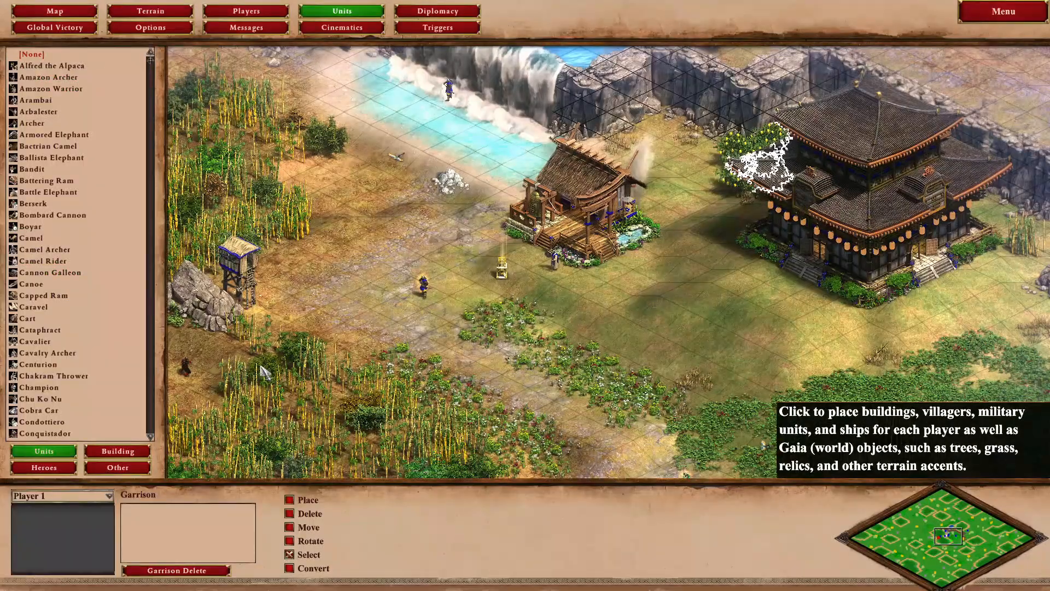
pyautogui.click(303, 500)
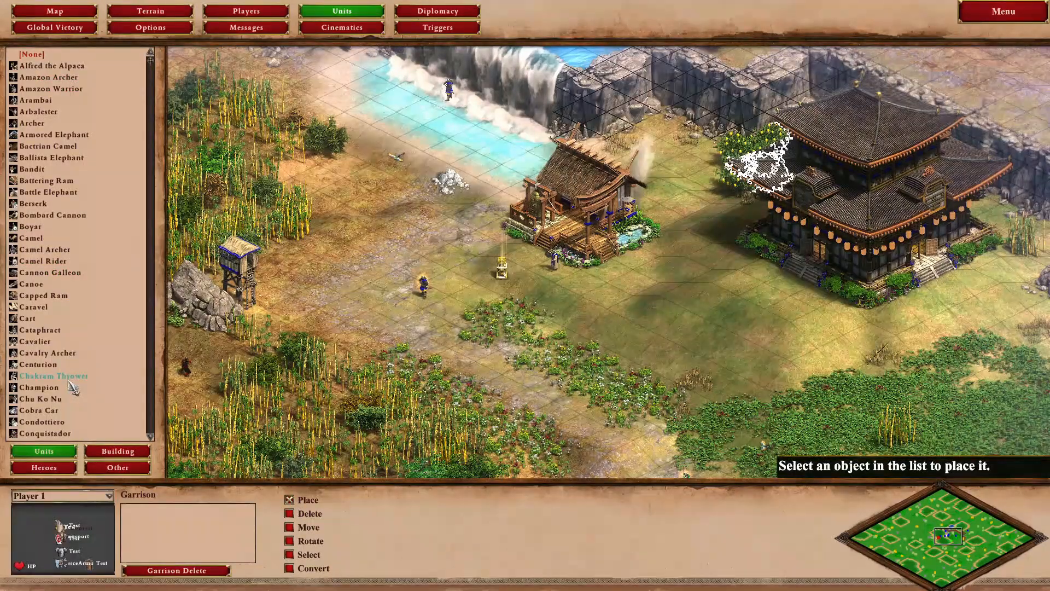
pyautogui.scroll(-4, 73, 385)
pyautogui.click(118, 451)
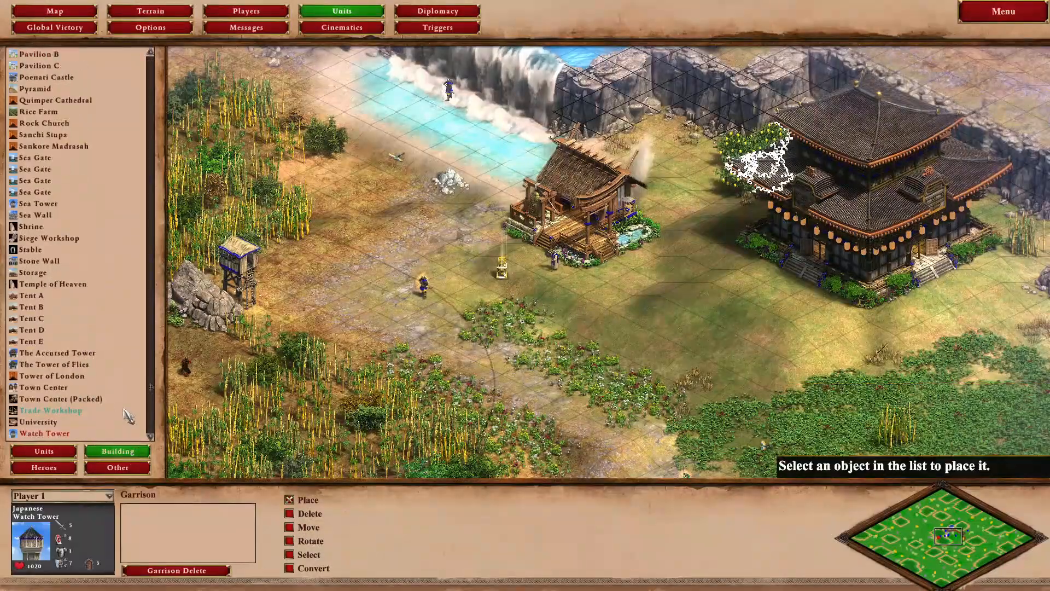
pyautogui.scroll(-2, 92, 420)
pyautogui.click(34, 398)
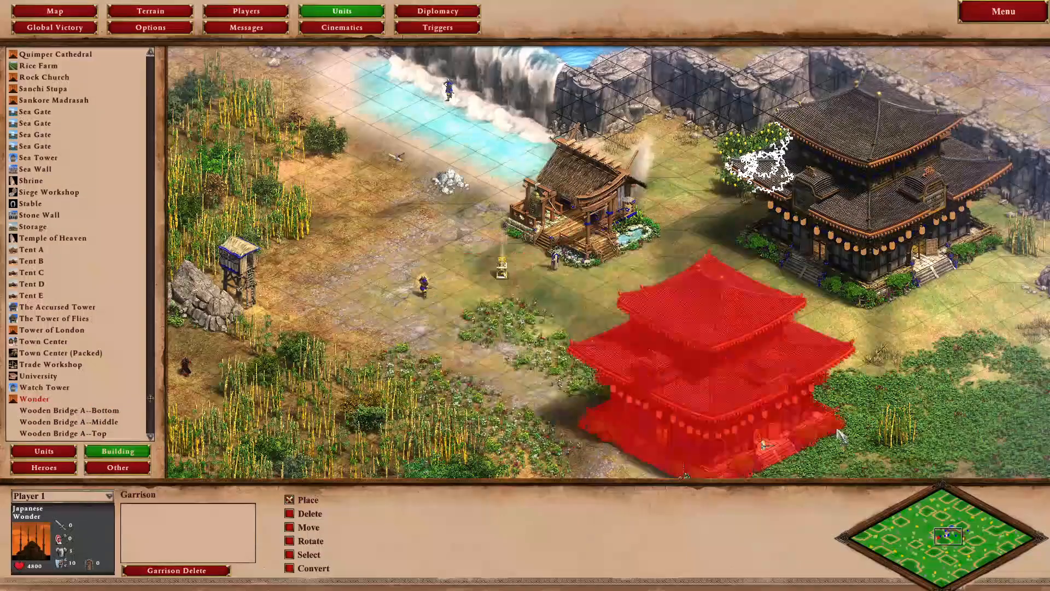
pyautogui.click(953, 538)
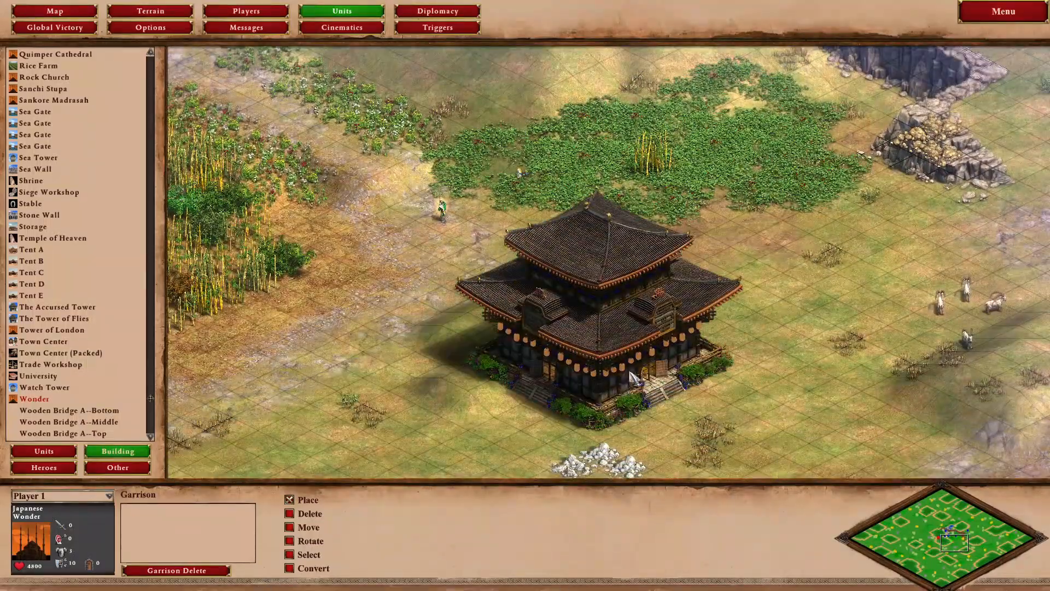
pyautogui.click(378, 389)
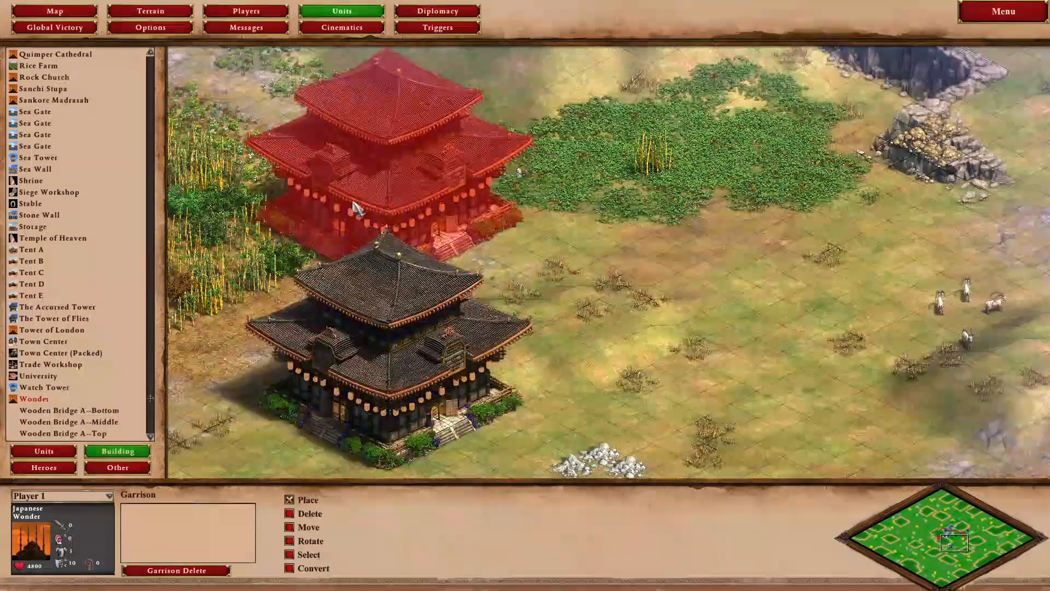
# Recheck the Standard global victory setting and return to the Victory Timer condition
pyautogui.click(437, 28)
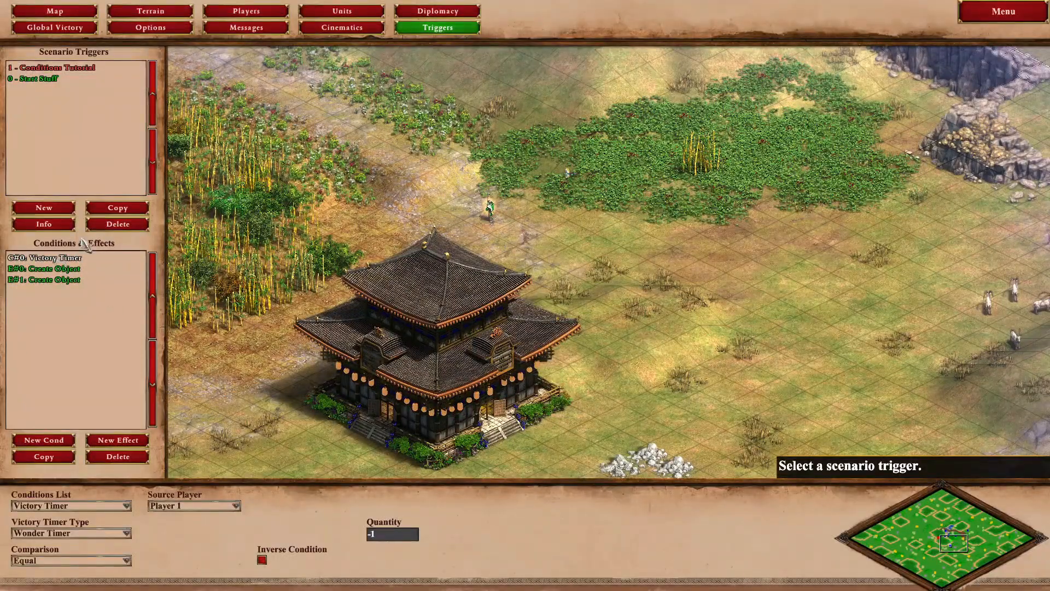
pyautogui.click(64, 28)
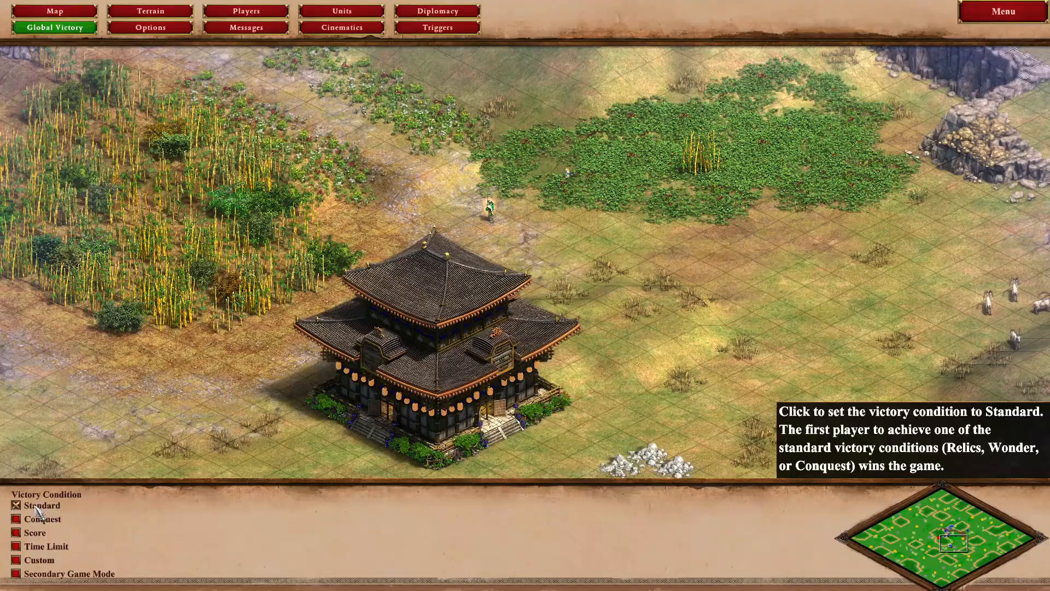
pyautogui.click(431, 29)
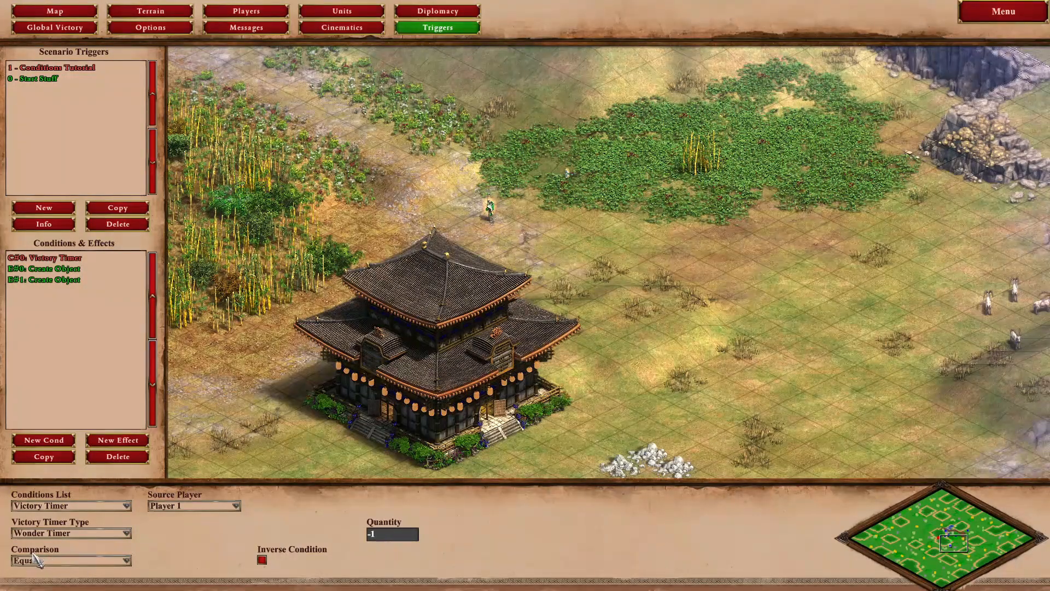
# Keep the Victory Timer comparison at Equal and set its quantity to 195
pyautogui.click(121, 560)
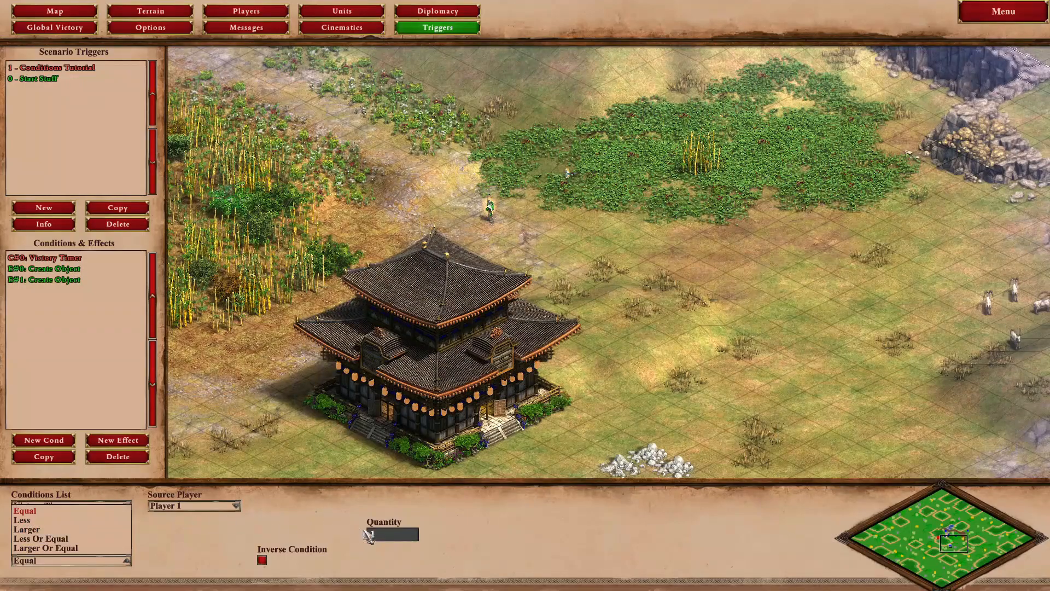
pyautogui.click(398, 539)
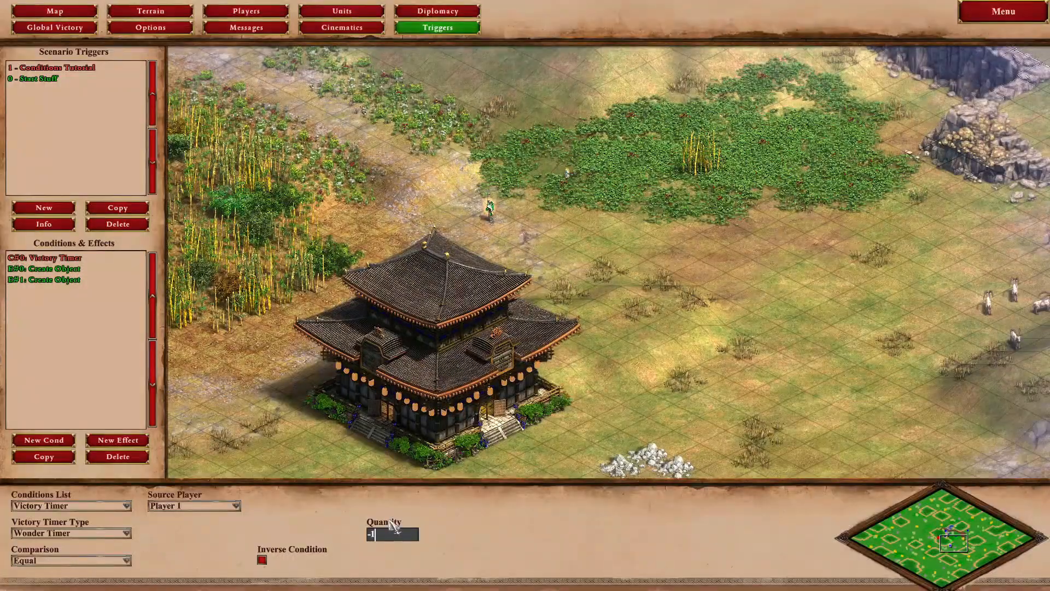
pyautogui.press('BackSpace')
pyautogui.press('BackSpace')
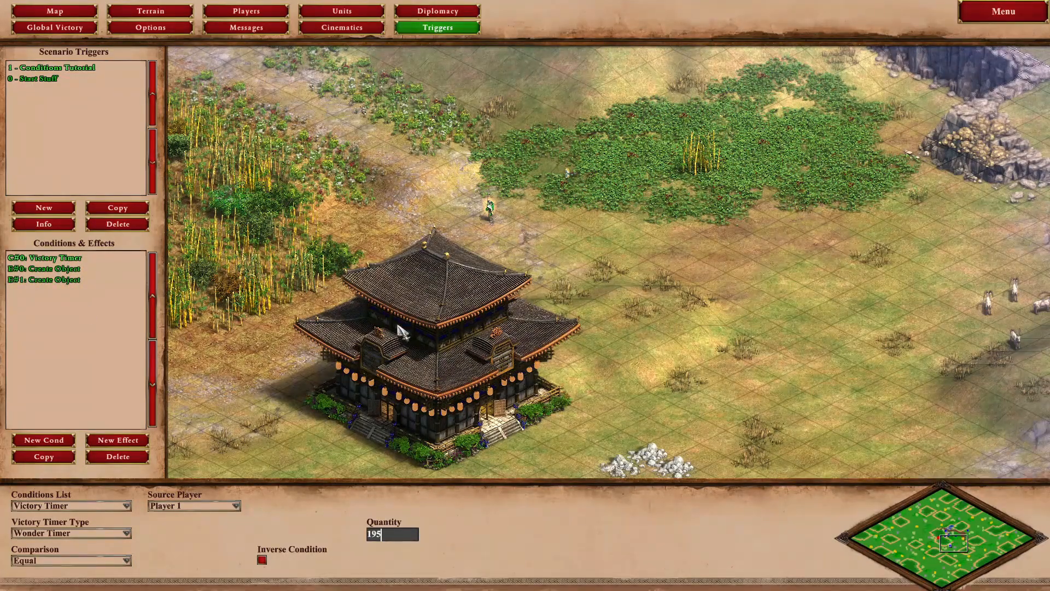
# Test the scenario and order the spawned Siege Onager to move beyond the watch tower
pyautogui.click(1011, 20)
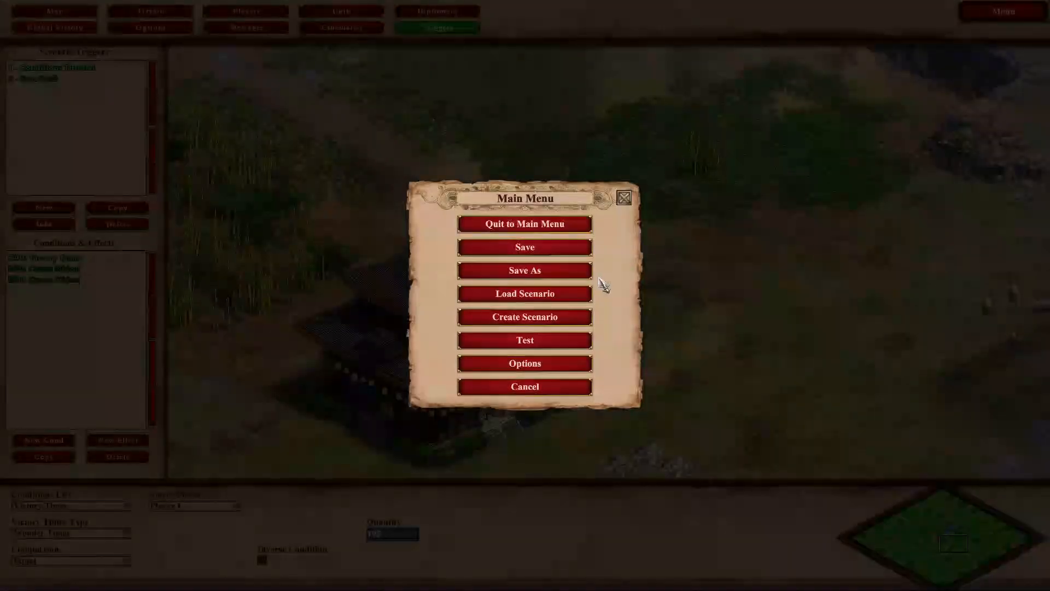
pyautogui.click(516, 345)
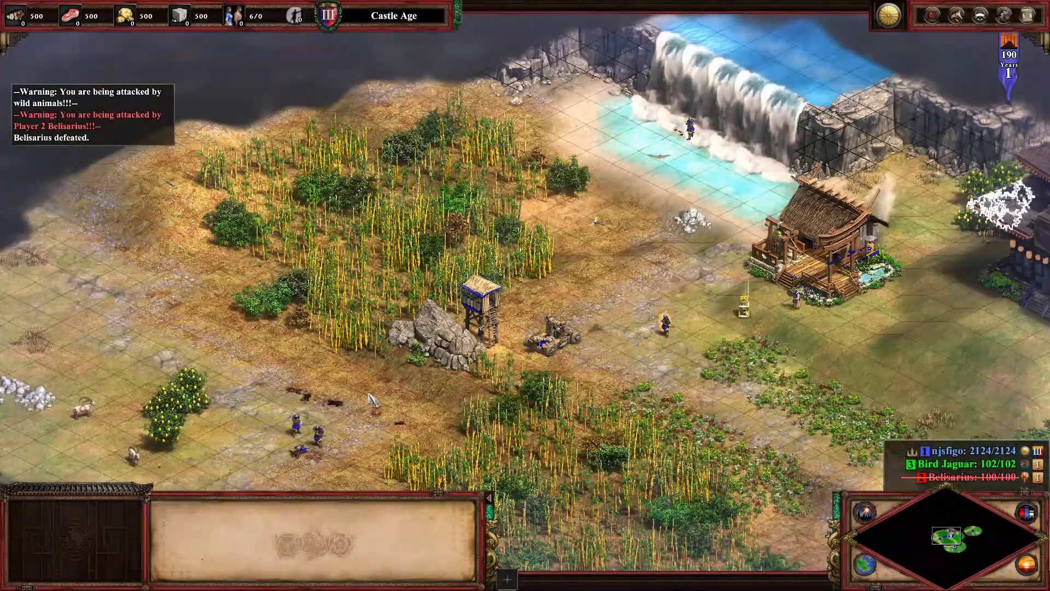
pyautogui.click(553, 335)
pyautogui.rightClick(592, 278)
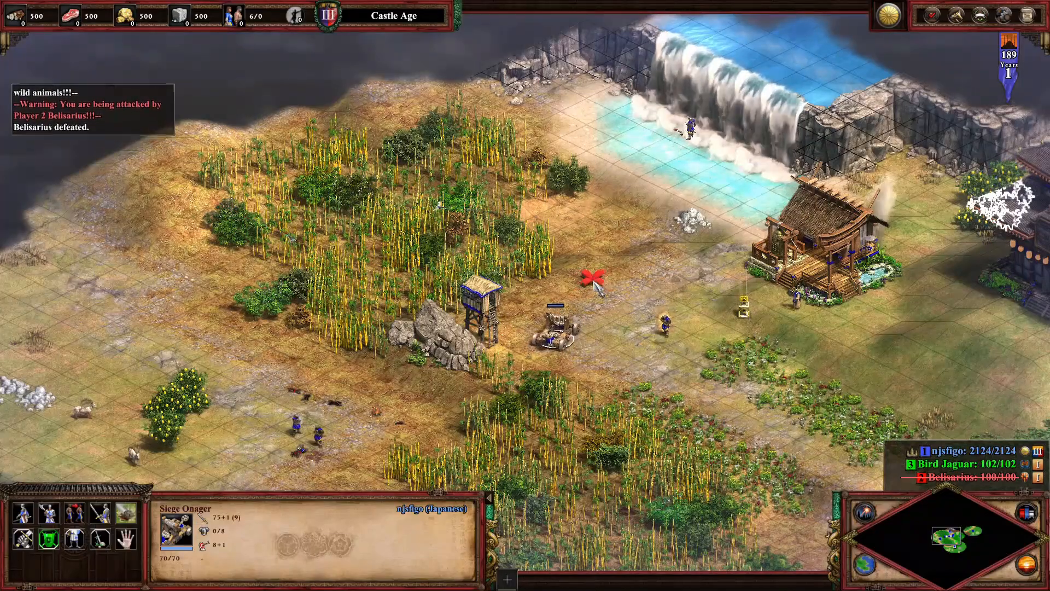
# Quit the test game and return to the scenario editor
pyautogui.click(1027, 17)
pyautogui.click(541, 236)
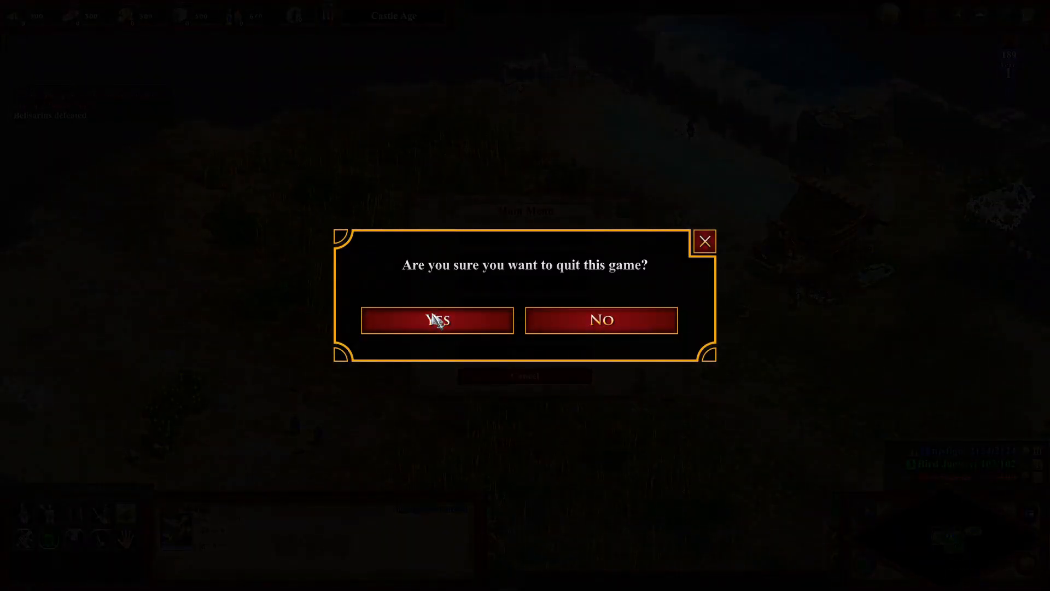
pyautogui.click(436, 319)
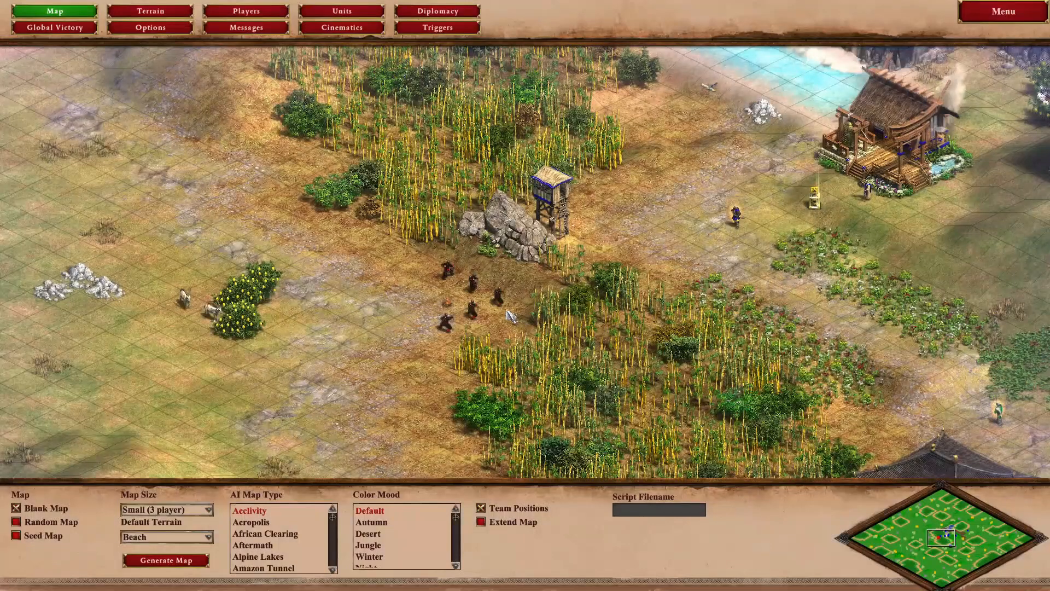
# Review the comparison options of the Conditions Tutorial trigger's Victory Timer condition and enable Inverse Condition
pyautogui.click(437, 28)
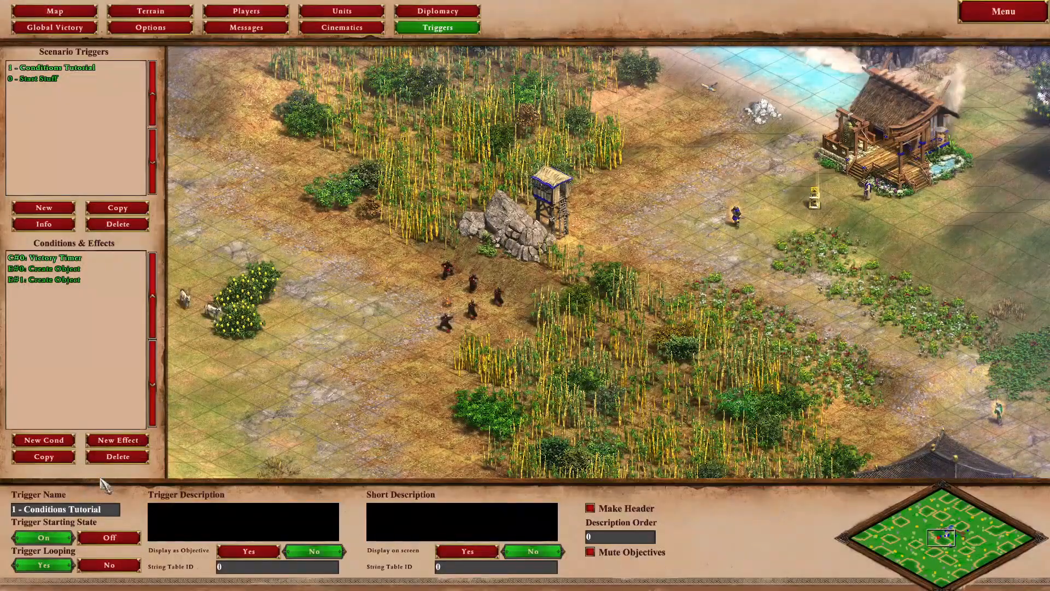
pyautogui.click(44, 258)
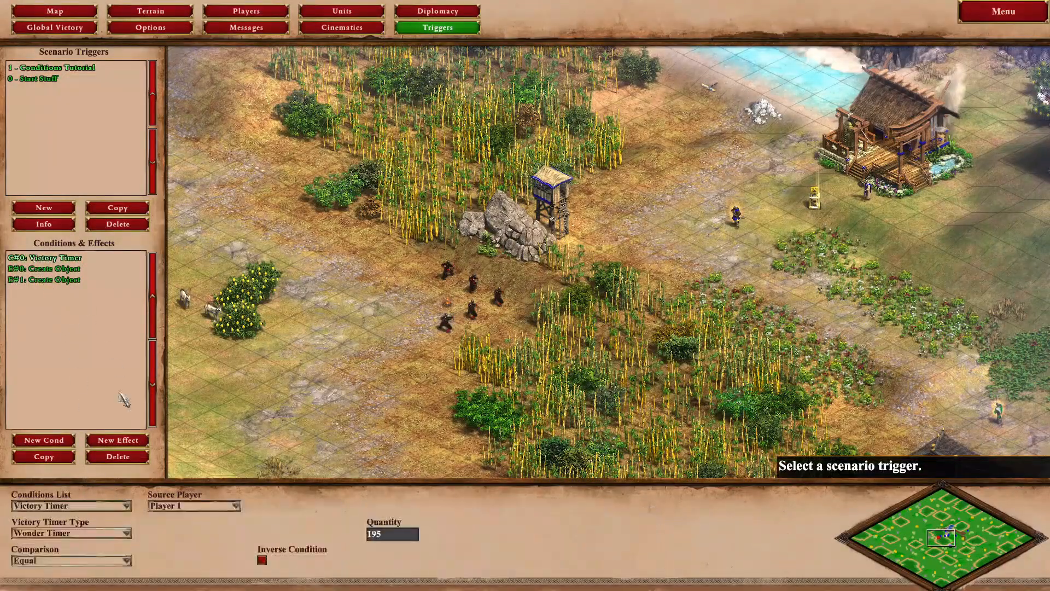
pyautogui.click(85, 562)
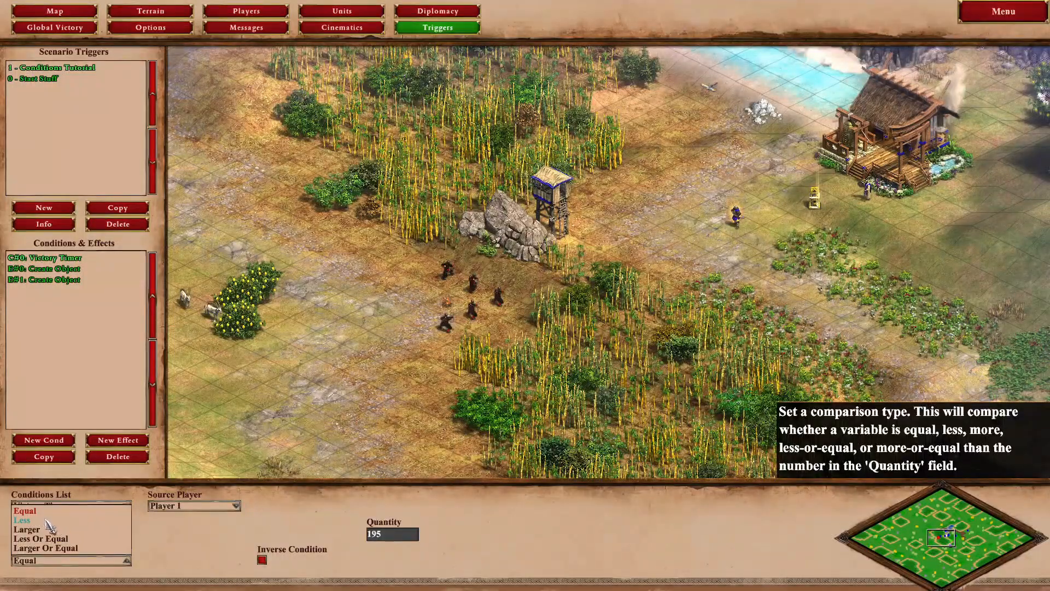
pyautogui.click(193, 564)
pyautogui.click(83, 561)
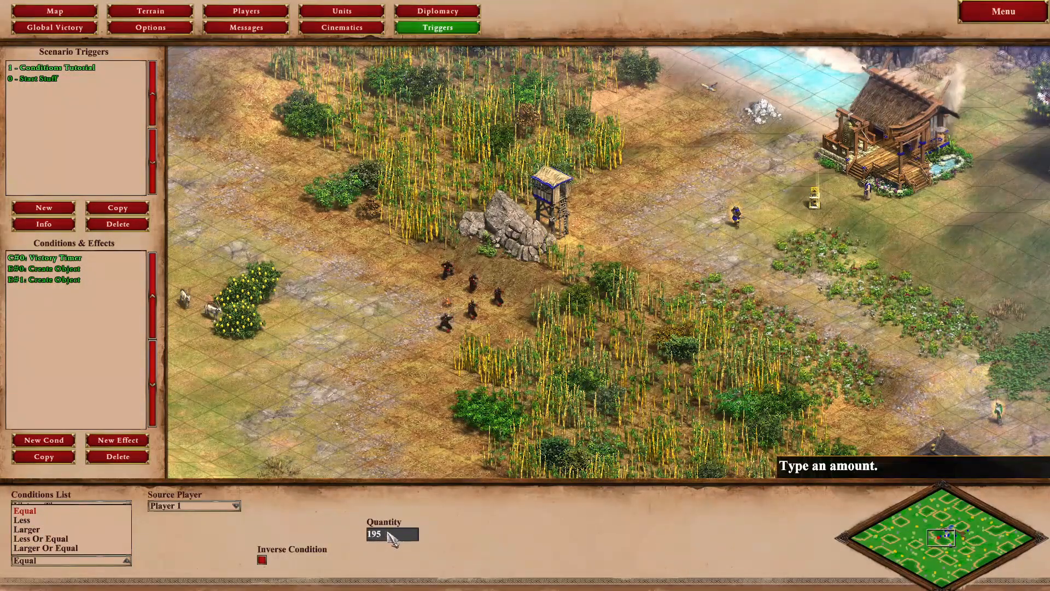
pyautogui.click(166, 574)
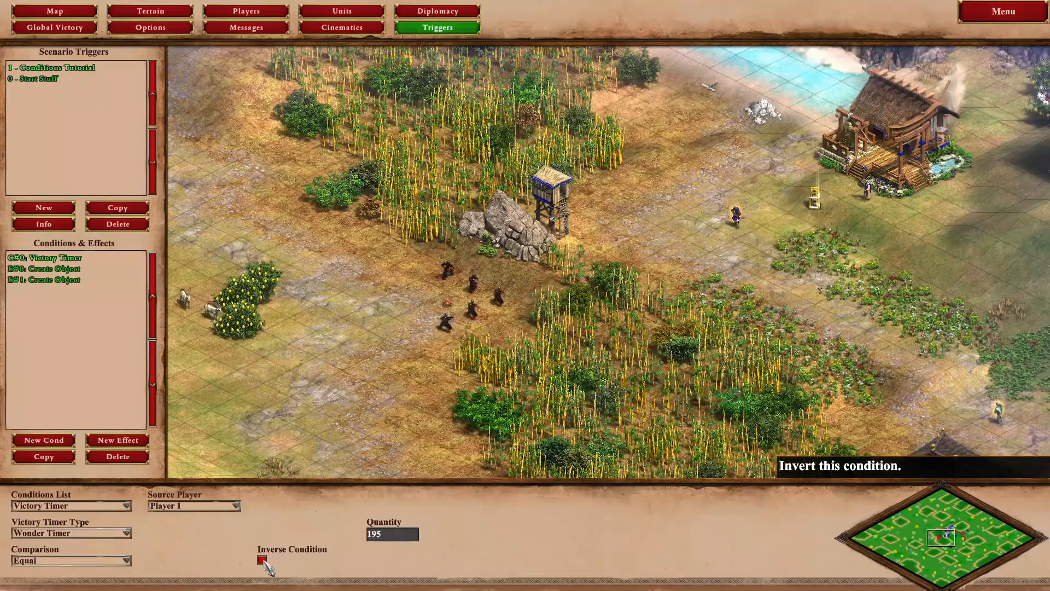
pyautogui.click(262, 559)
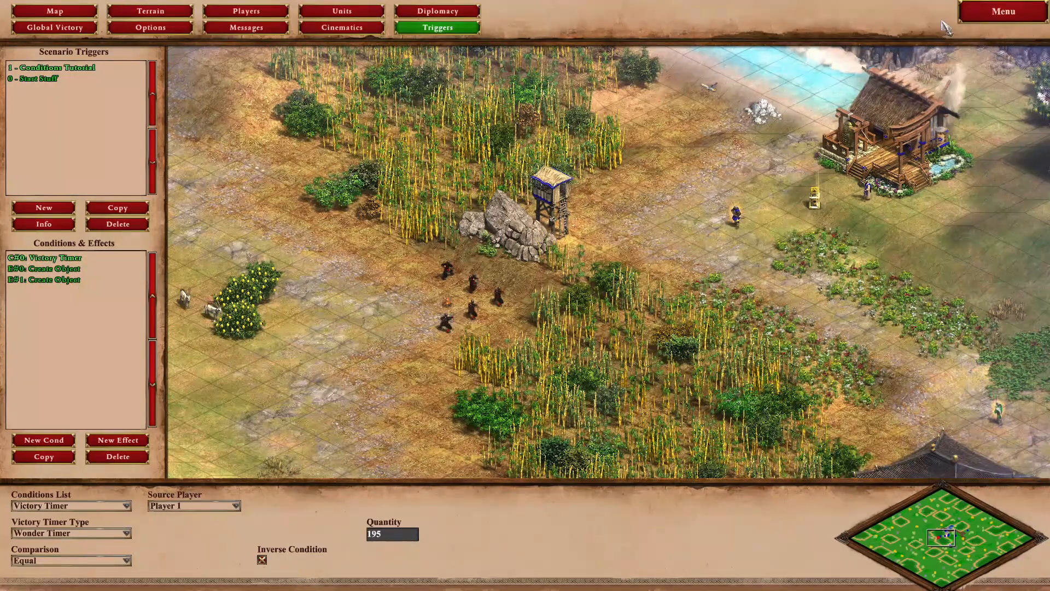
# Test the scenario with the inverted condition and command the spawned Elite Samurai and Siege Onagers around the map
pyautogui.click(1002, 12)
pyautogui.click(527, 339)
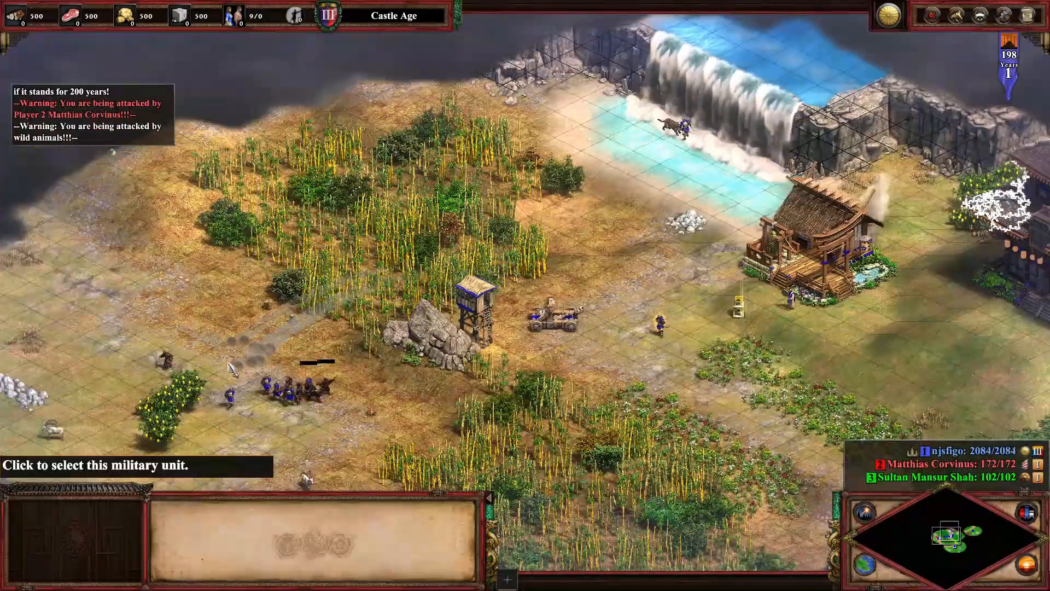
pyautogui.moveTo(218, 341); pyautogui.dragTo(347, 416)
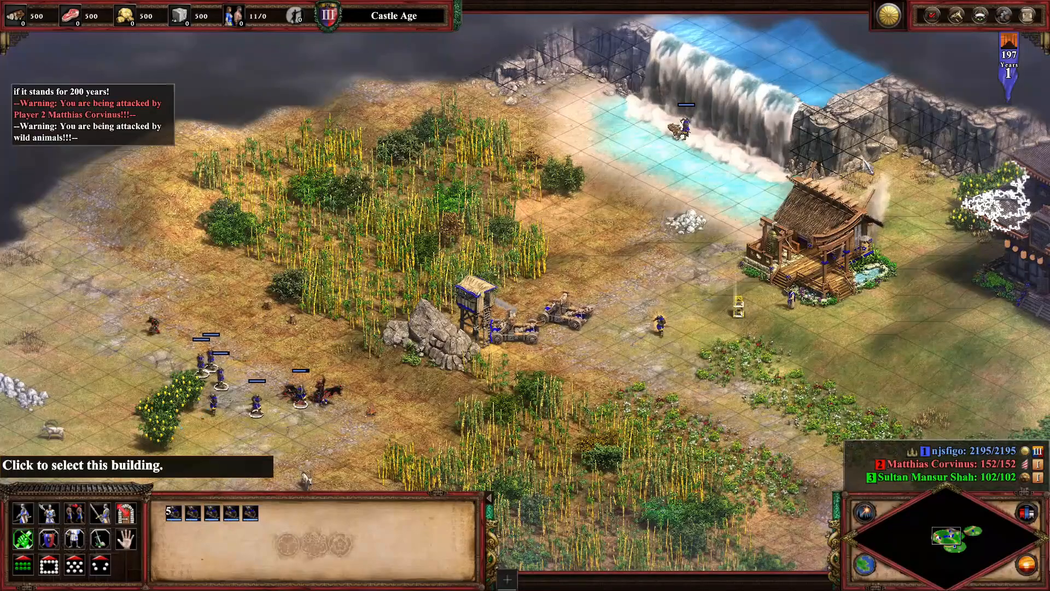
pyautogui.moveTo(458, 278); pyautogui.dragTo(558, 334)
pyautogui.rightClick(902, 104)
pyautogui.moveTo(356, 350); pyautogui.dragTo(181, 430)
pyautogui.rightClick(282, 327)
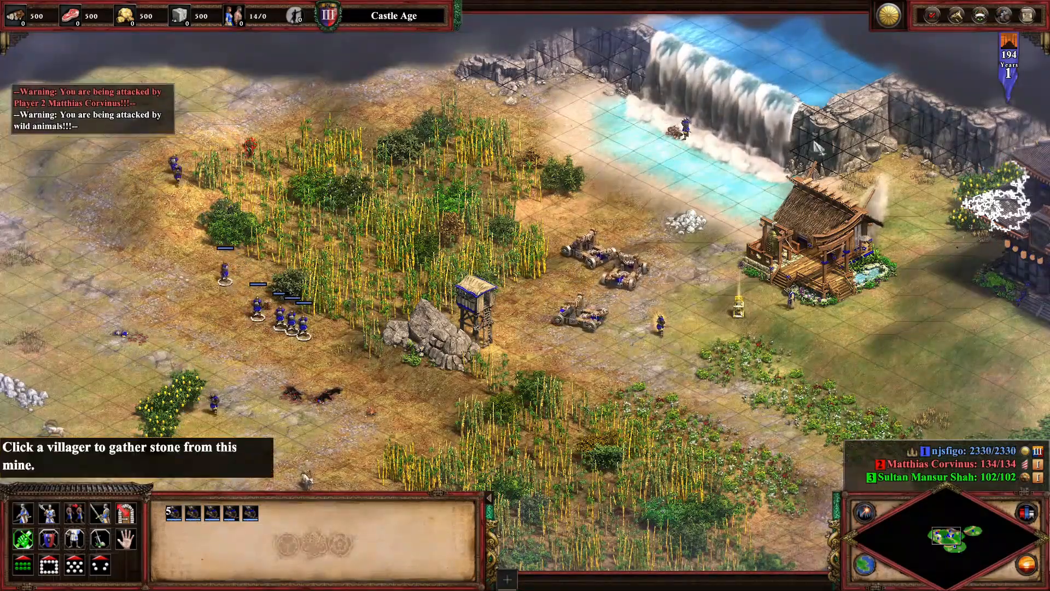
pyautogui.press('Escape')
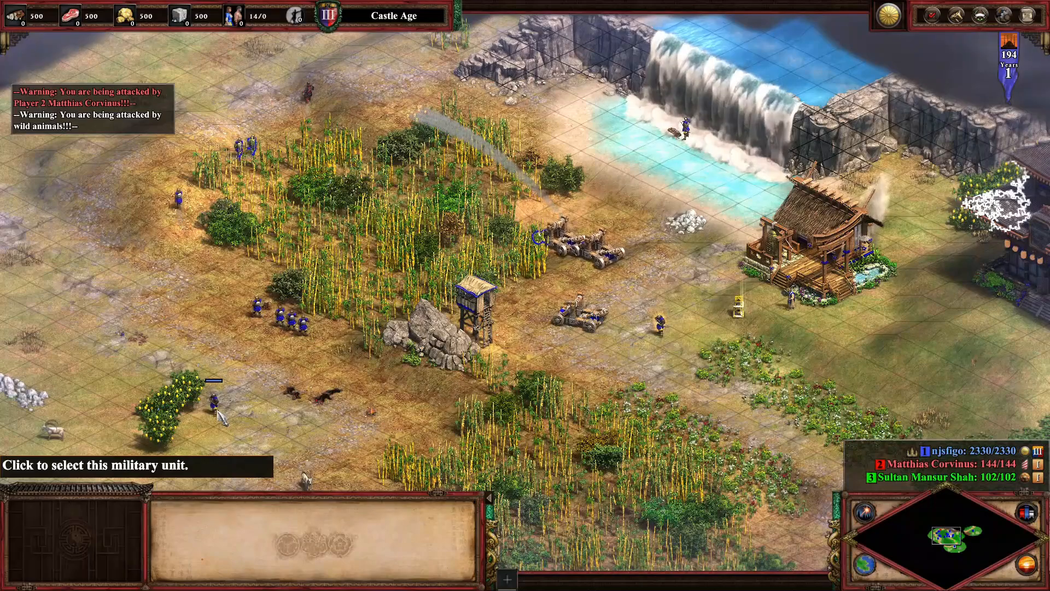
pyautogui.click(220, 415)
pyautogui.rightClick(199, 316)
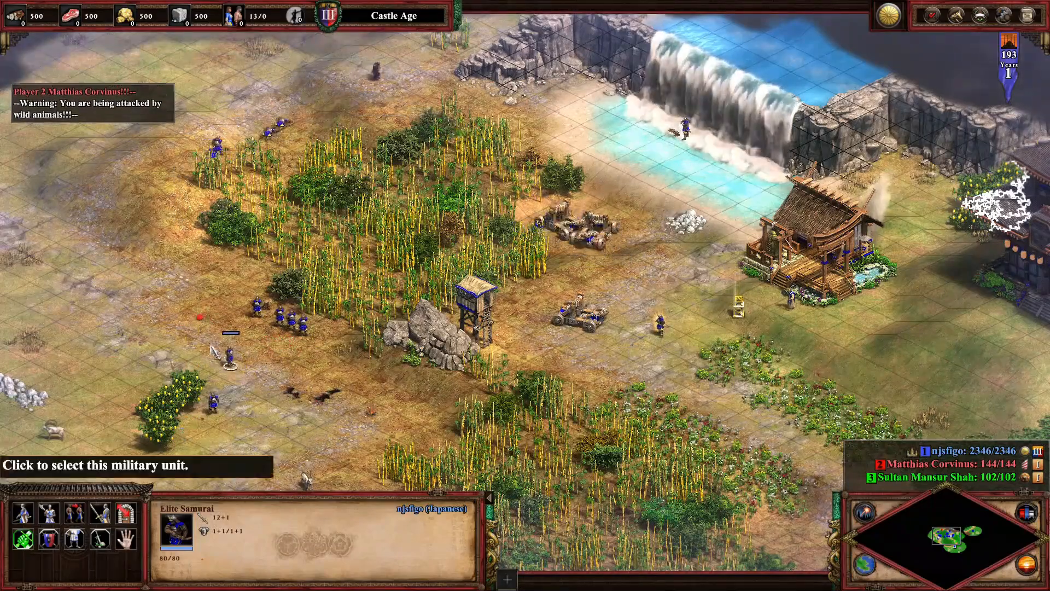
# Quit the test game and return to the scenario editor
pyautogui.click(1028, 15)
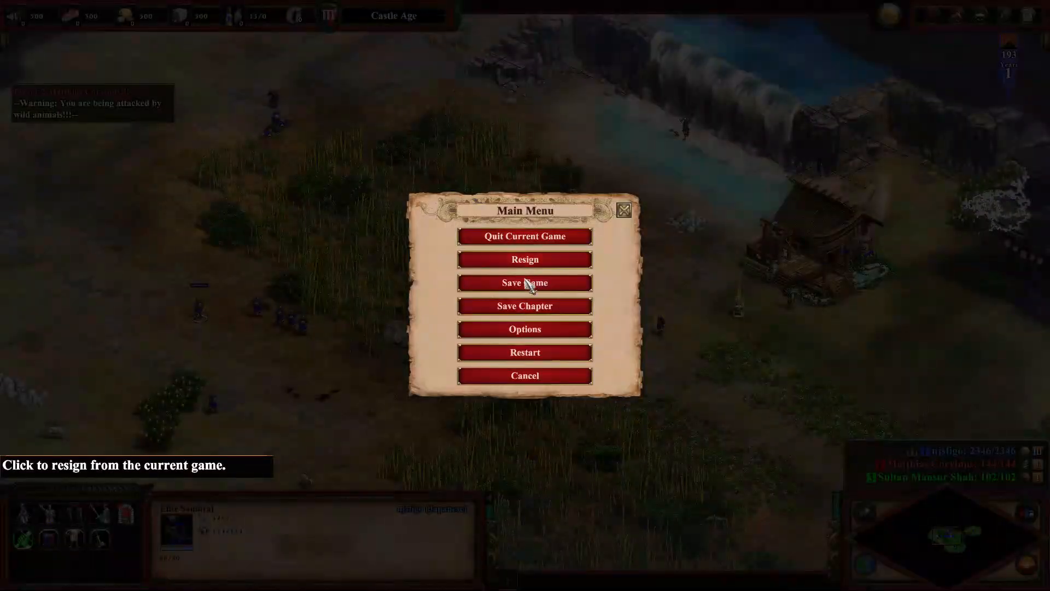
pyautogui.click(525, 236)
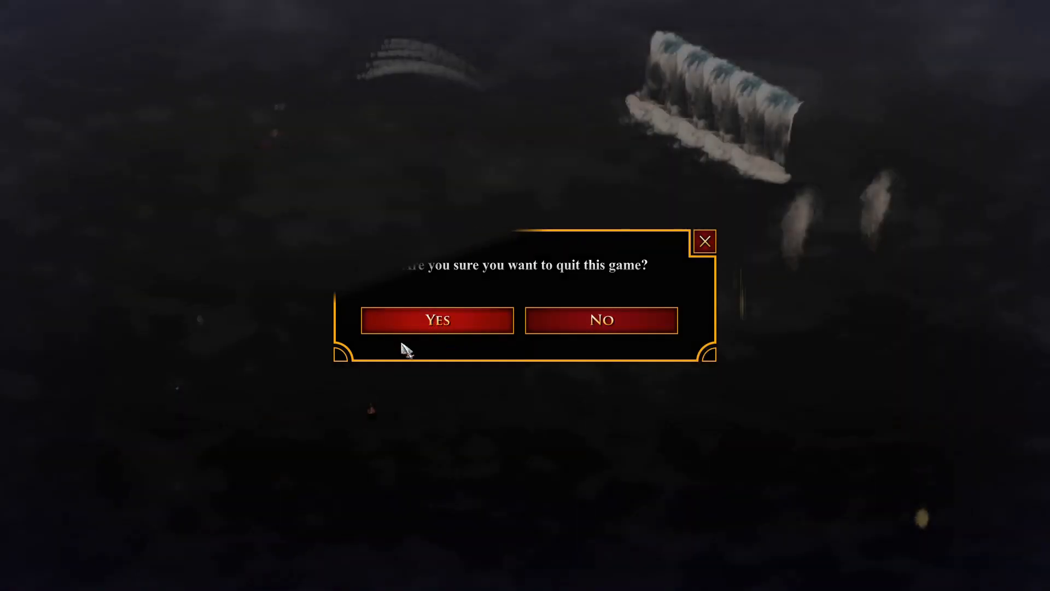
pyautogui.click(404, 330)
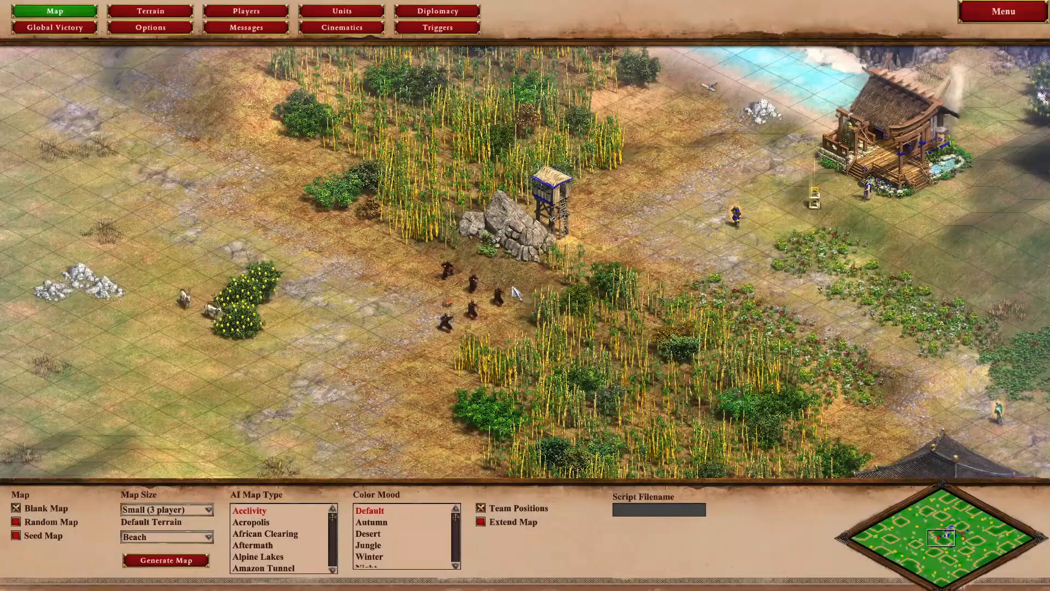
# Change the Conditions Tutorial trigger's Victory Timer condition to Relic Timer with an Equal comparison and turn off Inverse Condition
pyautogui.click(458, 27)
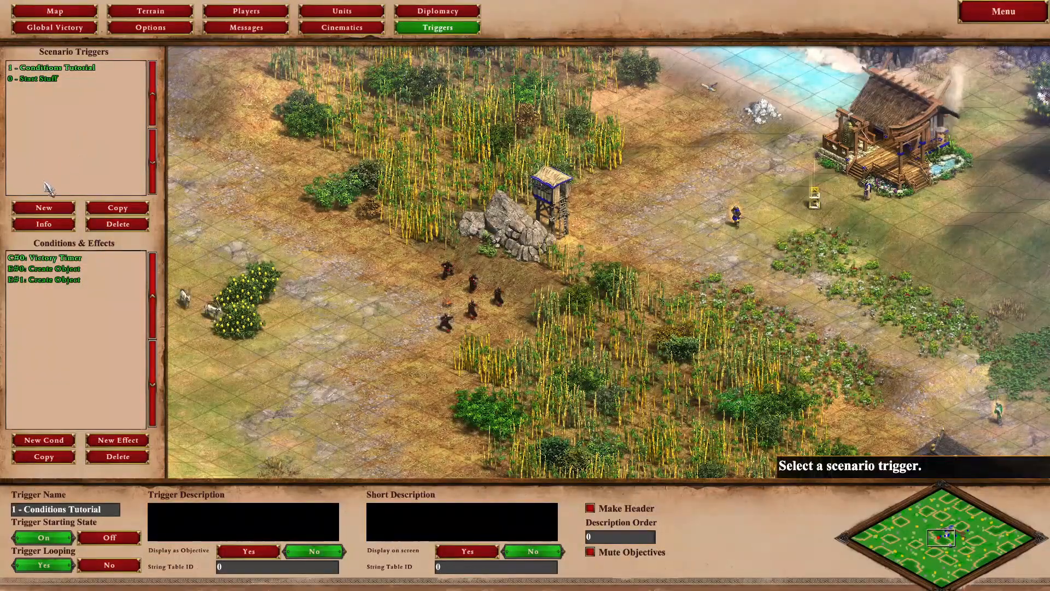
pyautogui.click(57, 258)
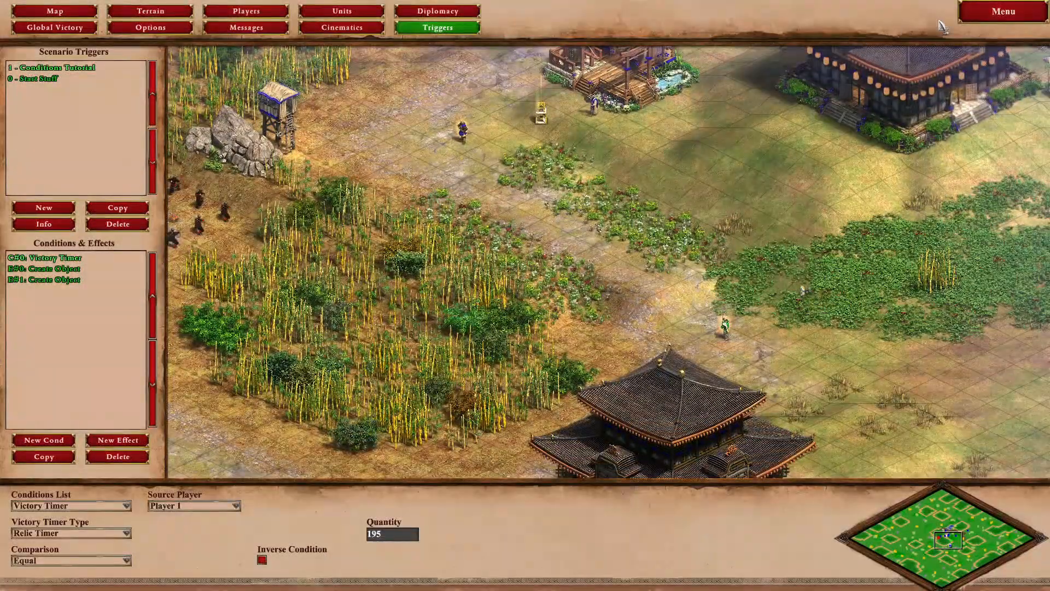
# Test the scenario and have the Monk pick up the relic and drop it off at the Monastery
pyautogui.click(1003, 11)
pyautogui.click(526, 340)
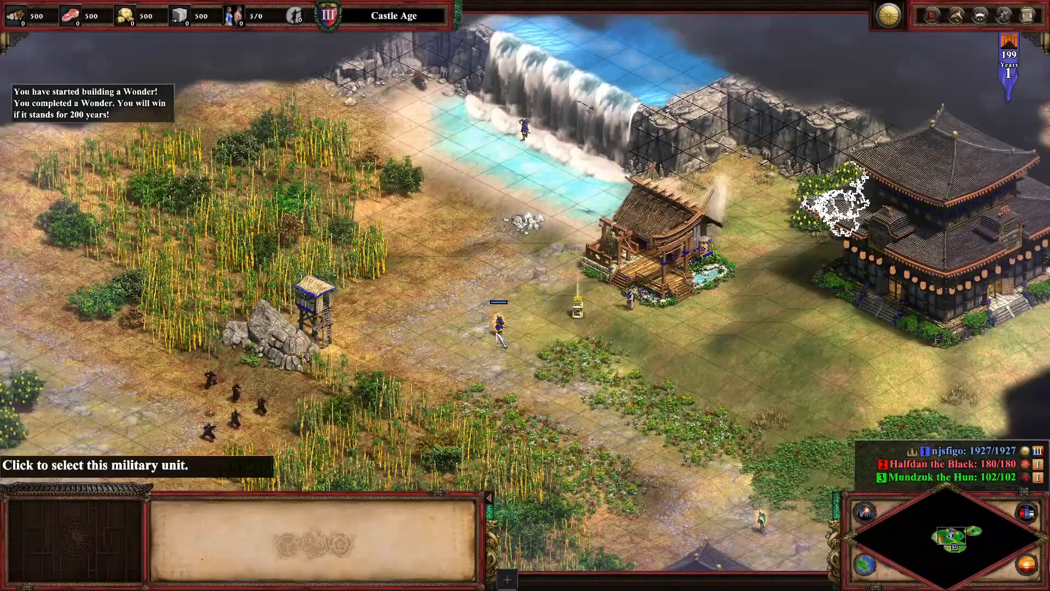
pyautogui.click(499, 325)
pyautogui.click(634, 302)
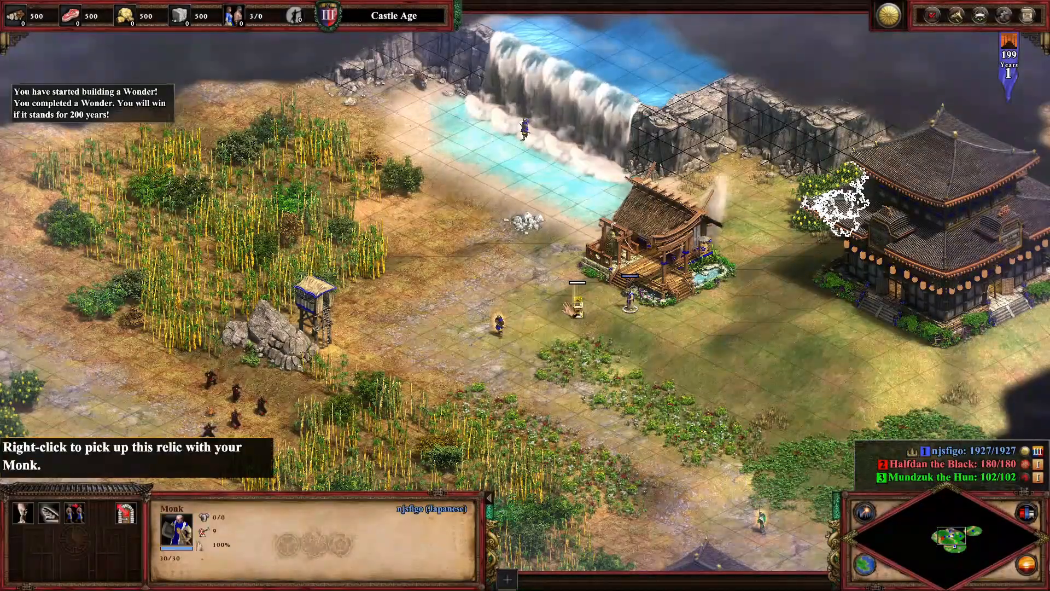
pyautogui.rightClick(580, 307)
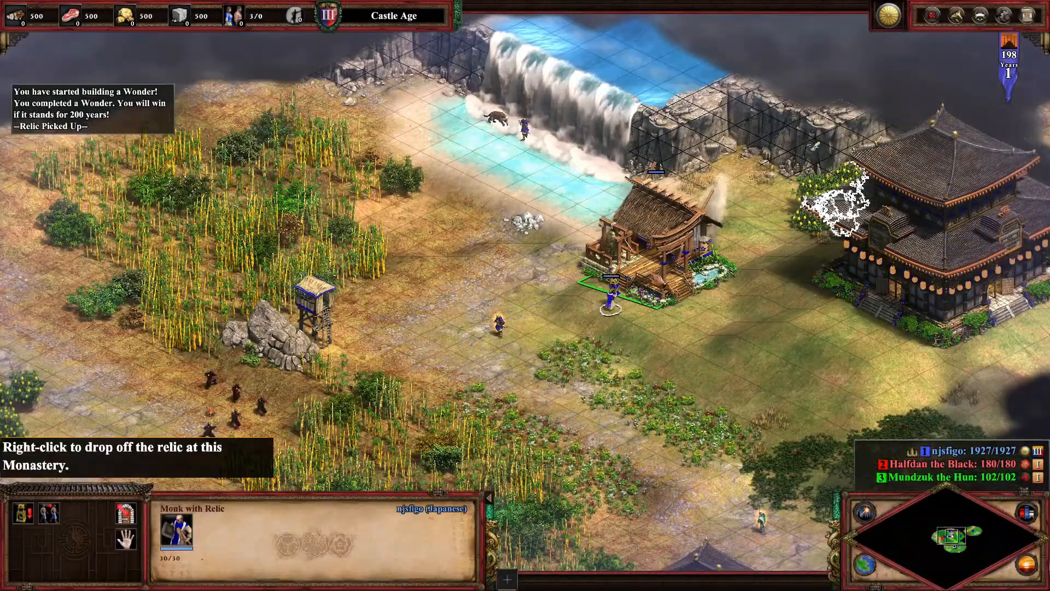
pyautogui.click(814, 200)
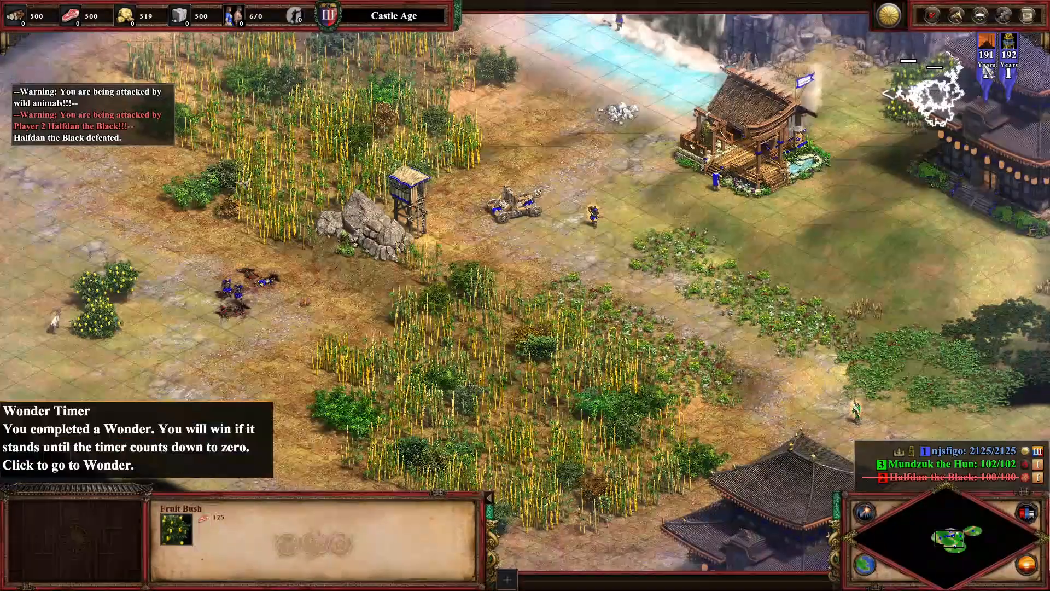
# Quit the relic timer test game and go back to editing the scenario
pyautogui.click(1028, 15)
pyautogui.click(514, 240)
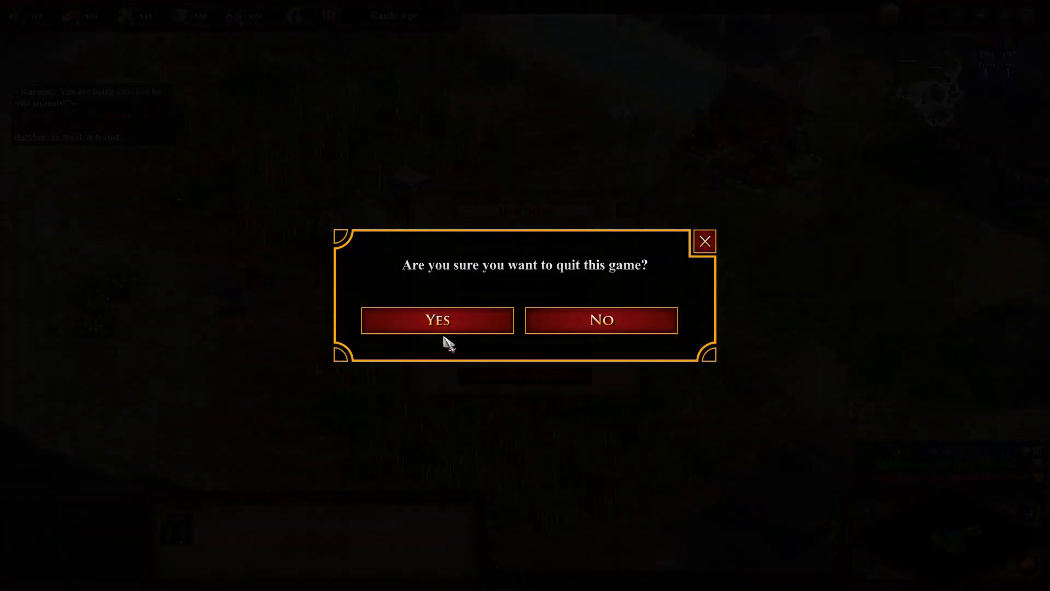
pyautogui.click(447, 323)
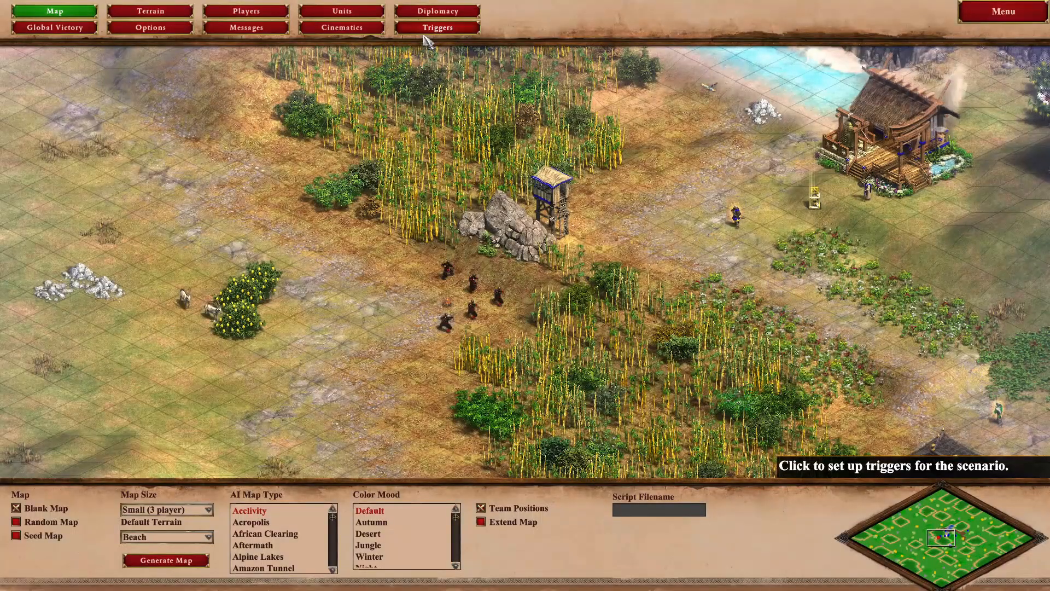
# Set the Victory Timer condition's type to King Of The Hill Timer and enable King of the Hill Mode in the scenario's victory conditions
pyautogui.press('Right')
pyautogui.click(448, 28)
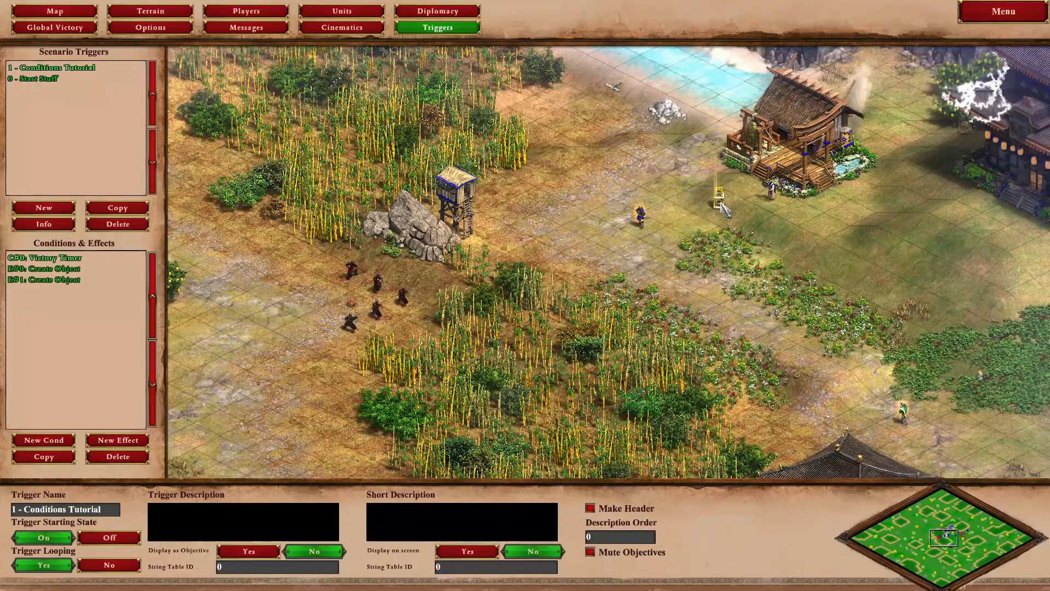
pyautogui.click(70, 259)
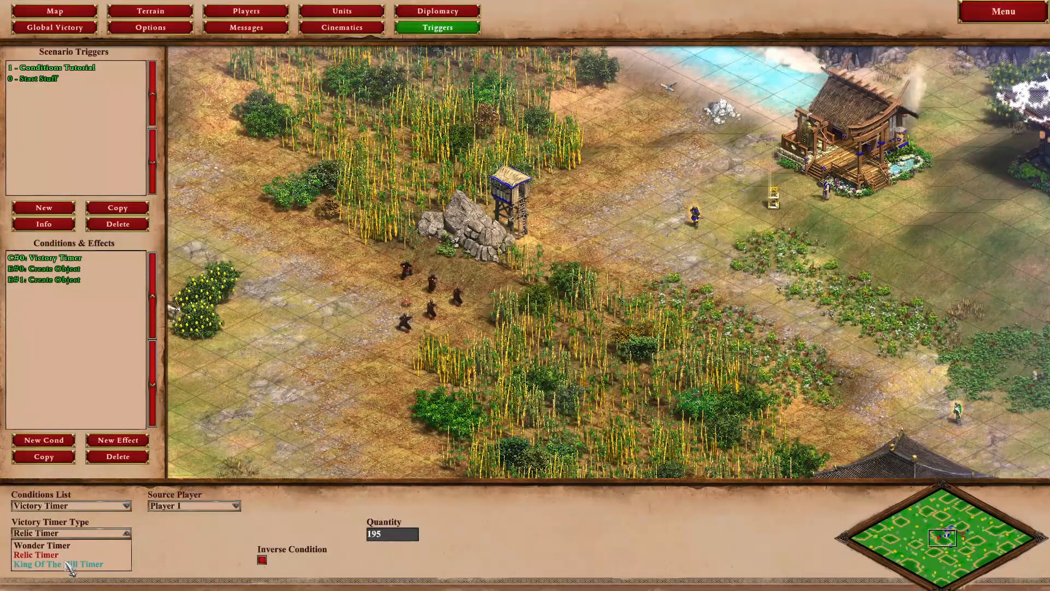
pyautogui.click(69, 563)
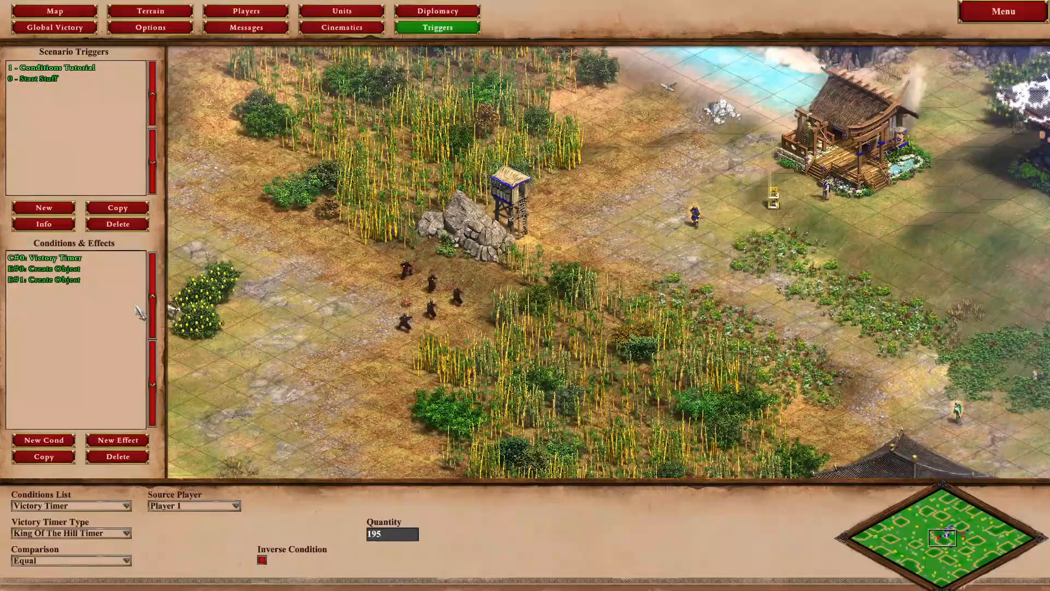
pyautogui.click(61, 31)
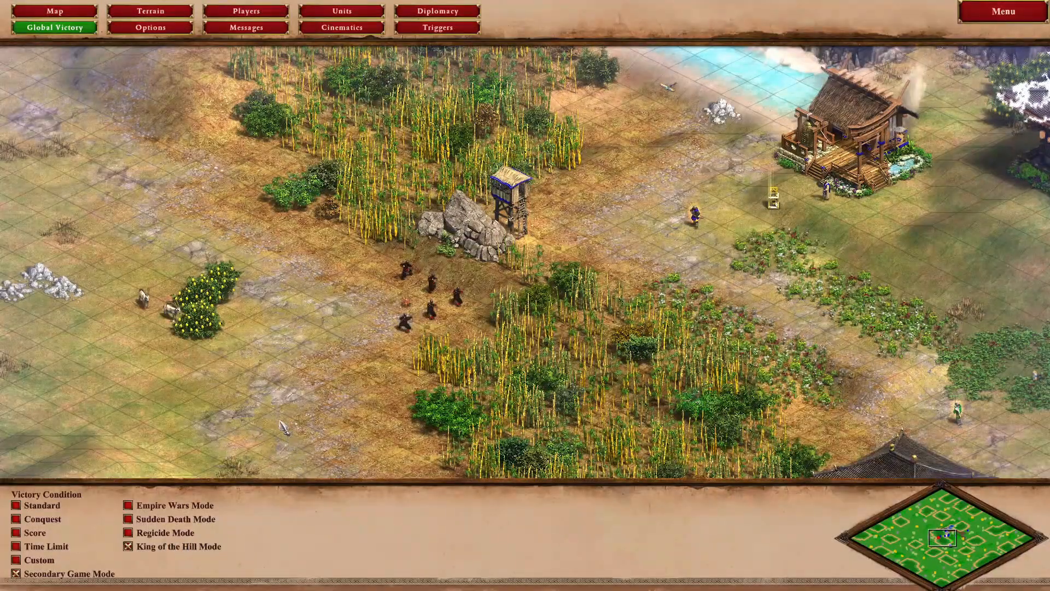
# Set the King Of The Hill Timer condition's comparison to Larger and its quantity to 1
pyautogui.click(441, 29)
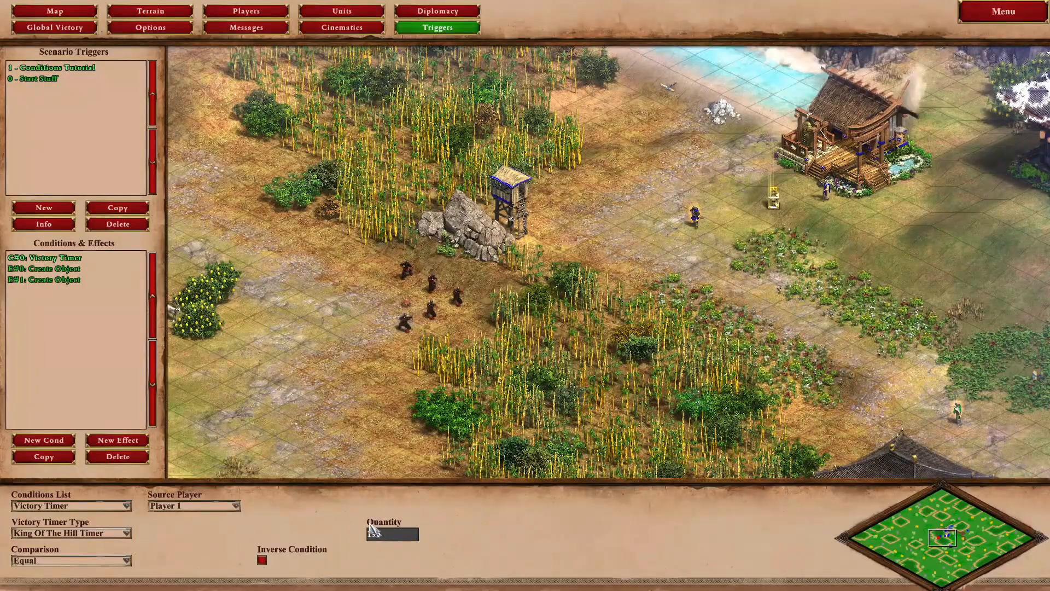
pyautogui.click(59, 561)
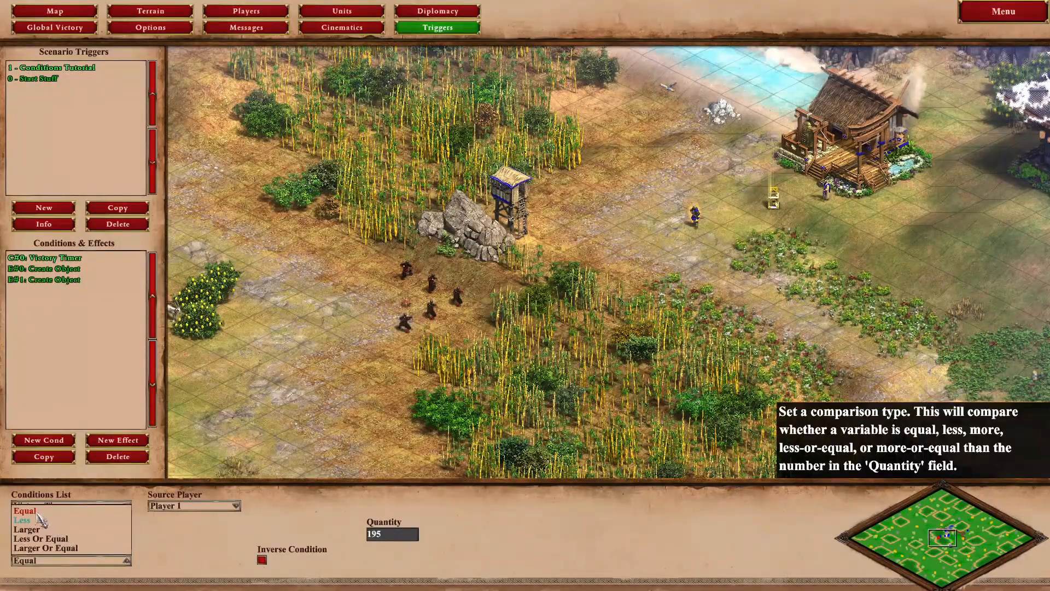
pyautogui.click(27, 529)
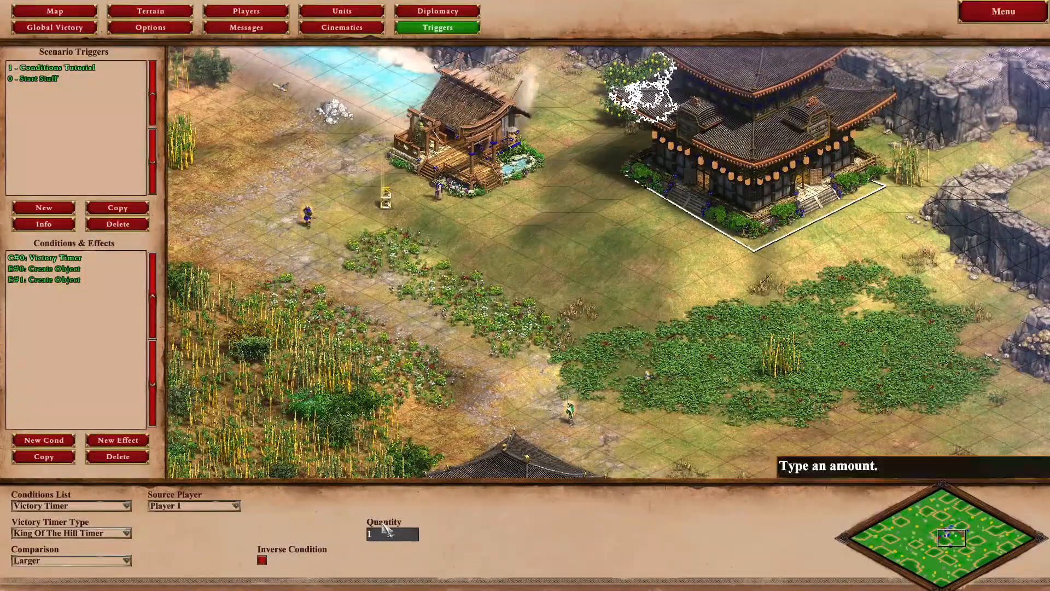
# Test the scenario with the King Of The Hill Timer condition and select the Monument
pyautogui.click(1003, 12)
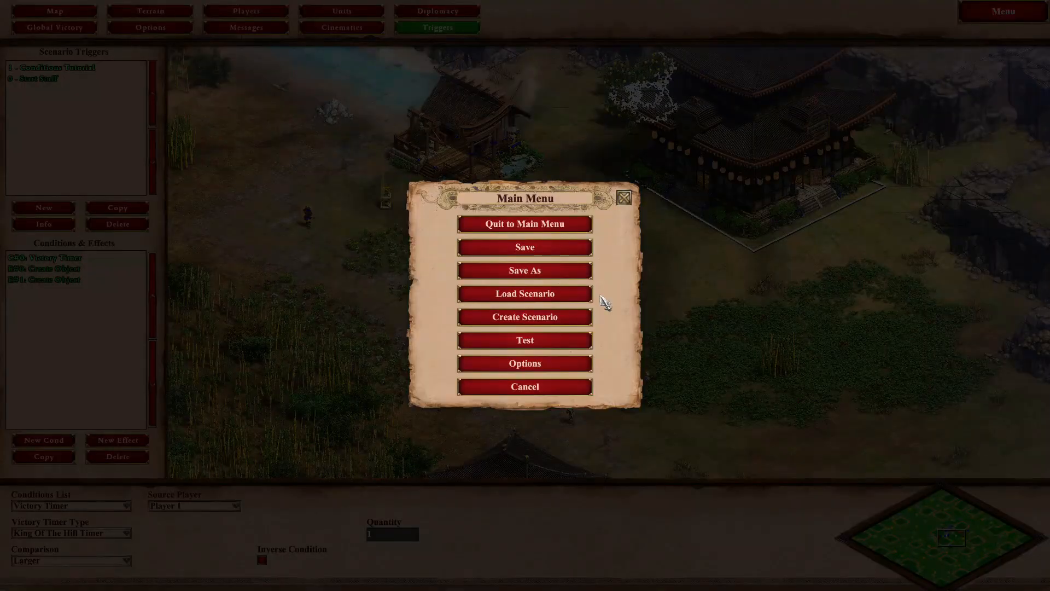
pyautogui.click(510, 341)
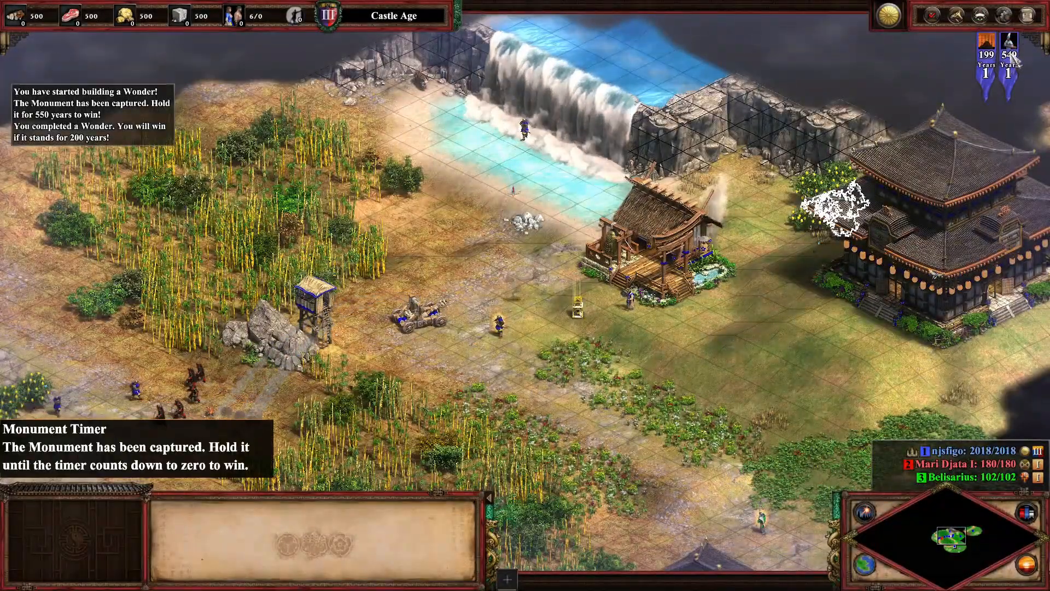
pyautogui.click(955, 219)
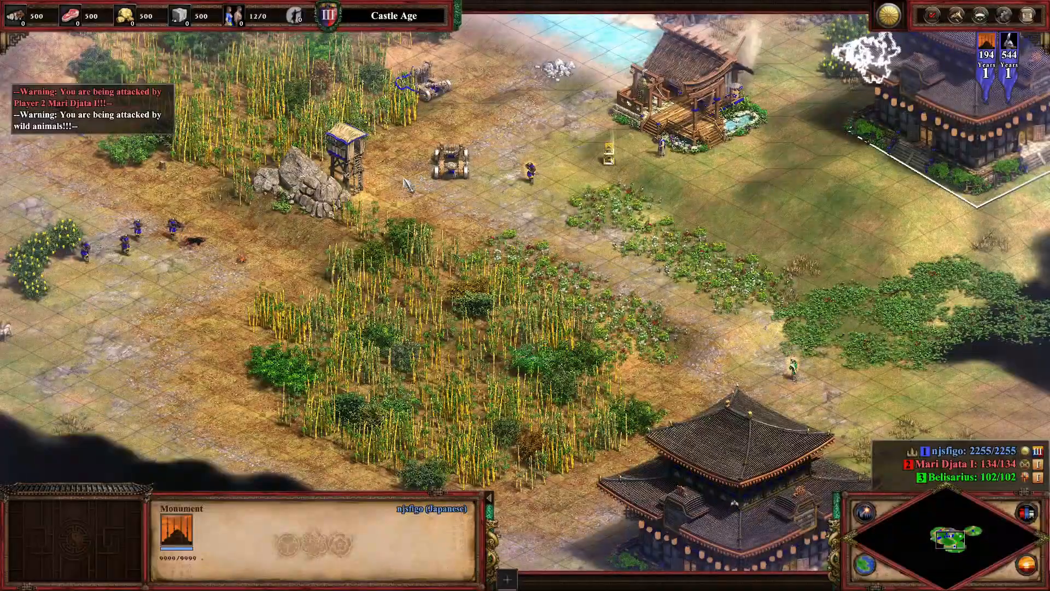
# Select the group of spawned Elite Samurai near the fruit bushes and move them south
pyautogui.moveTo(116, 198); pyautogui.dragTo(241, 312)
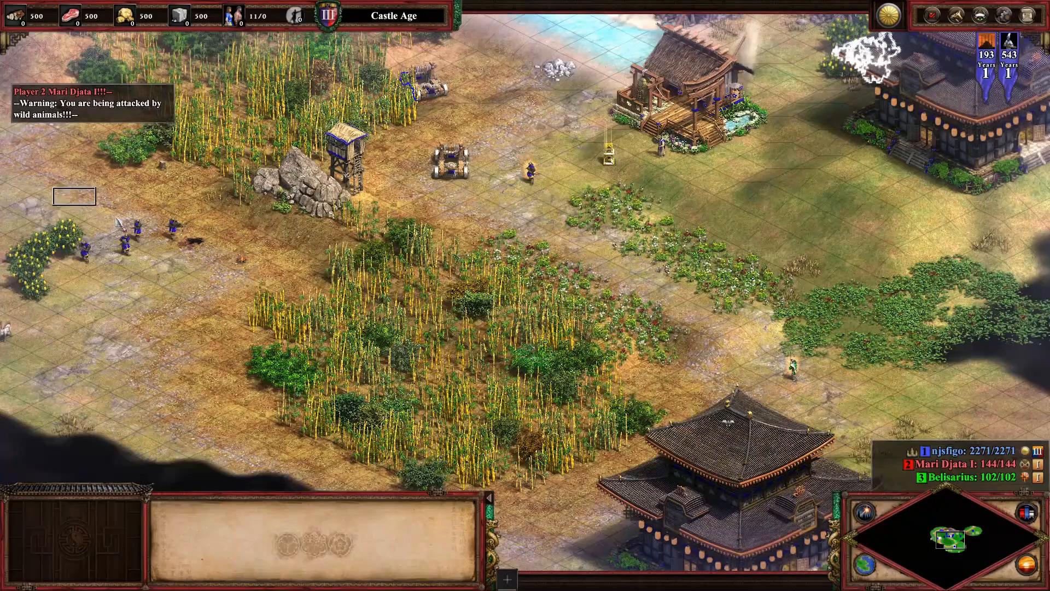
pyautogui.rightClick(224, 300)
pyautogui.rightClick(204, 300)
pyautogui.rightClick(164, 343)
# Select newly spawned Elite Samurai one at a time and move each away from the spawn point beside the fruit bushes
pyautogui.click(85, 253)
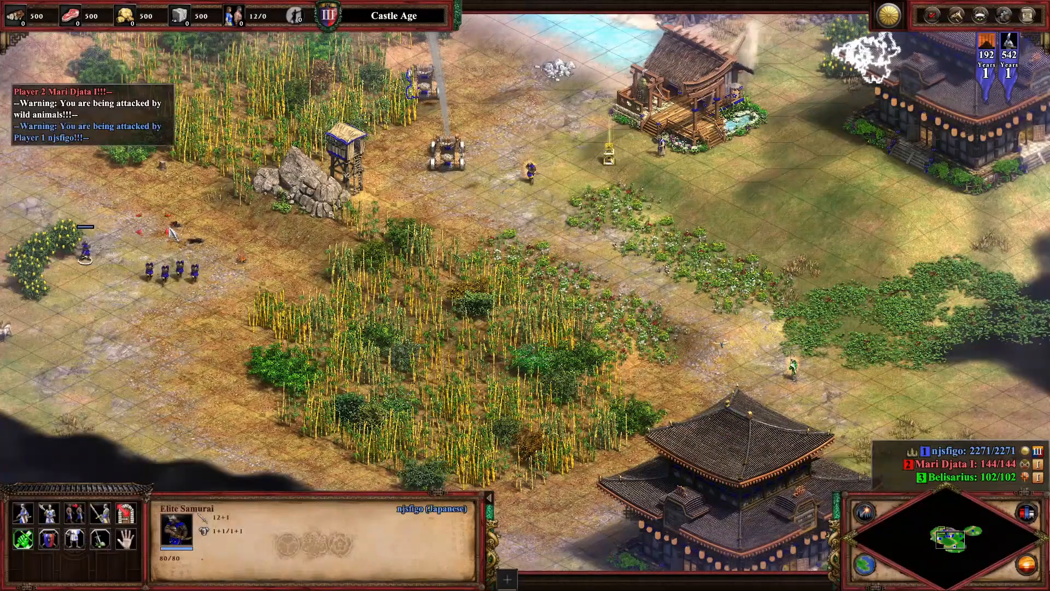
pyautogui.rightClick(183, 203)
pyautogui.click(85, 324)
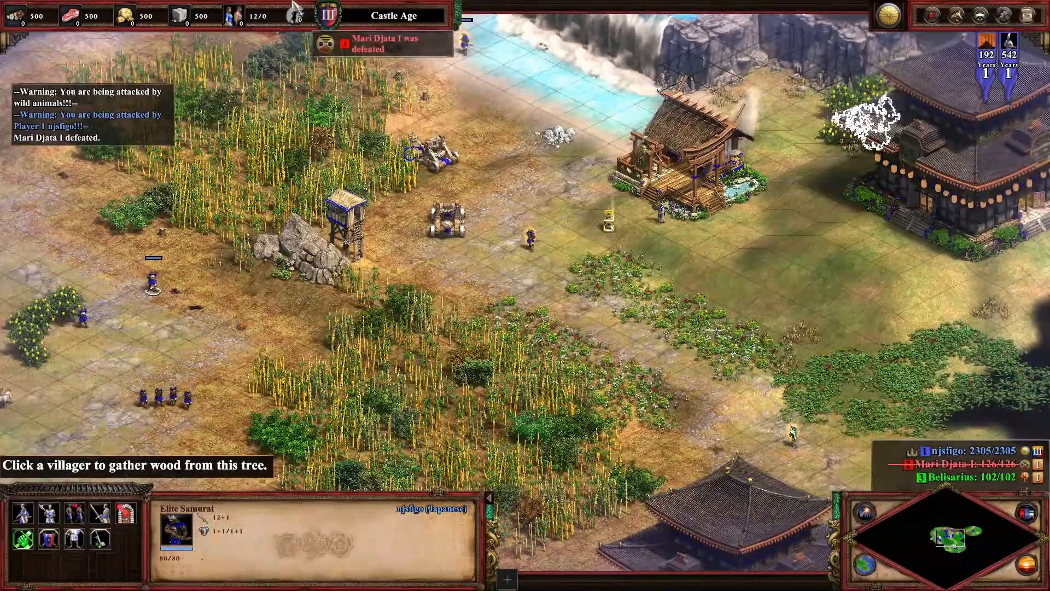
pyautogui.moveTo(80, 316); pyautogui.dragTo(183, 379, button='middle')
pyautogui.rightClick(278, 381)
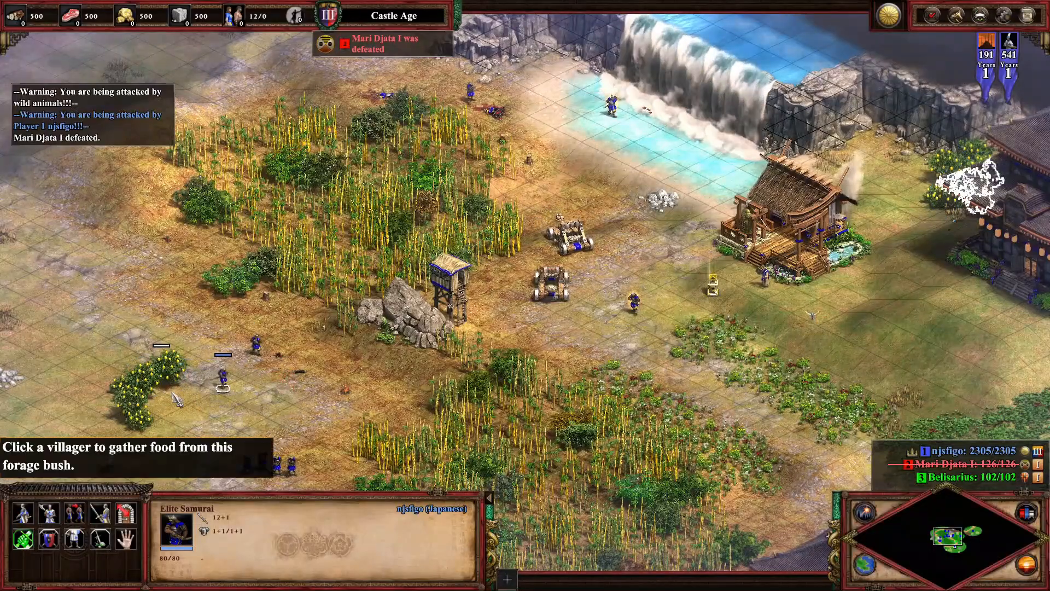
pyautogui.click(191, 379)
pyautogui.rightClick(219, 344)
pyautogui.click(187, 378)
pyautogui.rightClick(203, 427)
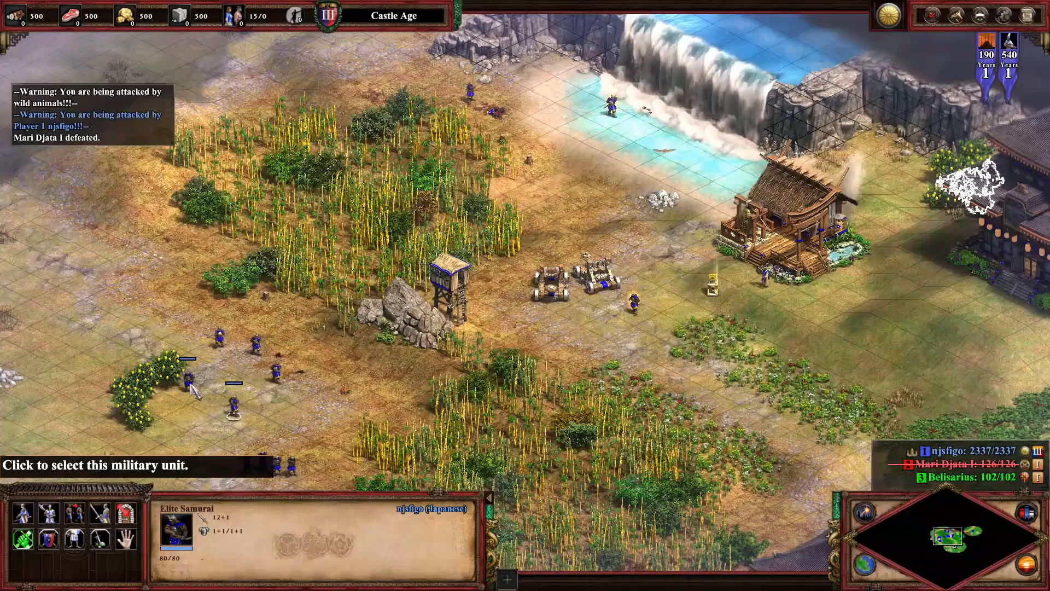
pyautogui.click(207, 358)
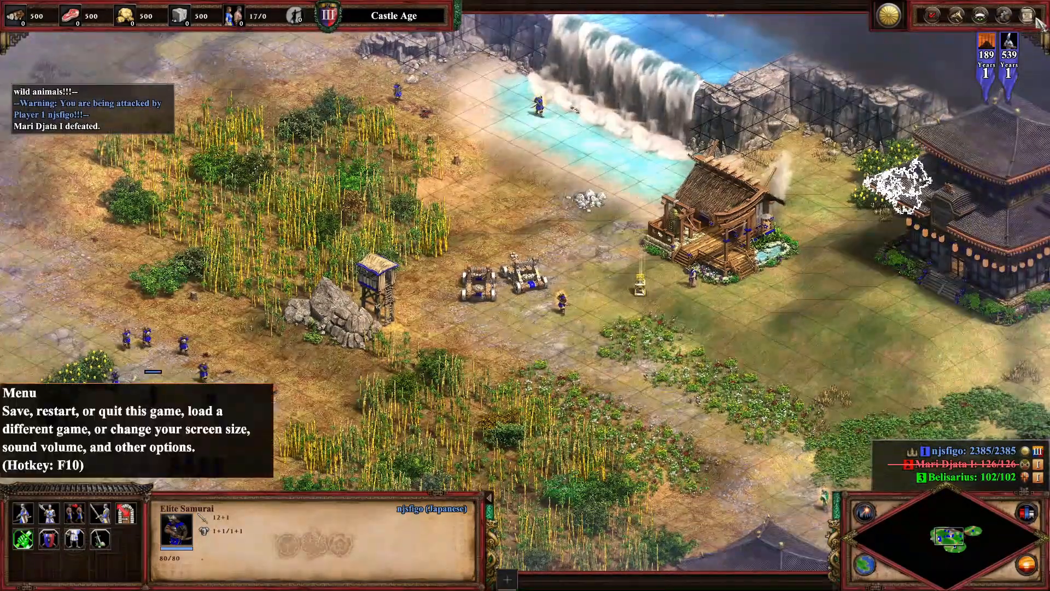
# Quit the King of the Hill test game and return to the scenario editor
pyautogui.click(1035, 17)
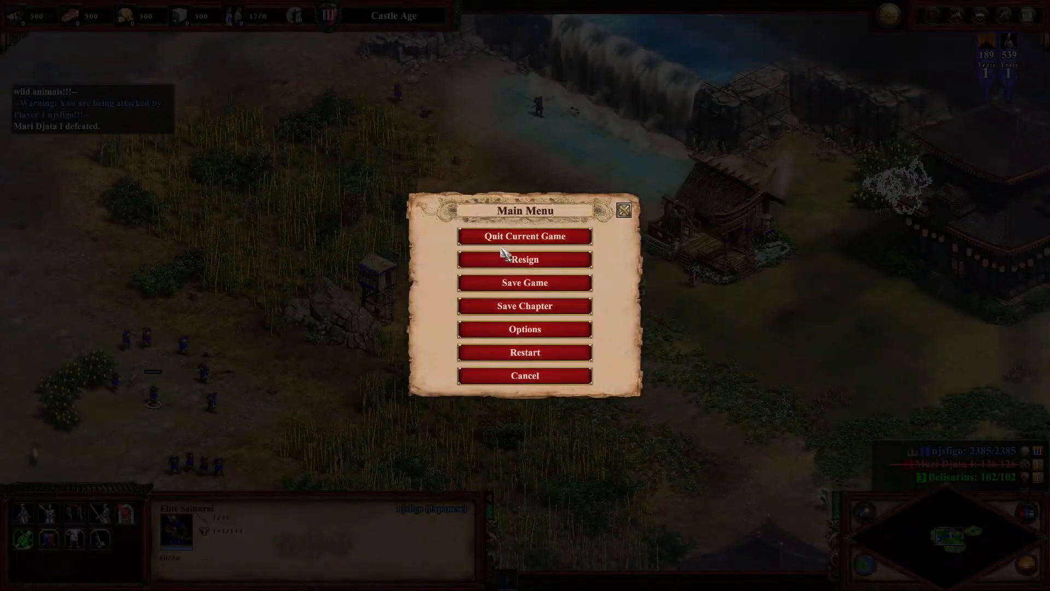
pyautogui.click(499, 235)
pyautogui.click(473, 325)
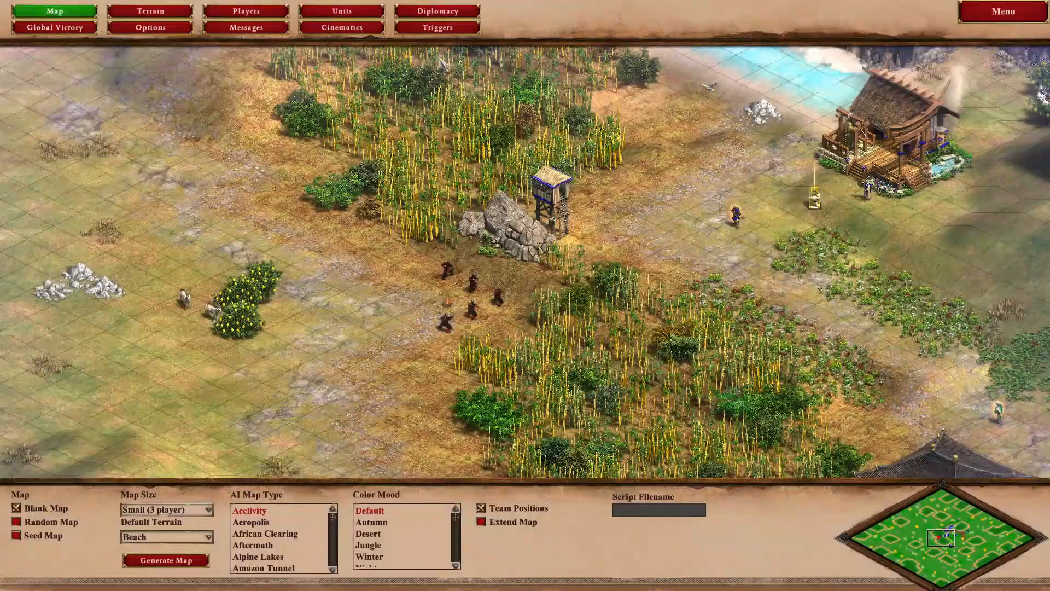
# Set the source player of the Conditions Tutorial trigger's Victory Timer condition to Player 2
pyautogui.click(437, 28)
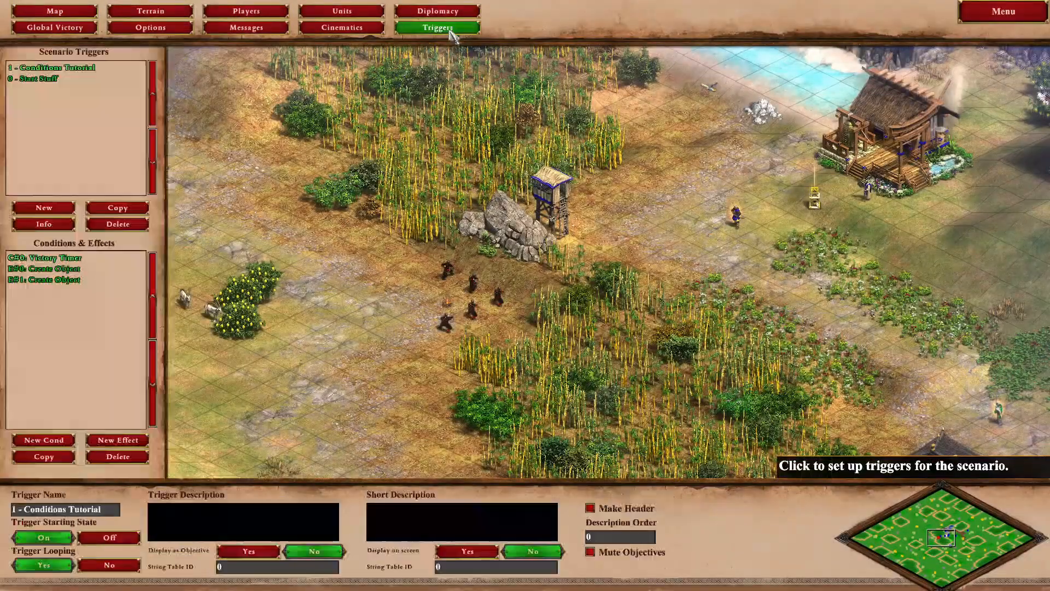
pyautogui.click(60, 260)
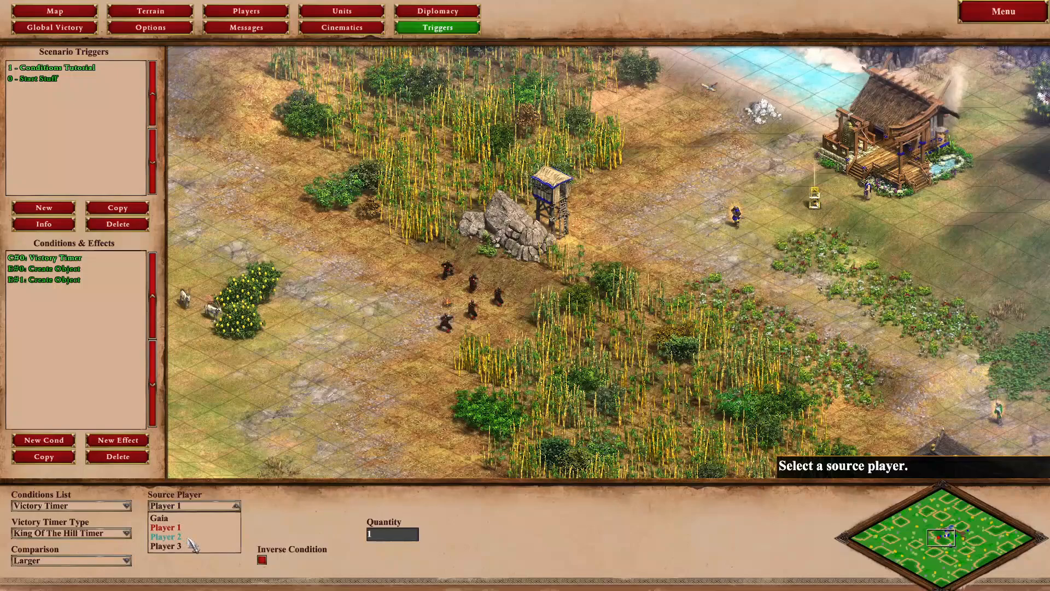
pyautogui.click(186, 537)
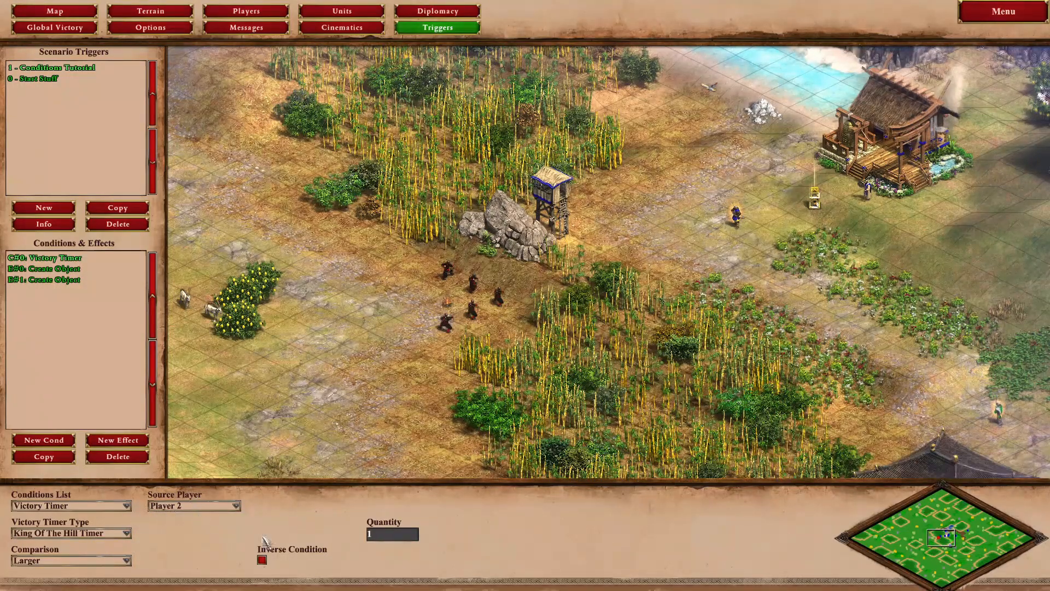
# Test the scenario with Player 2 as the condition's source player and select the Monument
pyautogui.click(1005, 14)
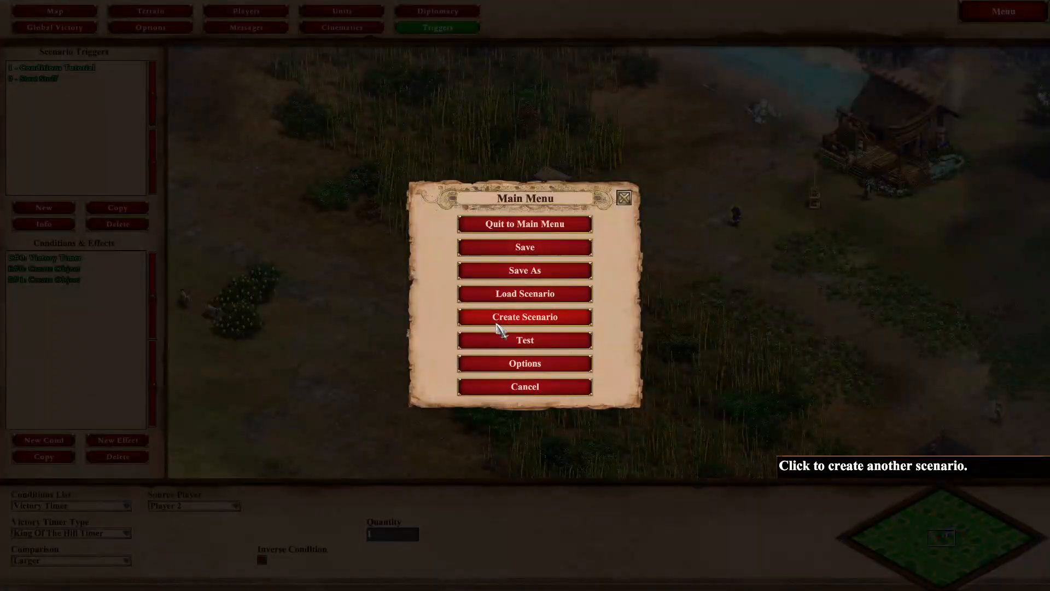
pyautogui.click(517, 340)
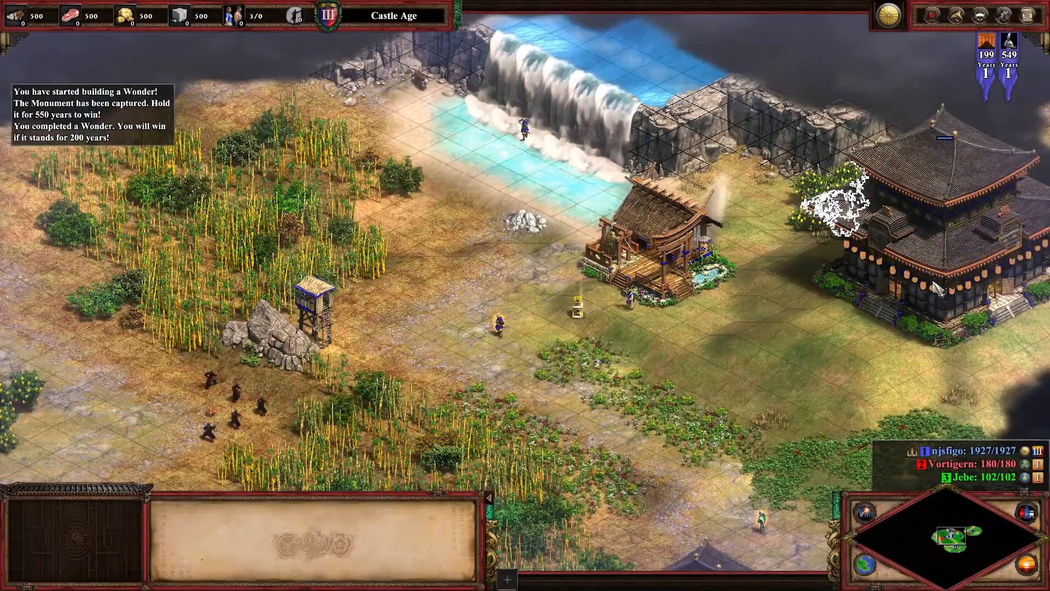
pyautogui.click(929, 230)
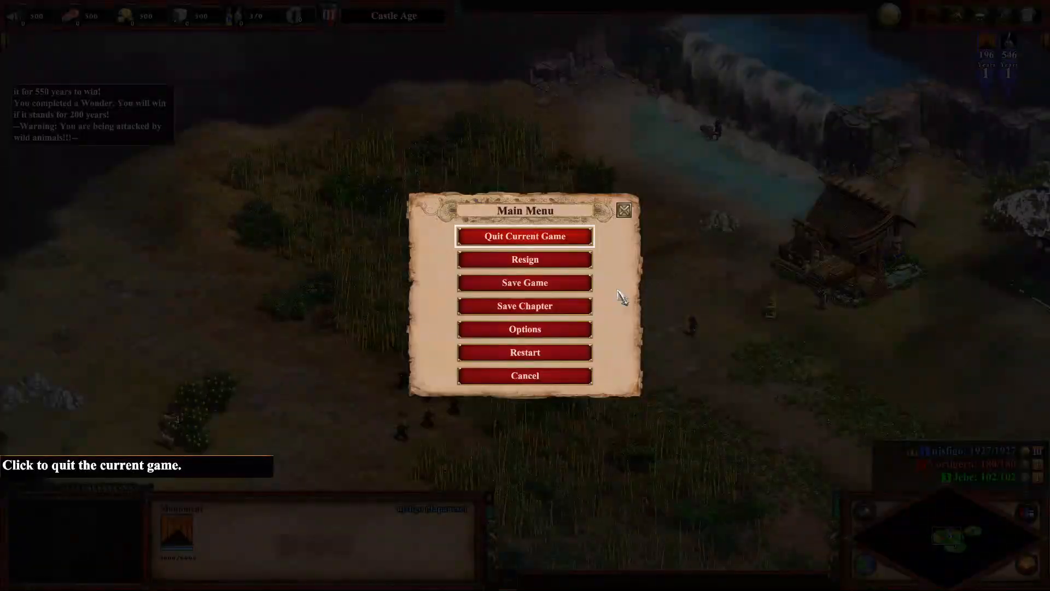
# Quit the Player 2 test game and reopen the scenario's triggers in the editor
pyautogui.click(554, 236)
pyautogui.click(438, 328)
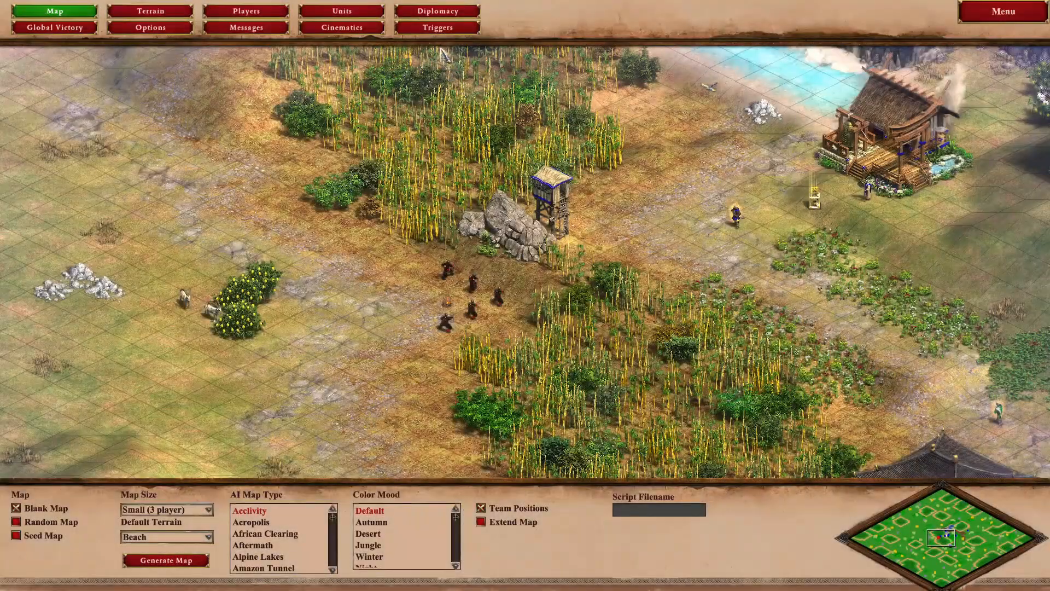
pyautogui.click(438, 28)
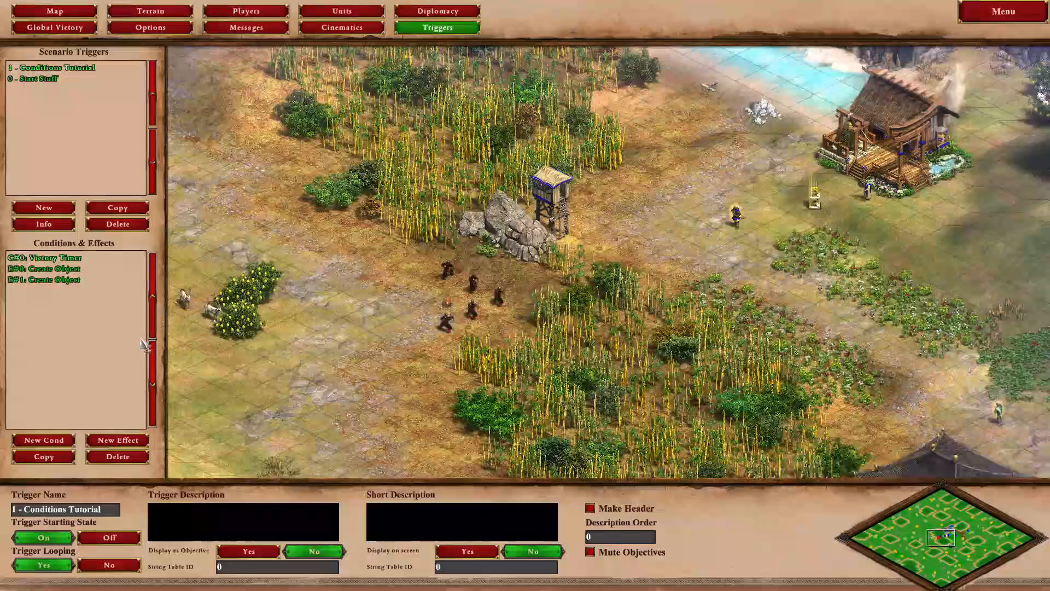
# Change the Conditions Tutorial trigger's Victory Timer condition to Variable Value and look through its variable and comparison options
pyautogui.click(72, 258)
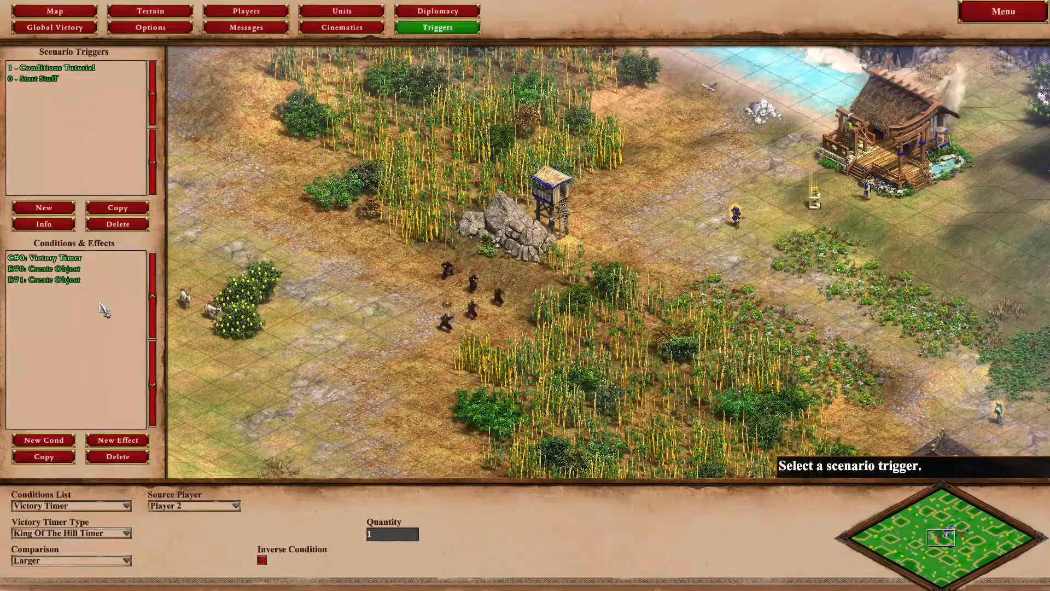
pyautogui.click(80, 510)
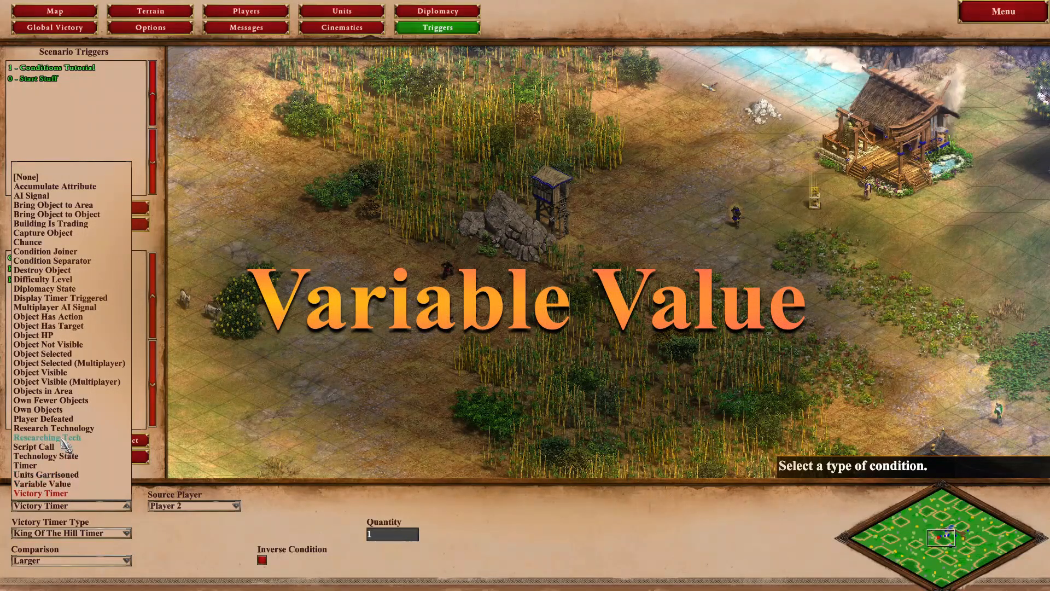
pyautogui.click(42, 484)
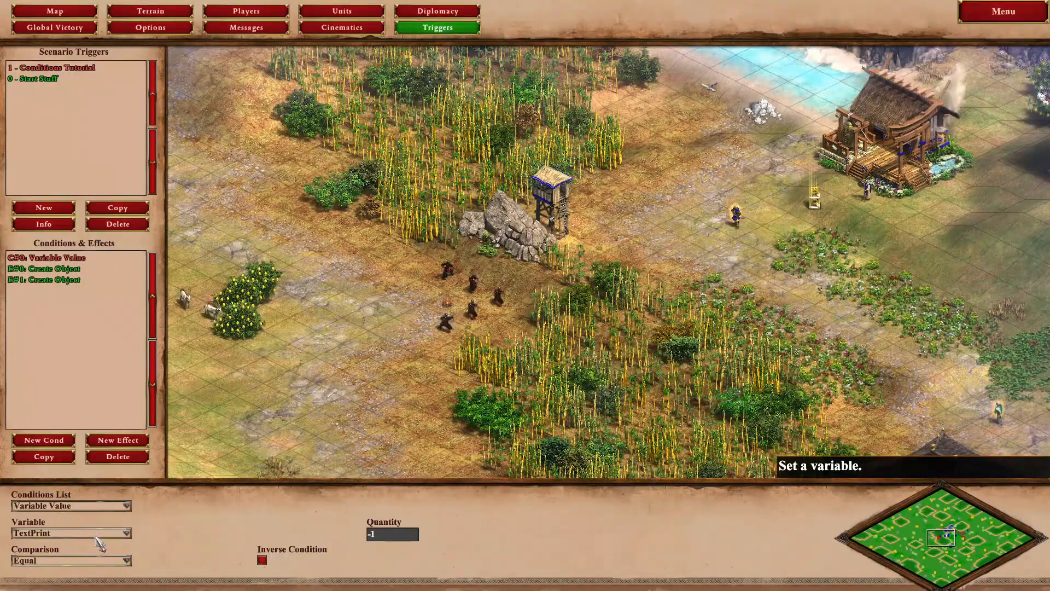
pyautogui.click(96, 536)
pyautogui.click(92, 525)
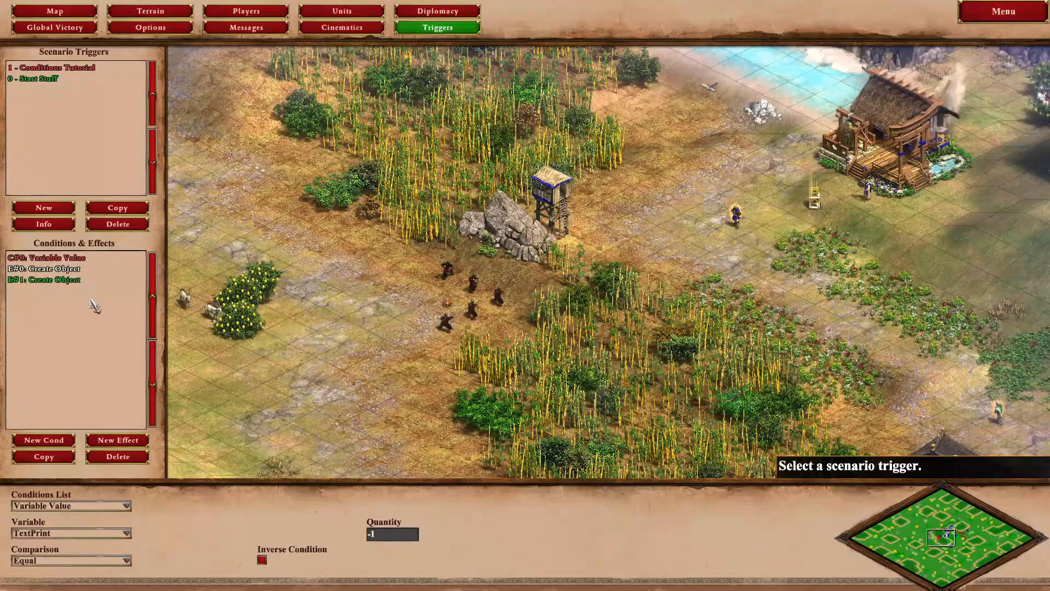
pyautogui.click(87, 560)
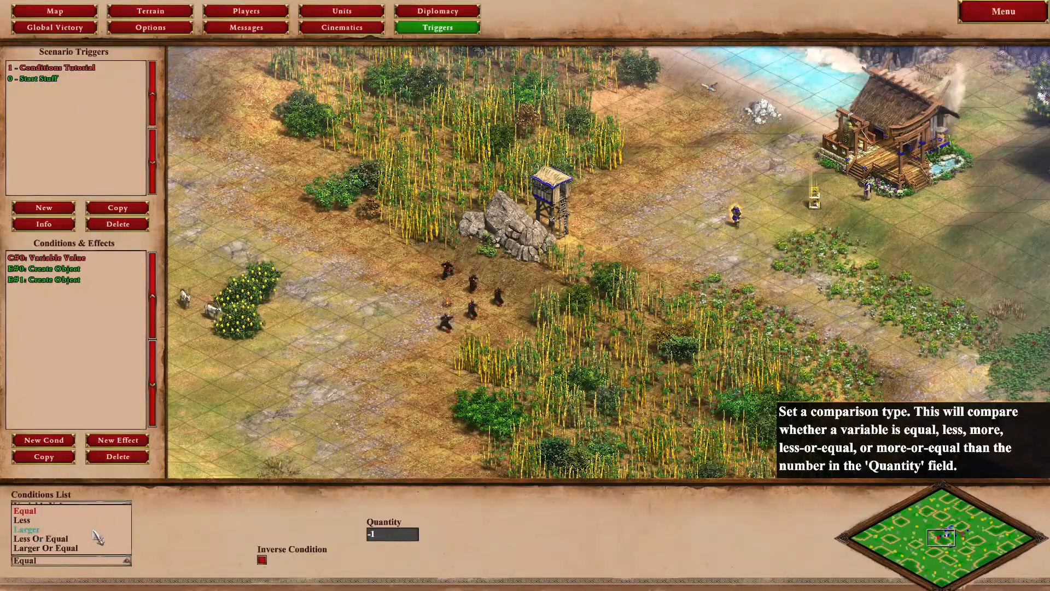
pyautogui.click(81, 561)
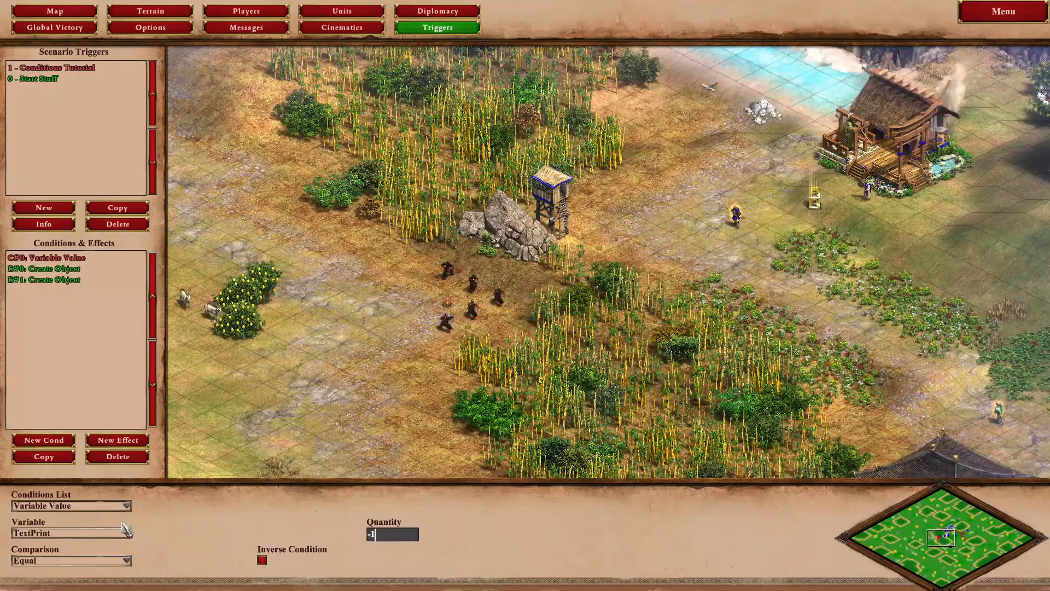
# Add a Change Variable effect to the Start Stuff trigger
pyautogui.click(53, 79)
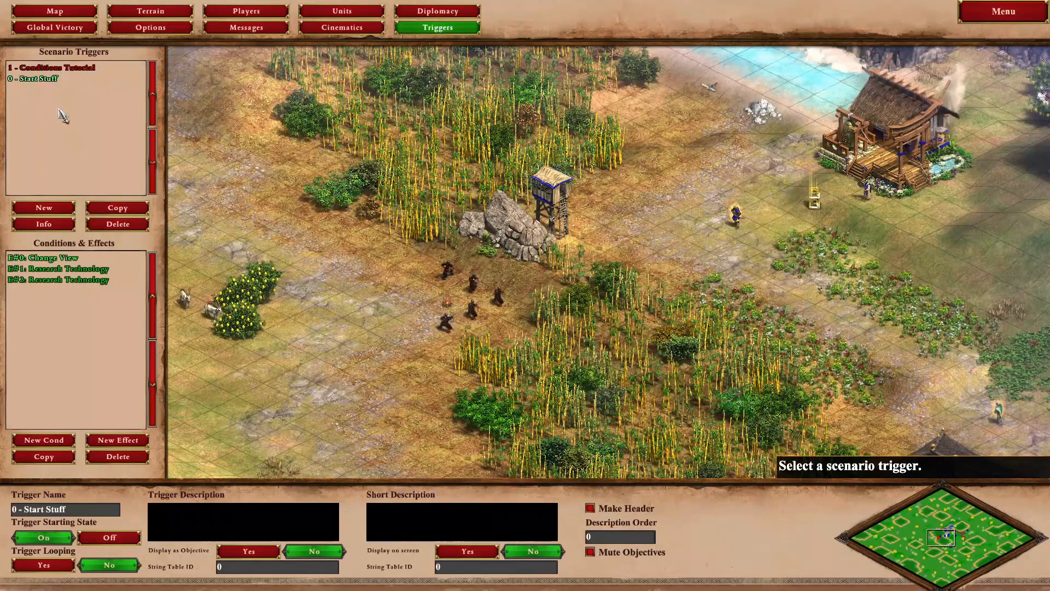
pyautogui.click(126, 441)
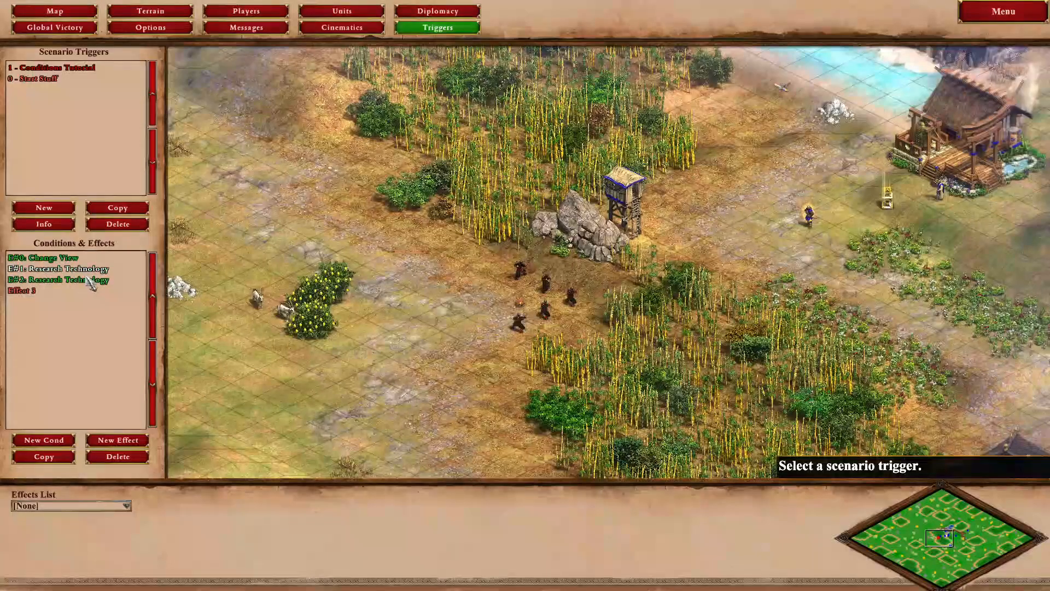
pyautogui.click(126, 505)
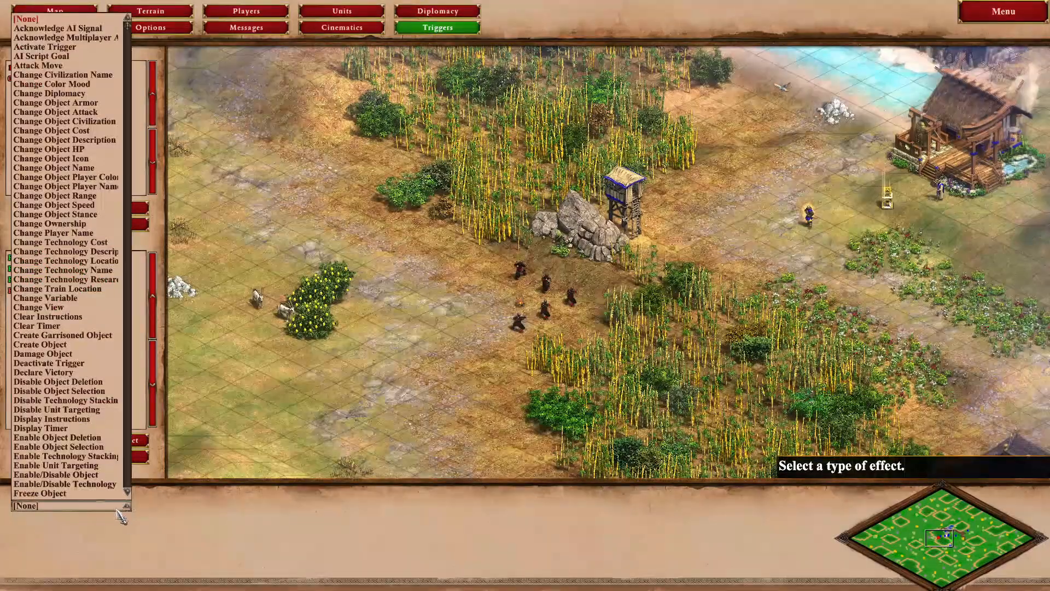
pyautogui.click(63, 298)
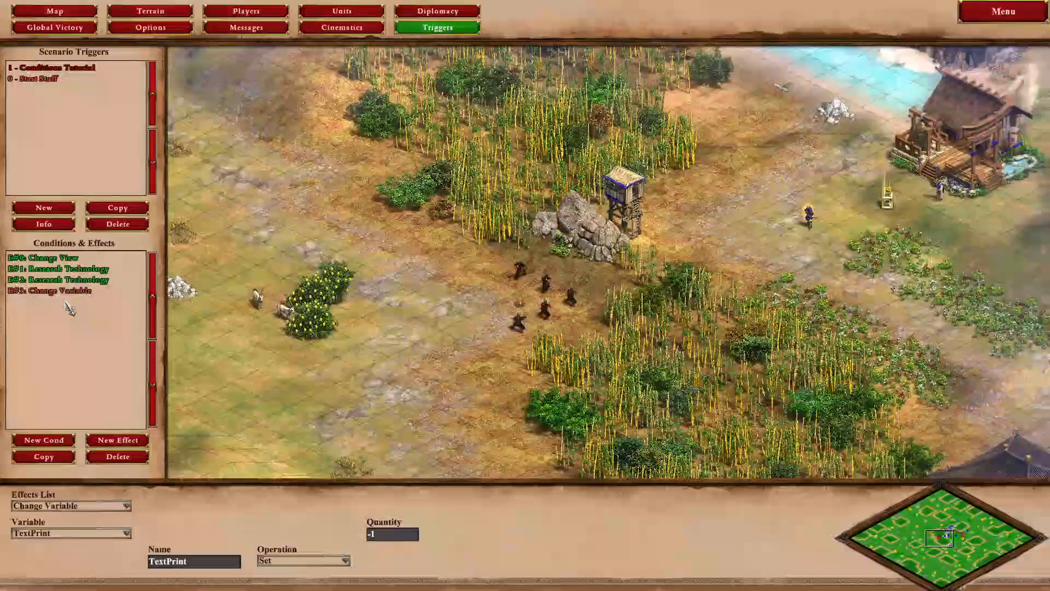
# Rename the TextPrint variable in the Change Variable effect to SHeep
pyautogui.click(125, 533)
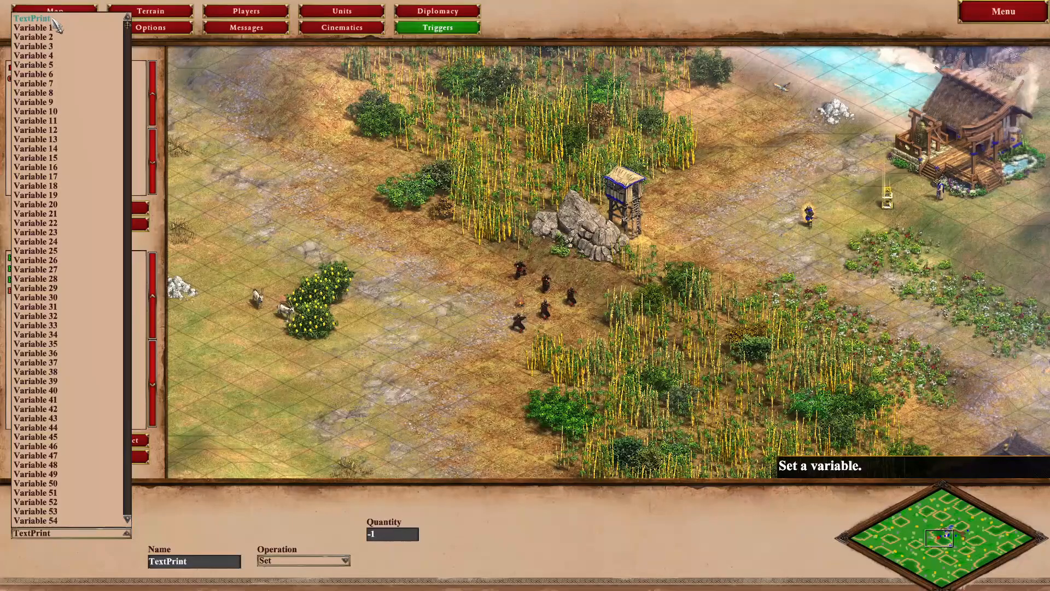
pyautogui.click(197, 563)
pyautogui.moveTo(189, 563); pyautogui.dragTo(139, 565)
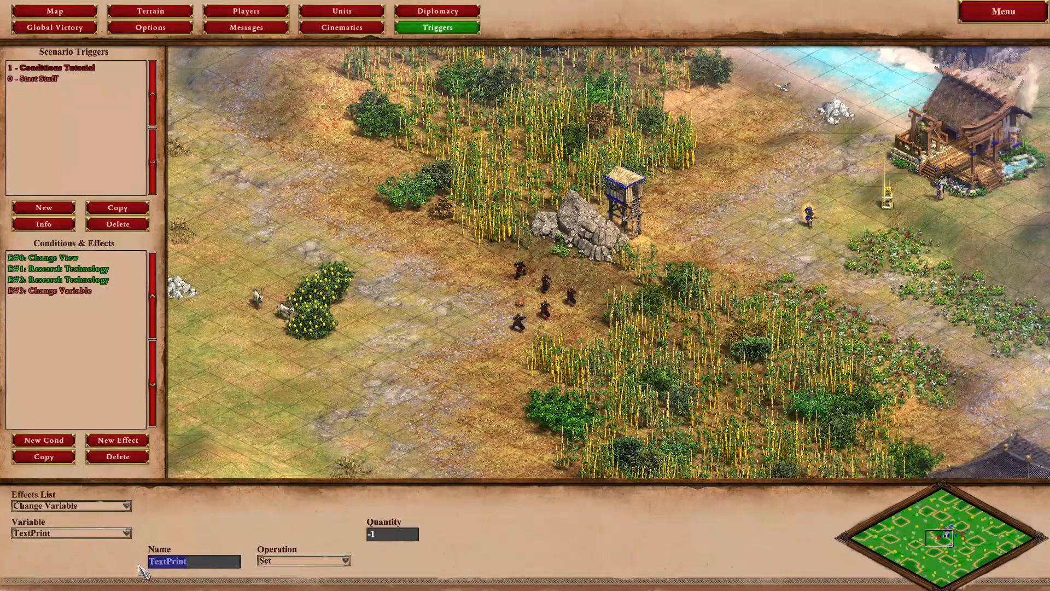
pyautogui.write('SHeep')
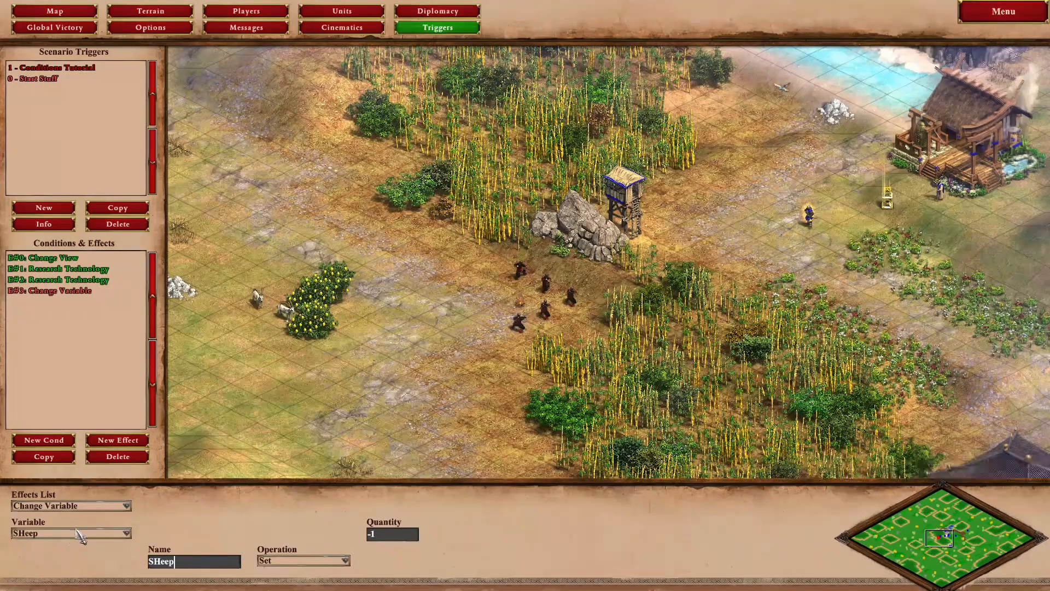
# Check the operation options of the Change Variable effect and set its quantity to 10
pyautogui.click(319, 563)
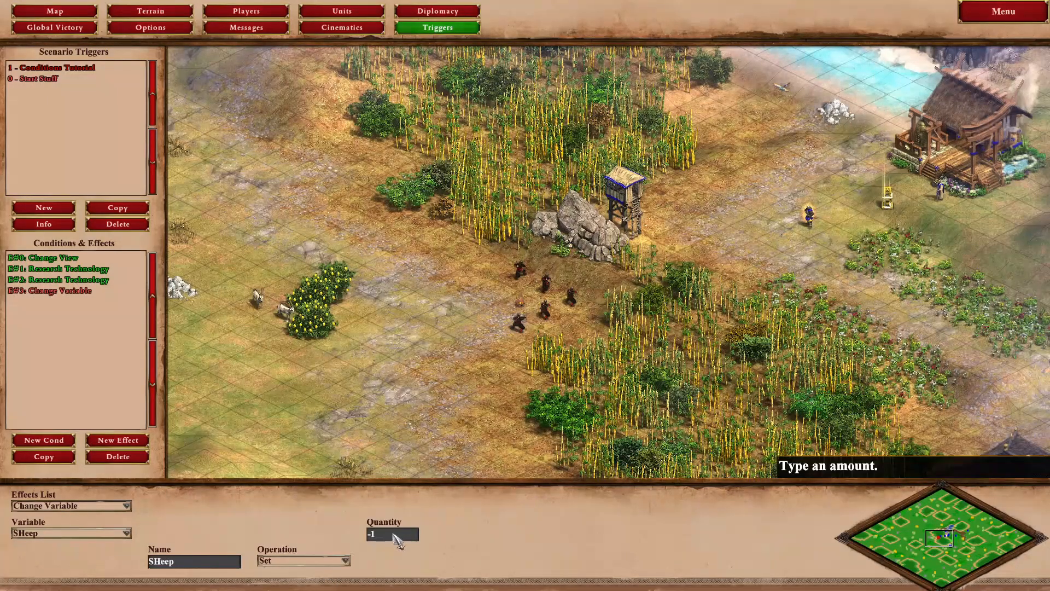
pyautogui.click(339, 561)
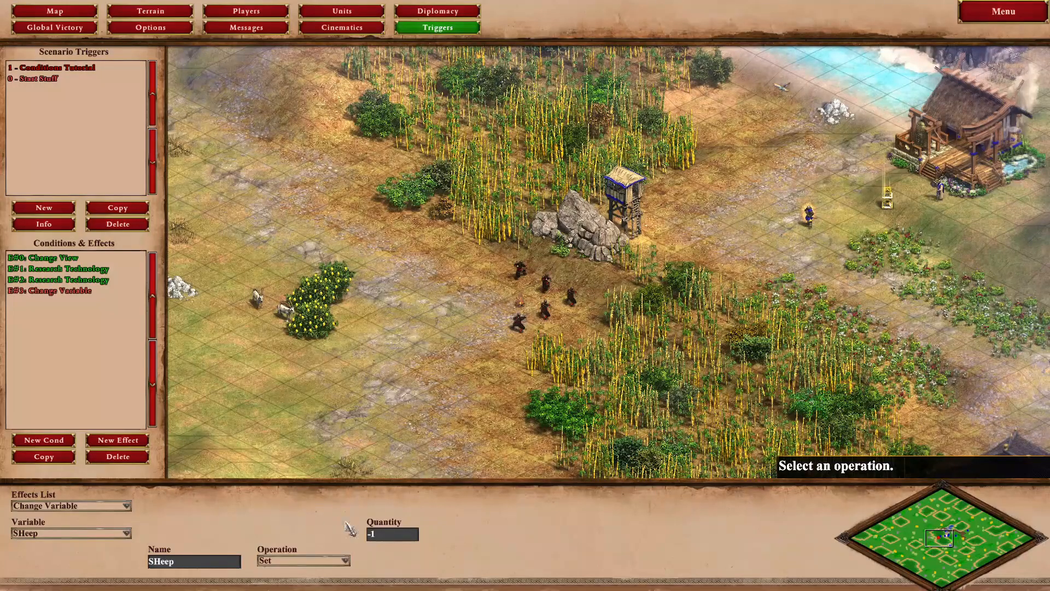
pyautogui.press('BackSpace')
pyautogui.press('BackSpace')
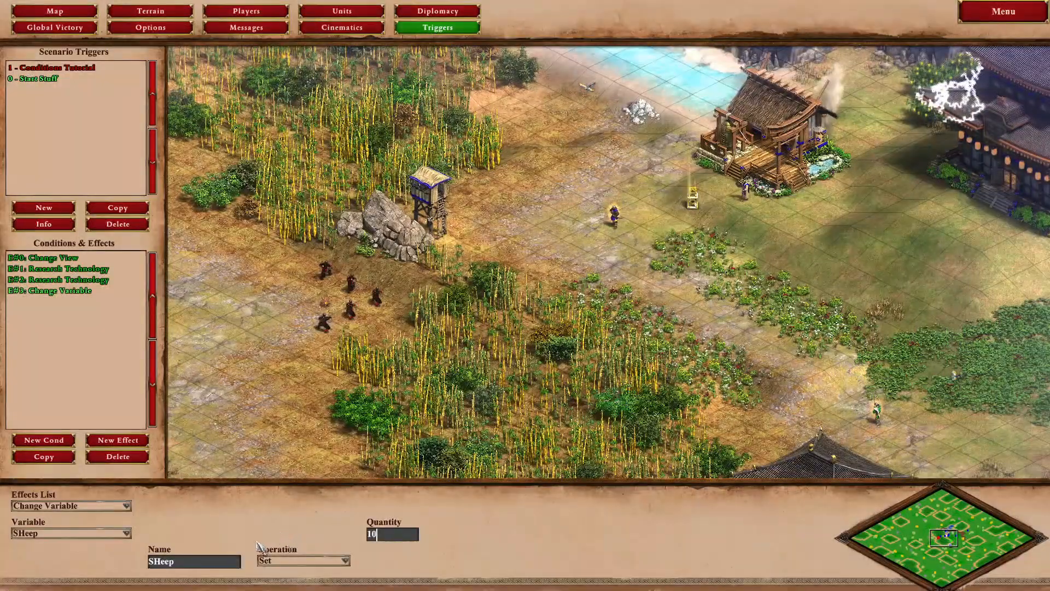
pyautogui.click(221, 560)
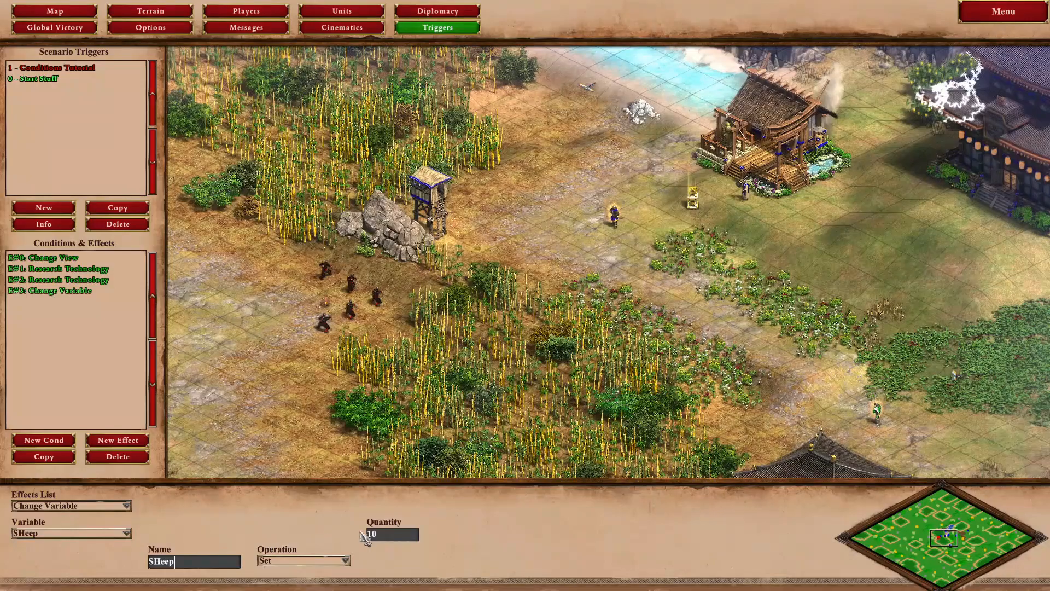
pyautogui.click(383, 534)
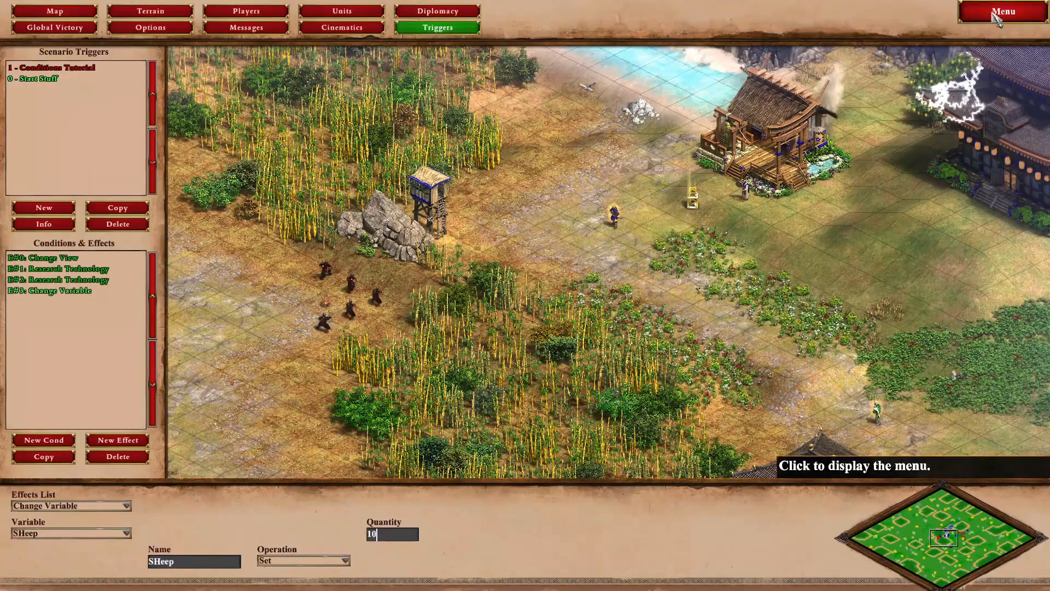
# Test the scenario with the new variable effect, quit the test game and return to the triggers
pyautogui.click(946, 39)
pyautogui.click(497, 343)
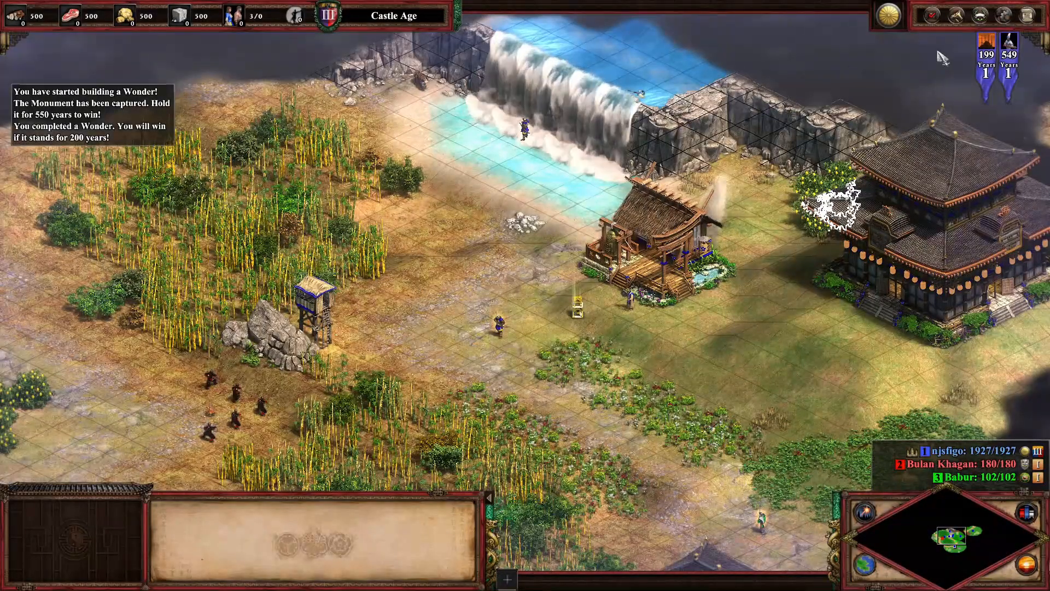
pyautogui.click(1027, 15)
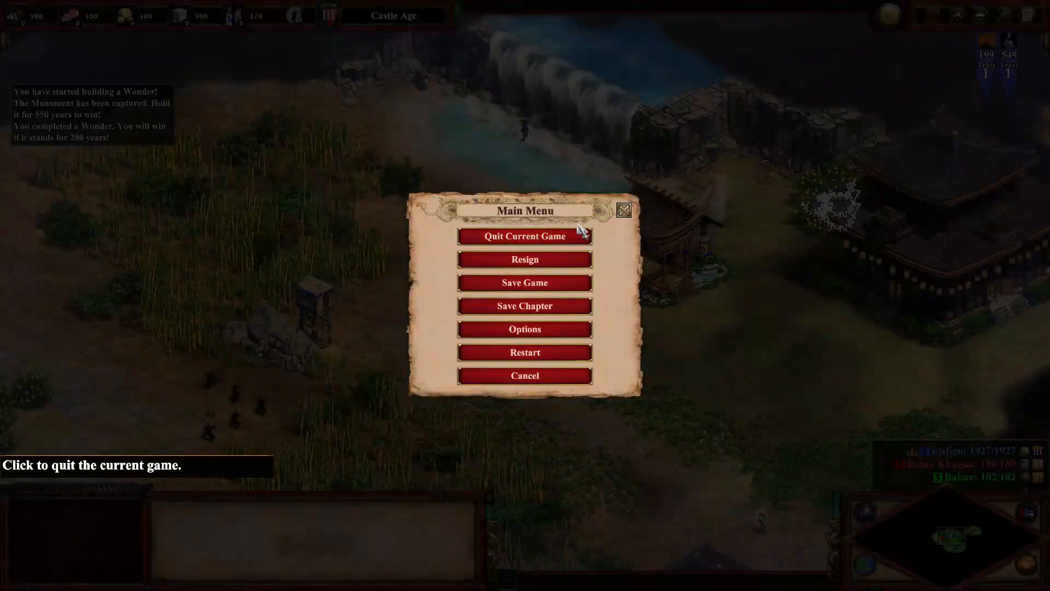
pyautogui.click(527, 236)
pyautogui.click(505, 329)
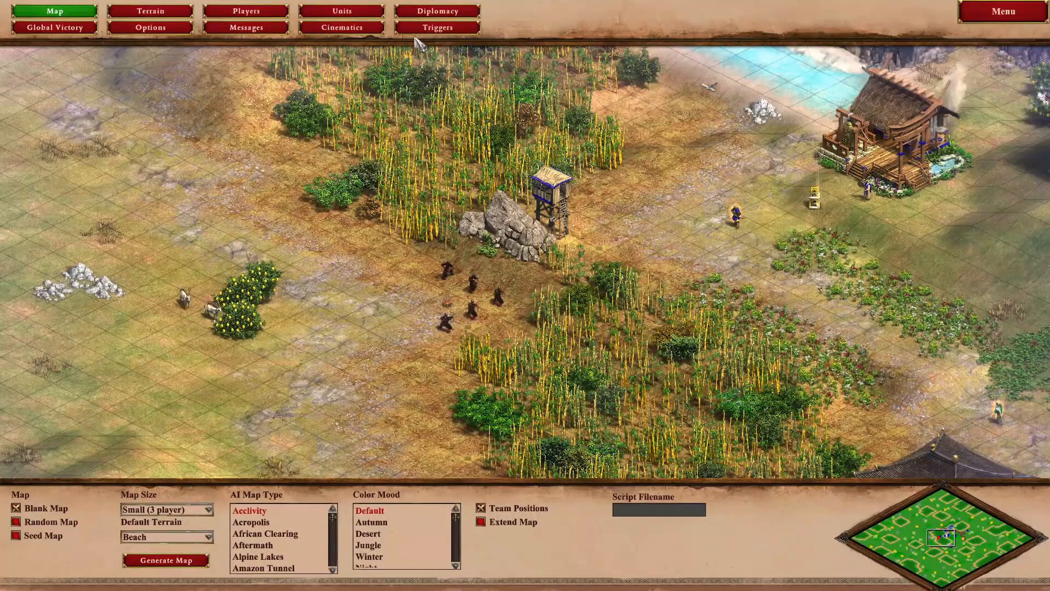
pyautogui.click(430, 30)
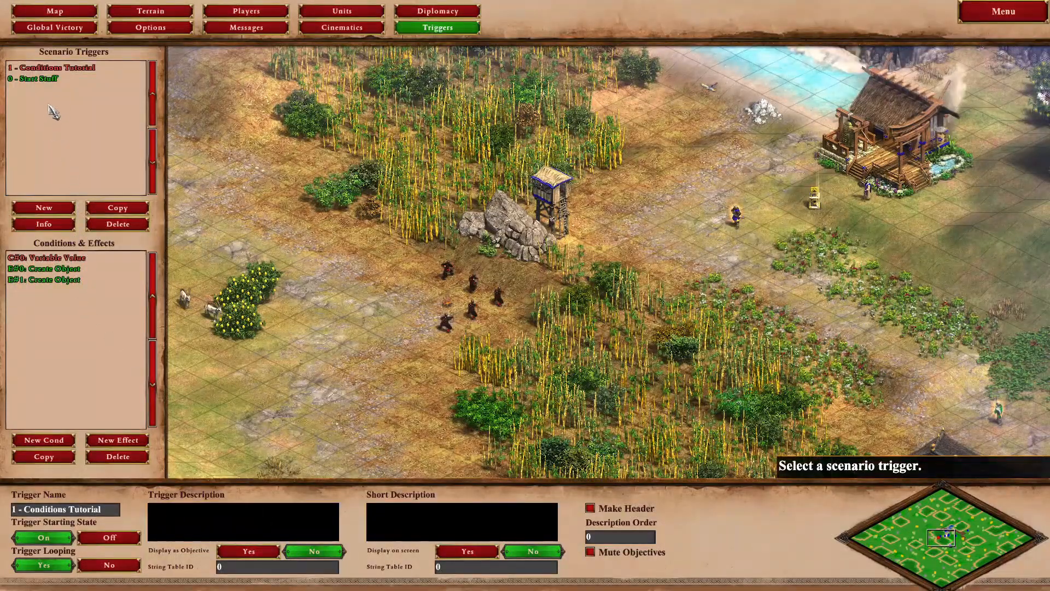
# Set the Conditions Tutorial trigger's Variable Value condition to check that SHeep is Larger than 3
pyautogui.click(70, 259)
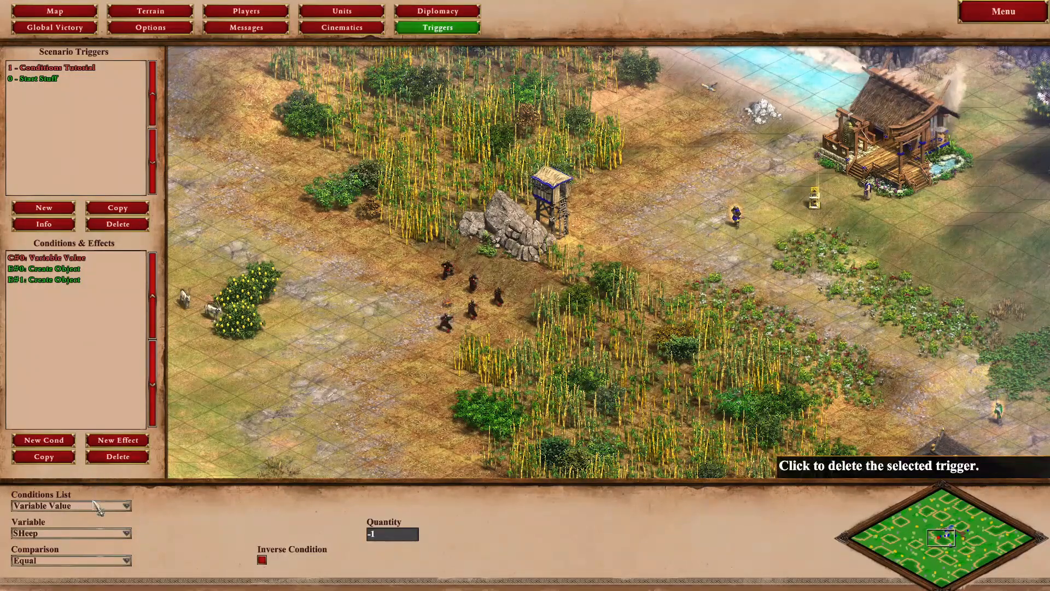
pyautogui.click(125, 505)
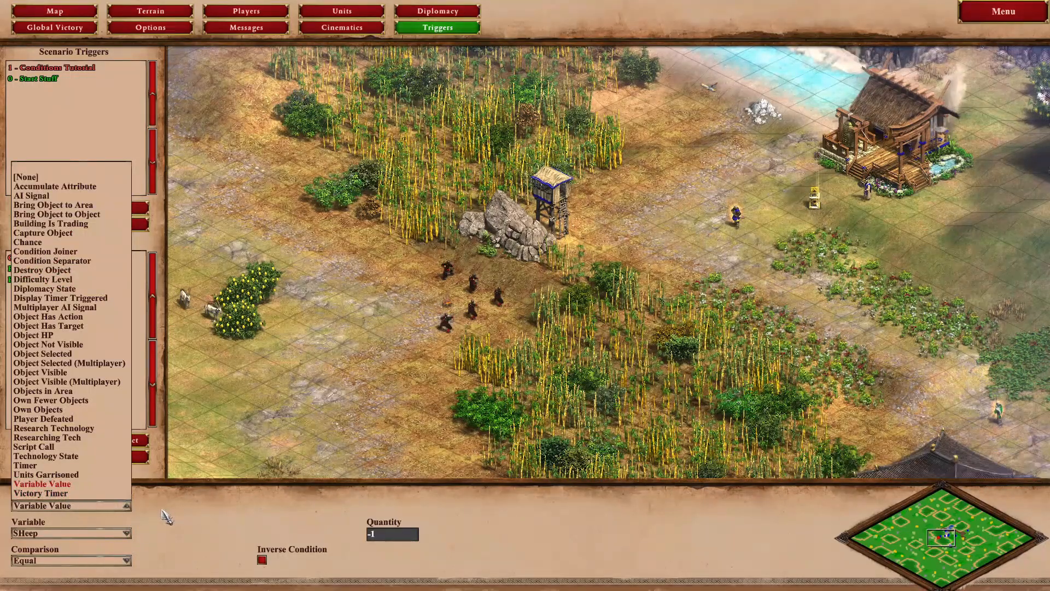
pyautogui.click(125, 506)
pyautogui.click(125, 533)
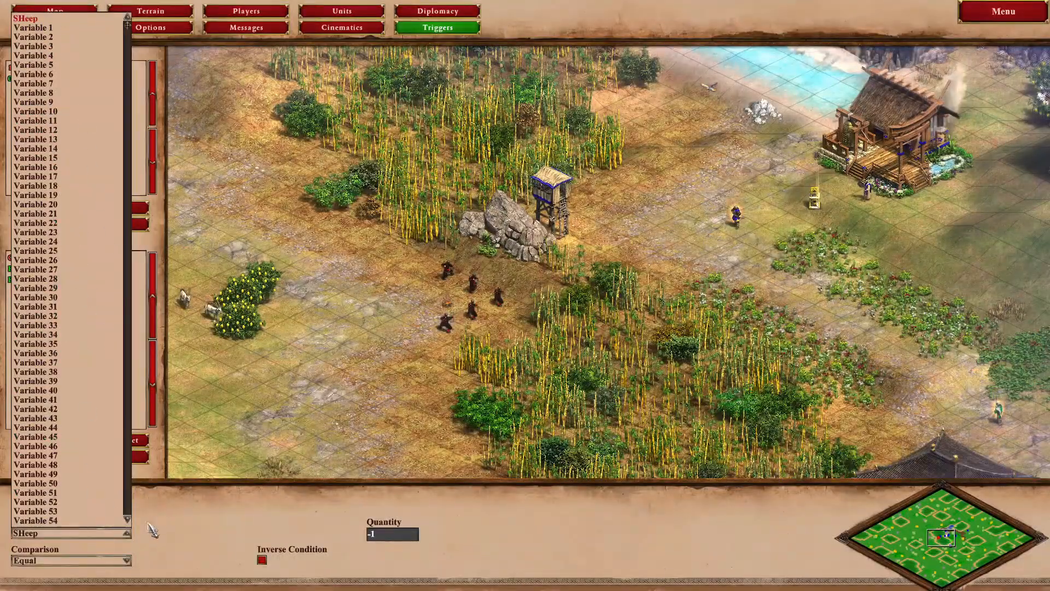
pyautogui.click(128, 534)
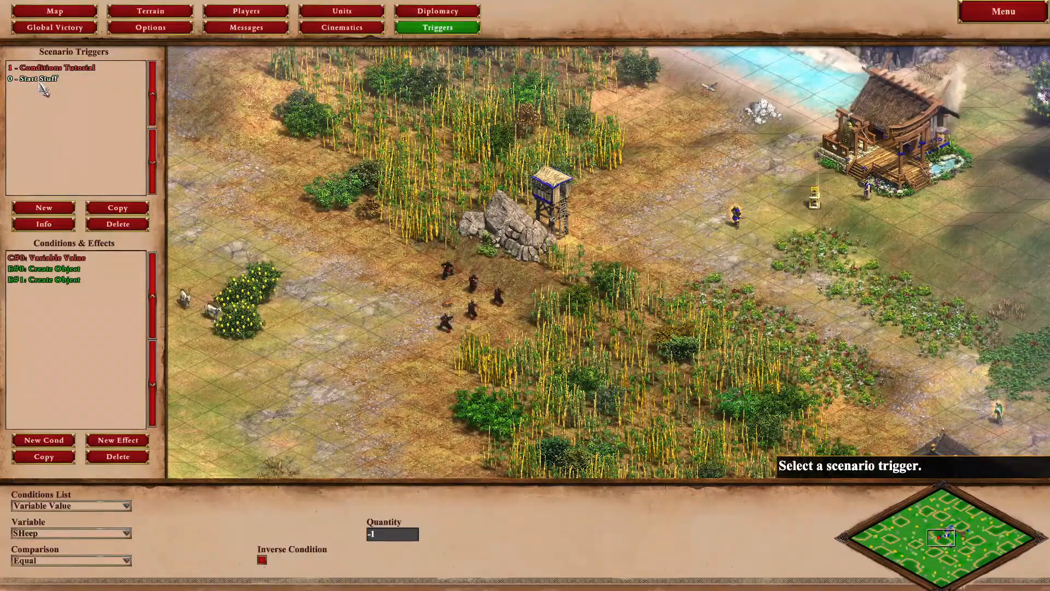
pyautogui.click(126, 560)
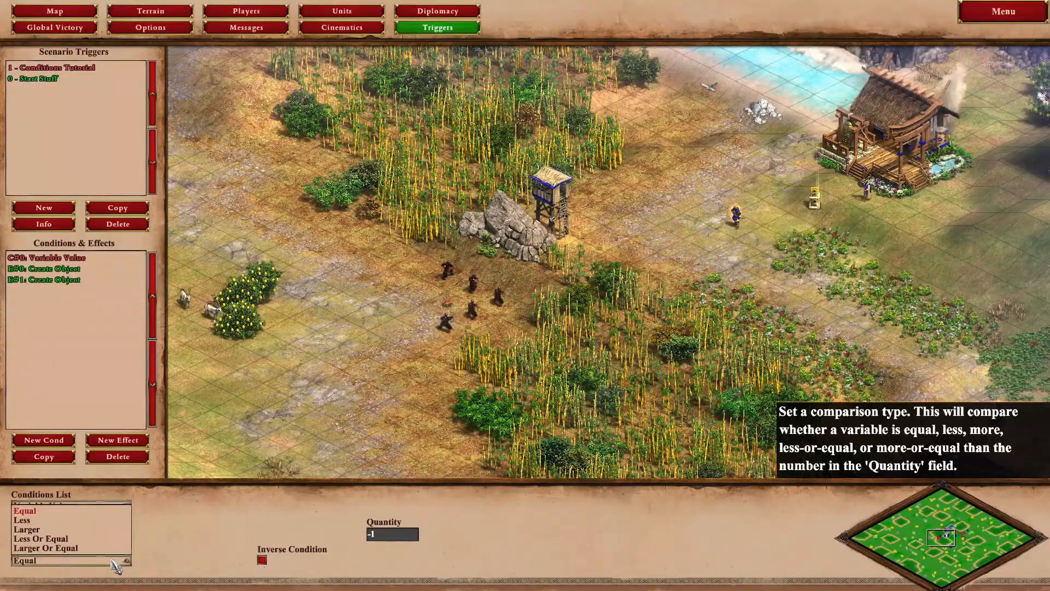
pyautogui.click(76, 529)
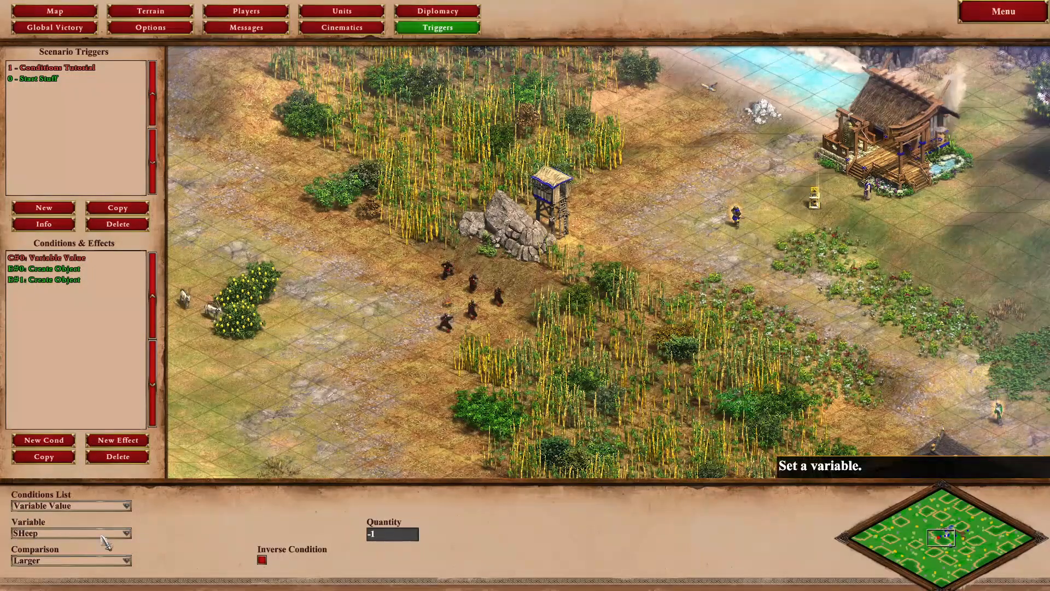
pyautogui.press('BackSpace')
pyautogui.press('BackSpace')
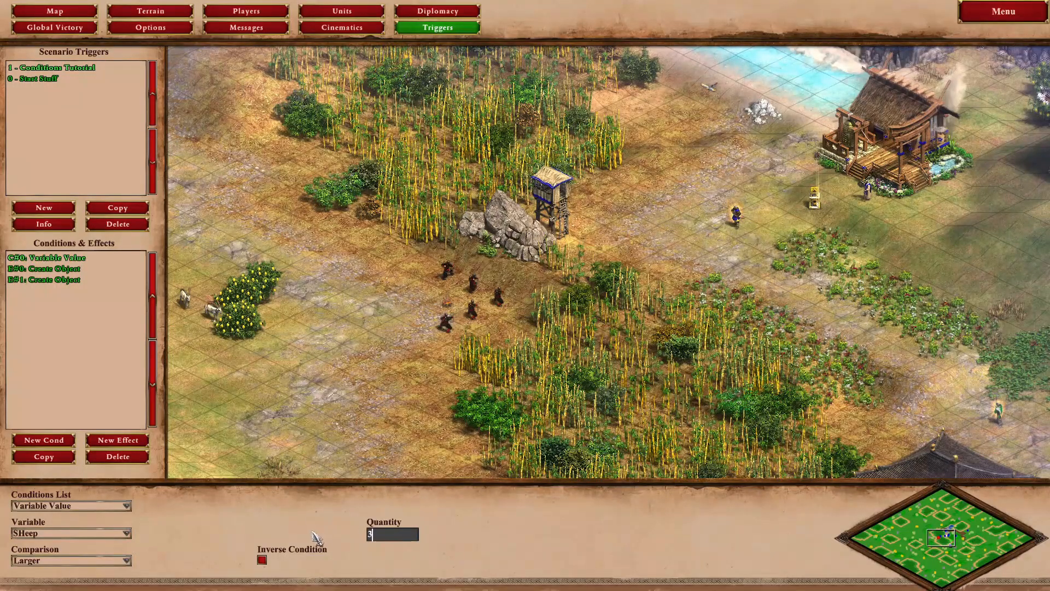
# Compare the Start Stuff trigger's Change Variable effect with the Conditions Tutorial trigger's Variable Value condition
pyautogui.click(44, 80)
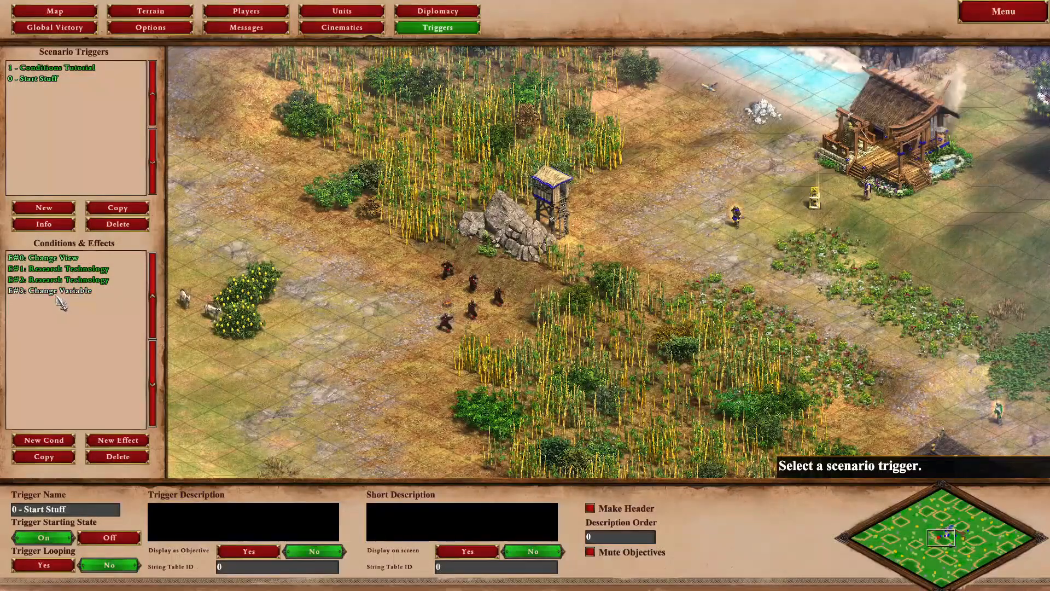
pyautogui.click(54, 291)
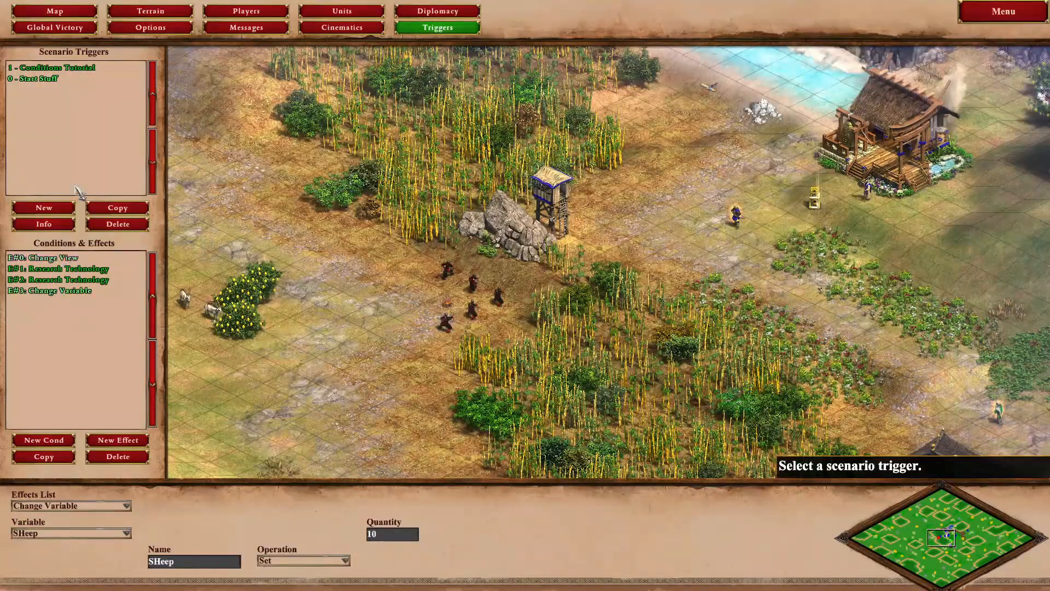
pyautogui.click(68, 68)
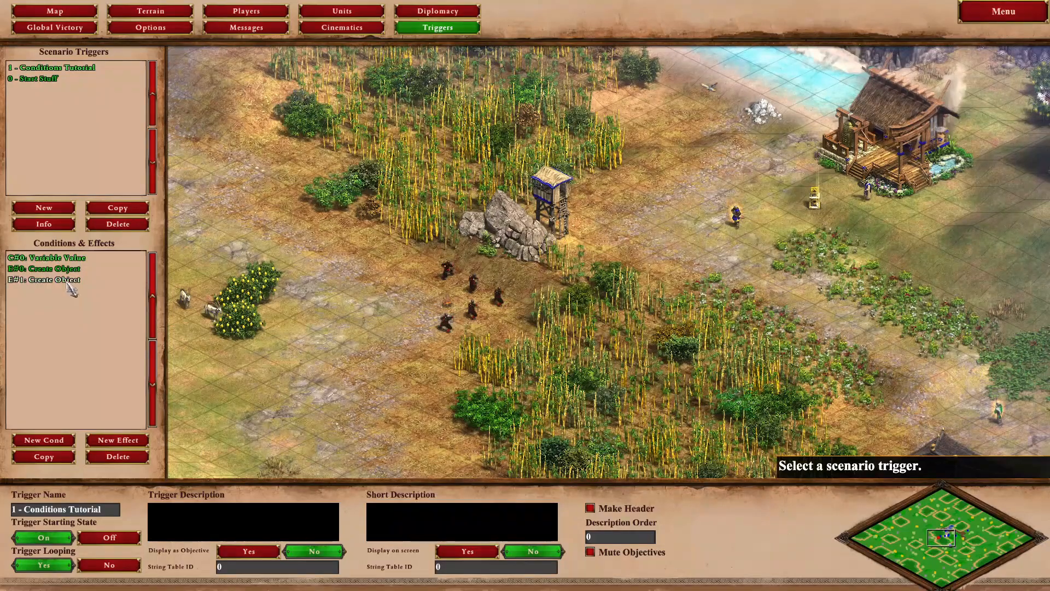
pyautogui.click(65, 258)
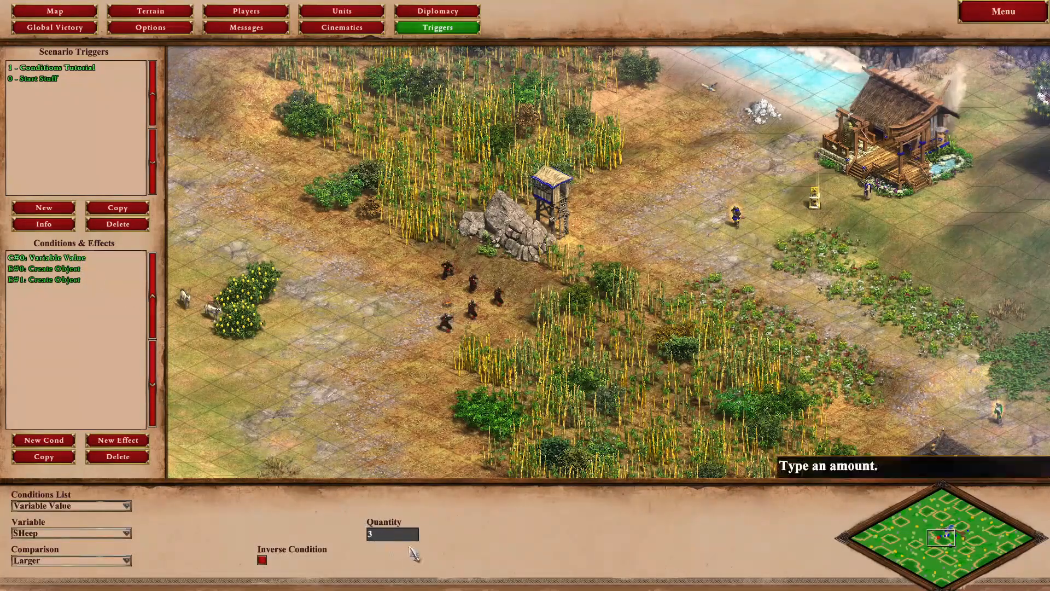
# Test the scenario with the SHeep Variable Value condition, inspect the spawned Siege Onager, quit the test and reopen the triggers
pyautogui.click(963, 17)
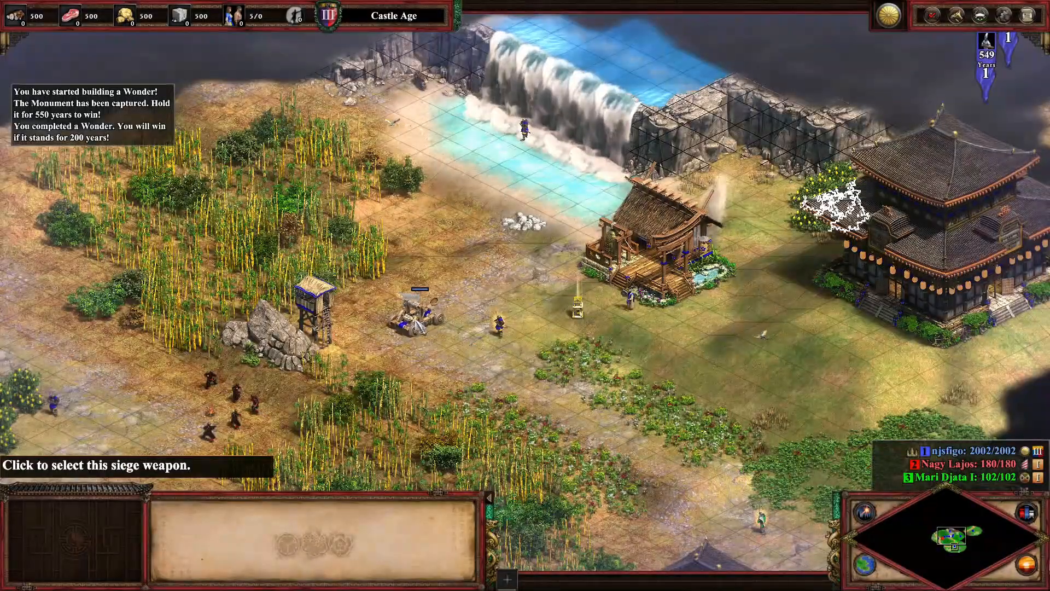
pyautogui.click(414, 322)
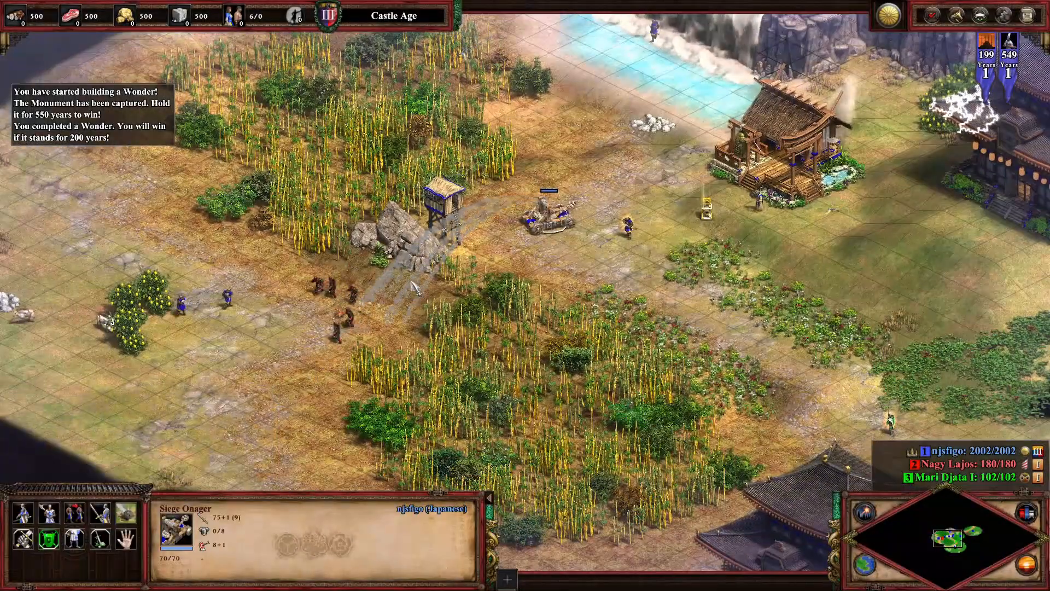
pyautogui.click(327, 282)
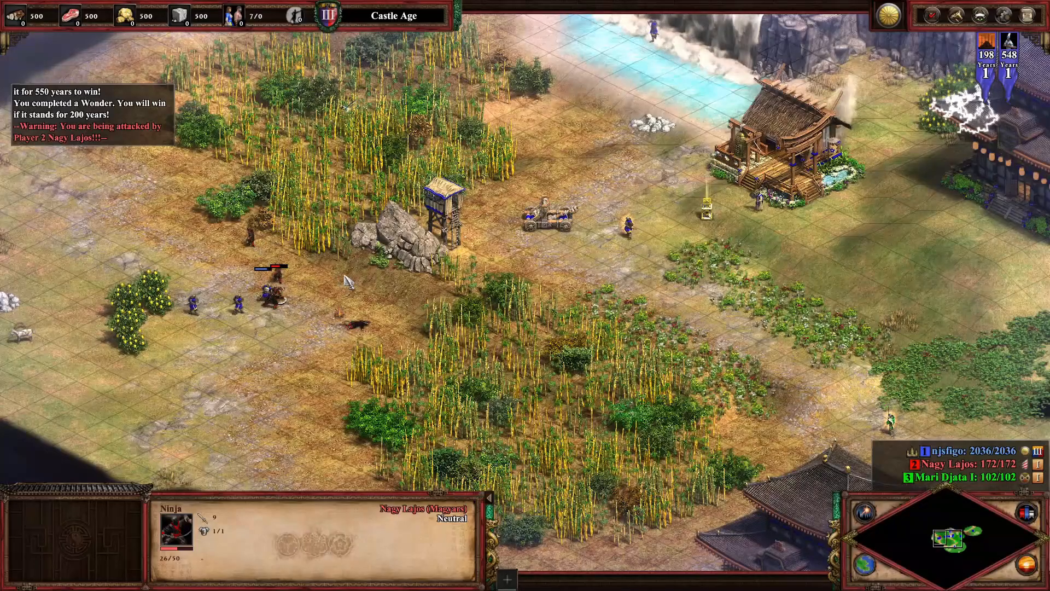
pyautogui.click(1028, 16)
pyautogui.click(546, 241)
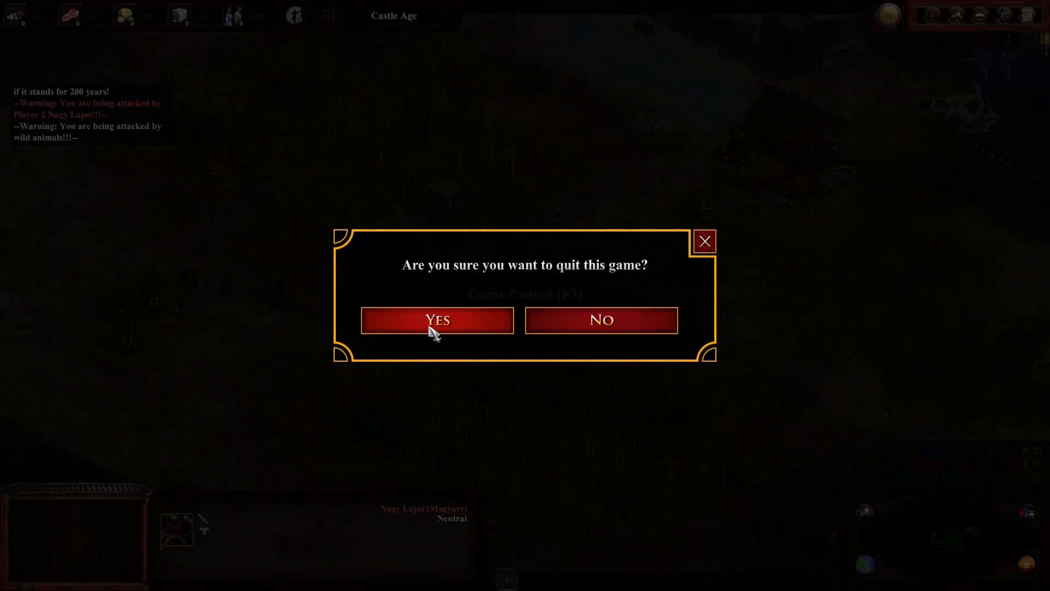
pyautogui.click(430, 325)
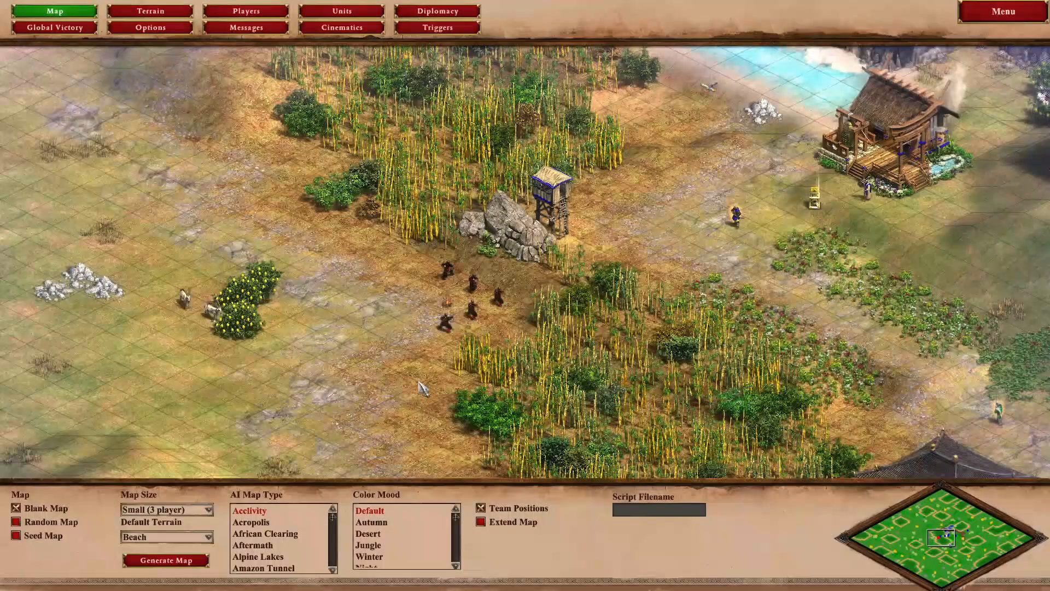
pyautogui.click(437, 27)
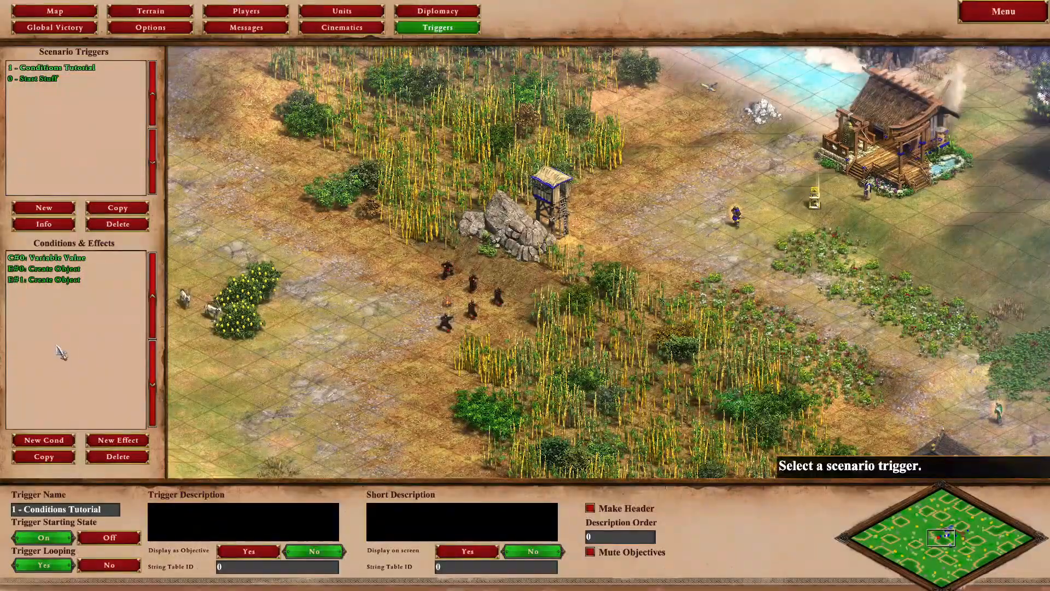
# Review the Variable Value condition and Create Object effect against the Start Stuff trigger's Change Variable effect
pyautogui.click(71, 258)
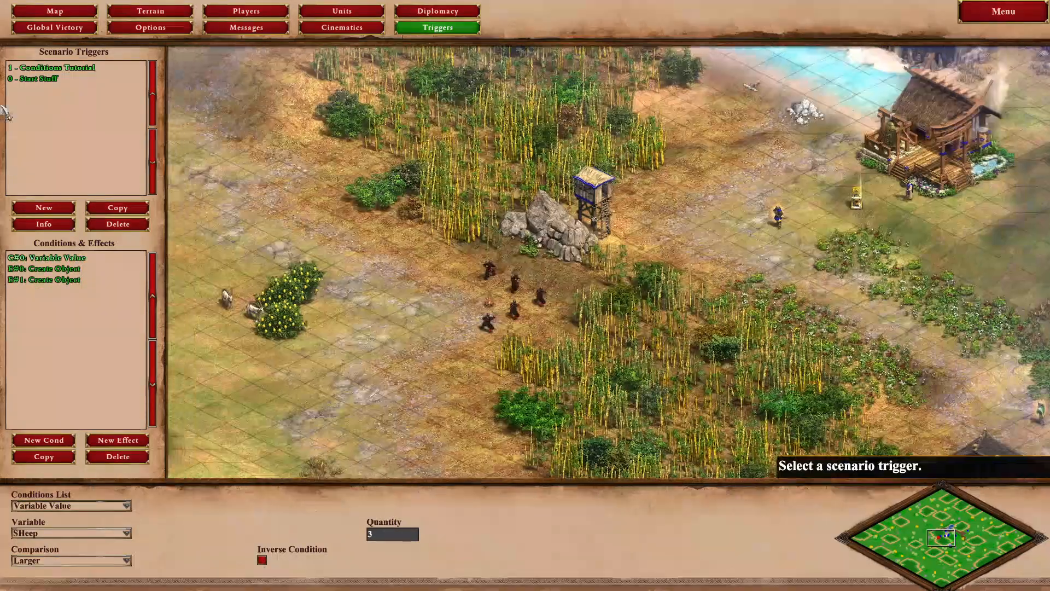
pyautogui.press('Right')
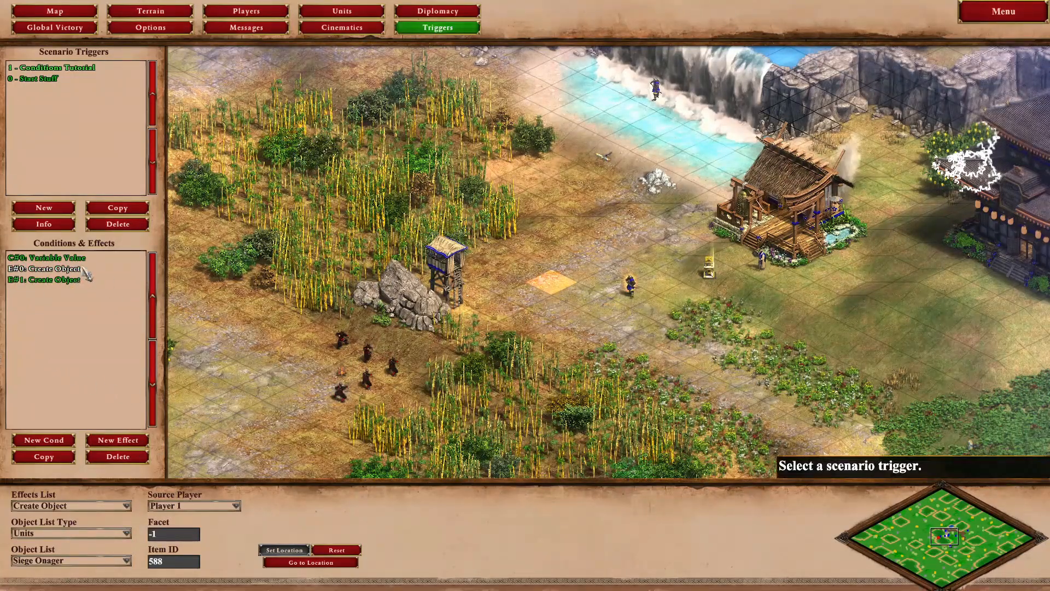
pyautogui.click(55, 80)
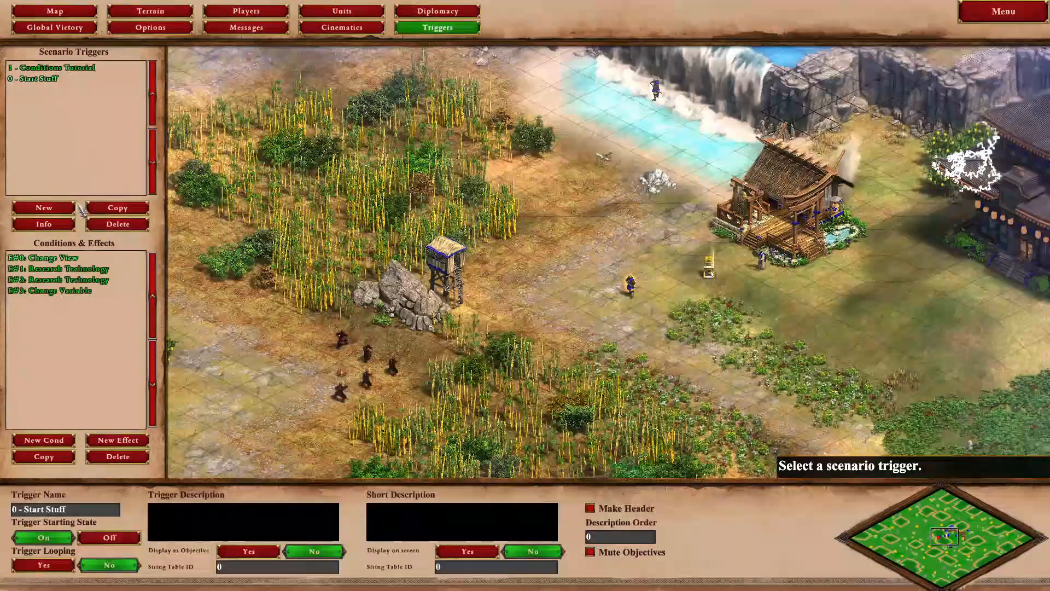
pyautogui.click(61, 296)
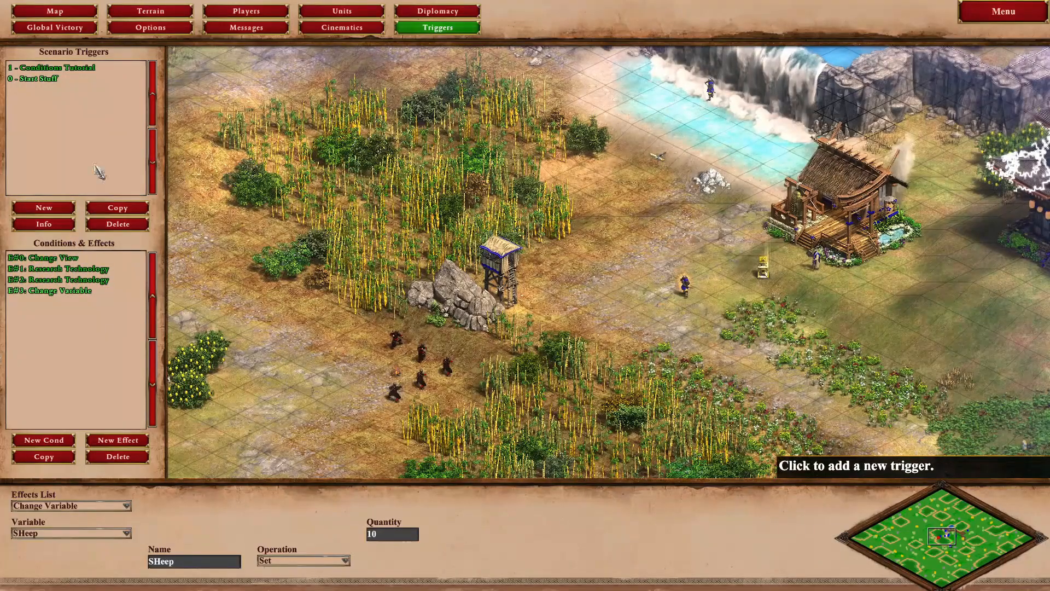
# Change the Conditions Tutorial trigger's condition to Units Garrisoned, with the Monastery as its object and a quantity of 1
pyautogui.click(65, 69)
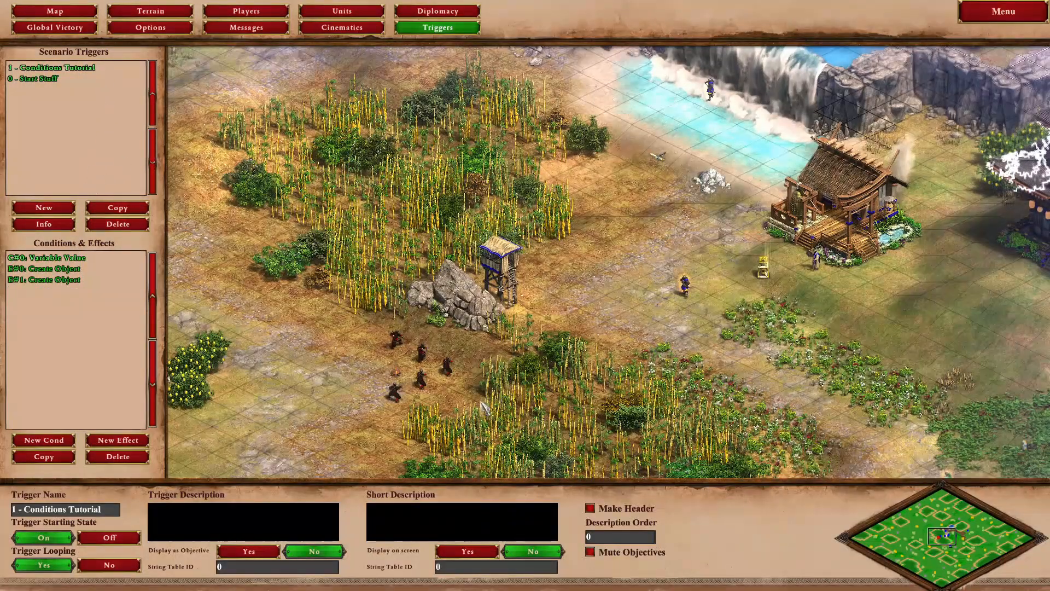
pyautogui.click(64, 262)
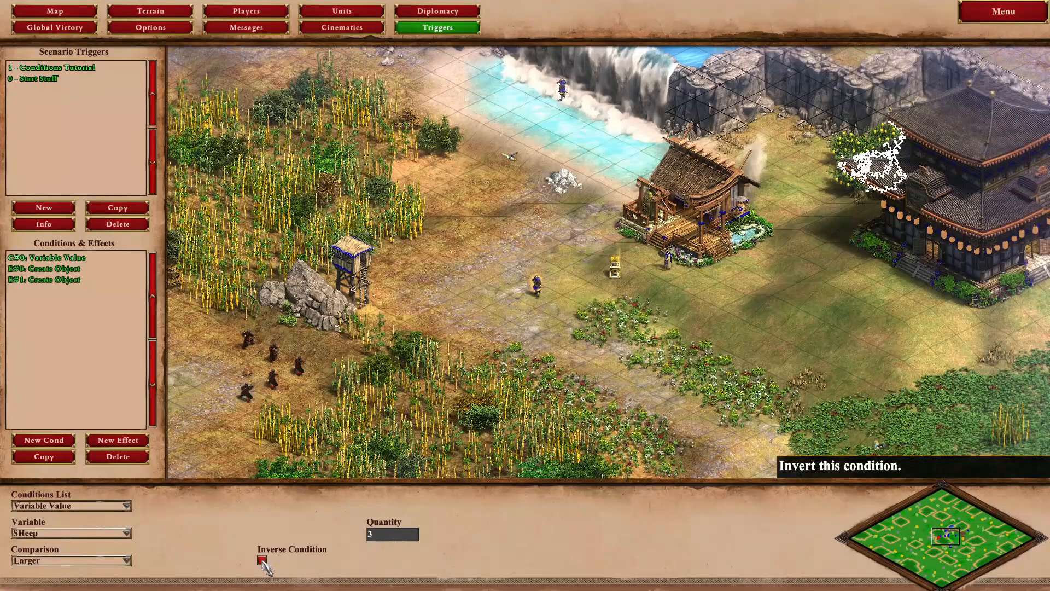
pyautogui.click(64, 506)
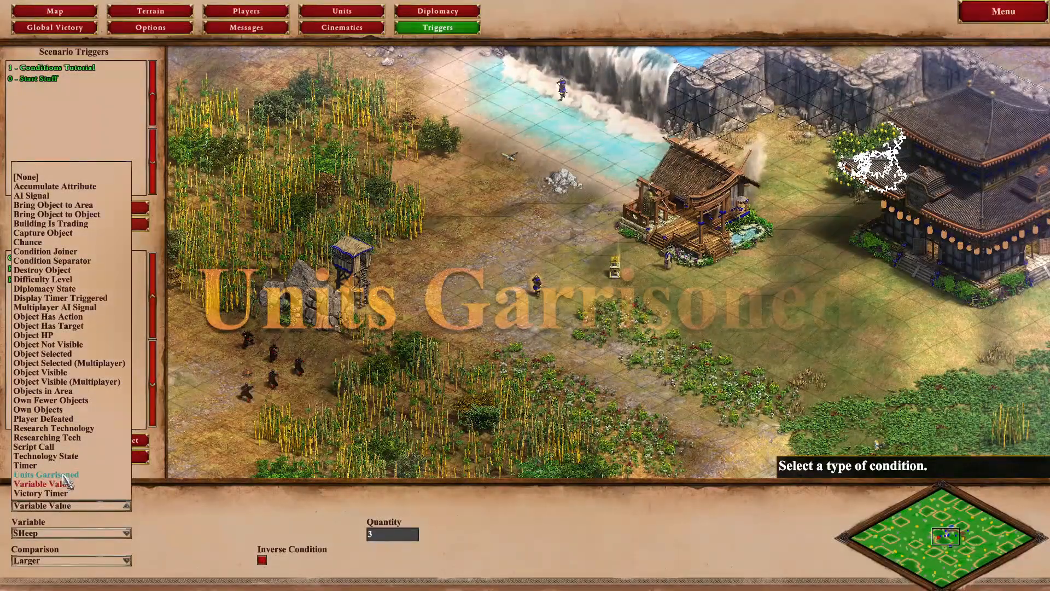
pyautogui.click(46, 474)
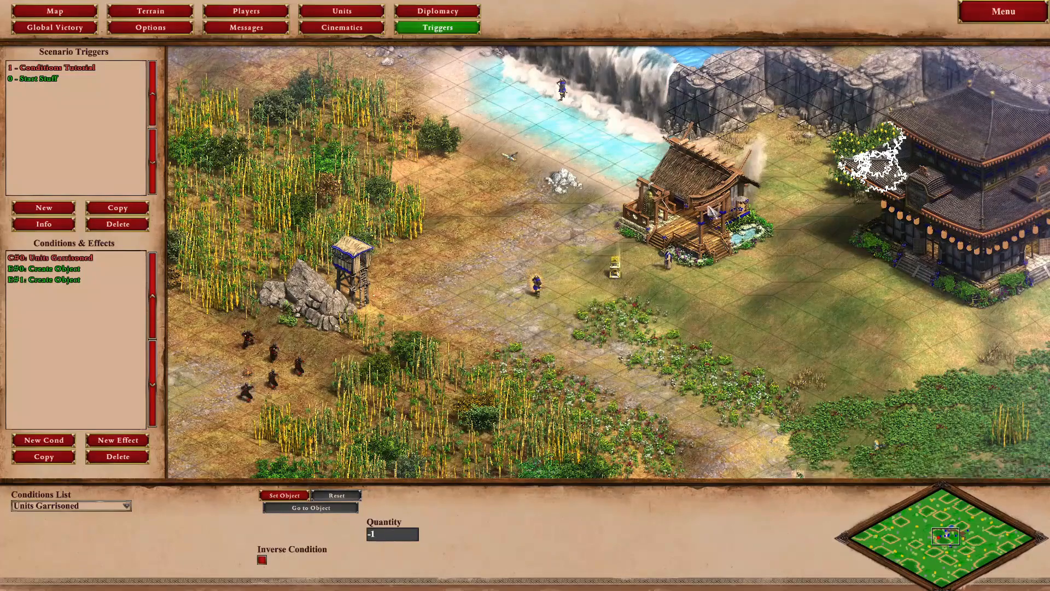
pyautogui.click(706, 230)
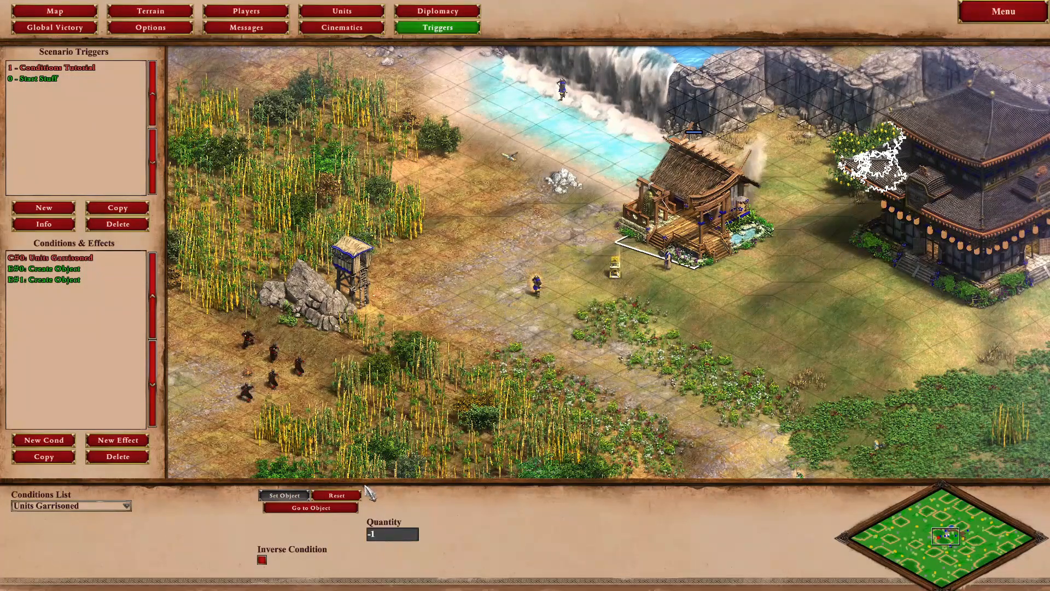
pyautogui.click(389, 535)
pyautogui.press('BackSpace')
pyautogui.press('BackSpace')
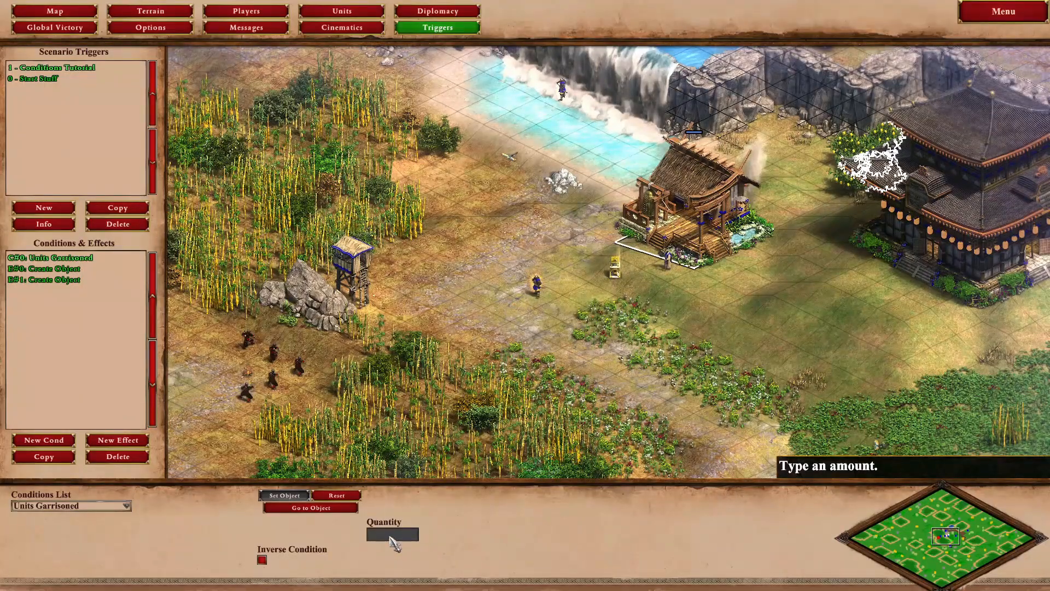
# Test the scenario and have the Monk pick up the relic and garrison it in the Monastery
pyautogui.click(988, 21)
pyautogui.click(547, 343)
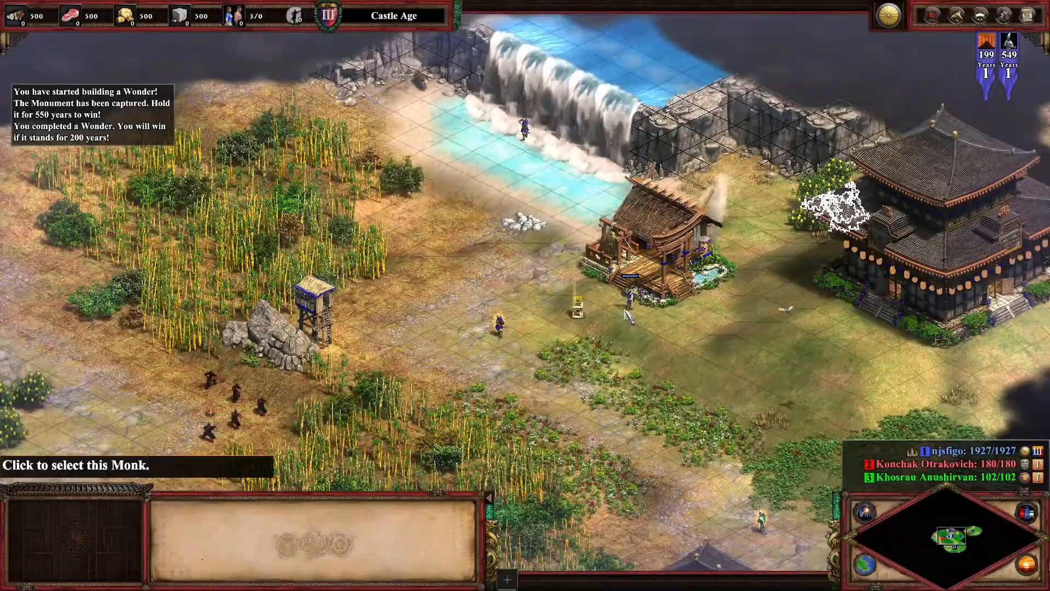
pyautogui.click(625, 313)
pyautogui.rightClick(577, 308)
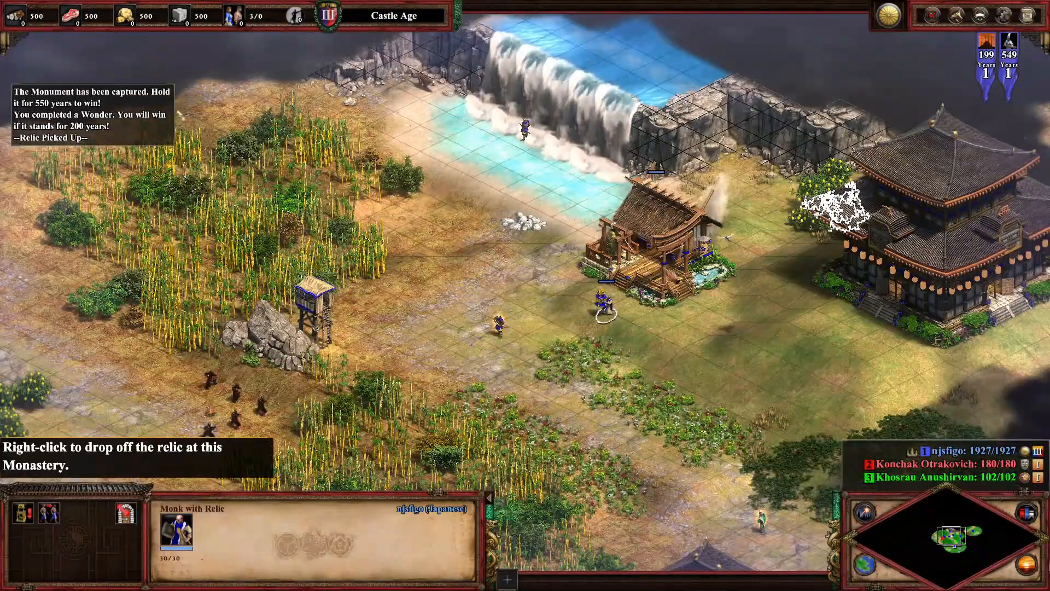
pyautogui.rightClick(690, 299)
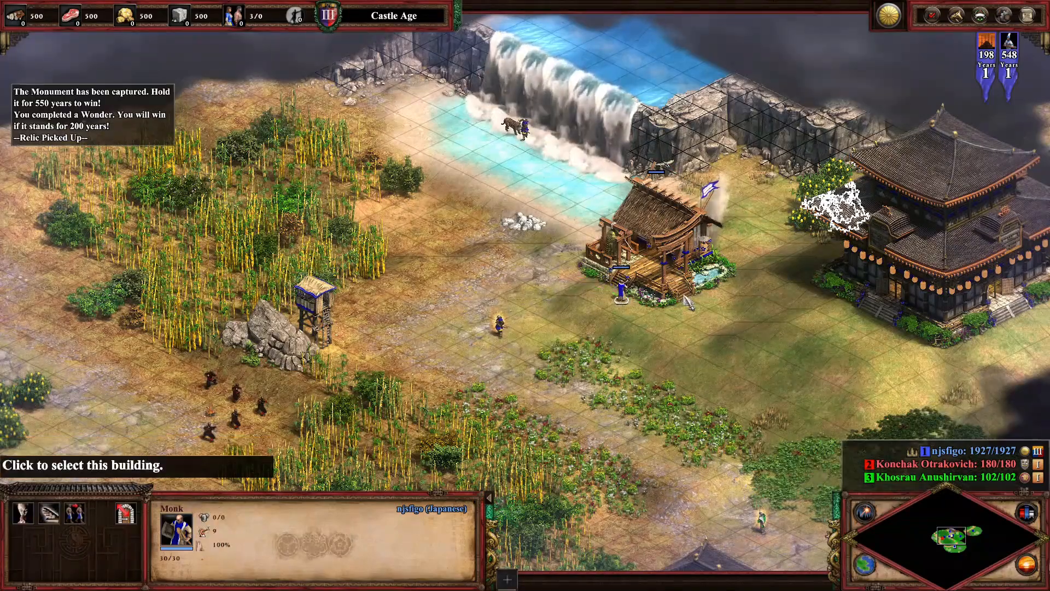
# Inspect the spawned Siege Onager in the test game and ungarrison the relic from the Monastery
pyautogui.click(417, 316)
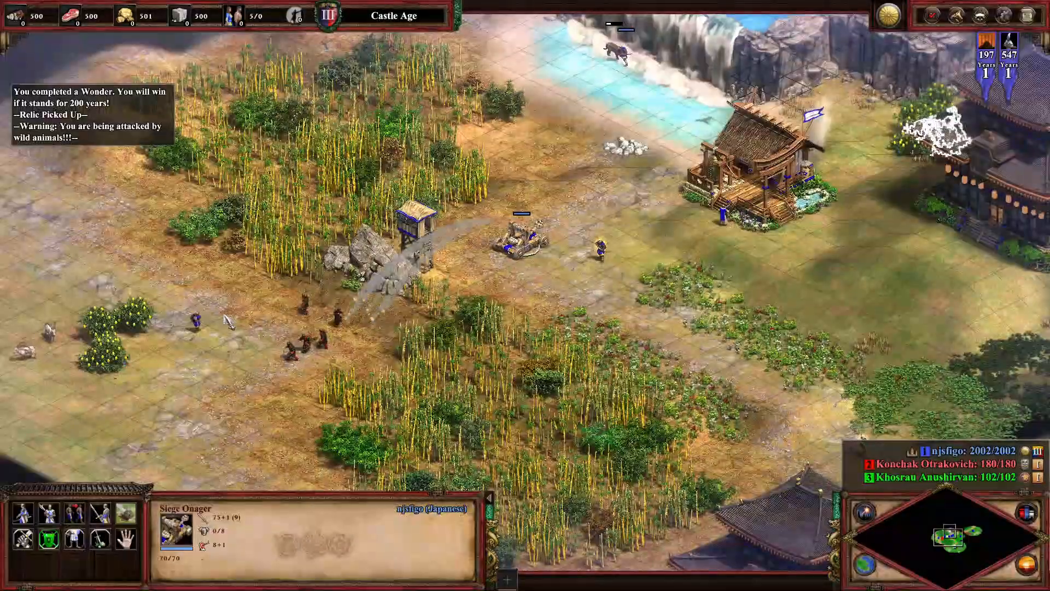
pyautogui.click(759, 234)
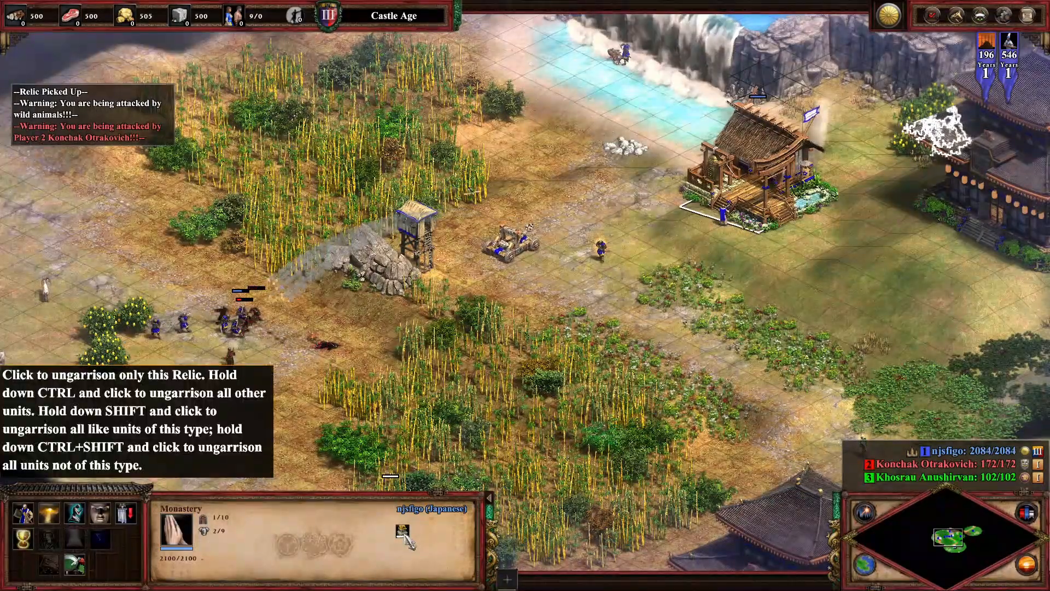
pyautogui.click(403, 533)
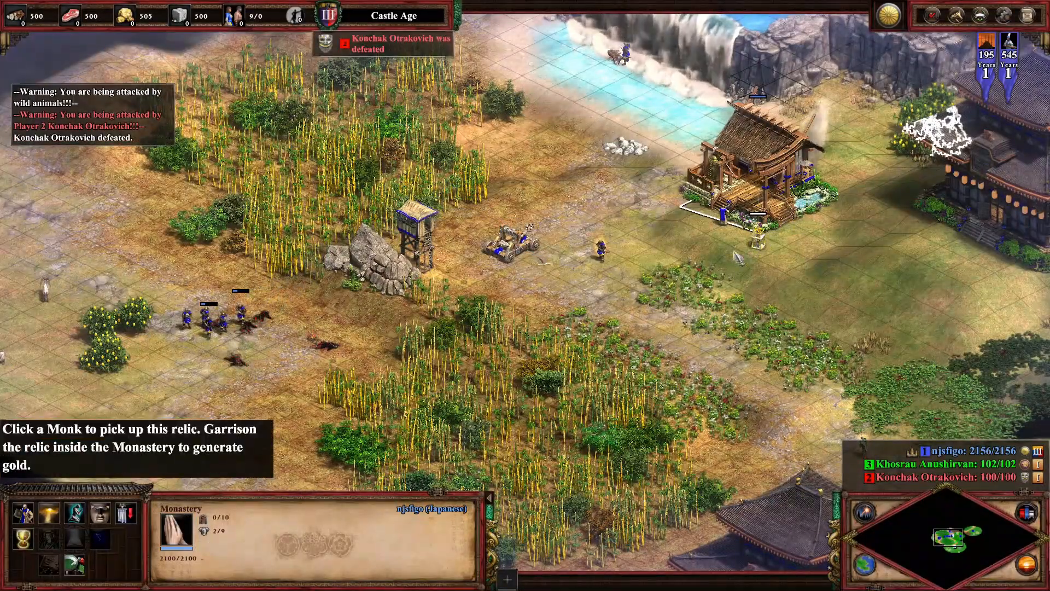
pyautogui.click(511, 241)
pyautogui.rightClick(624, 143)
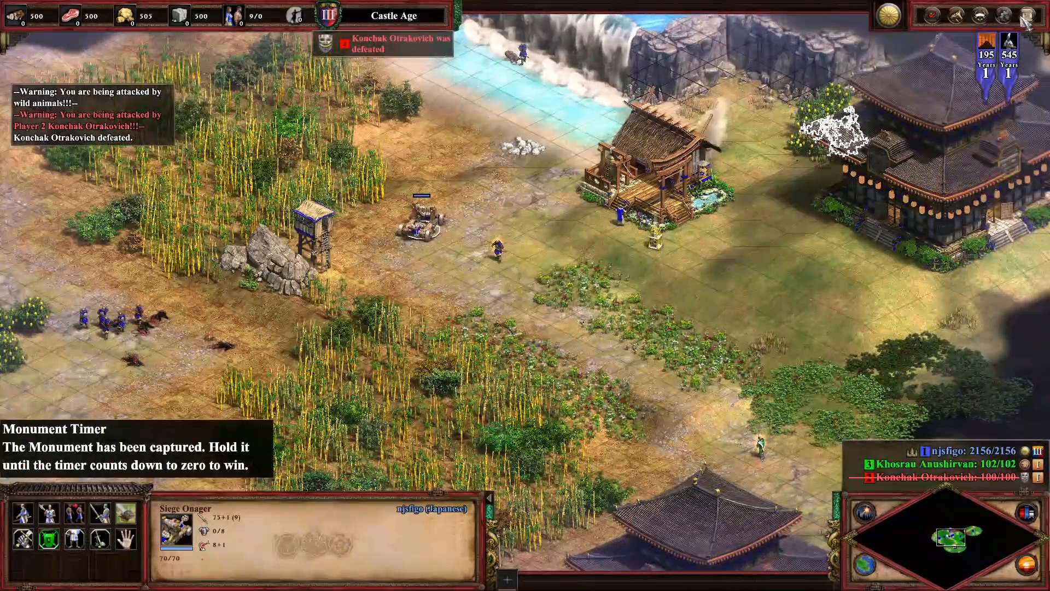
# Quit the test game and reopen the Units Garrisoned condition to check its quantity
pyautogui.click(1026, 16)
pyautogui.click(555, 237)
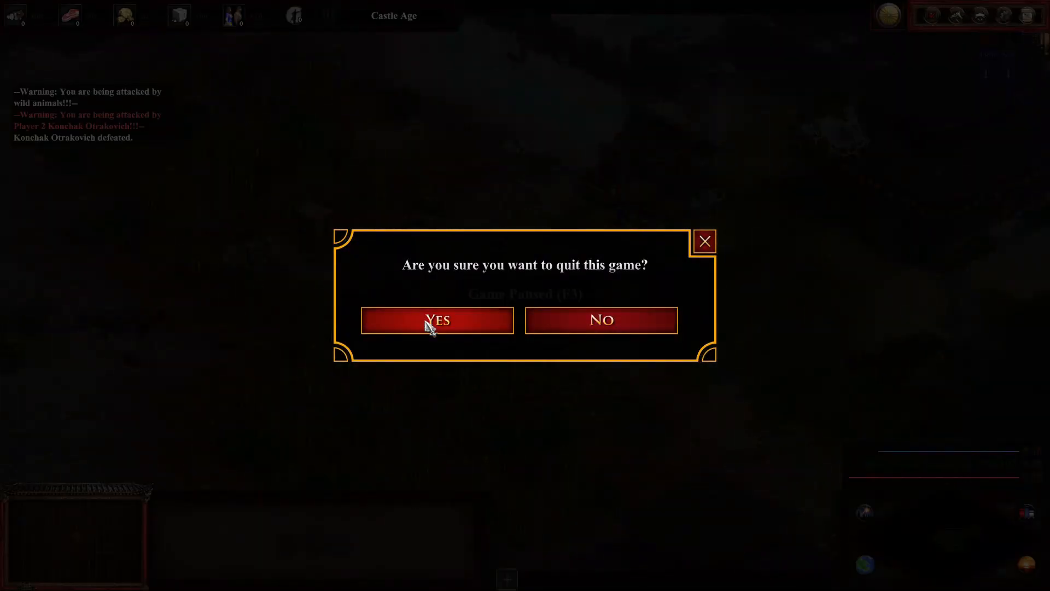
pyautogui.click(426, 323)
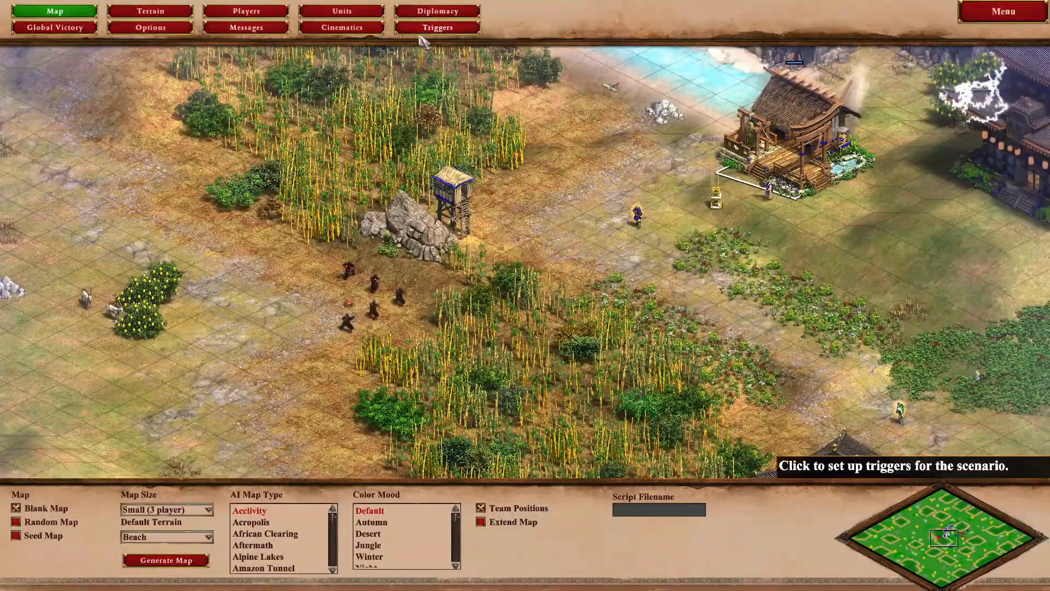
pyautogui.click(438, 27)
pyautogui.click(49, 258)
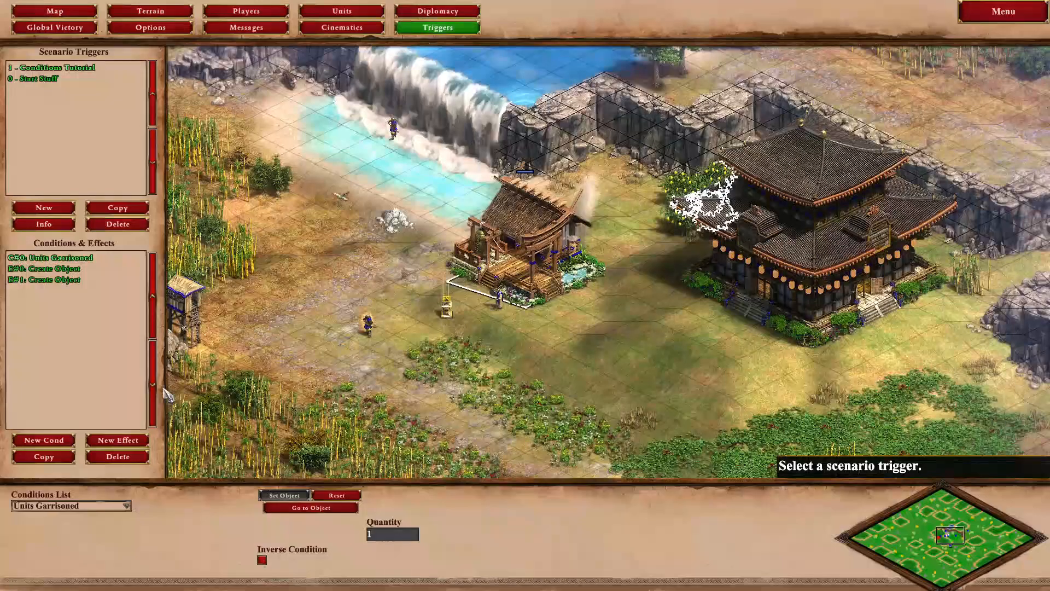
pyautogui.click(387, 535)
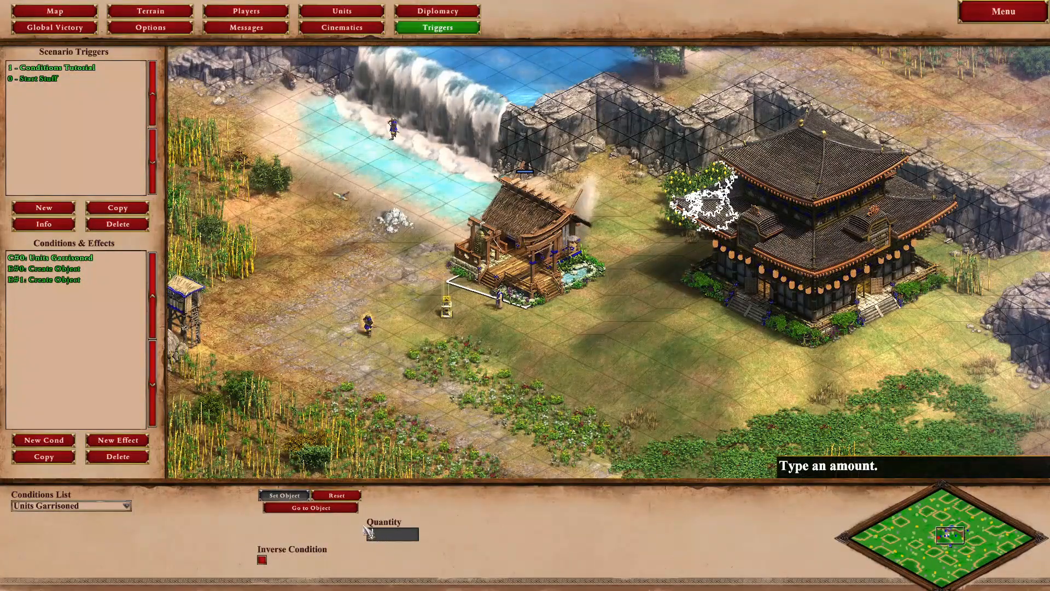
# Place a Player 1 Castle on the open ground across the cliffs from the Wonder
pyautogui.click(344, 16)
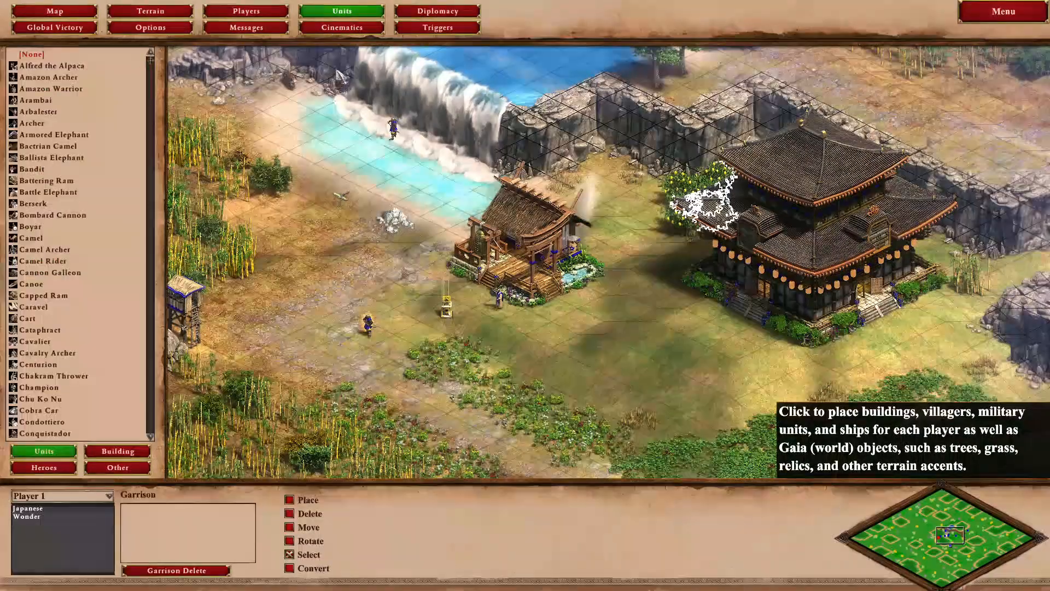
pyautogui.click(117, 451)
pyautogui.scroll(-9, 90, 389)
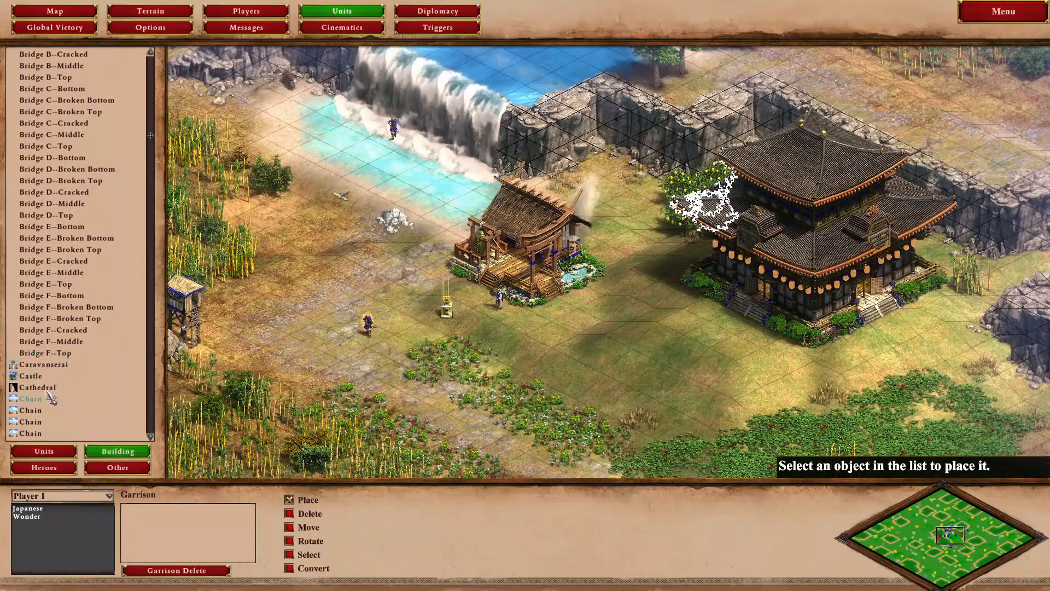
pyautogui.click(30, 376)
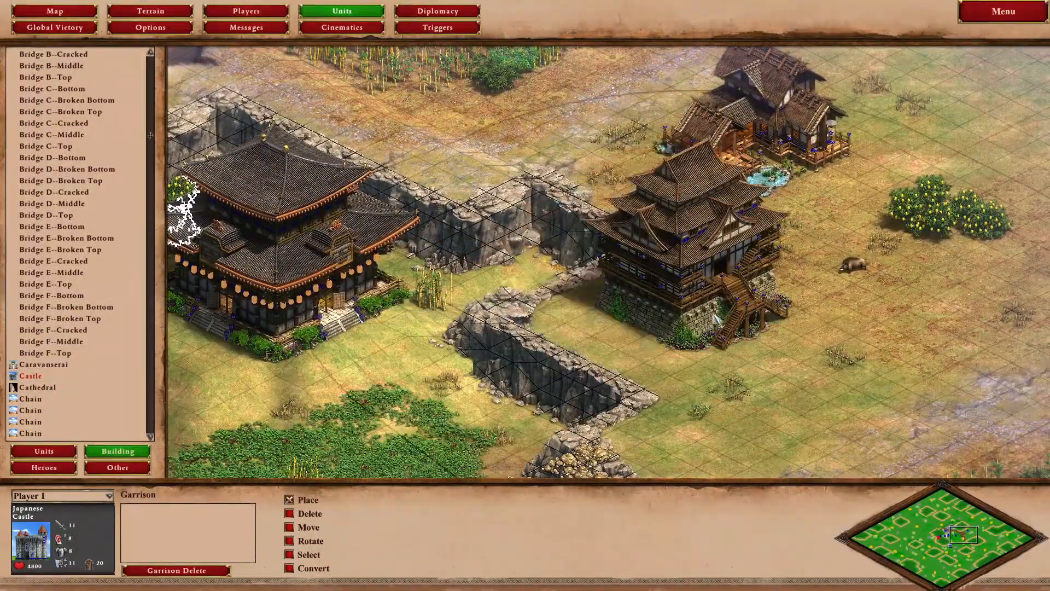
pyautogui.click(714, 315)
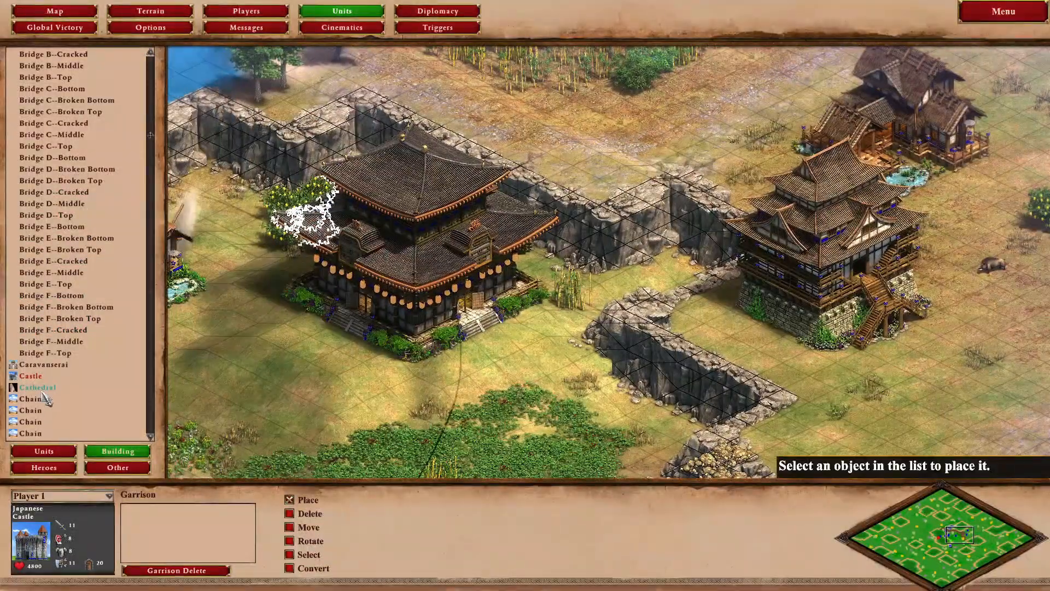
# Place three Player 1 Archers beside the new Castle and return to the triggers
pyautogui.click(43, 450)
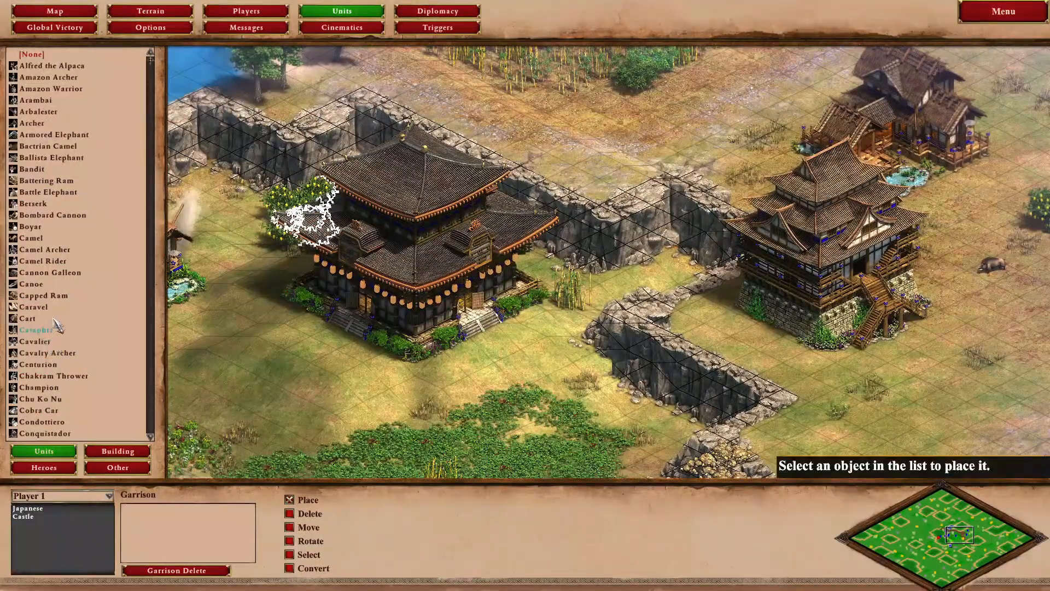
pyautogui.click(45, 125)
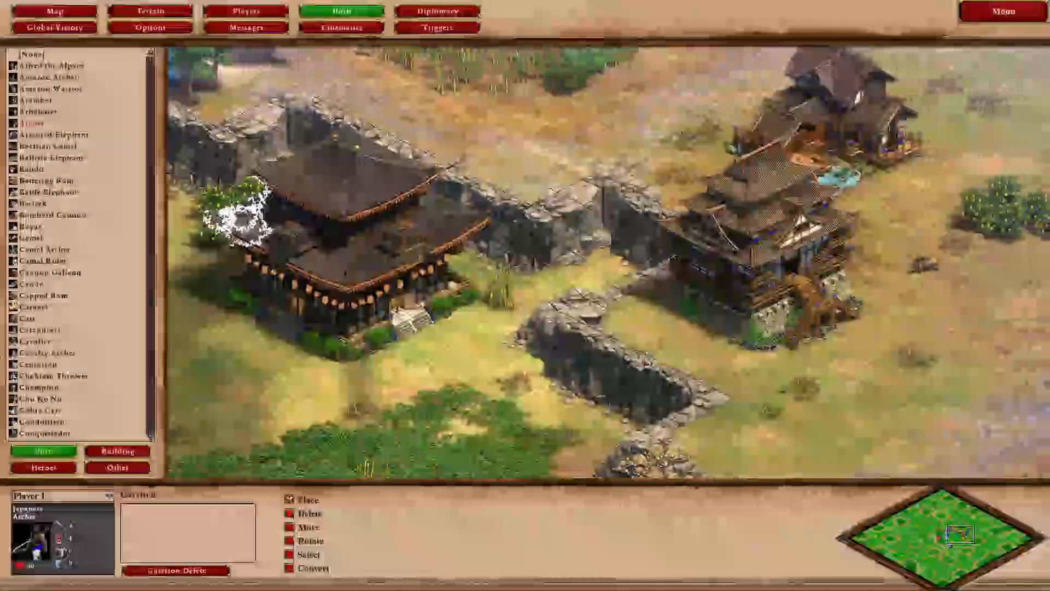
pyautogui.click(822, 335)
pyautogui.click(774, 358)
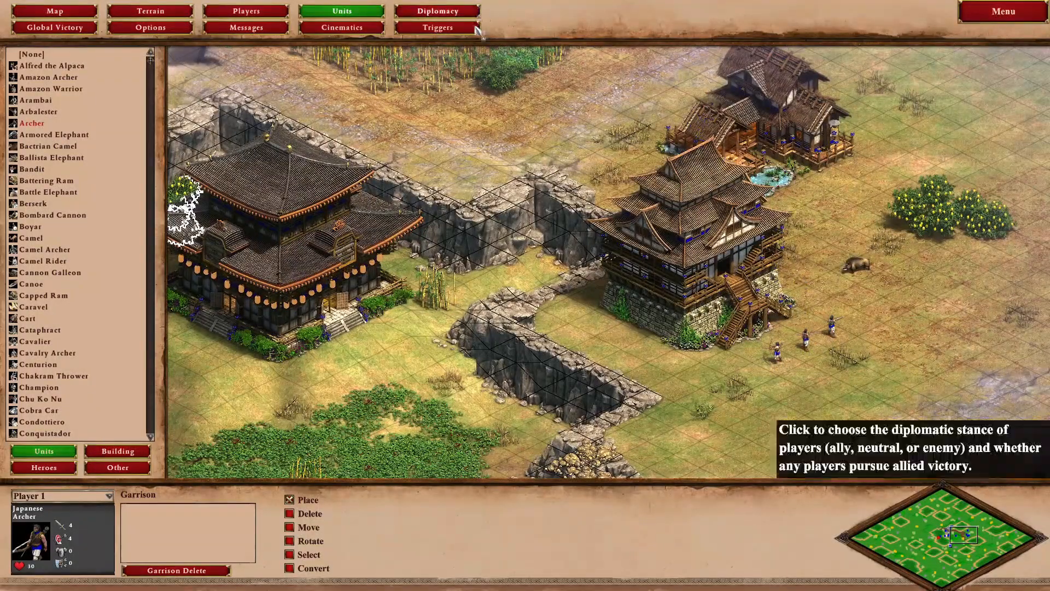
pyautogui.click(436, 27)
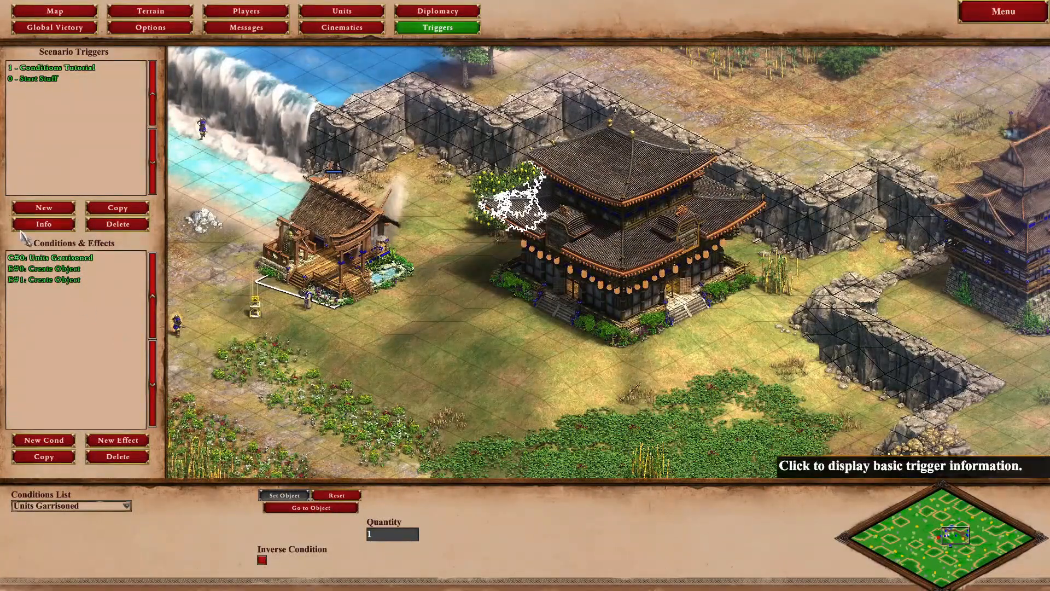
# Make the new Castle the object of the Units Garrisoned condition and set the quantity to 2
pyautogui.click(335, 495)
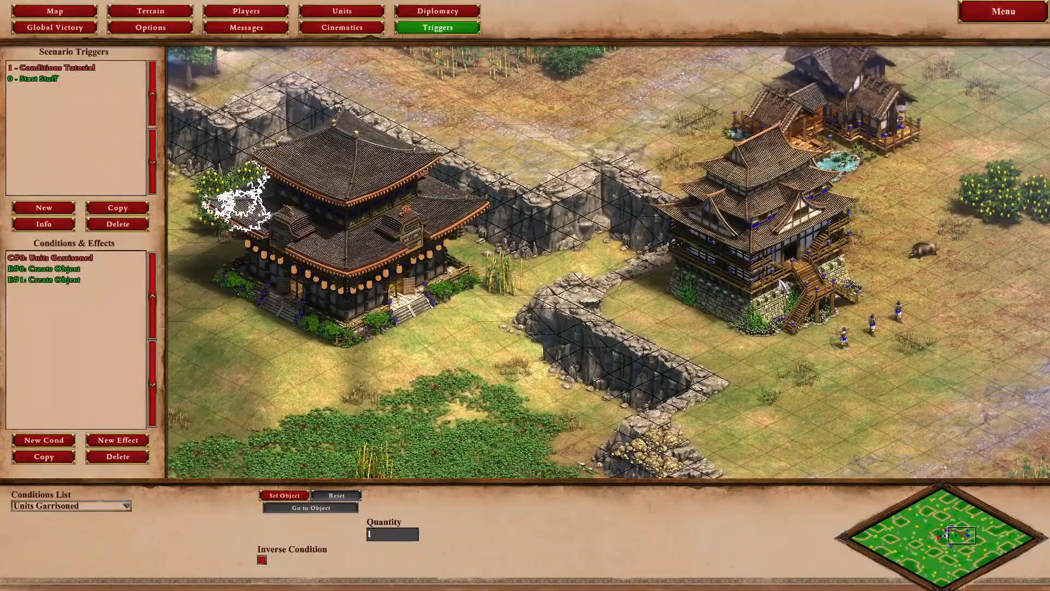
pyautogui.click(782, 283)
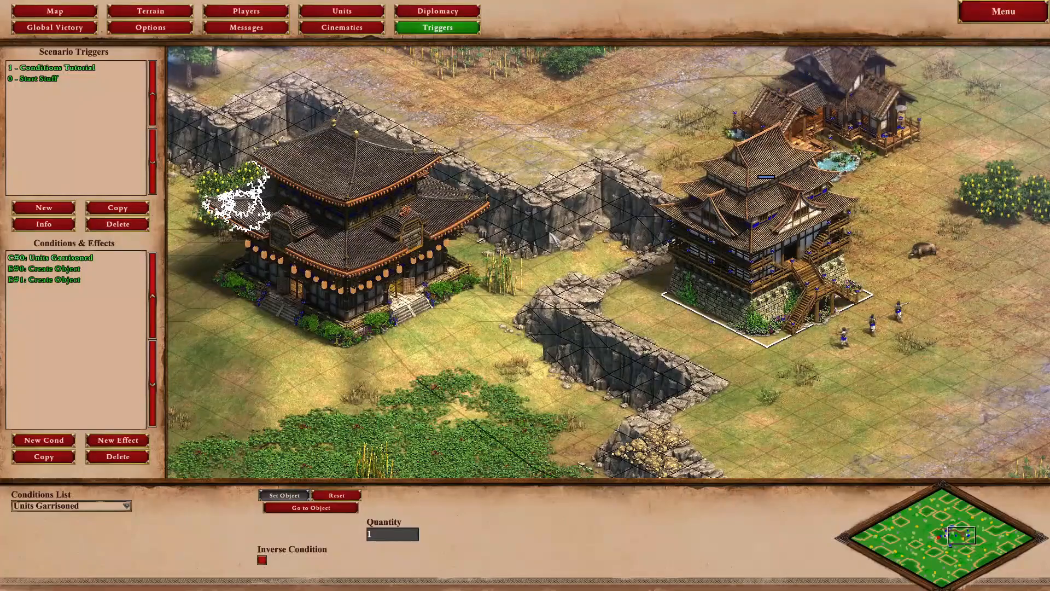
pyautogui.click(389, 537)
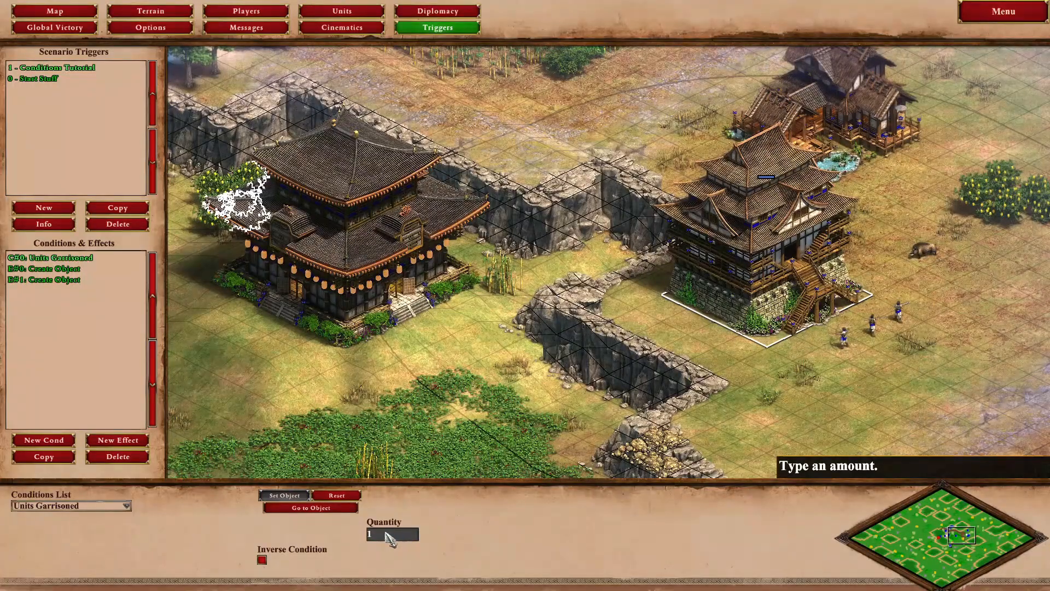
pyautogui.write('2')
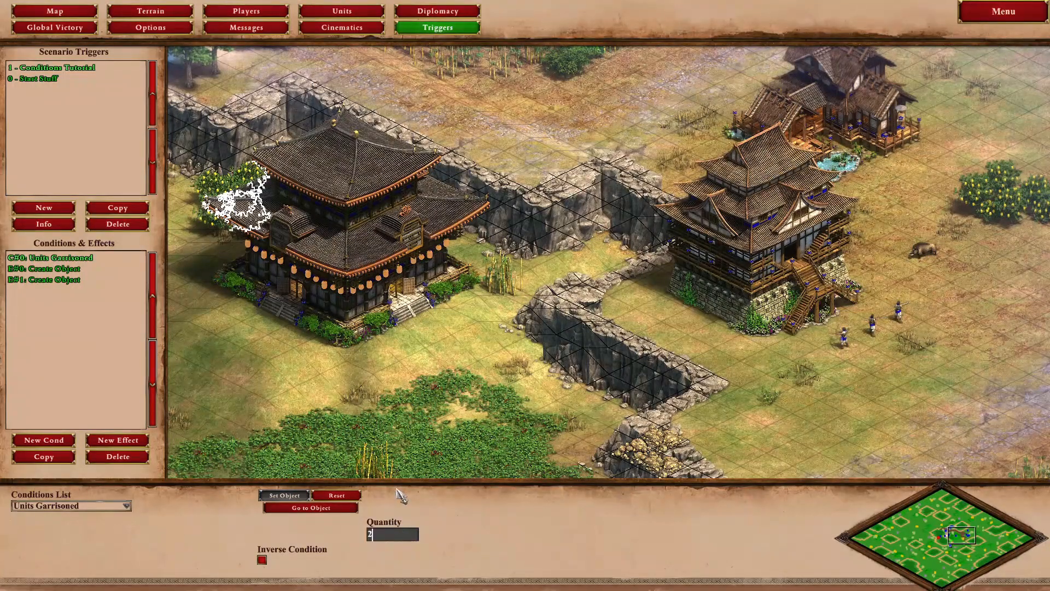
# Start a test game of the scenario and garrison one Archer inside the Castle
pyautogui.click(1007, 19)
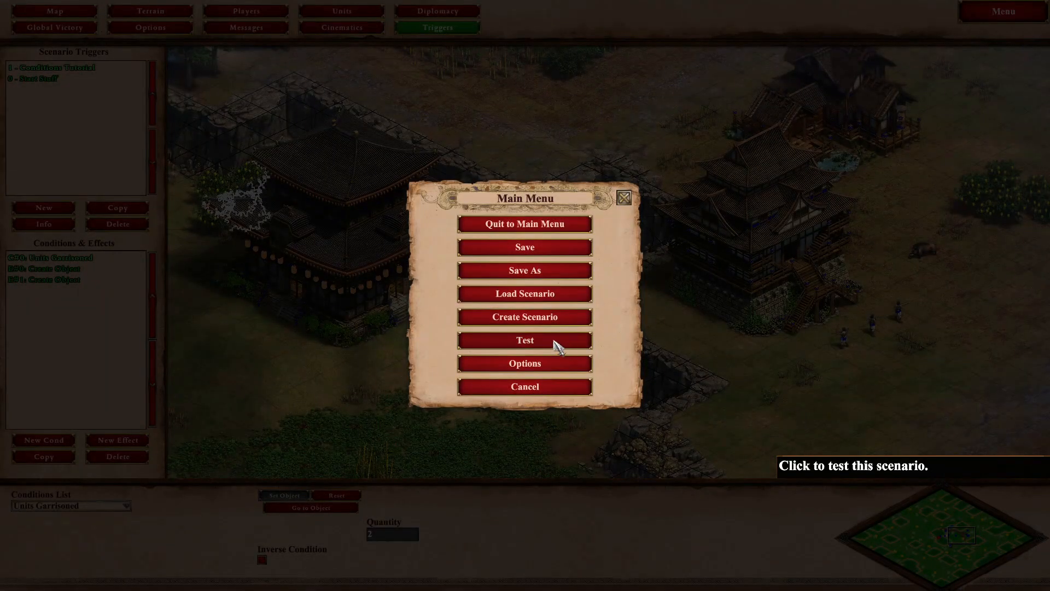
pyautogui.click(558, 345)
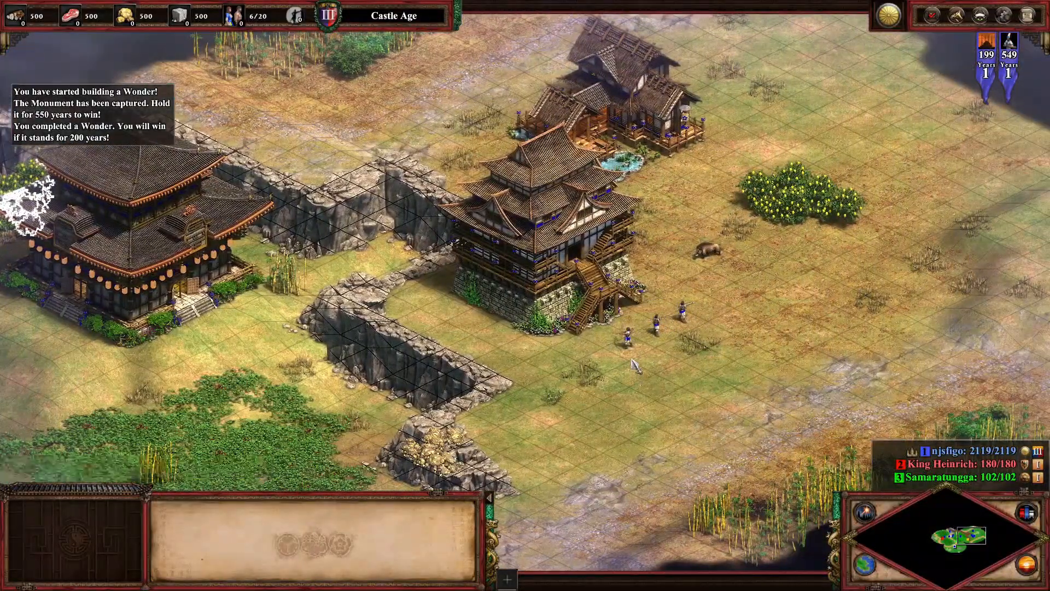
pyautogui.click(630, 351)
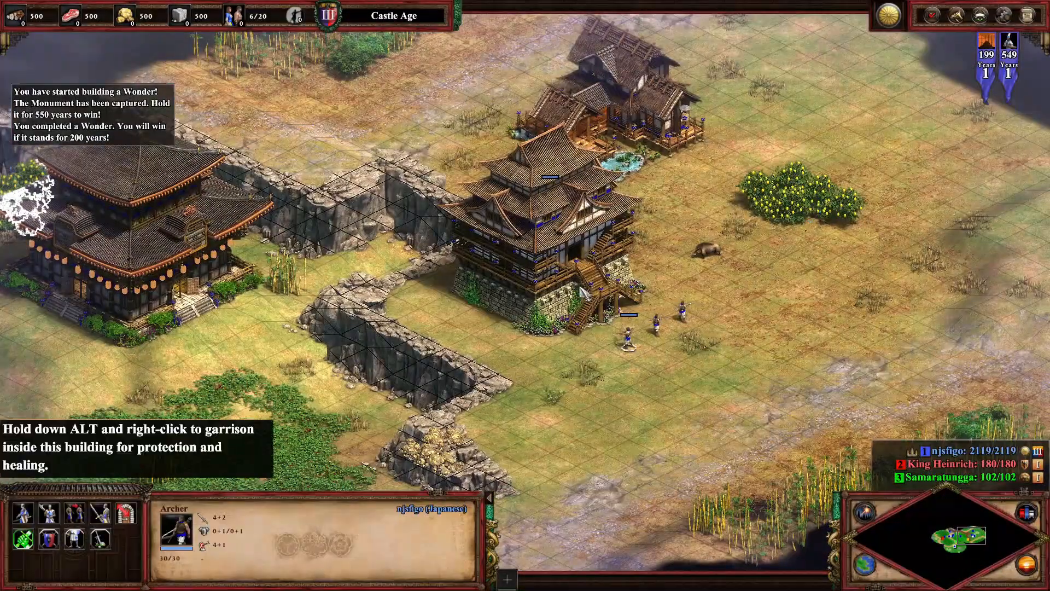
pyautogui.click(128, 511)
pyautogui.click(541, 240)
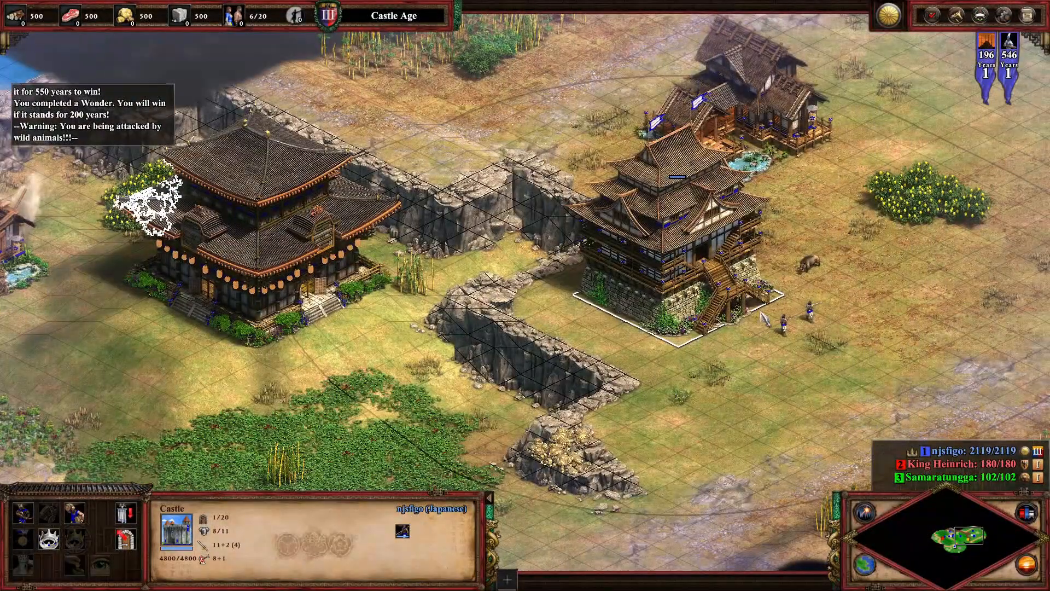
# Garrison a second Archer inside the Castle and inspect the Siege Onager near the Monastery
pyautogui.moveTo(770, 365); pyautogui.dragTo(837, 298)
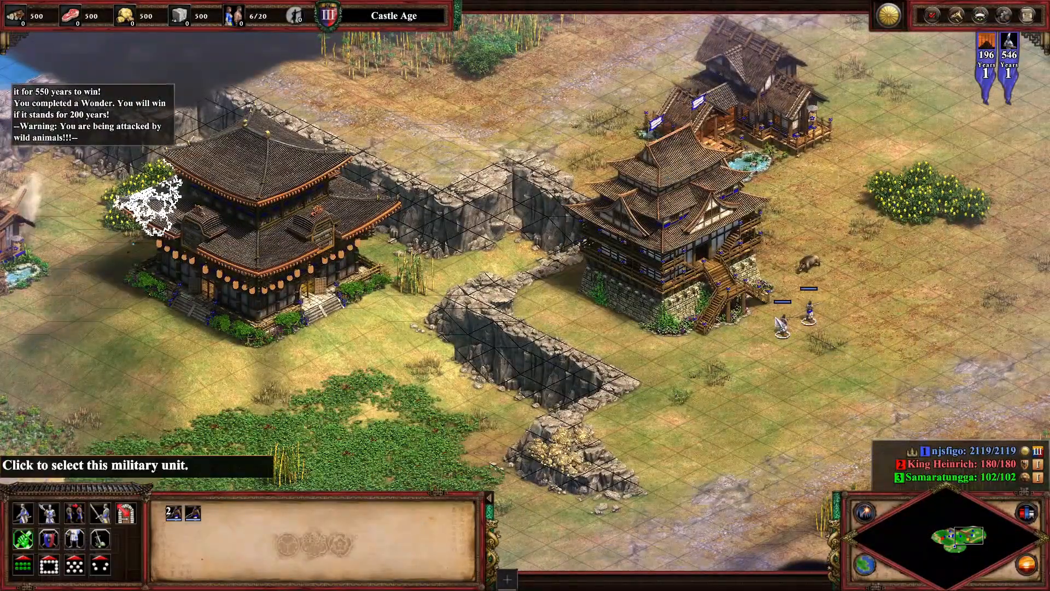
pyautogui.click(789, 334)
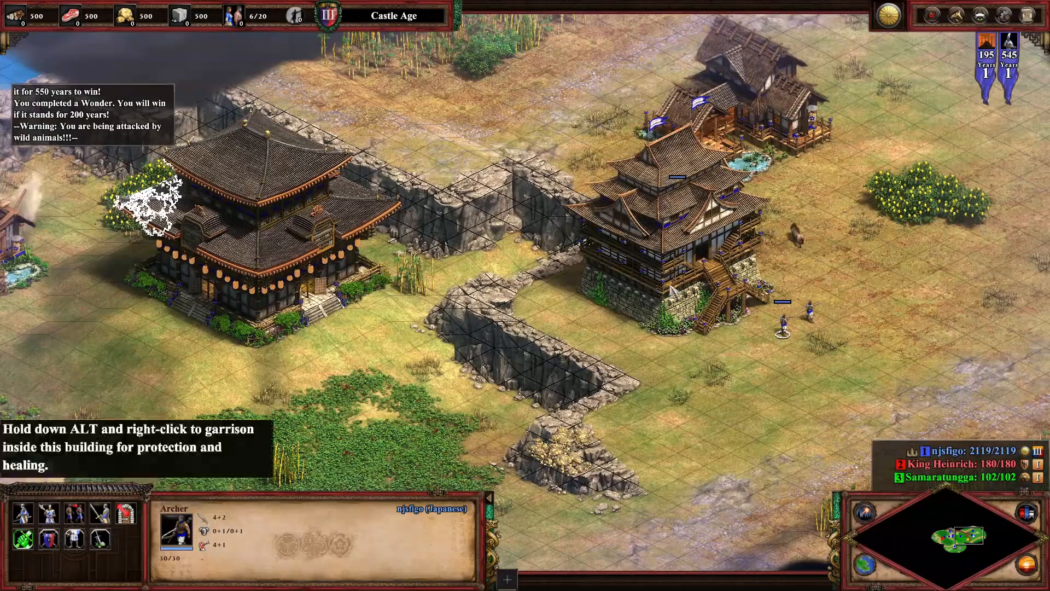
pyautogui.press('t')
pyautogui.click(695, 298)
pyautogui.click(695, 301)
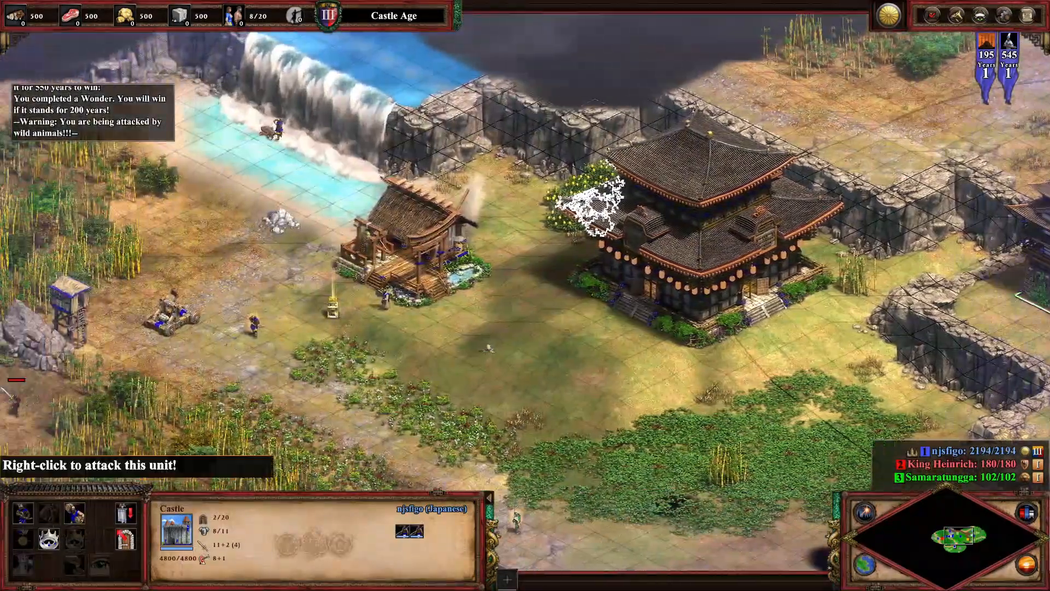
pyautogui.click(271, 310)
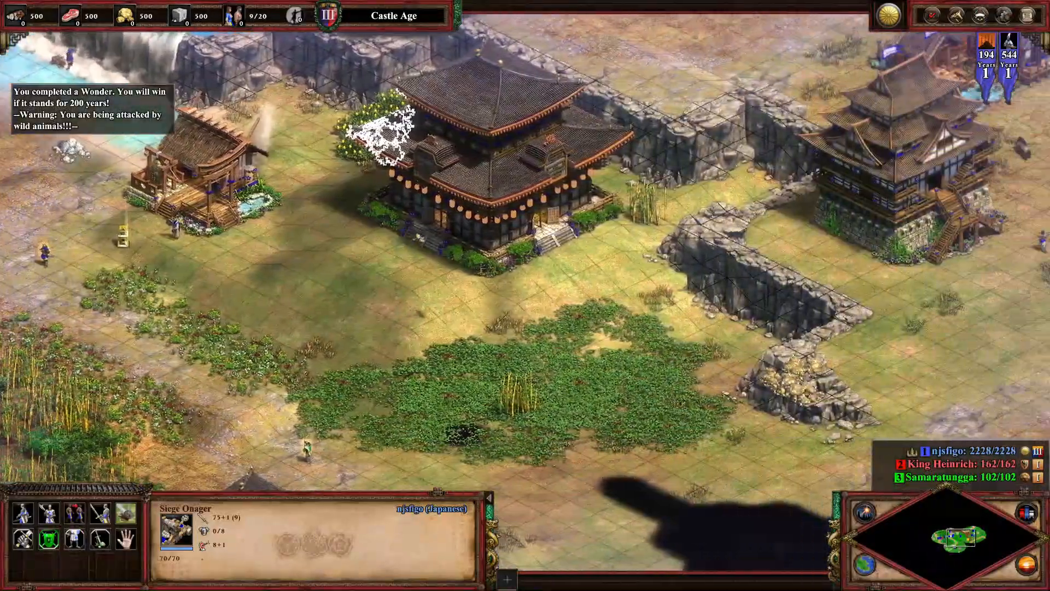
# Garrison the last remaining Archer inside the Castle and select the building
pyautogui.click(907, 242)
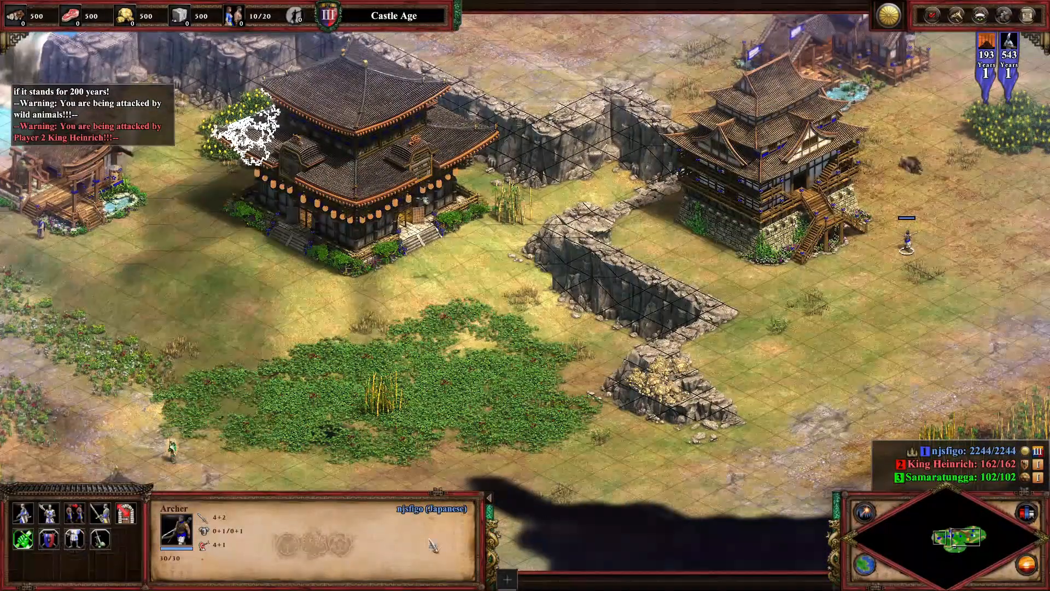
pyautogui.click(126, 513)
pyautogui.click(766, 211)
pyautogui.click(765, 211)
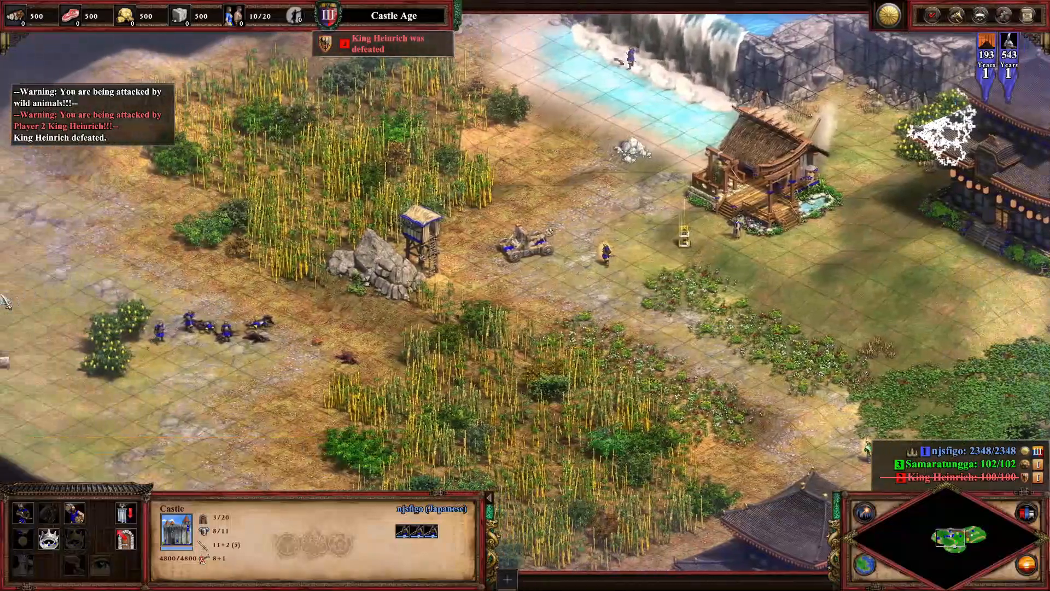
# Move the Elite Samurai away from the spot where they are gathered near the bushes
pyautogui.moveTo(146, 293); pyautogui.dragTo(295, 363)
pyautogui.rightClick(300, 402)
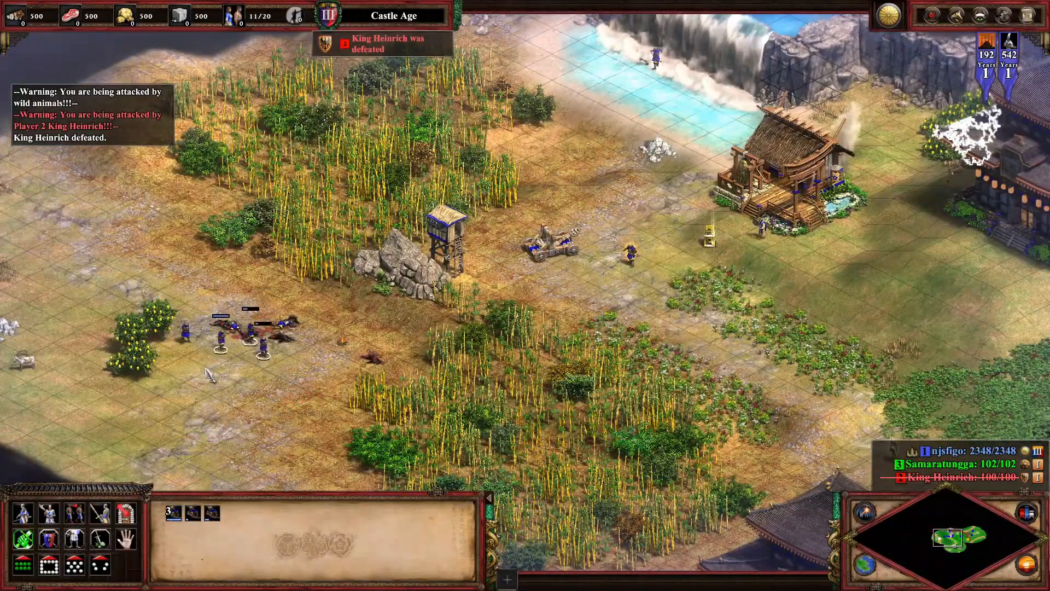
pyautogui.click(187, 328)
pyautogui.rightClick(225, 296)
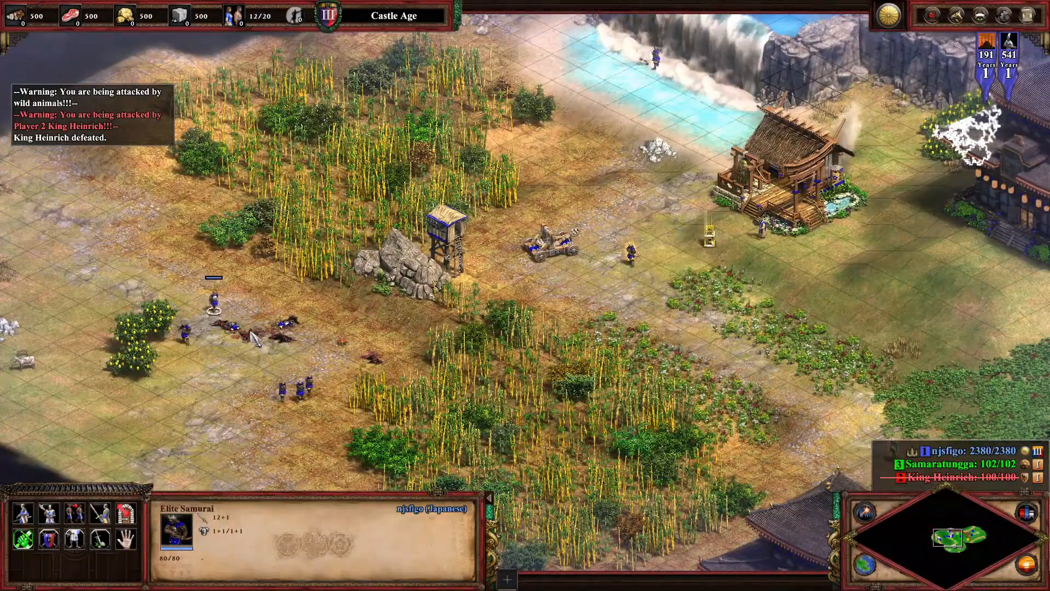
# Move the Siege Onagers off their spawn point between the watch post and the Monastery
pyautogui.click(552, 243)
pyautogui.rightClick(602, 191)
pyautogui.rightClick(621, 169)
pyautogui.rightClick(667, 171)
pyautogui.rightClick(531, 161)
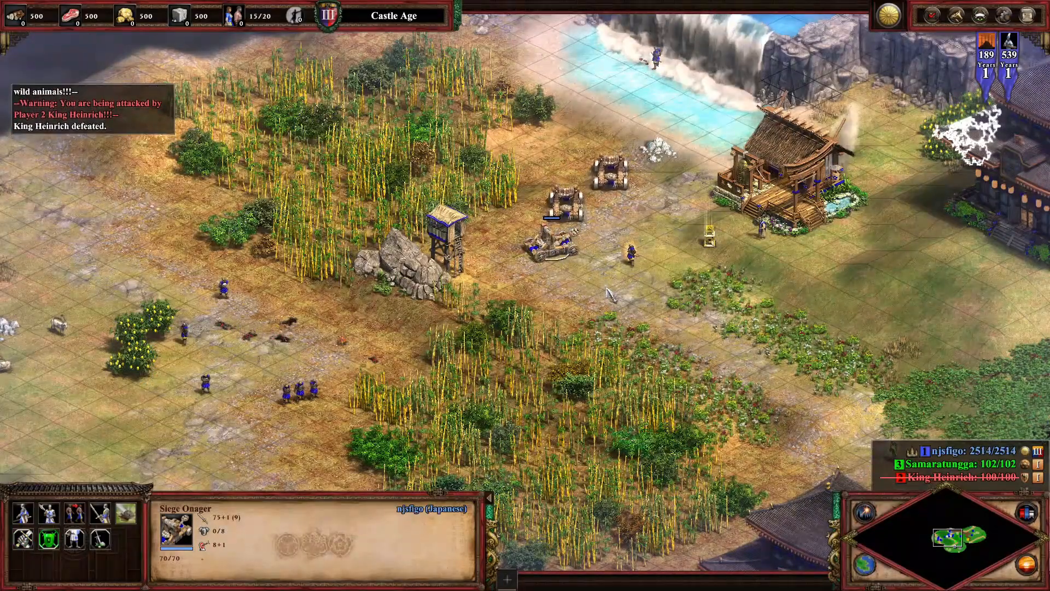
pyautogui.rightClick(605, 289)
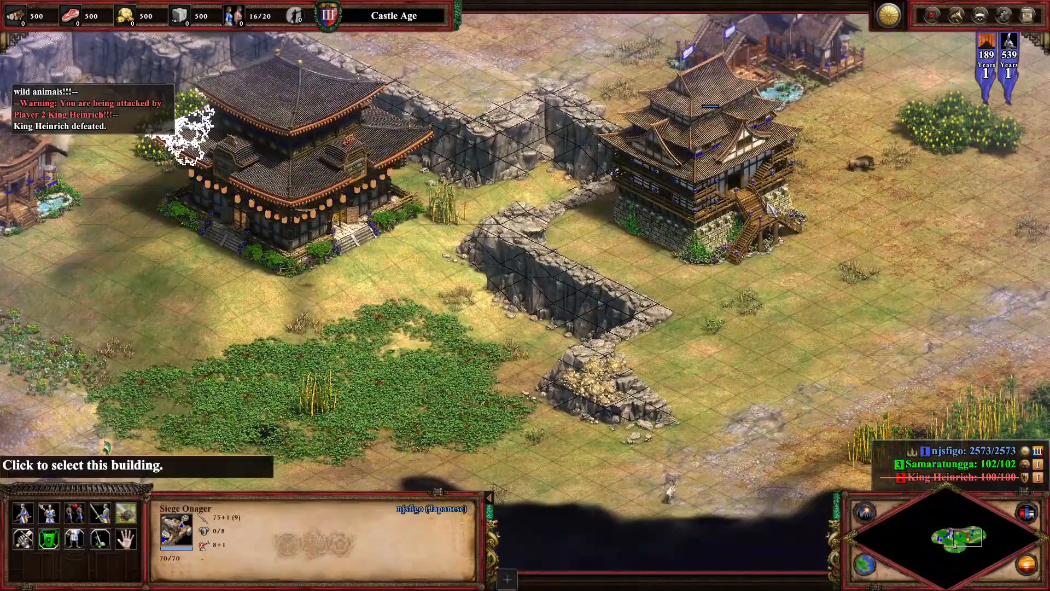
# Check the Castle's garrison and the newest Siege Onager, and quit the test game
pyautogui.click(778, 208)
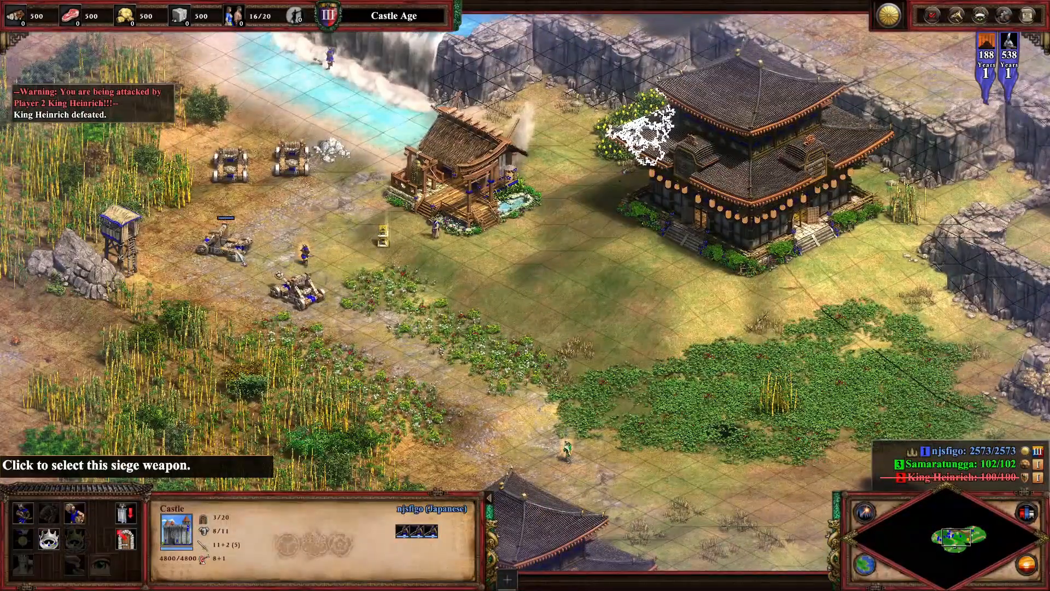
pyautogui.click(247, 257)
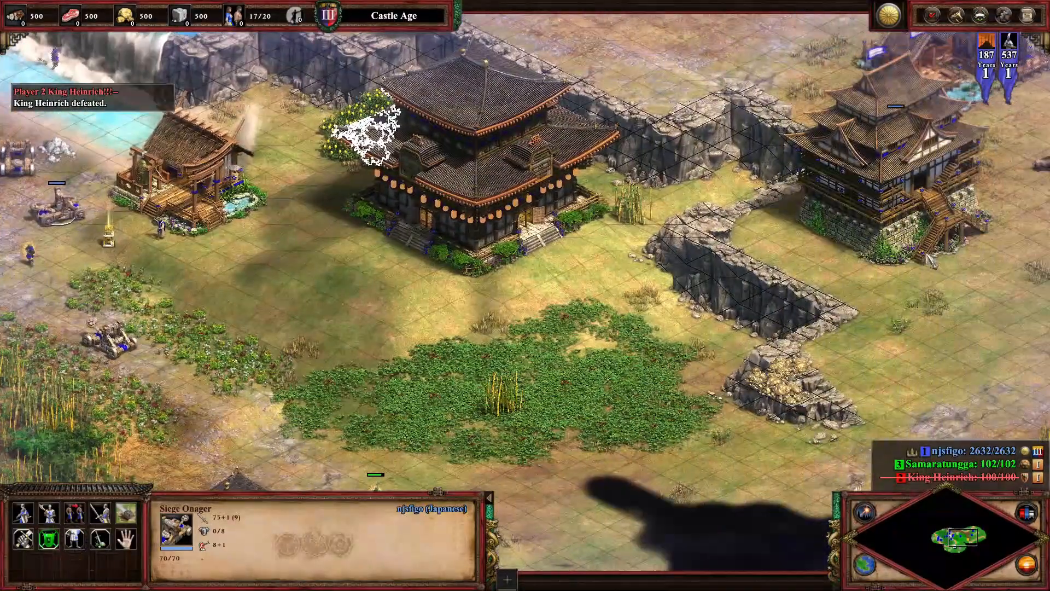
pyautogui.click(929, 258)
pyautogui.click(1027, 16)
pyautogui.click(511, 239)
pyautogui.click(426, 327)
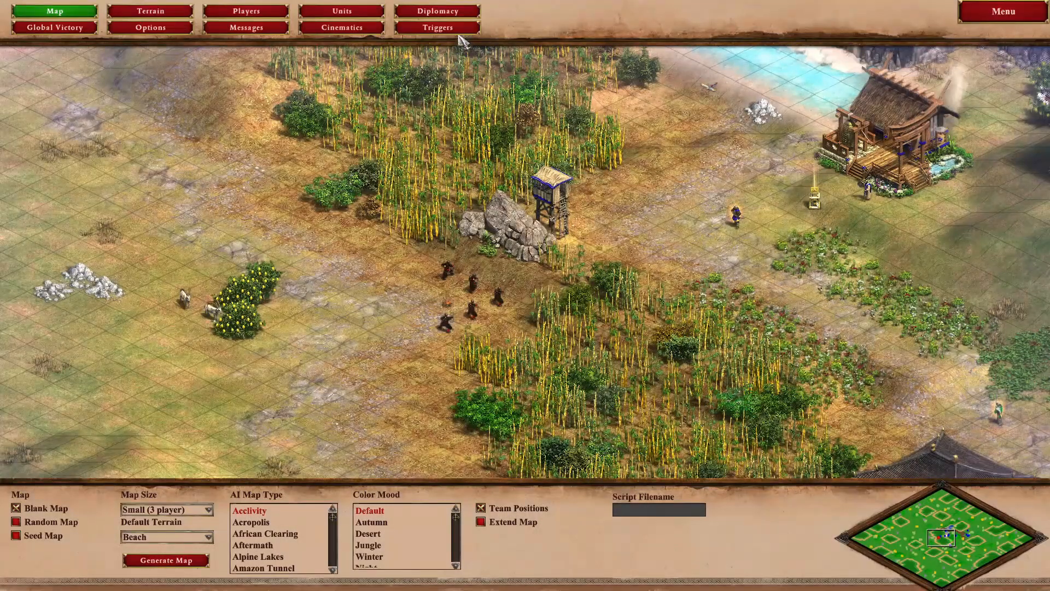
# Reopen the trigger's Units Garrisoned condition and change it to a Timer condition of 5
pyautogui.click(458, 29)
pyautogui.click(76, 258)
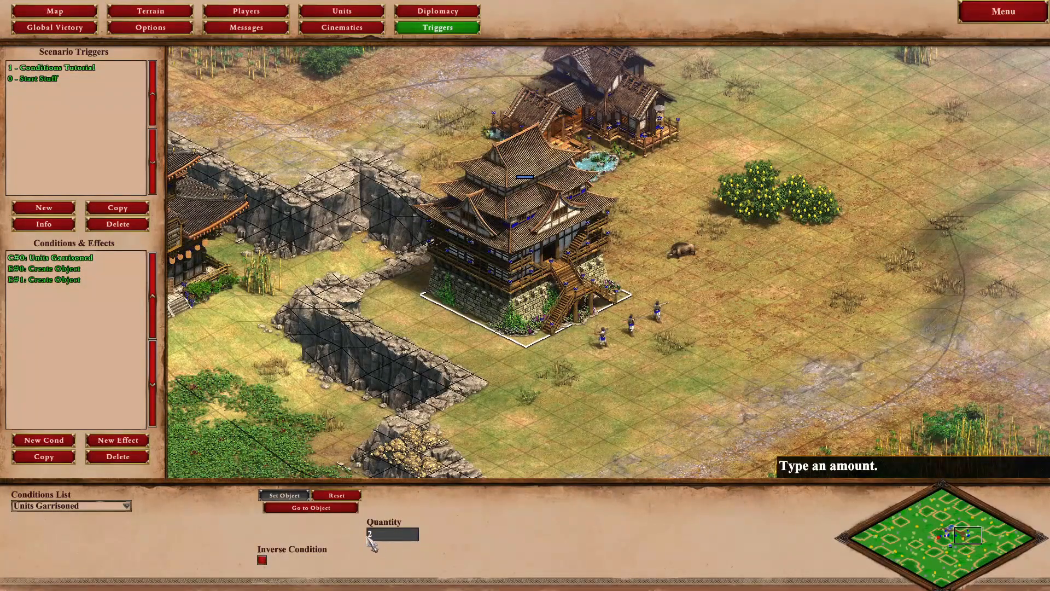
pyautogui.click(94, 514)
pyautogui.click(45, 465)
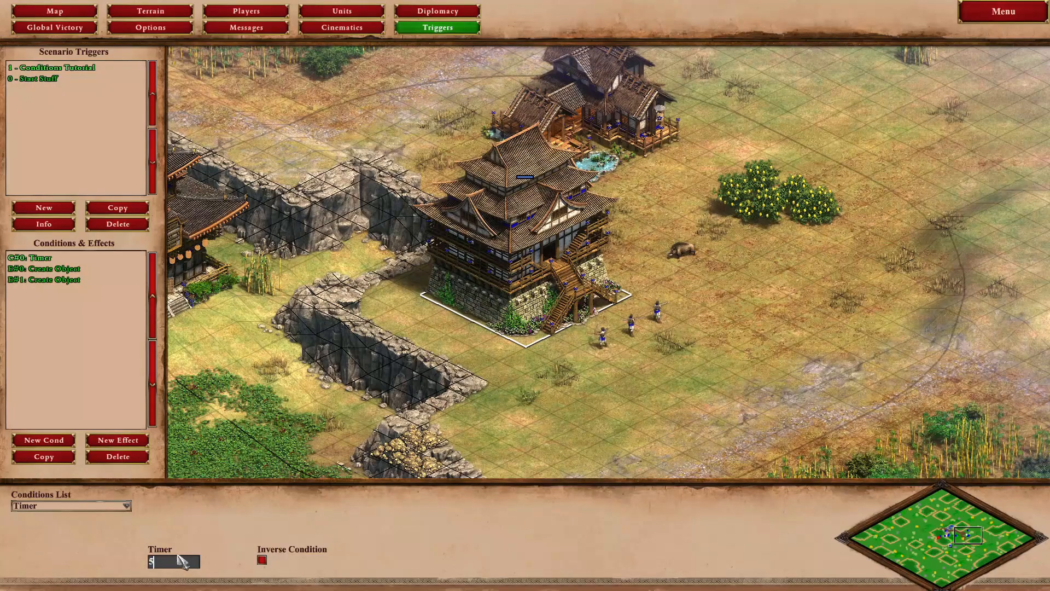
# Test the scenario to watch the timed spawns near the Monastery, and quit back to the editor
pyautogui.click(1002, 11)
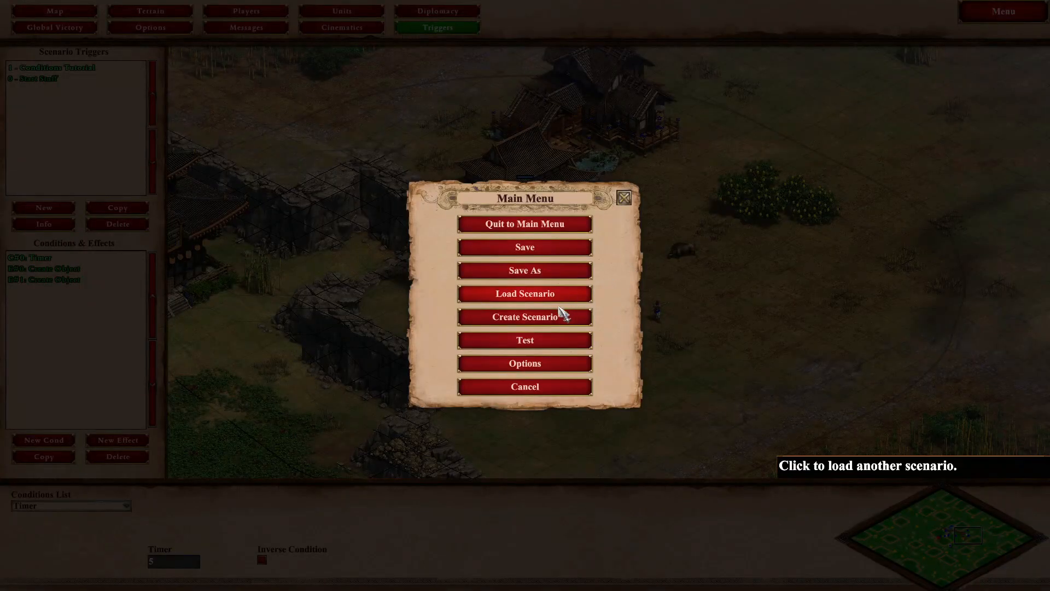
pyautogui.click(529, 339)
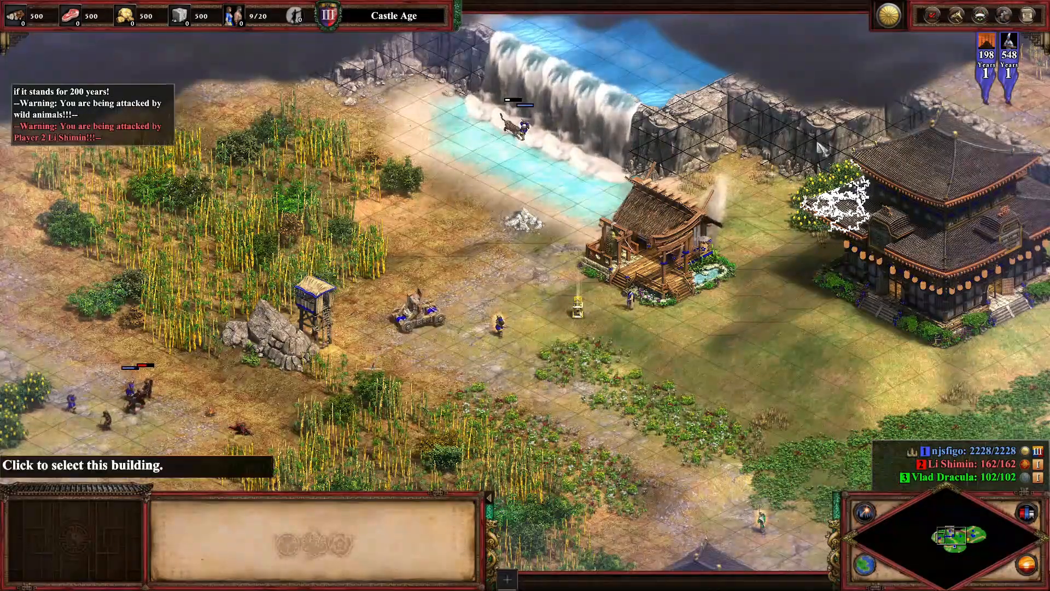
pyautogui.click(1028, 15)
pyautogui.click(552, 242)
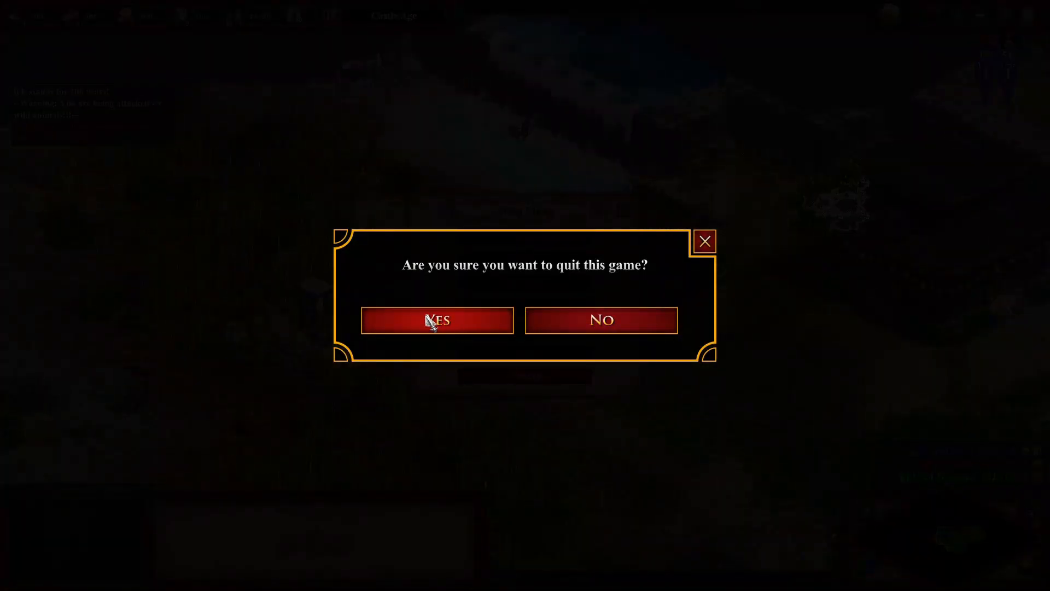
pyautogui.click(441, 323)
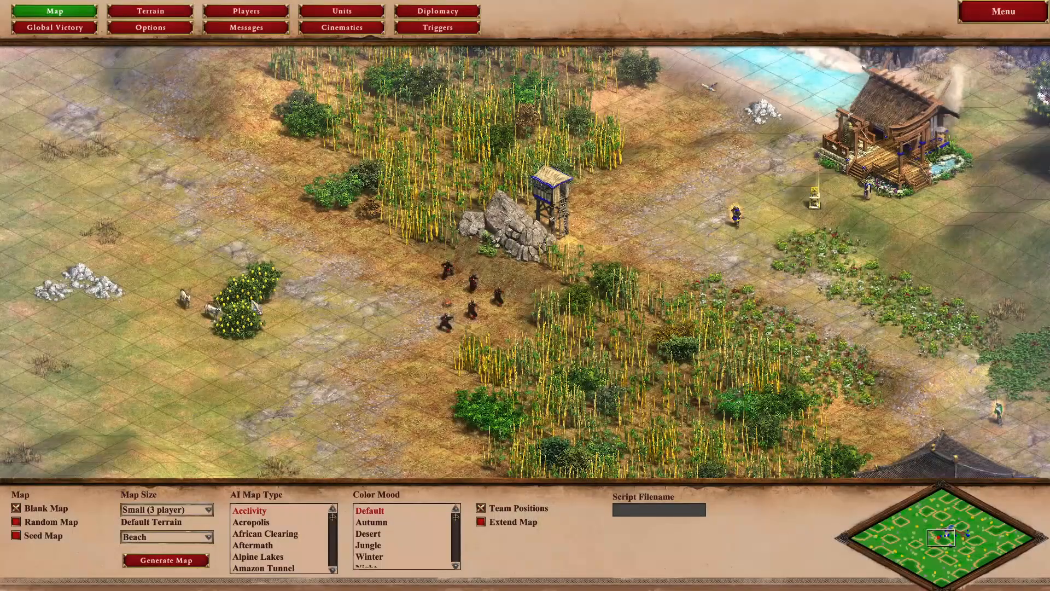
# Reopen the Timer condition in the Conditions Tutorial trigger and show the available condition types
pyautogui.click(438, 29)
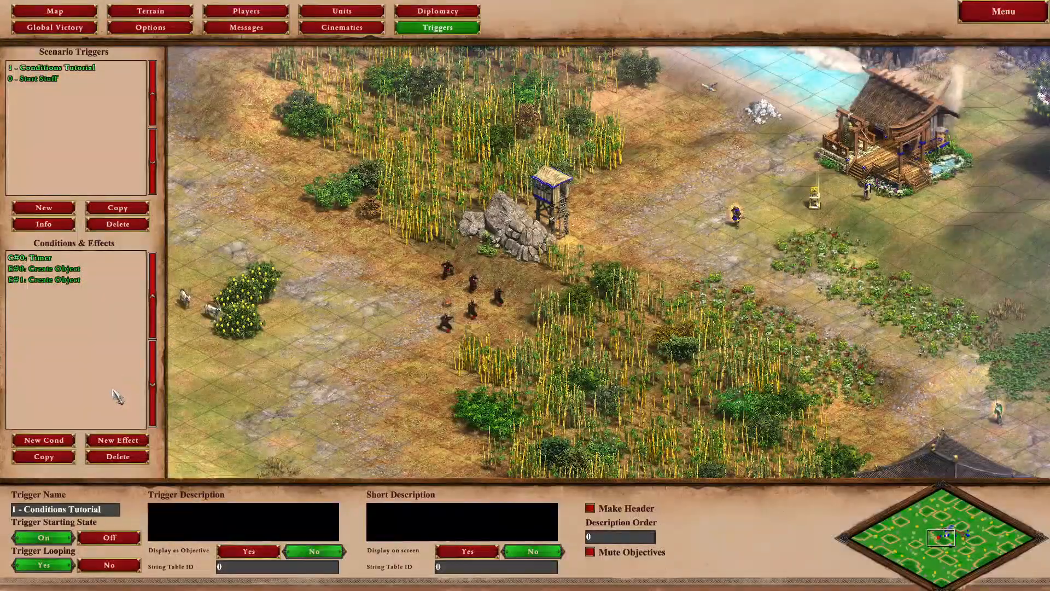
pyautogui.click(46, 258)
pyautogui.click(90, 506)
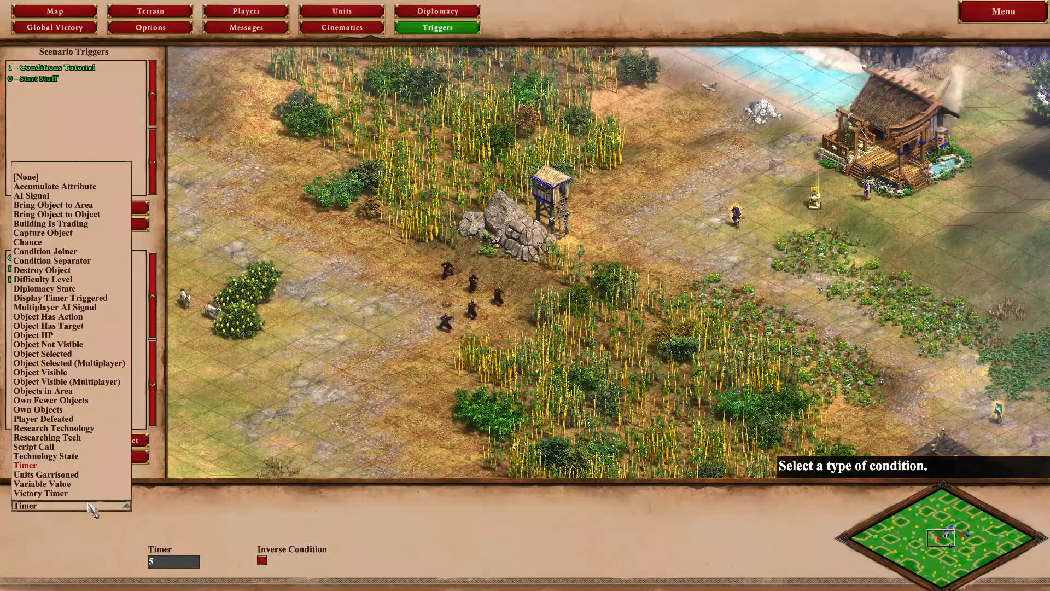
# Change the Conditions Tutorial trigger's condition type to Technology State and set its technology to Fervor
pyautogui.click(49, 456)
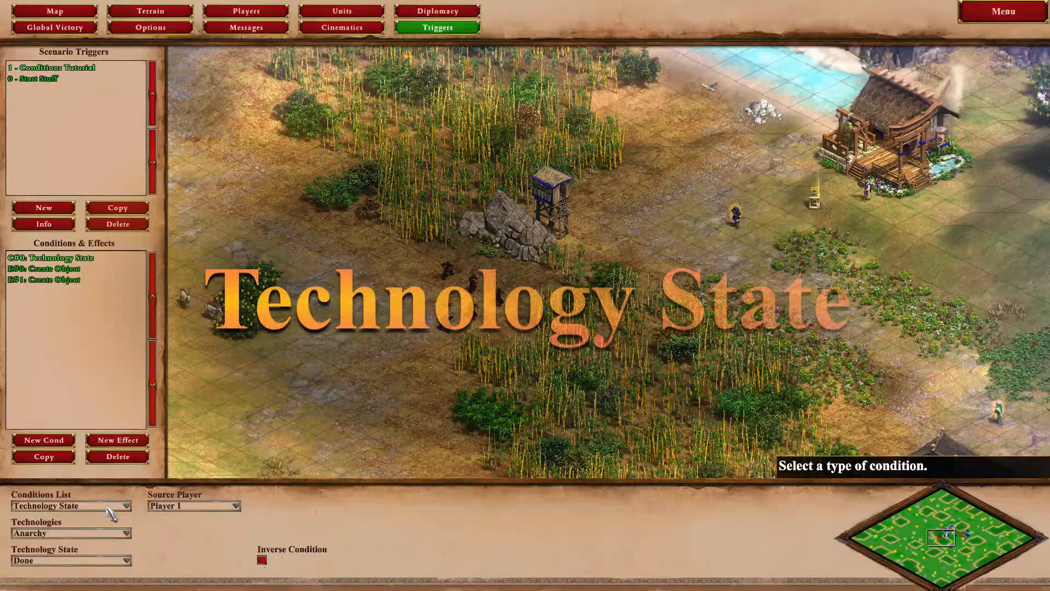
pyautogui.click(116, 507)
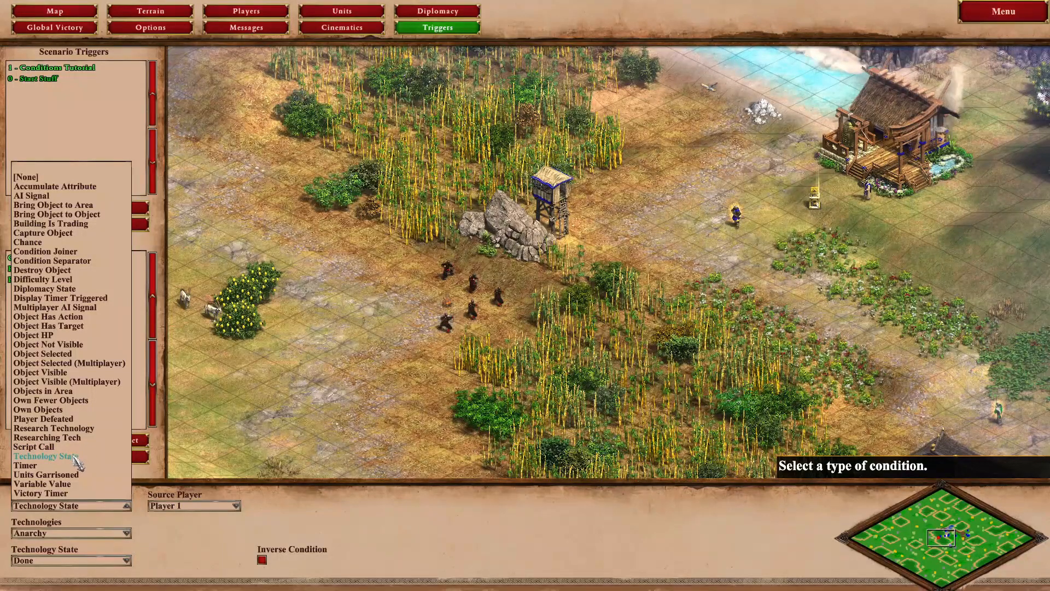
pyautogui.click(80, 458)
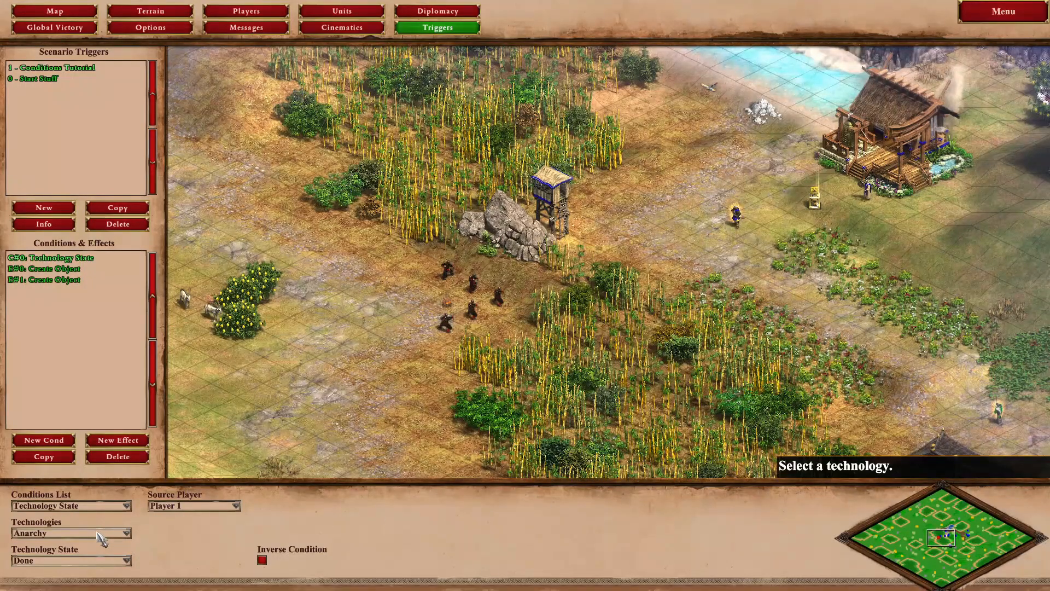
pyautogui.click(122, 539)
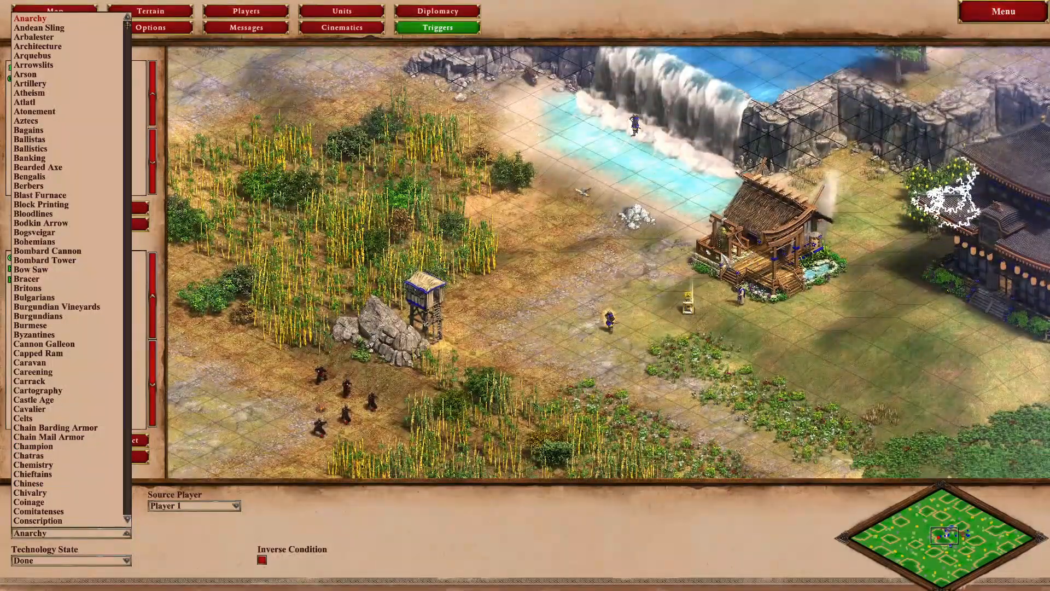
pyautogui.scroll(-4, 82, 454)
pyautogui.scroll(-20, 82, 454)
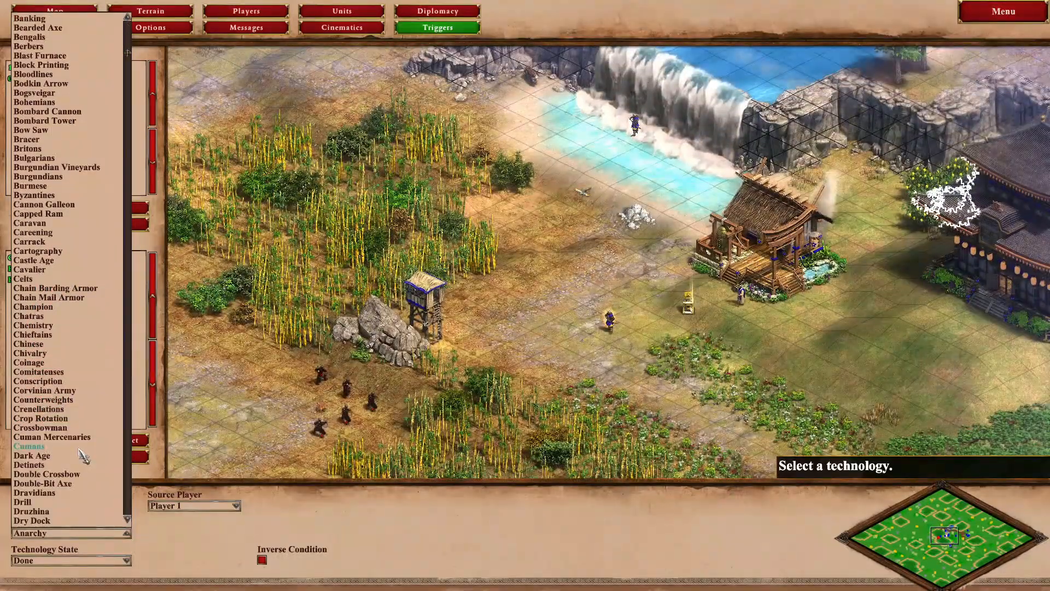
pyautogui.scroll(-1, 69, 484)
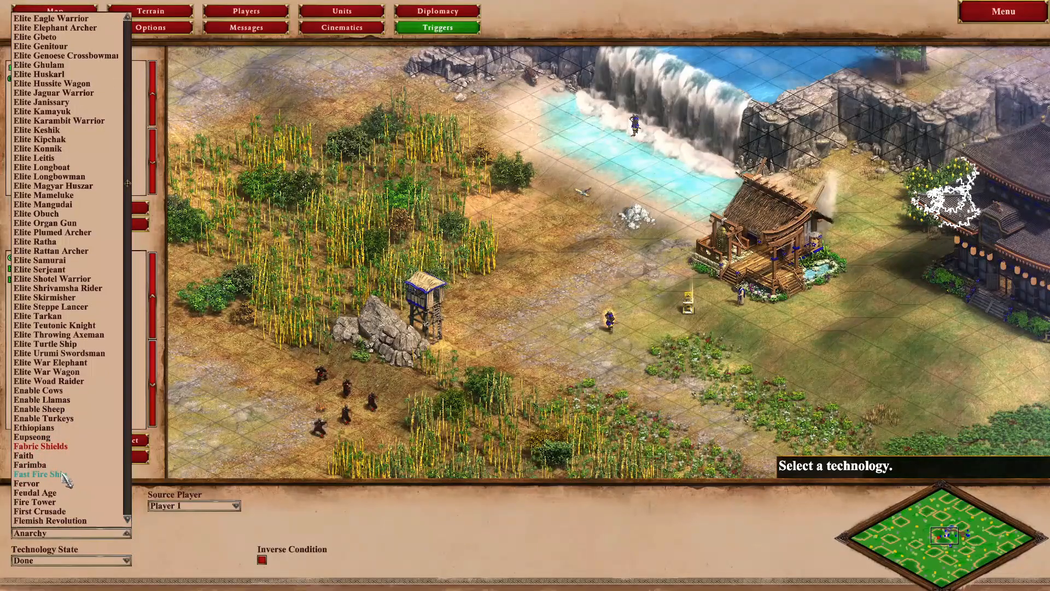
pyautogui.click(34, 483)
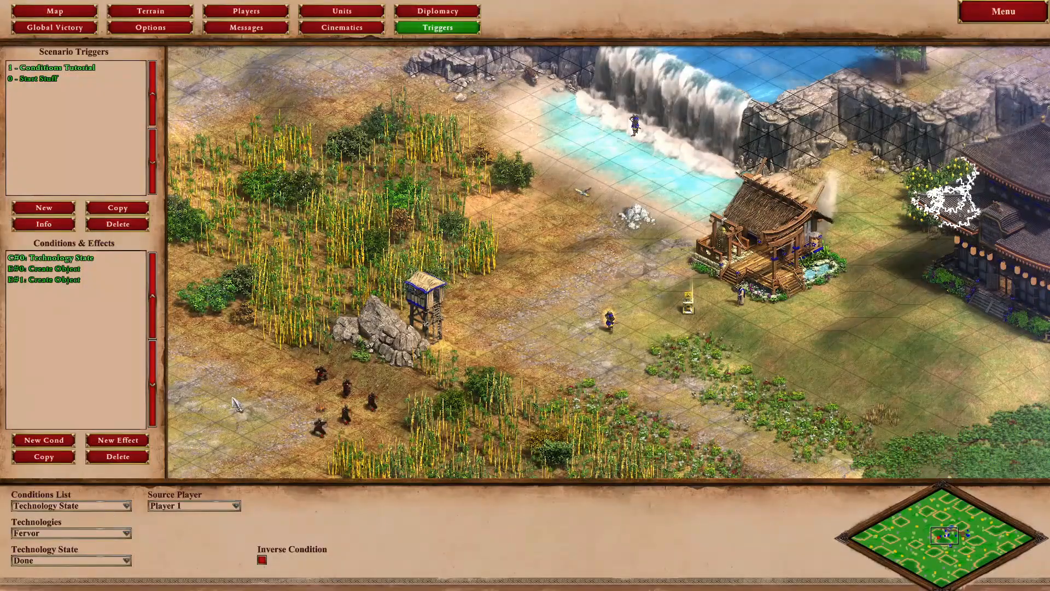
# Set the Fervor condition's technology state to Researching for Player 1
pyautogui.click(120, 564)
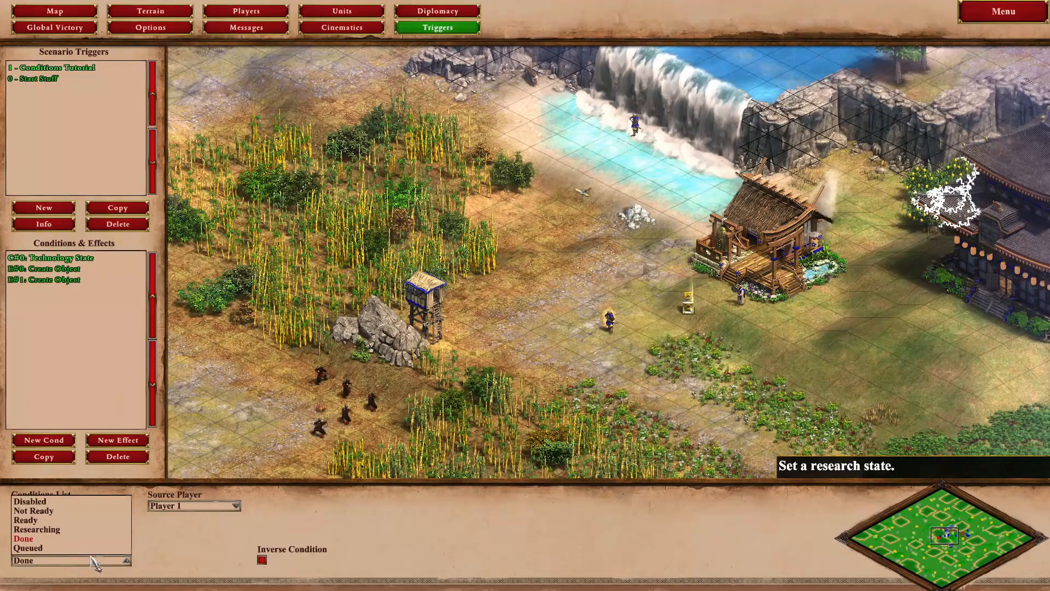
pyautogui.click(184, 572)
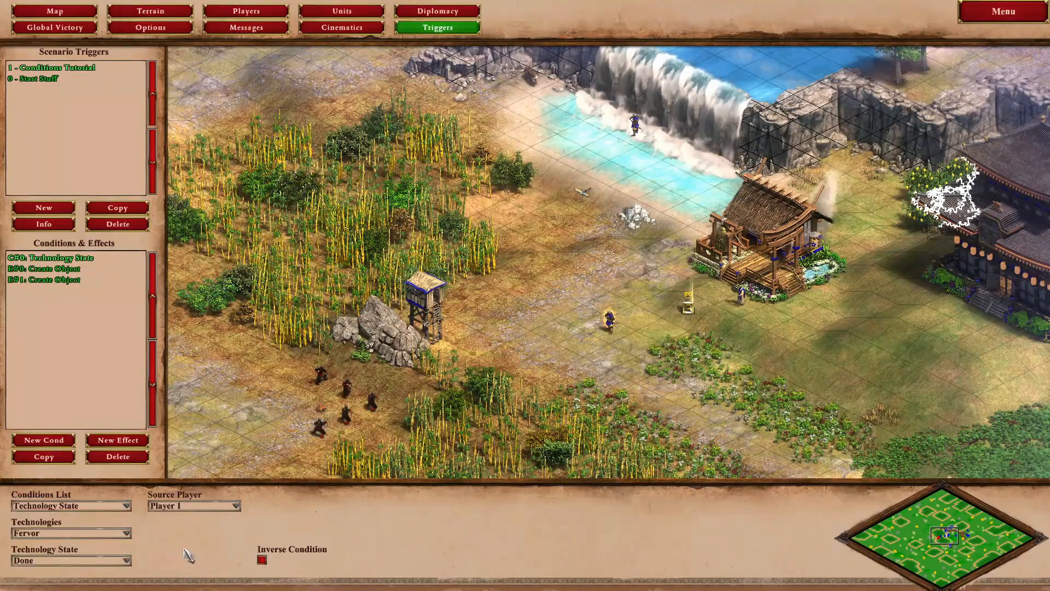
pyautogui.press('Right')
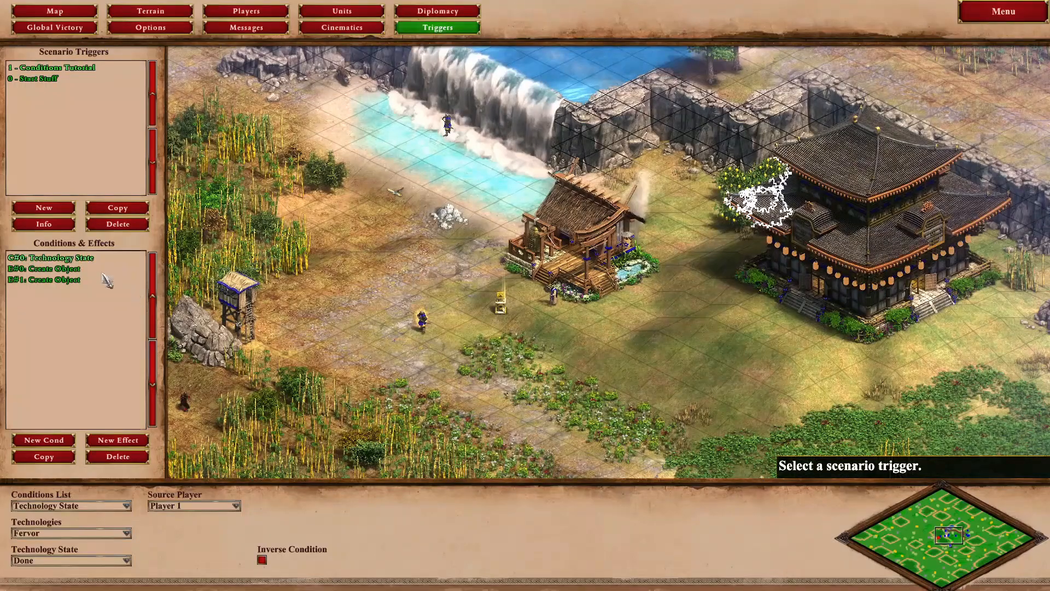
pyautogui.click(219, 509)
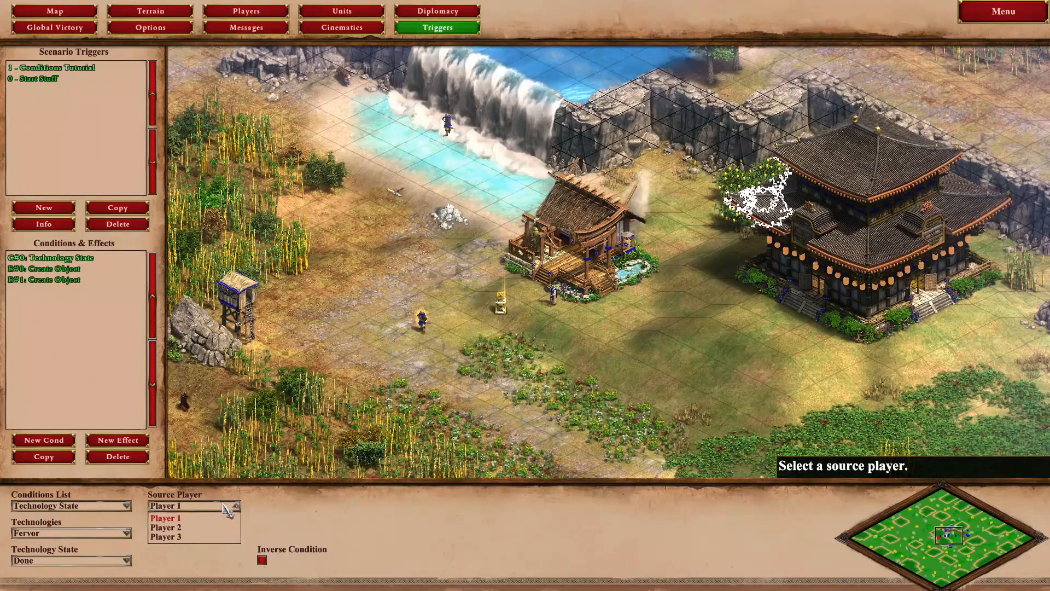
pyautogui.click(226, 510)
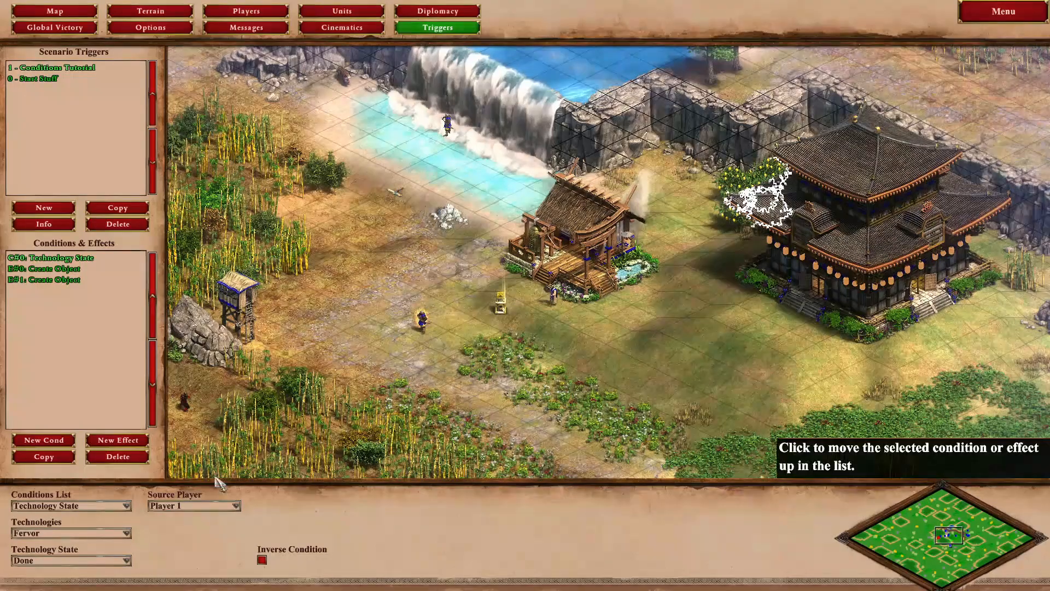
pyautogui.click(102, 564)
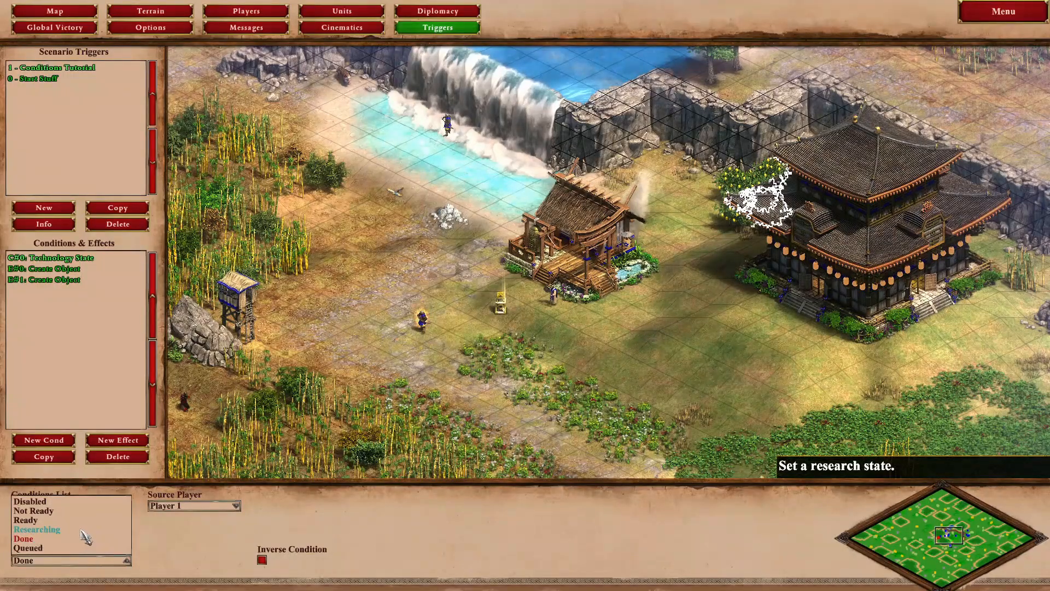
pyautogui.click(39, 530)
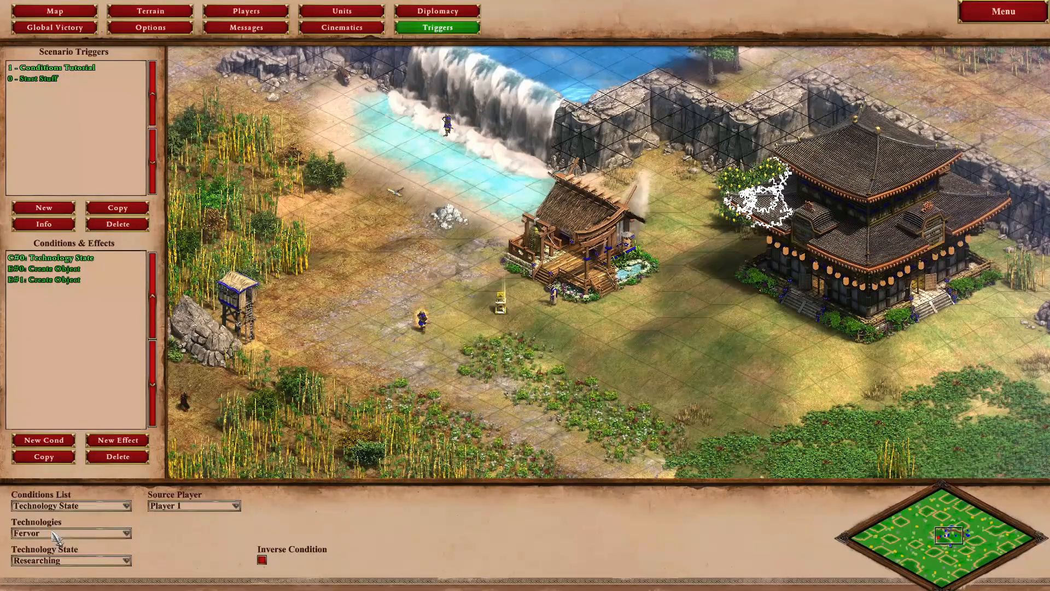
# Test the scenario and research Fervor at the Monastery
pyautogui.click(977, 17)
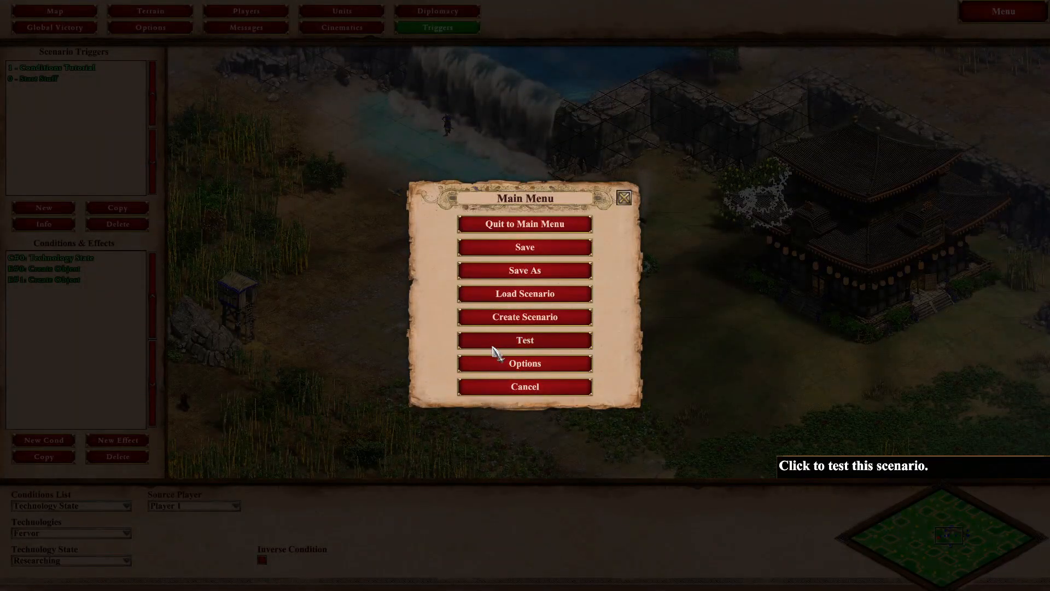
pyautogui.click(492, 344)
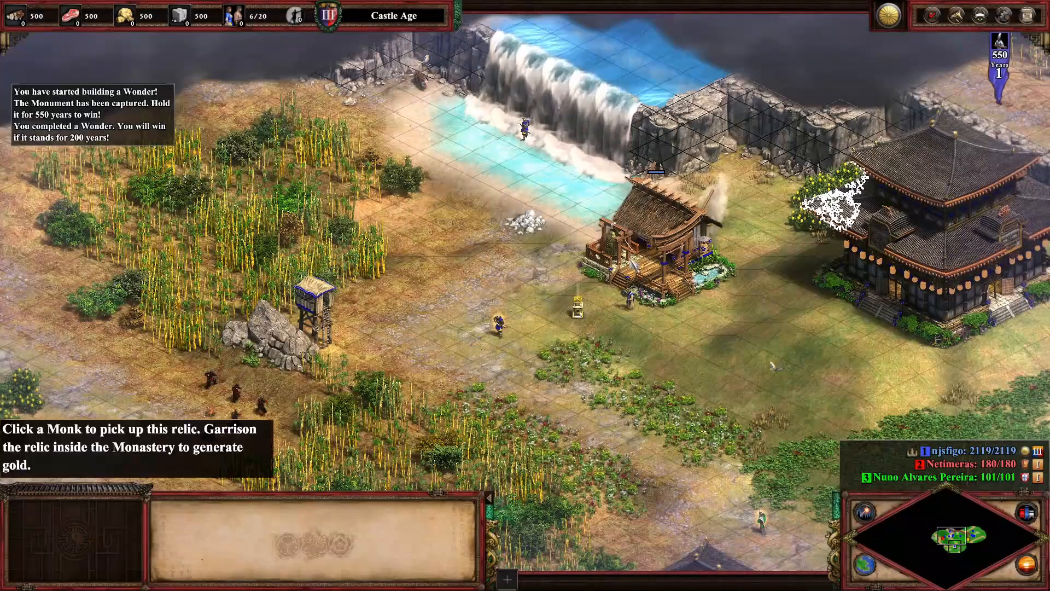
pyautogui.click(653, 246)
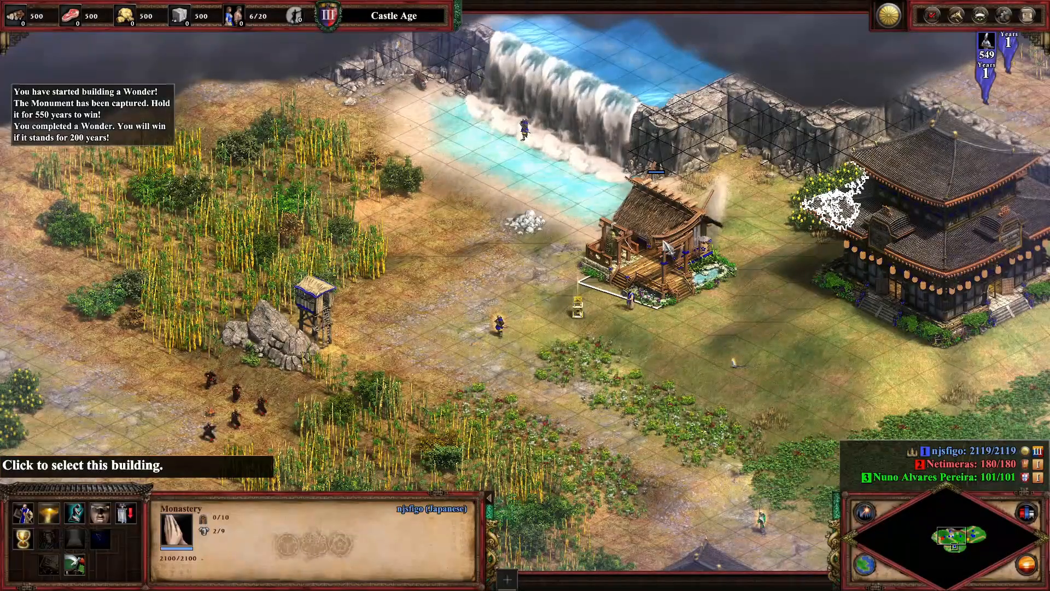
pyautogui.click(102, 515)
# Check the spawned Siege Onager and send the spawned Elite Samurai against the nearby enemy group
pyautogui.click(420, 316)
pyautogui.click(84, 399)
pyautogui.rightClick(183, 402)
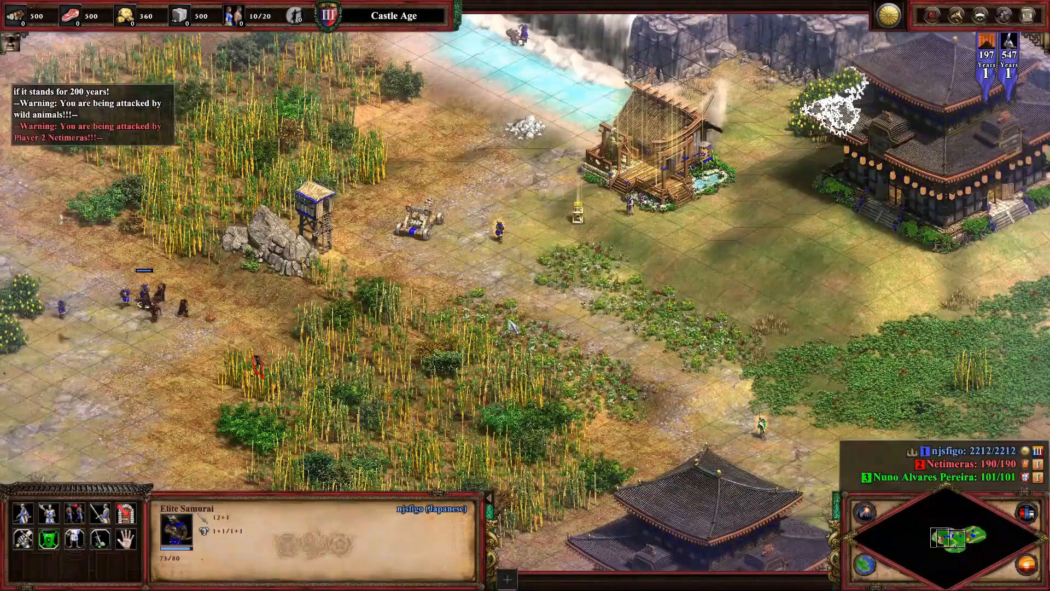
# Quit the test game and return to the scenario editor
pyautogui.click(1032, 18)
pyautogui.click(520, 236)
pyautogui.click(430, 321)
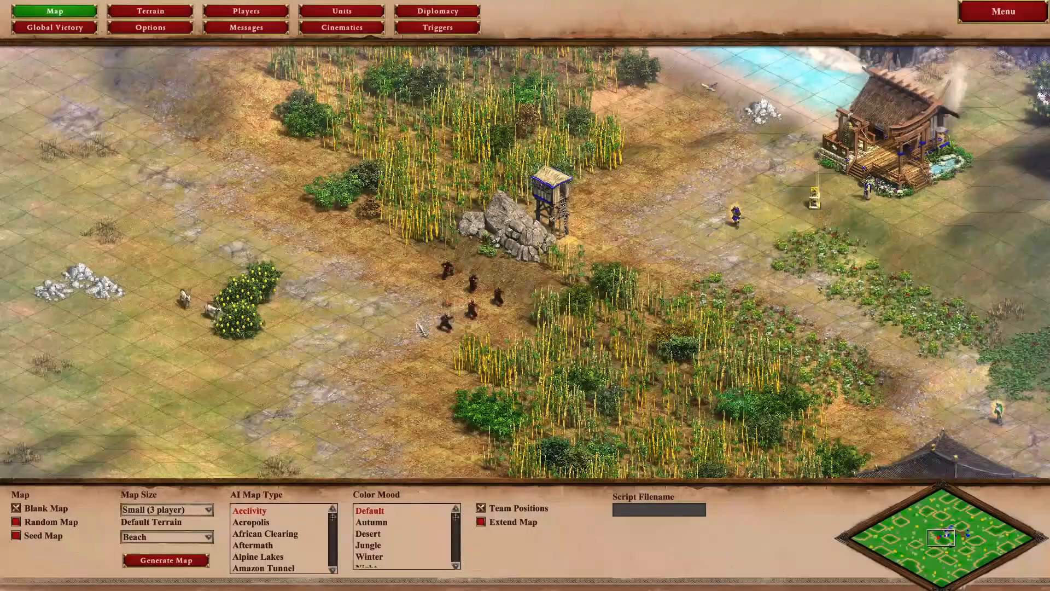
# Reopen the trigger's Technology State condition and set the technology state to Queued
pyautogui.click(428, 30)
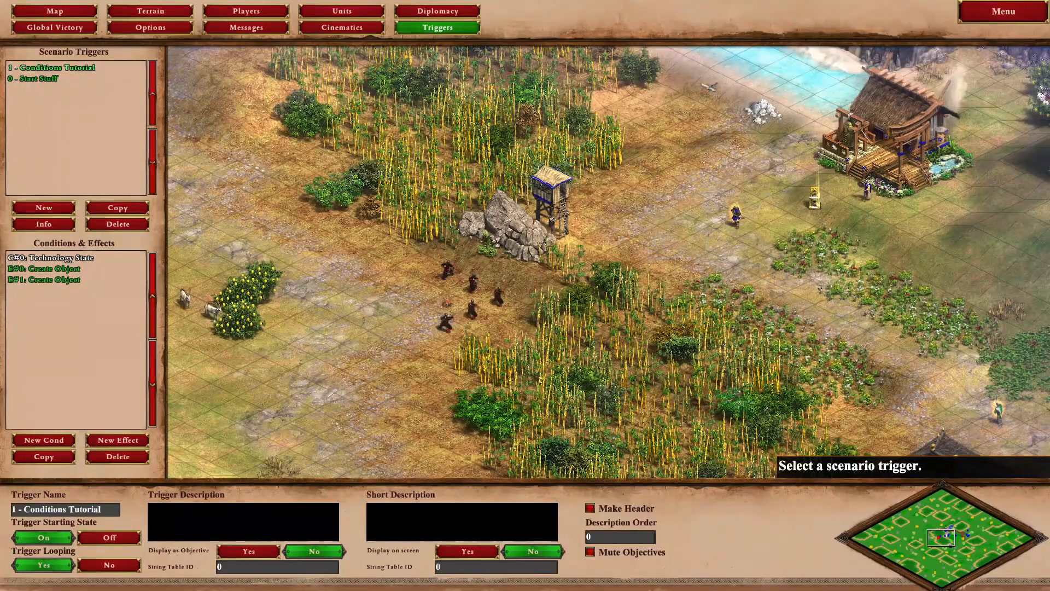
pyautogui.click(66, 268)
pyautogui.click(51, 258)
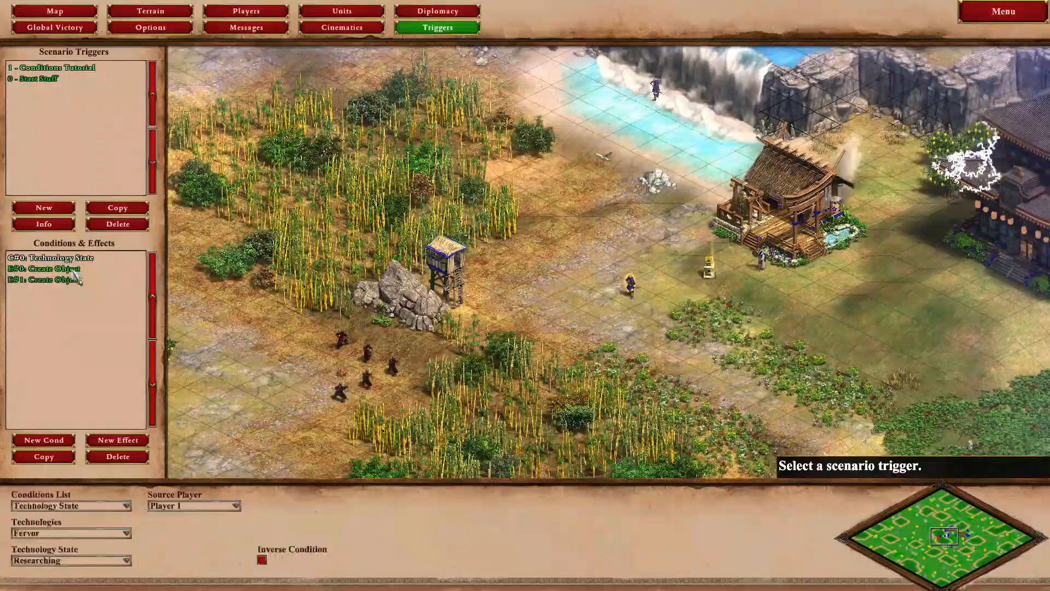
pyautogui.click(118, 561)
pyautogui.click(80, 559)
pyautogui.click(94, 561)
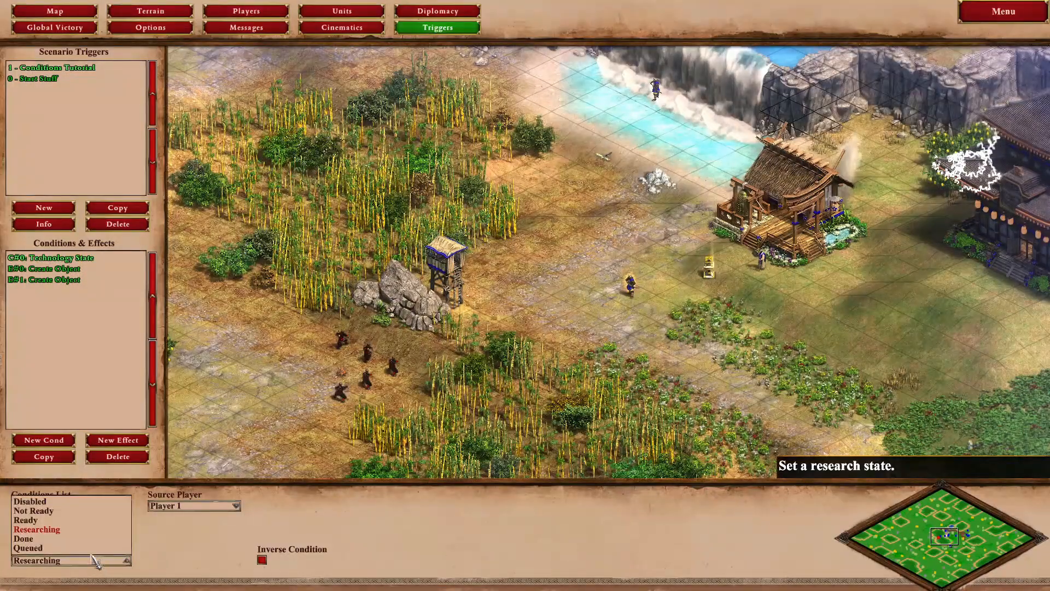
pyautogui.click(50, 549)
pyautogui.click(93, 563)
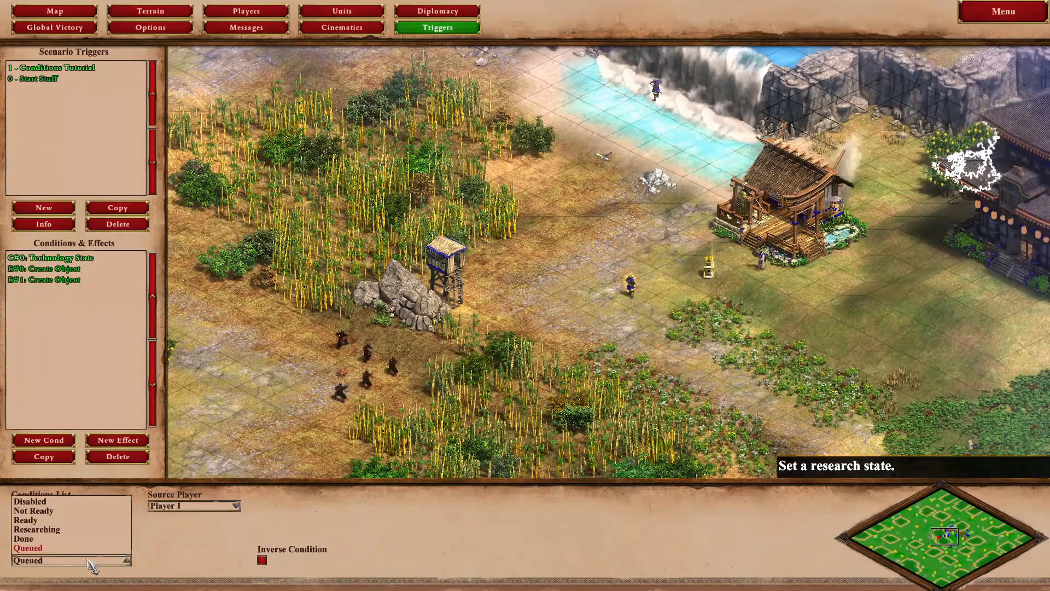
pyautogui.click(93, 564)
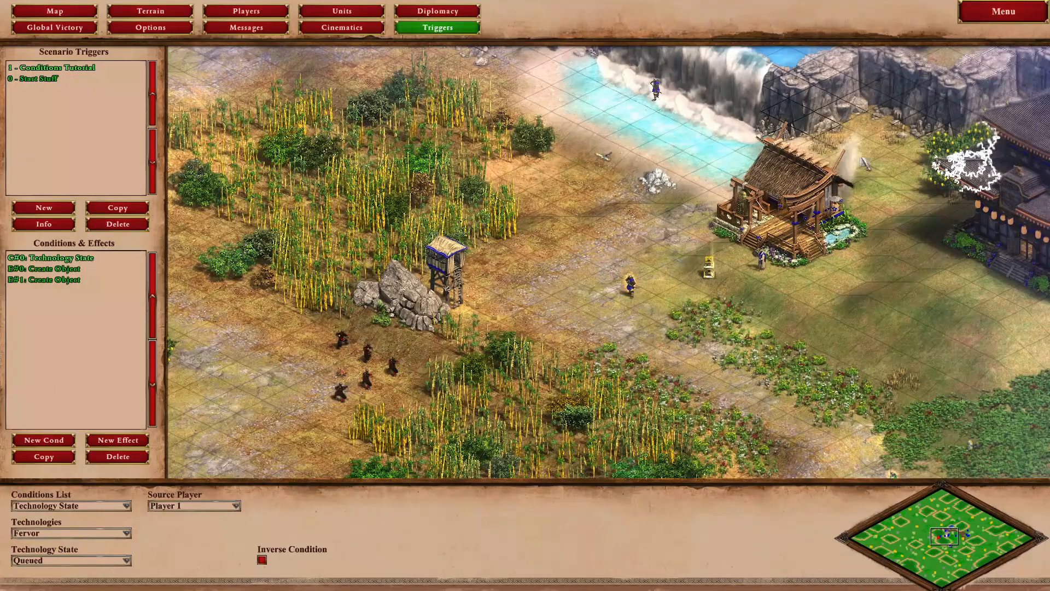
# Test the scenario again, starting Fervor research at the Monastery and cancelling it
pyautogui.click(1003, 13)
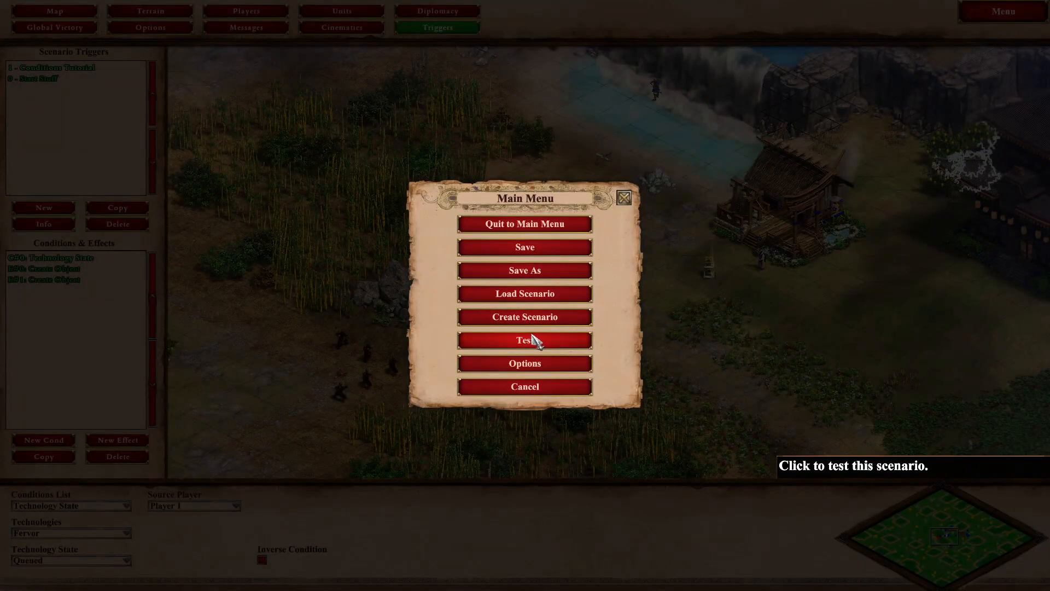
pyautogui.click(533, 340)
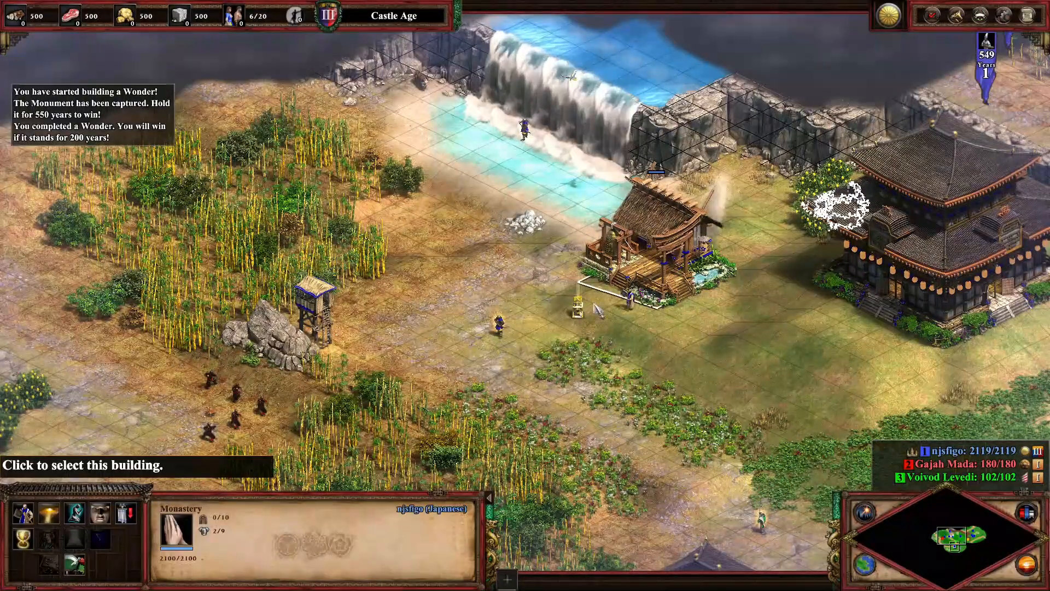
pyautogui.click(101, 514)
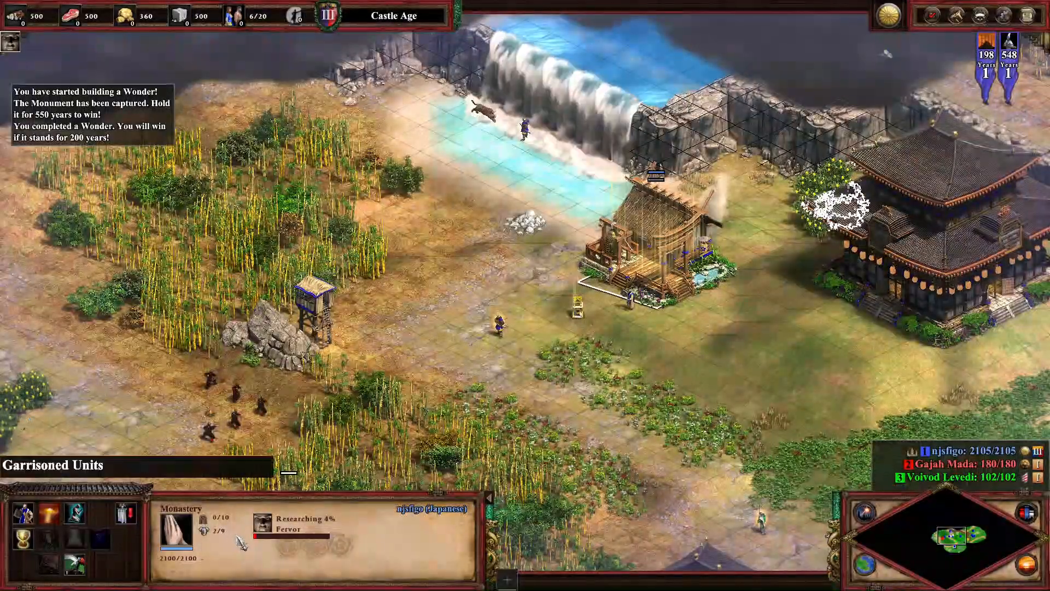
pyautogui.click(262, 533)
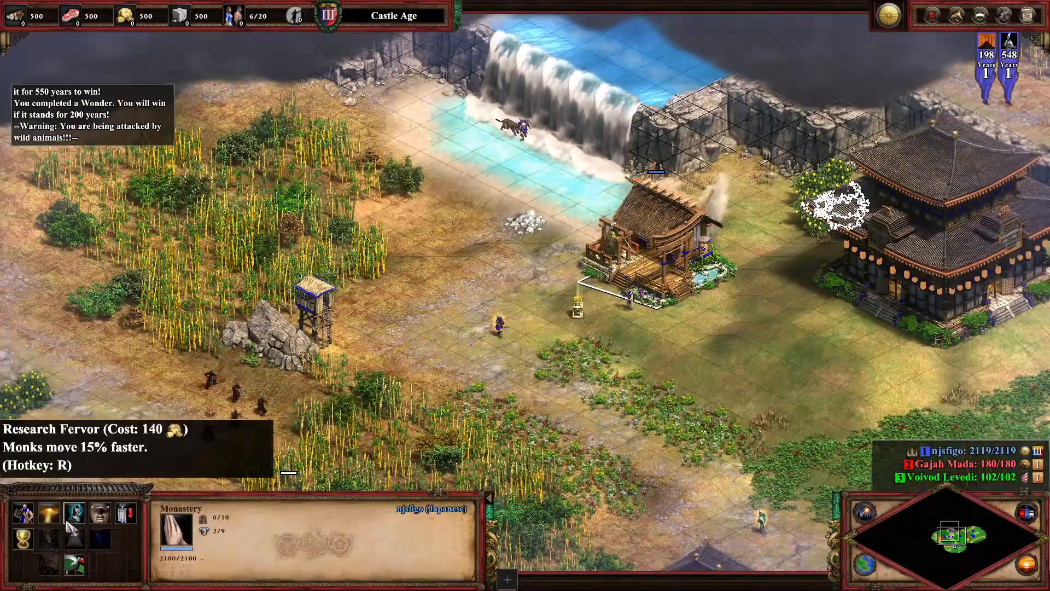
# Queue Fervor behind Sanctity research at the Monastery and try out the spawned Siege Onager
pyautogui.click(24, 539)
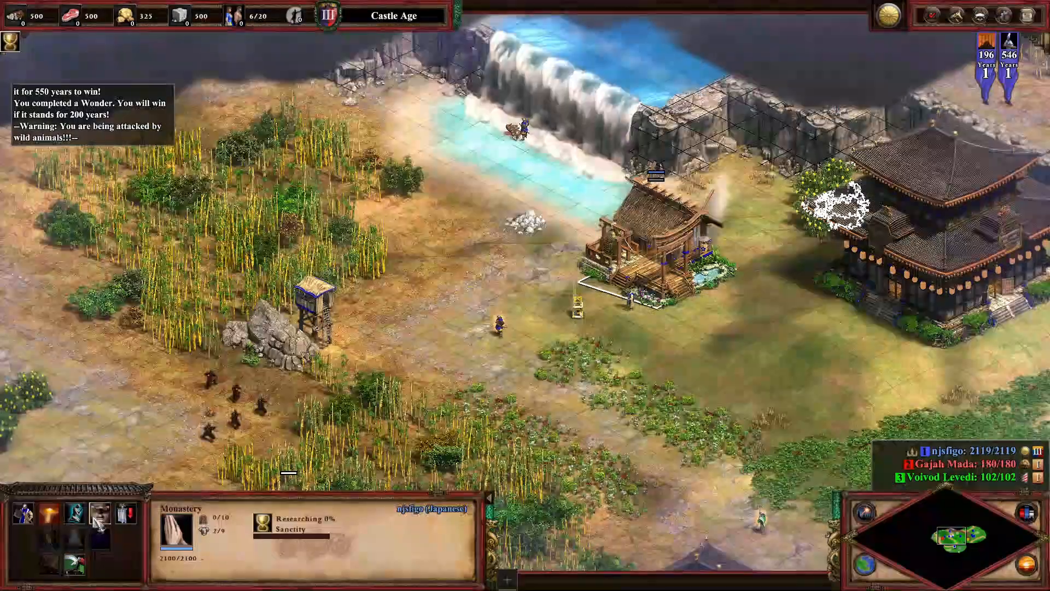
pyautogui.click(101, 515)
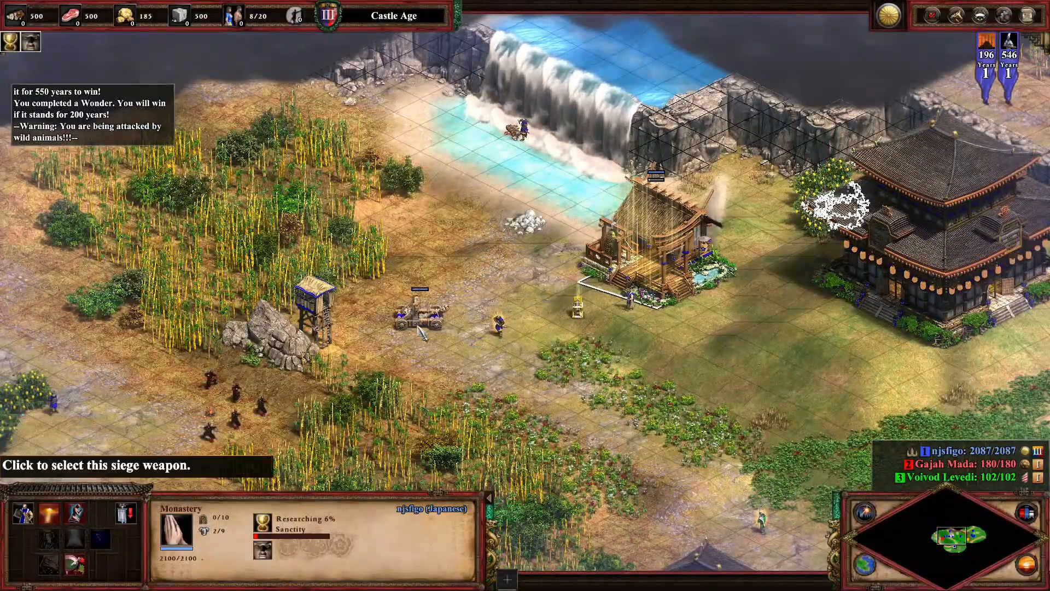
pyautogui.click(420, 312)
pyautogui.click(93, 402)
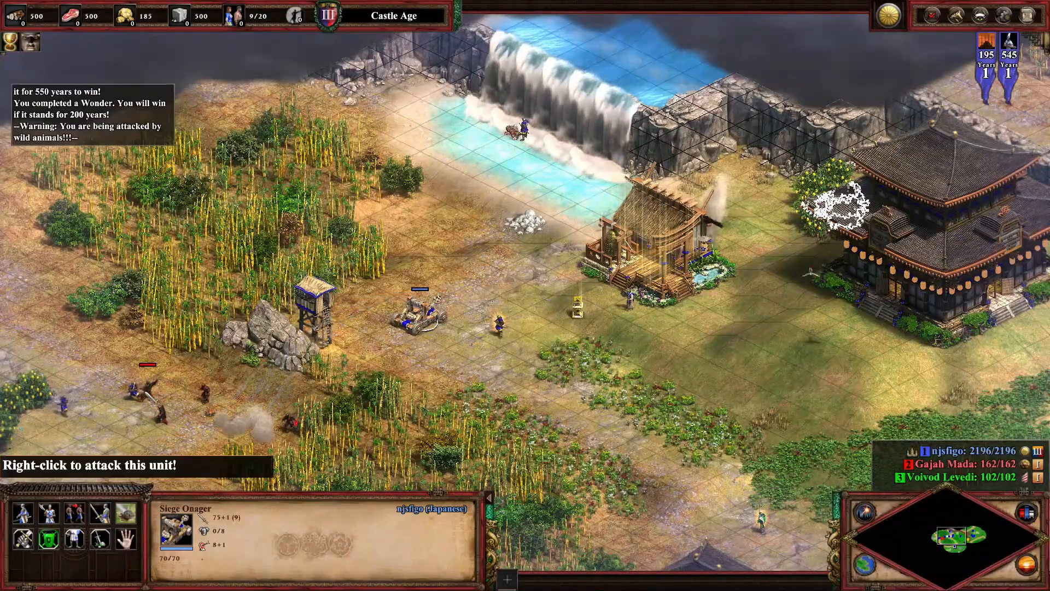
pyautogui.click(457, 251)
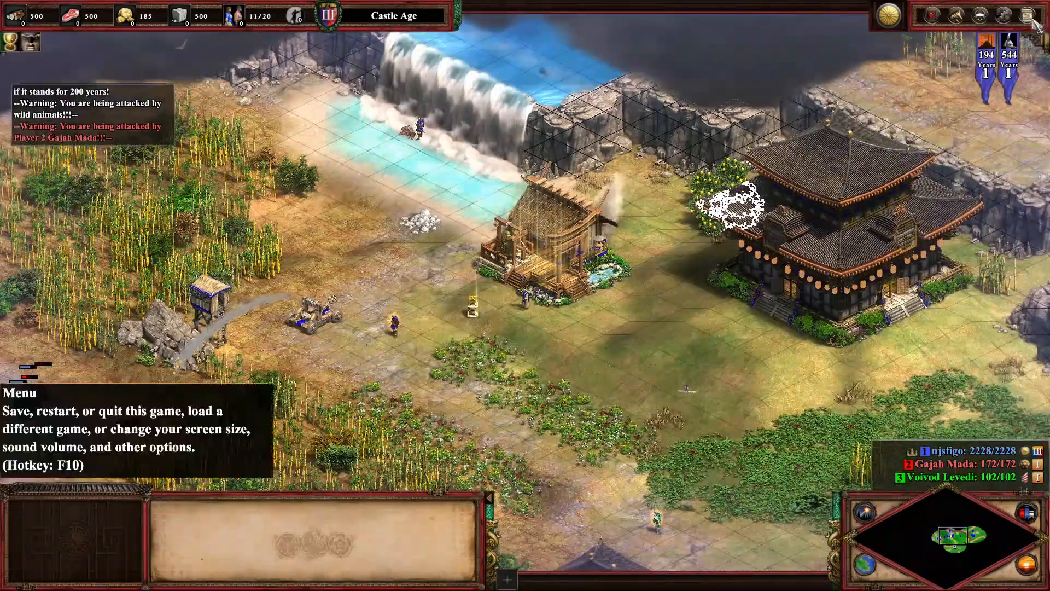
# Quit the second test game and reopen the trigger's Technology State condition in the scenario editor
pyautogui.click(1033, 22)
pyautogui.click(530, 242)
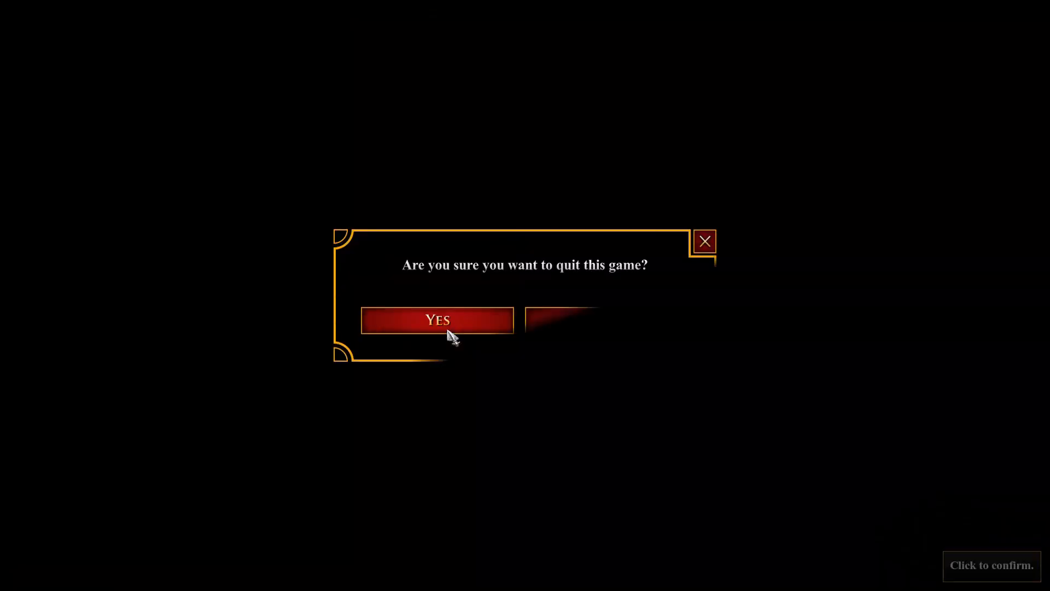
pyautogui.click(415, 330)
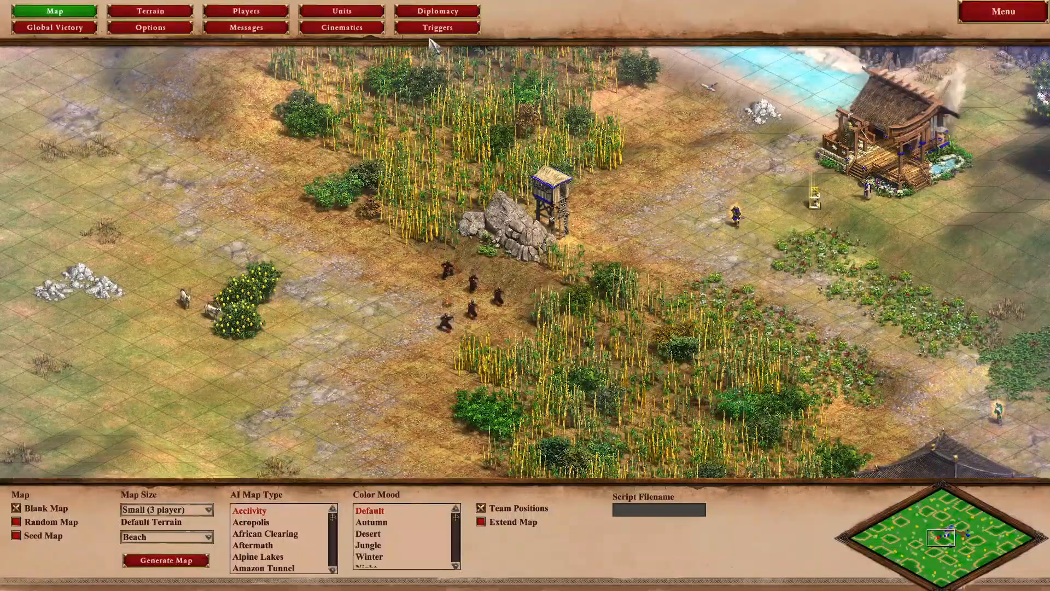
pyautogui.click(435, 28)
pyautogui.click(66, 259)
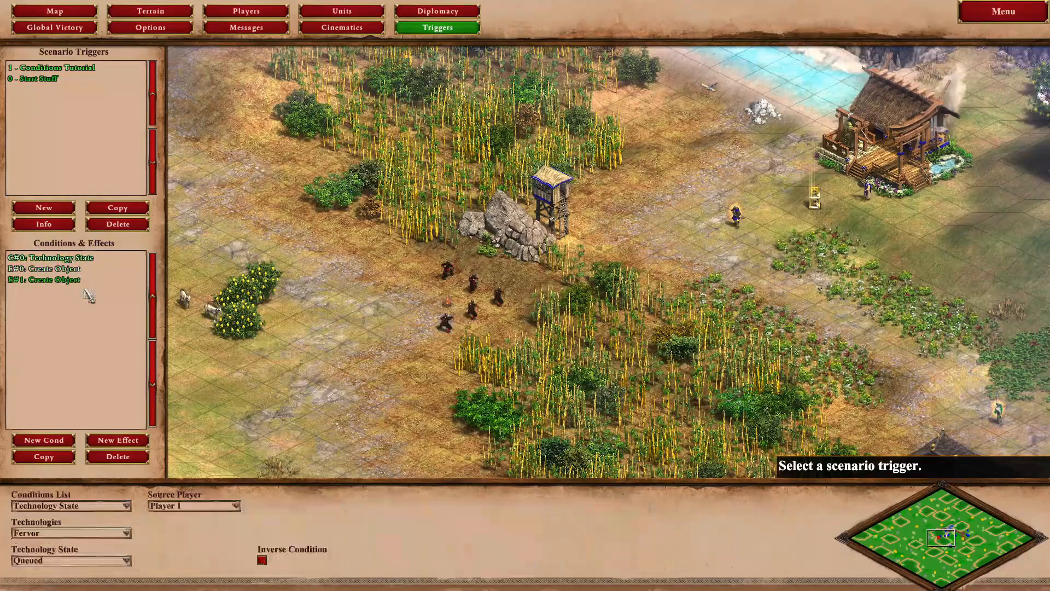
# Set the condition's technology state to Ready for Fervor and start a test of the scenario
pyautogui.click(72, 561)
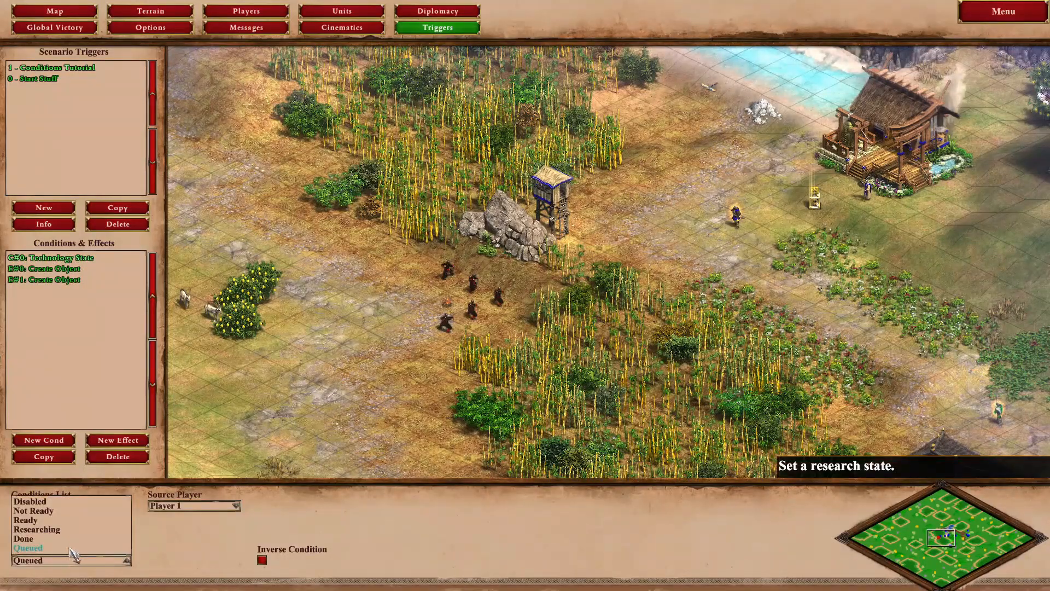
pyautogui.click(38, 520)
pyautogui.click(1003, 12)
pyautogui.click(531, 341)
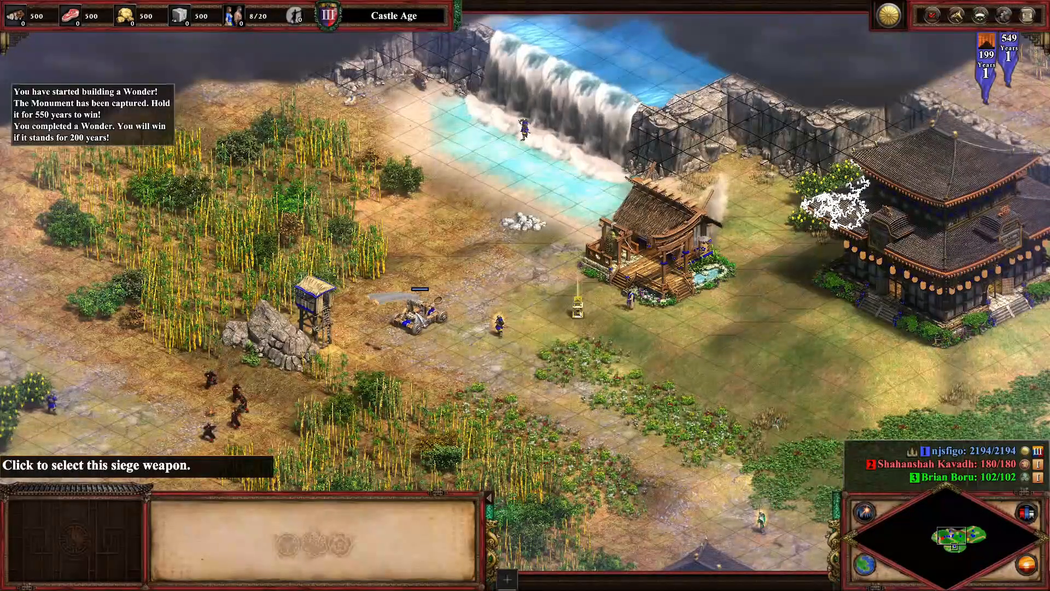
# Inspect the spawned Siege Onager and the Monastery's Fervor research option, and quit the test game
pyautogui.click(418, 315)
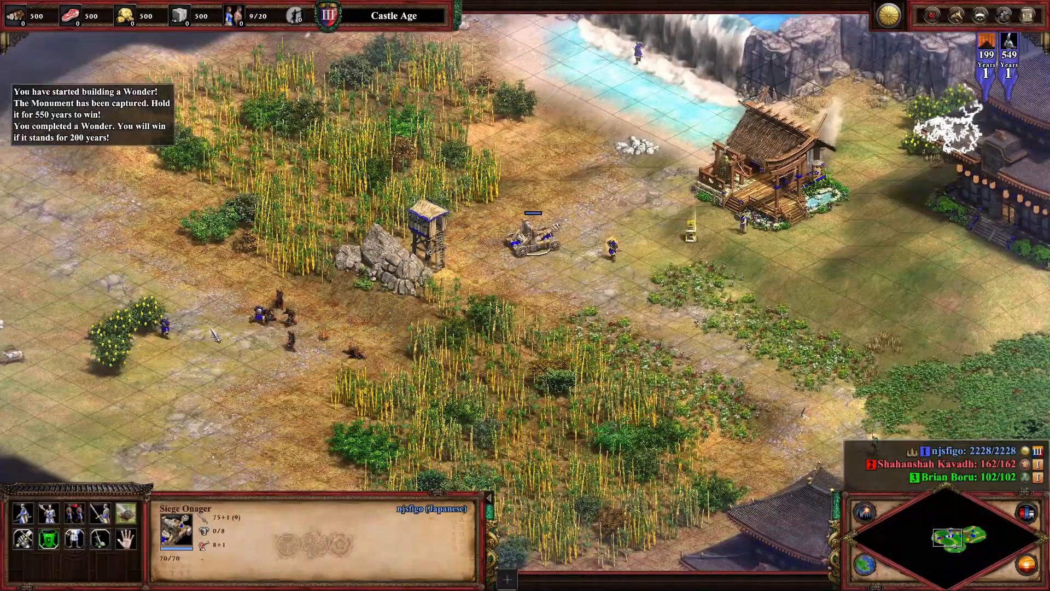
pyautogui.click(783, 167)
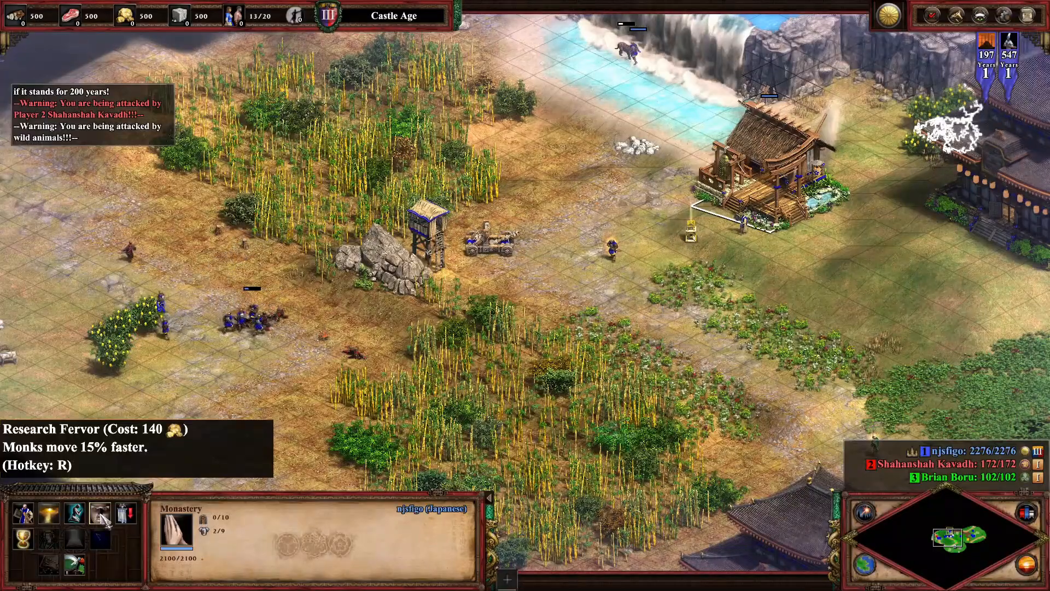
pyautogui.click(1028, 16)
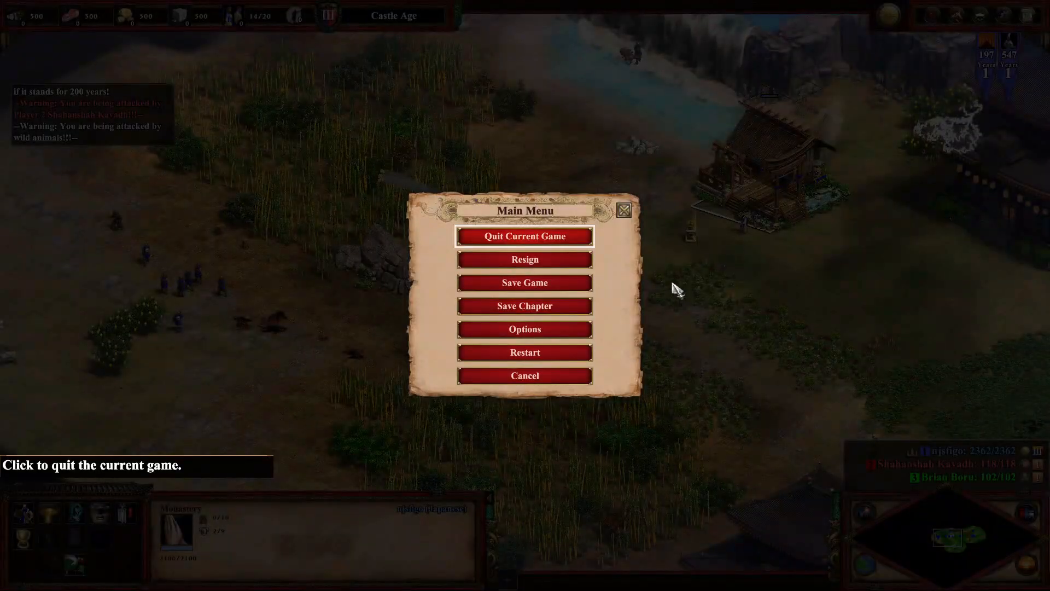
pyautogui.click(533, 243)
pyautogui.click(444, 324)
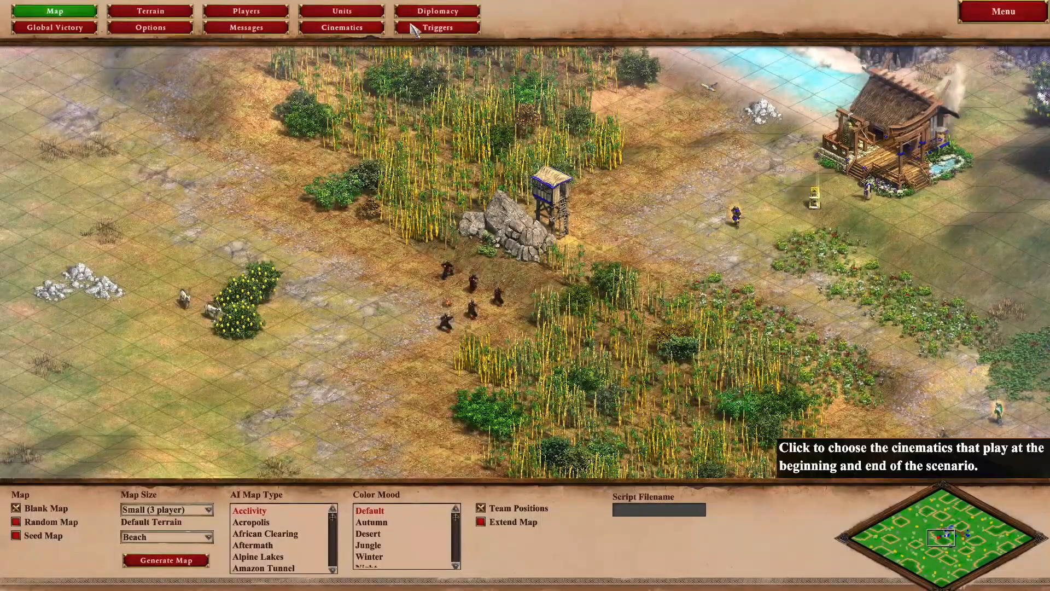
# Reopen the trigger's Technology State condition and change its technology to Faith
pyautogui.click(438, 27)
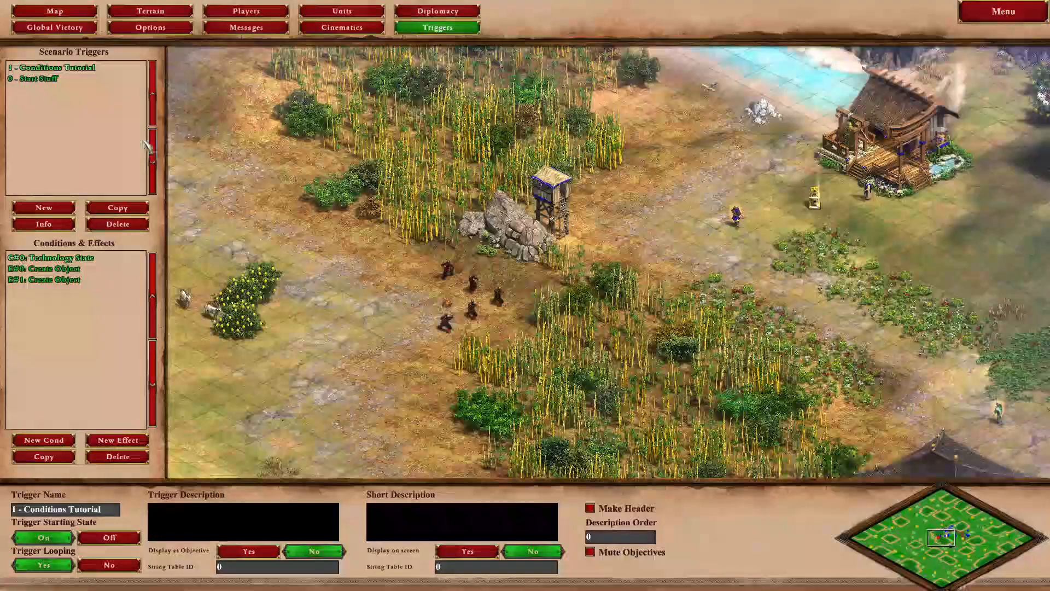
pyautogui.click(47, 260)
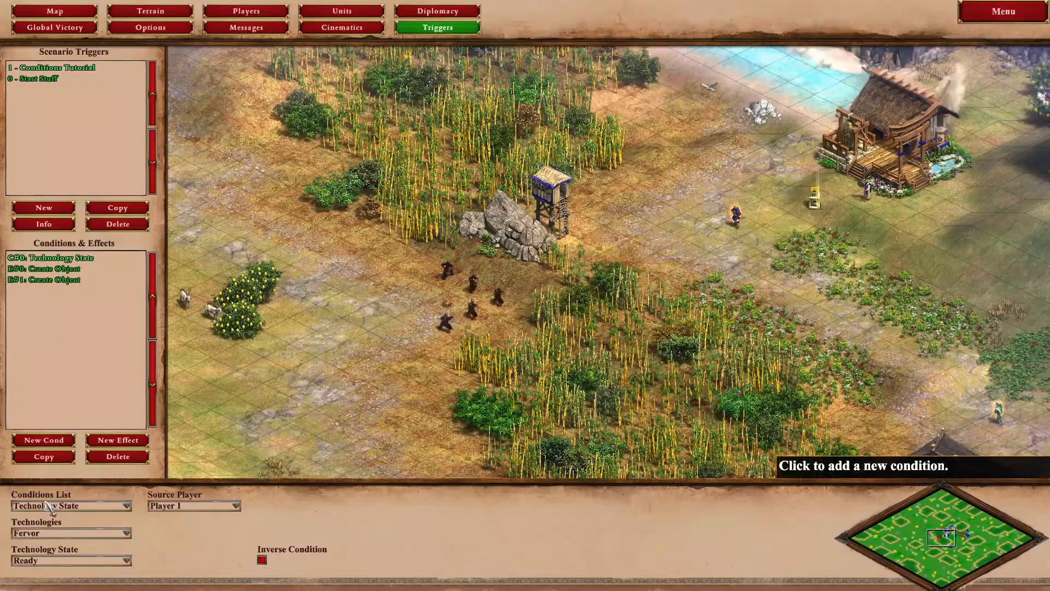
pyautogui.click(65, 533)
pyautogui.scroll(-3, 67, 486)
pyautogui.scroll(-1, 66, 485)
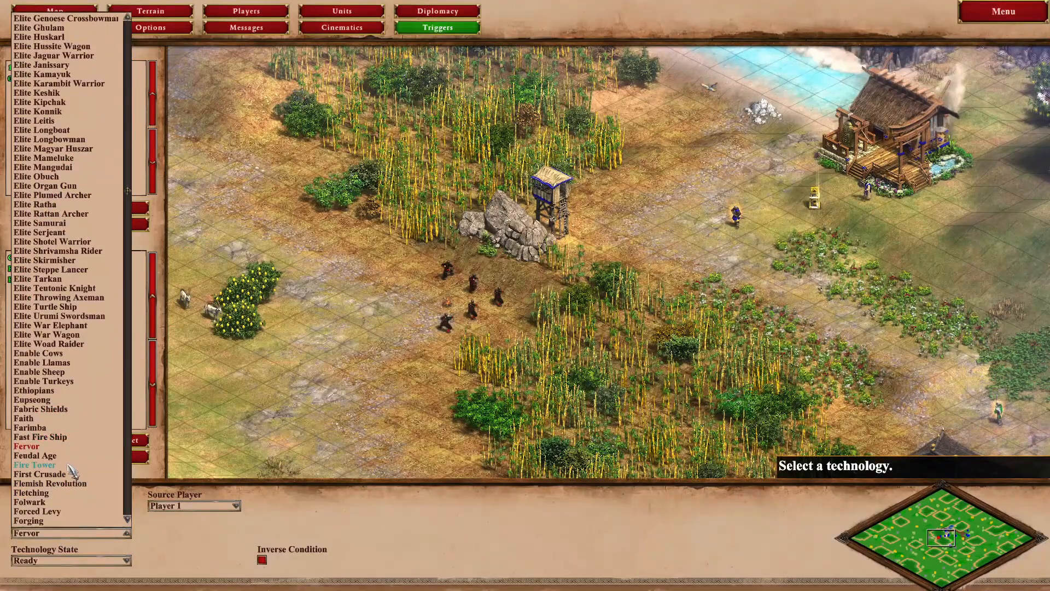
pyautogui.click(54, 421)
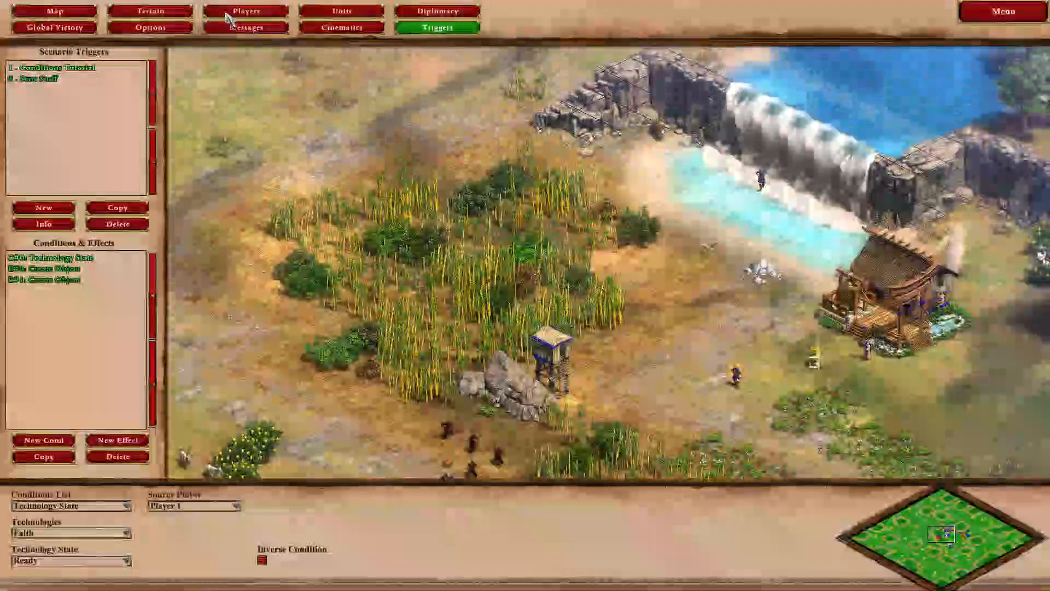
# Check Player 1's starting age in the player settings and start another test of the scenario
pyautogui.click(241, 12)
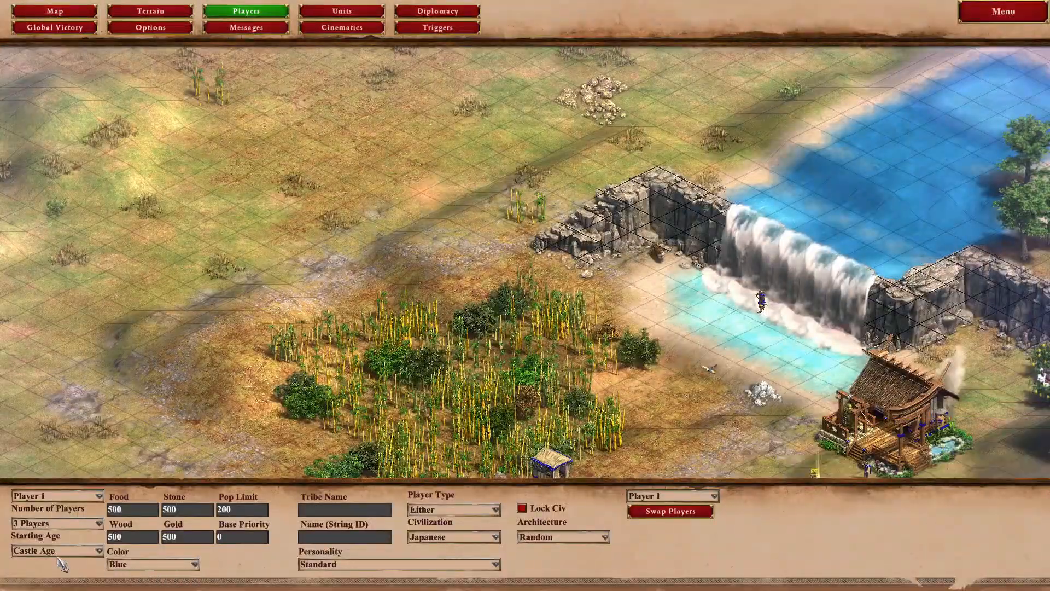
pyautogui.moveTo(82, 589)
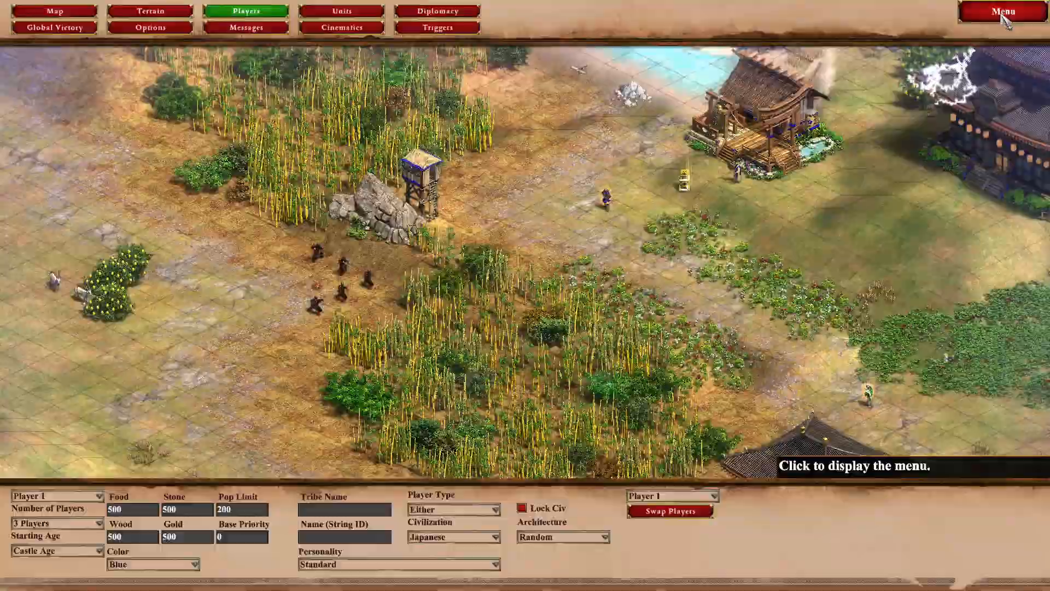
pyautogui.click(1003, 11)
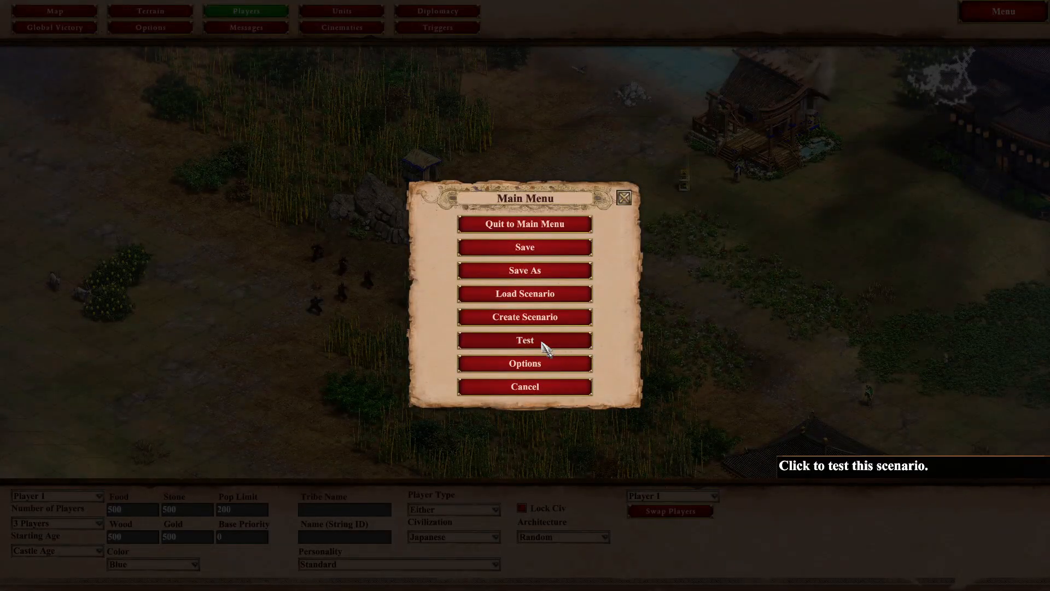
pyautogui.click(542, 342)
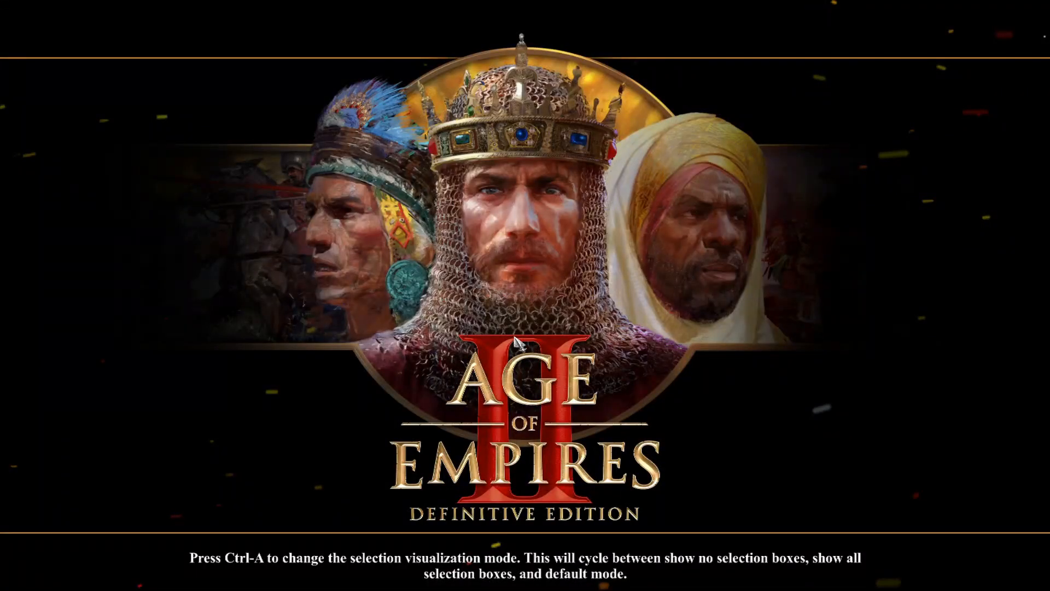
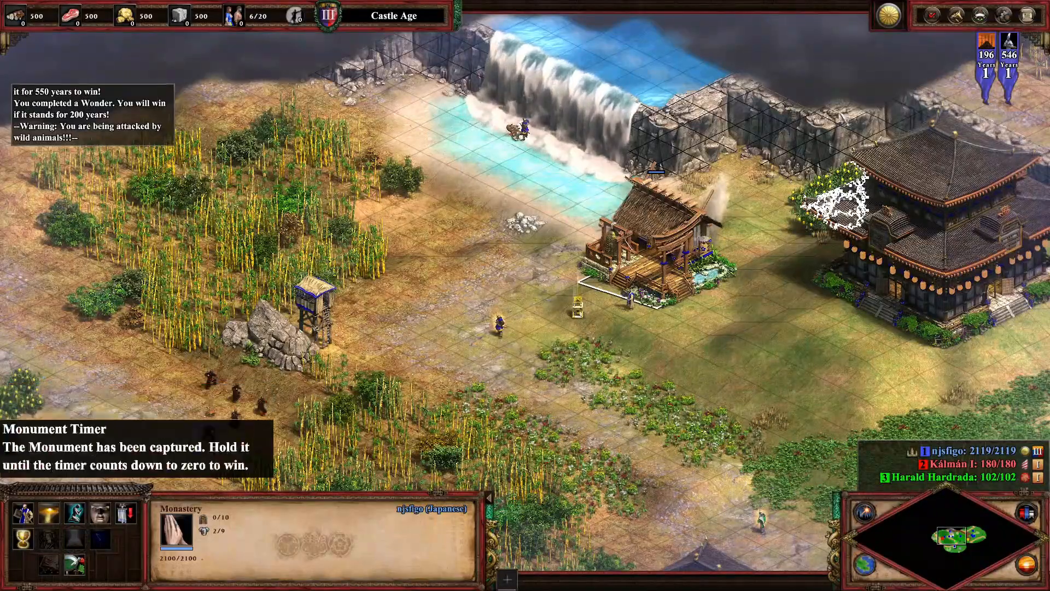
# Check the Monastery's available research in the Faith test, and quit back to the scenario editor
pyautogui.moveTo(1045, 60)
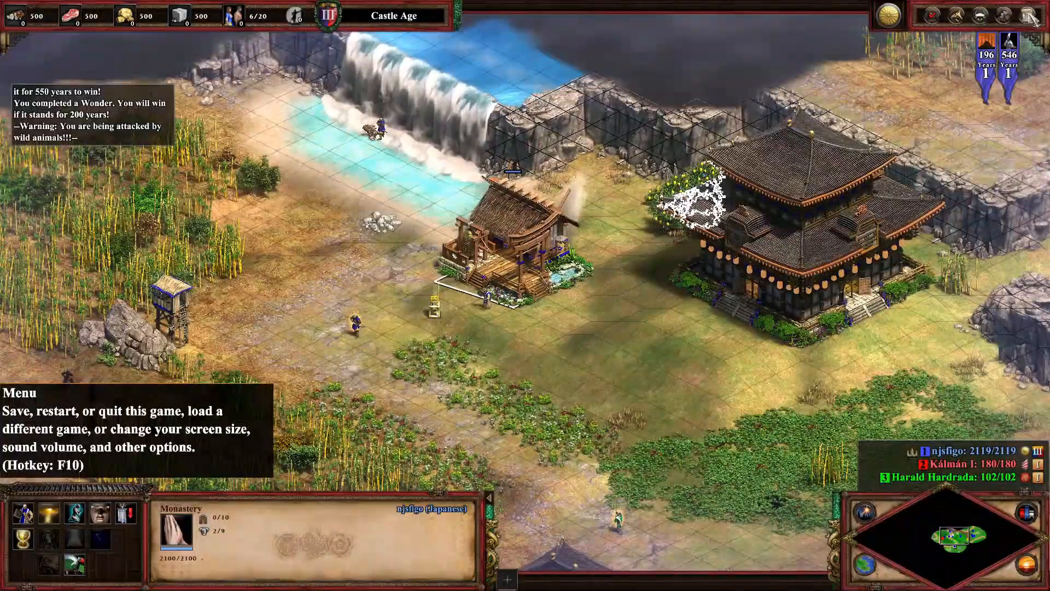
pyautogui.click(1027, 16)
pyautogui.click(554, 236)
pyautogui.click(451, 323)
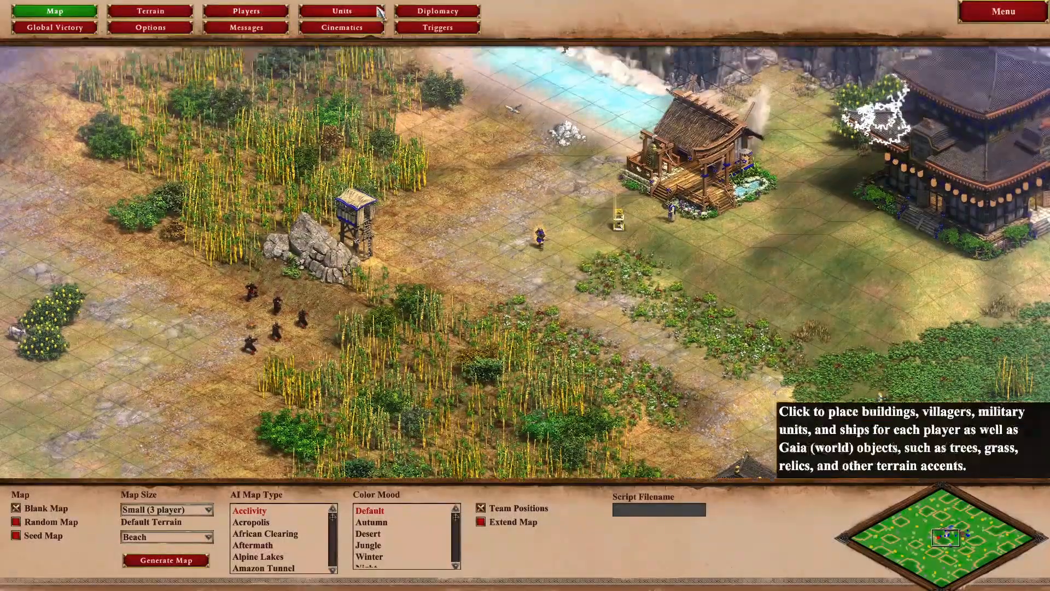
# Set Player 1's starting gold to 0 in the player settings
pyautogui.click(365, 14)
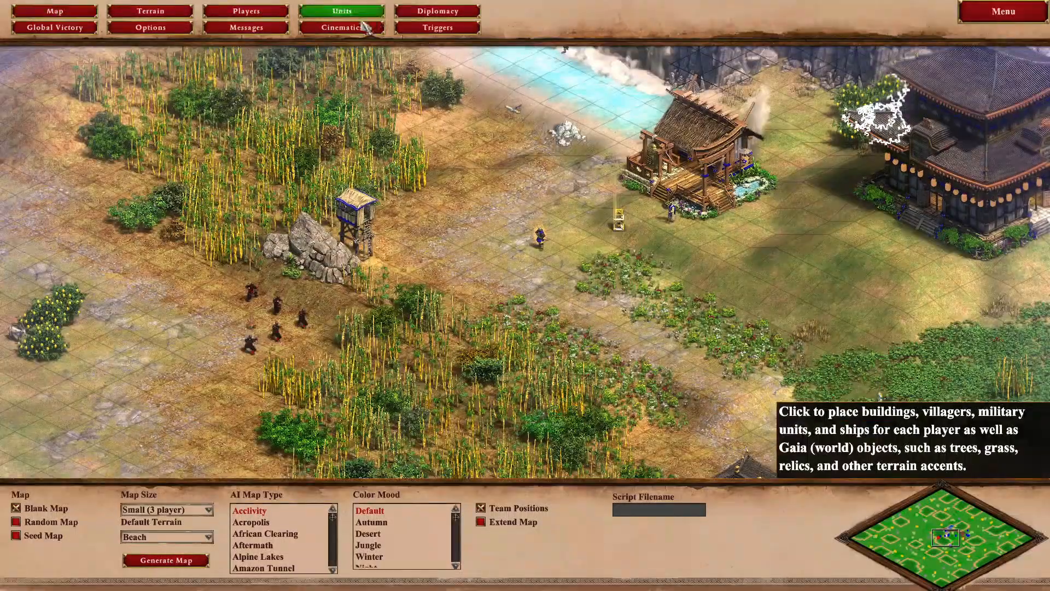
pyautogui.click(211, 14)
pyautogui.click(171, 537)
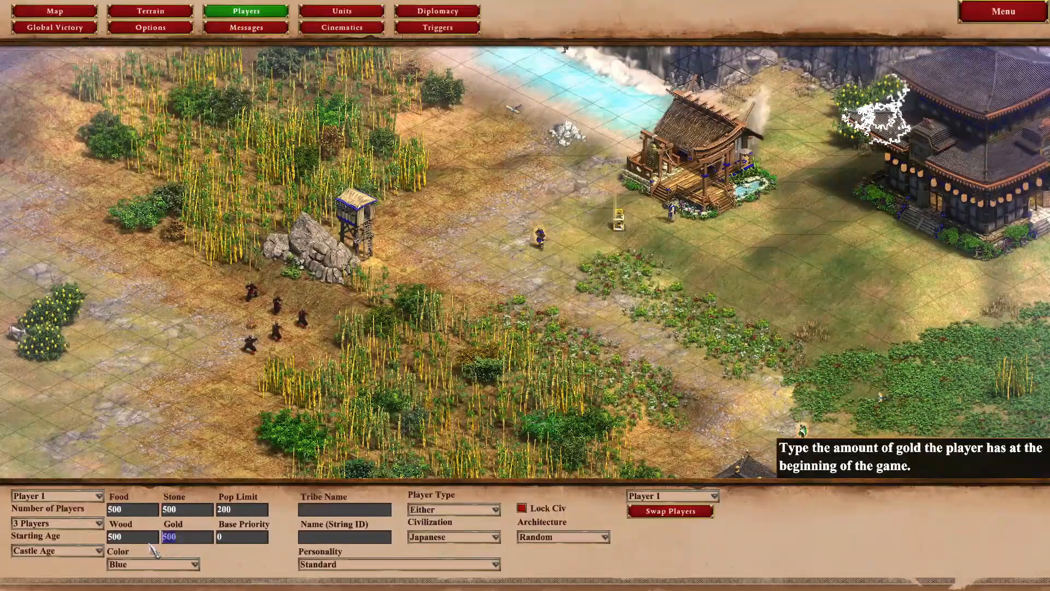
pyautogui.write('0')
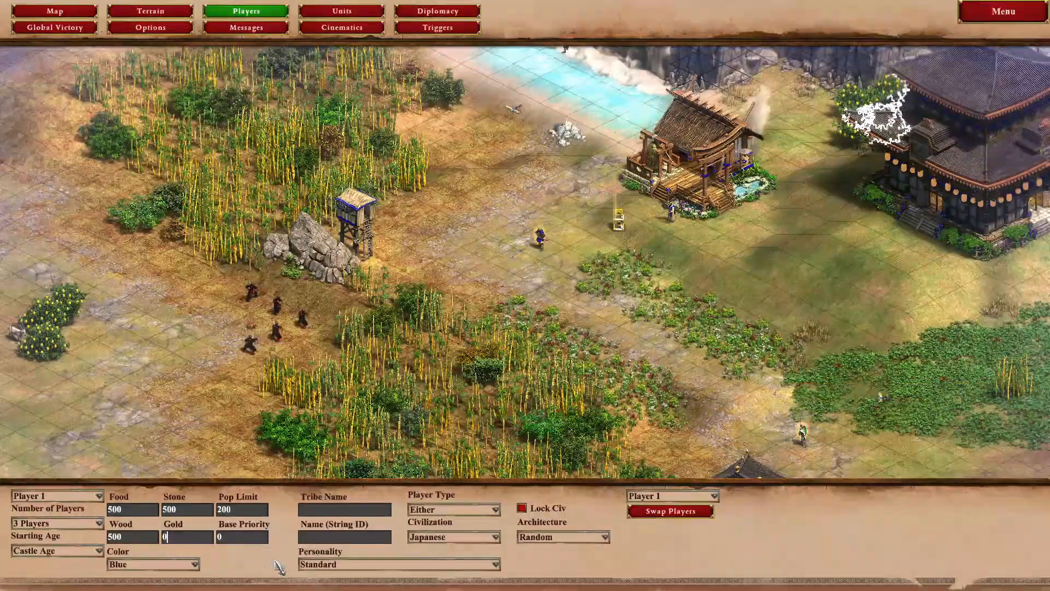
# Reopen the trigger's Technology State condition and set it to Fervor with the technology state Ready
pyautogui.click(459, 29)
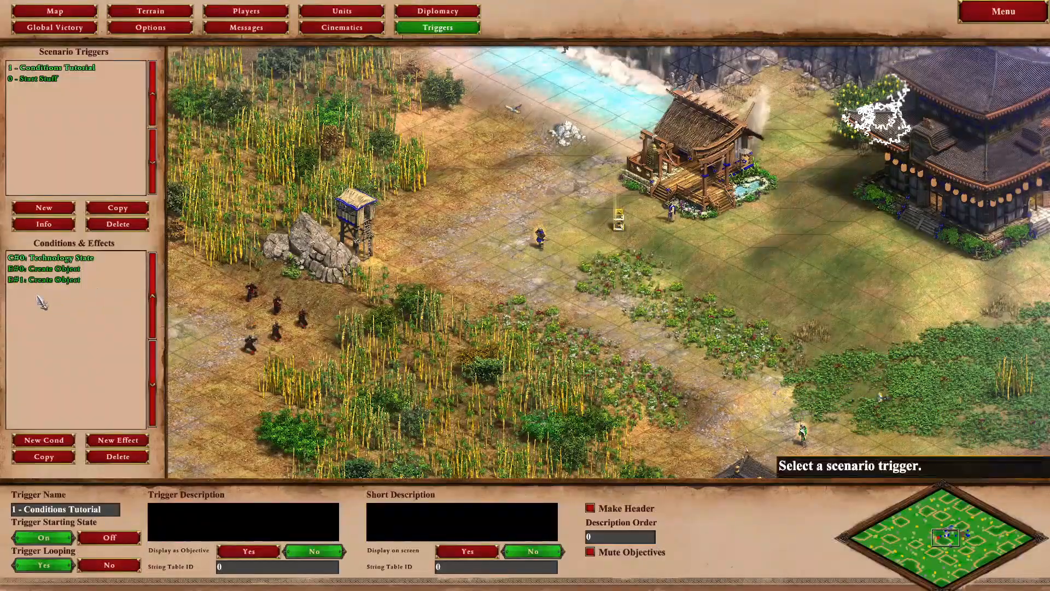
pyautogui.click(57, 258)
pyautogui.click(112, 534)
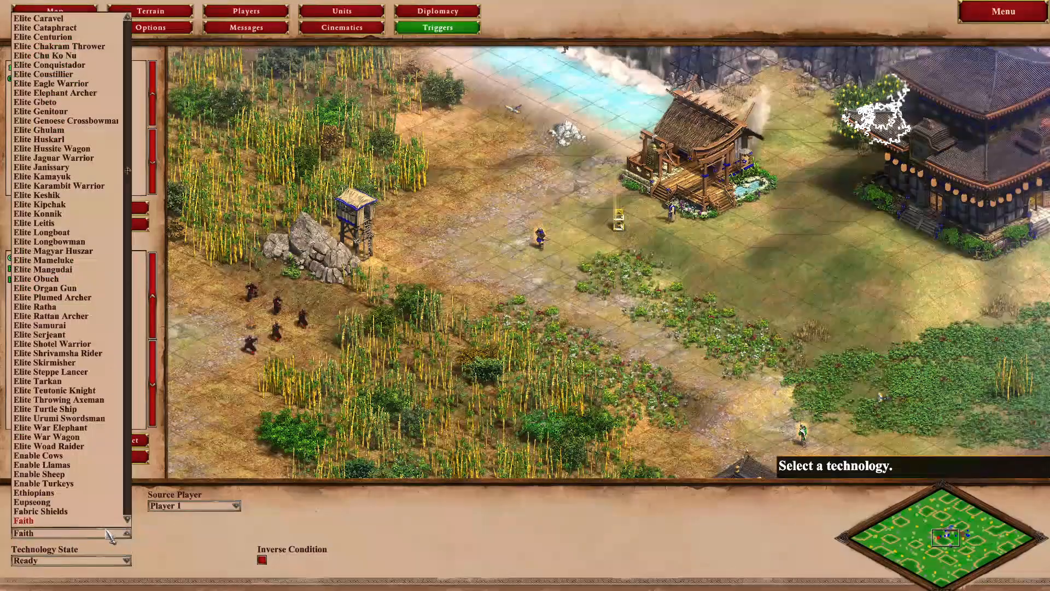
pyautogui.scroll(-2, 76, 502)
pyautogui.click(69, 484)
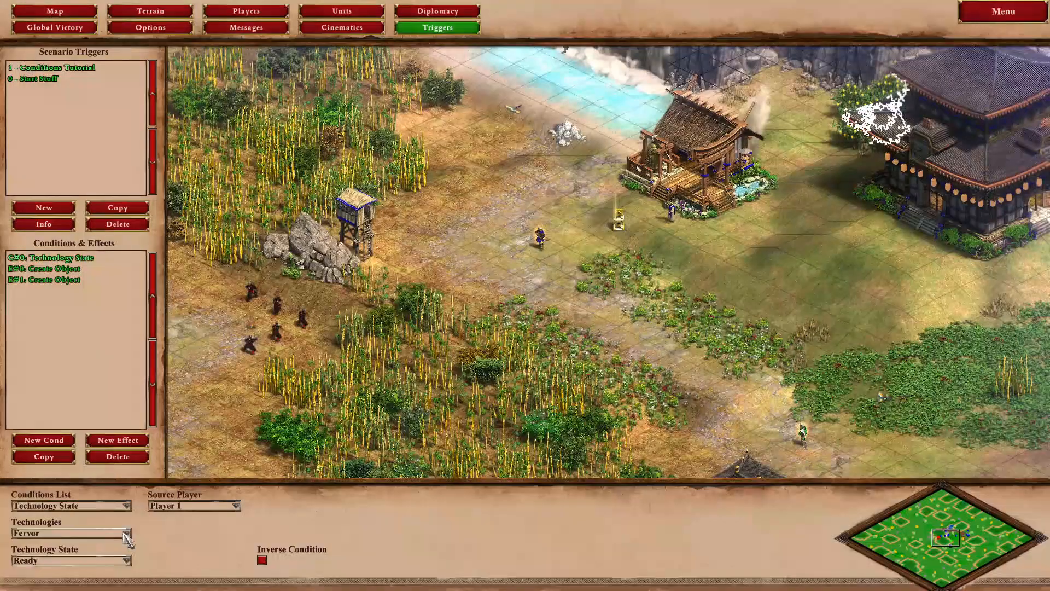
pyautogui.click(112, 561)
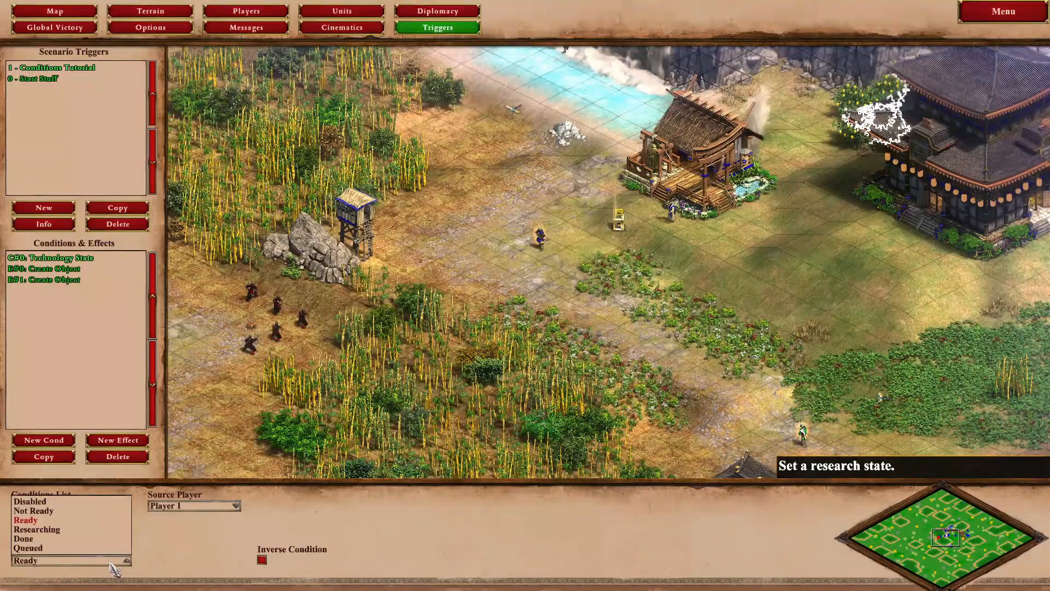
pyautogui.click(46, 520)
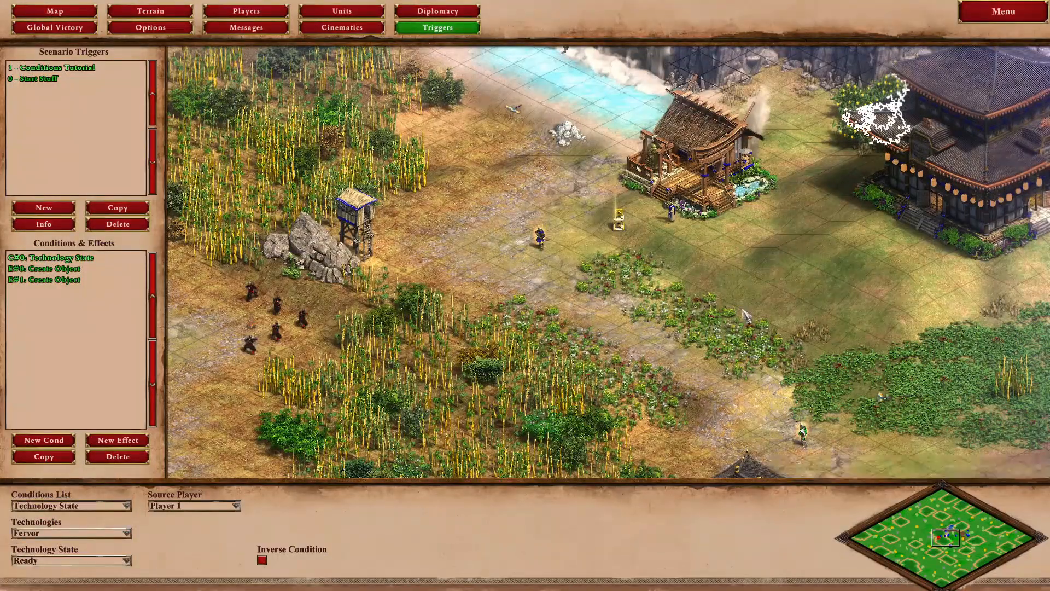
# Test the scenario without starting gold and inspect a spawned Siege Onager and the Monastery's research options
pyautogui.click(1013, 16)
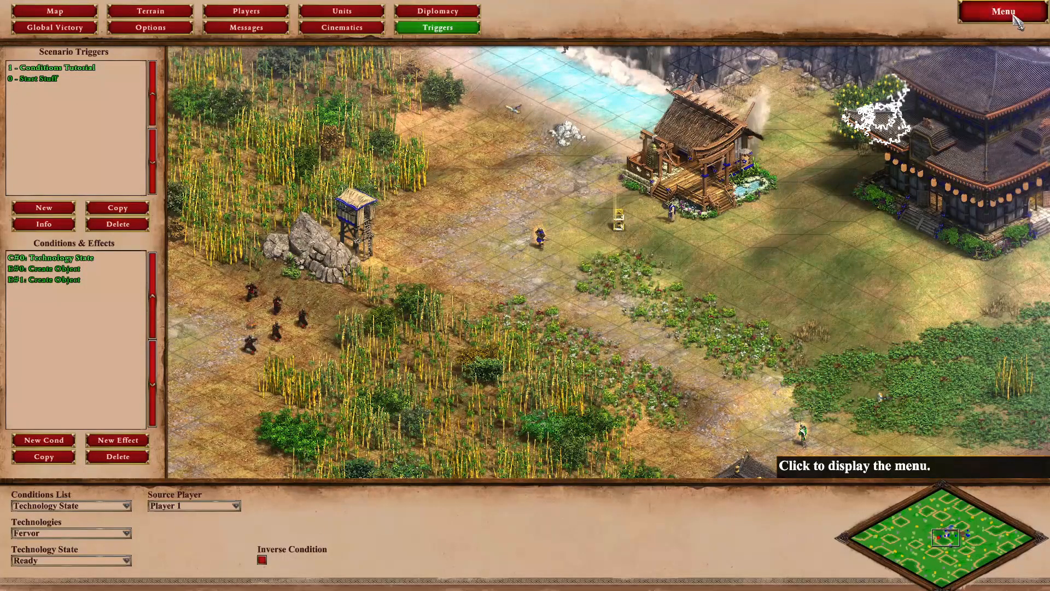
pyautogui.click(544, 343)
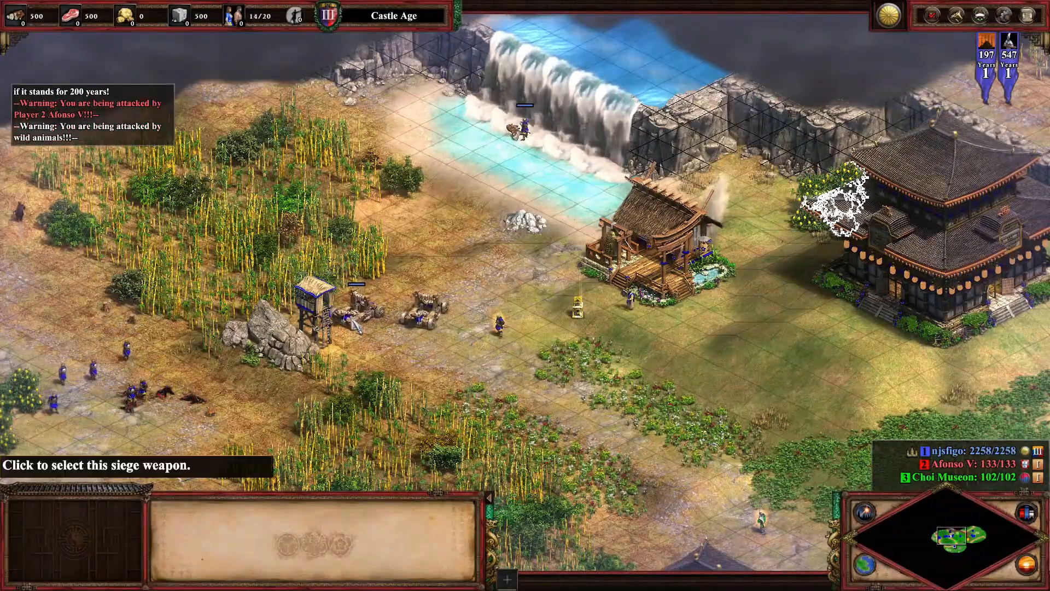
pyautogui.click(435, 306)
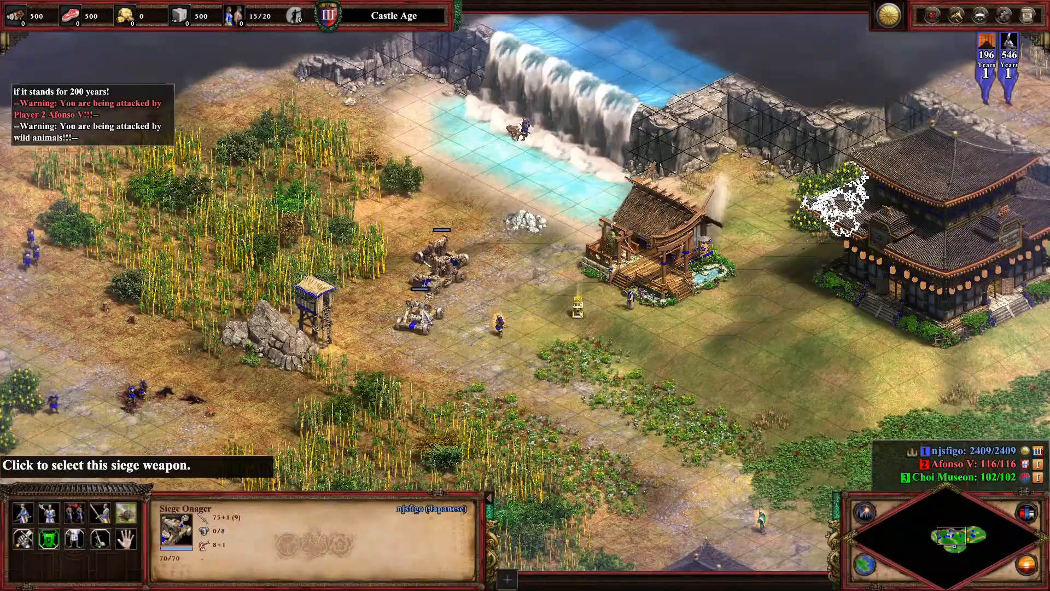
pyautogui.click(672, 249)
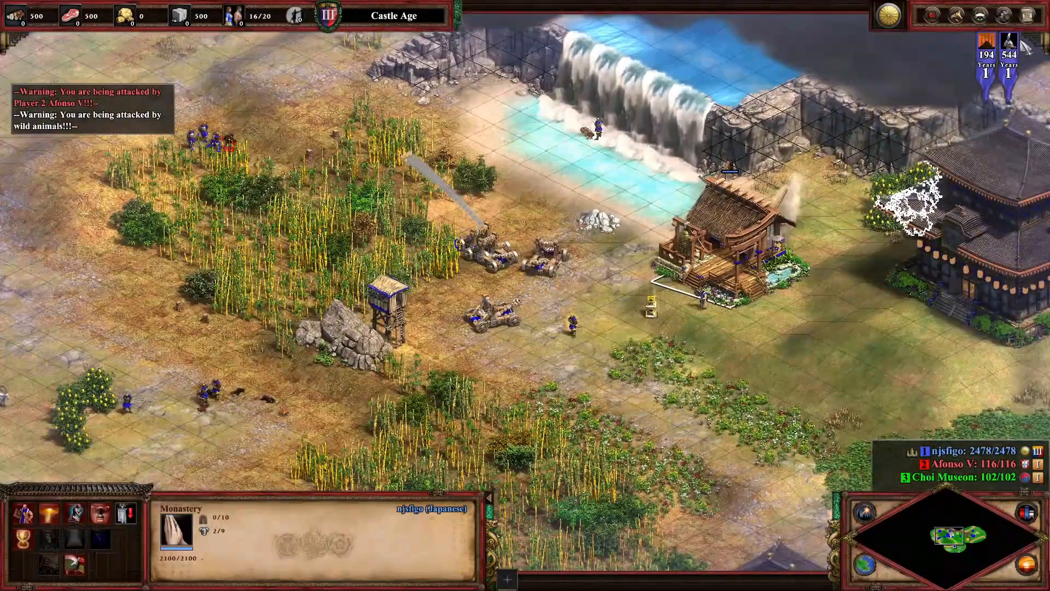
# Quit the zero-gold test game and reopen the trigger's Technology State condition
pyautogui.click(1027, 15)
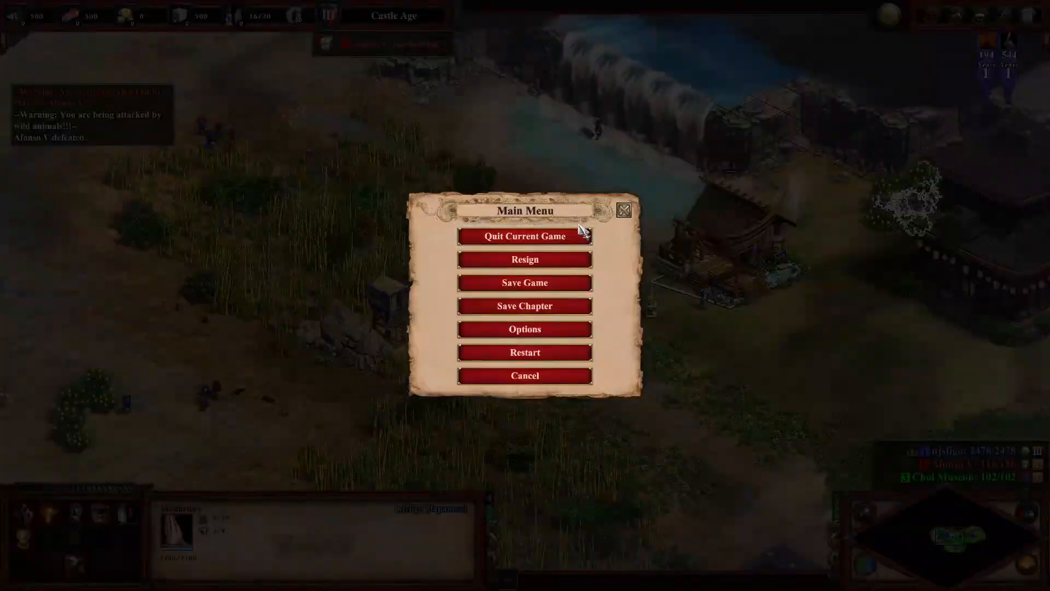
pyautogui.click(575, 236)
pyautogui.click(444, 329)
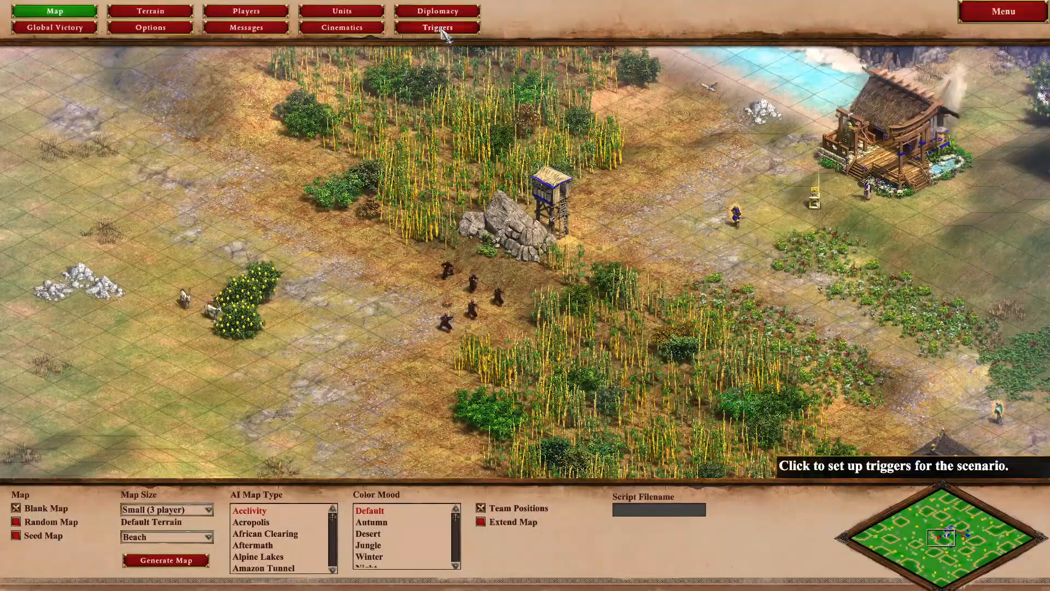
pyautogui.click(438, 27)
pyautogui.click(54, 258)
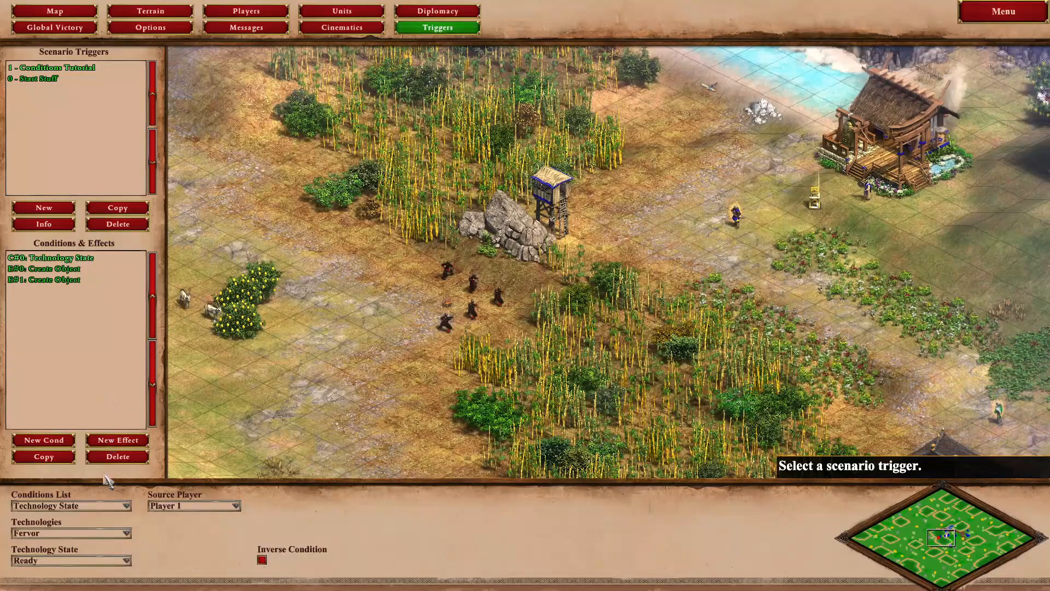
# Set the trigger's Technology State condition to the technology Hindustanis with the state Disabled
pyautogui.click(98, 558)
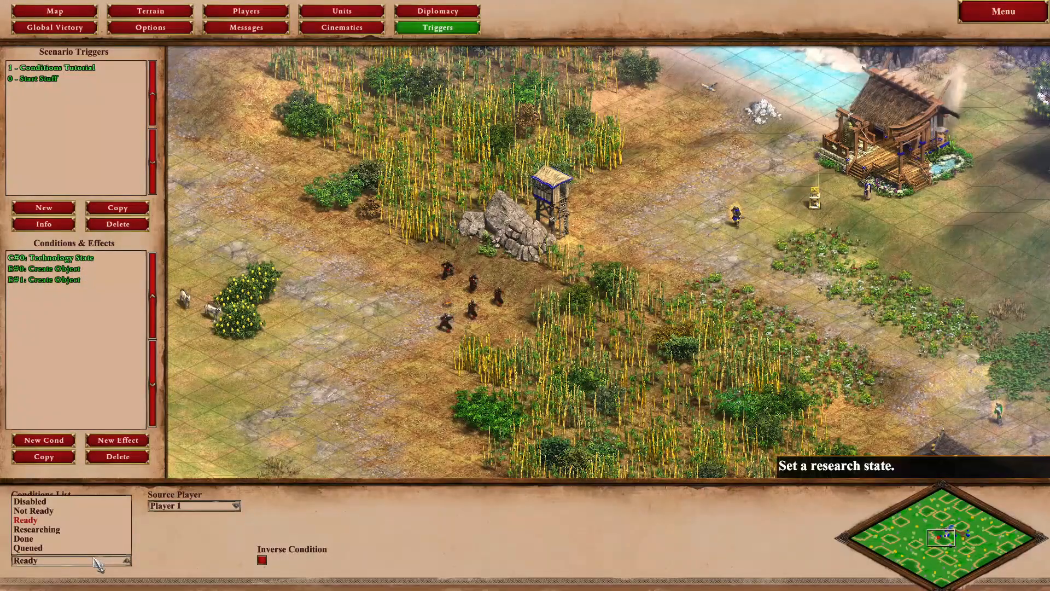
pyautogui.click(50, 501)
pyautogui.click(124, 531)
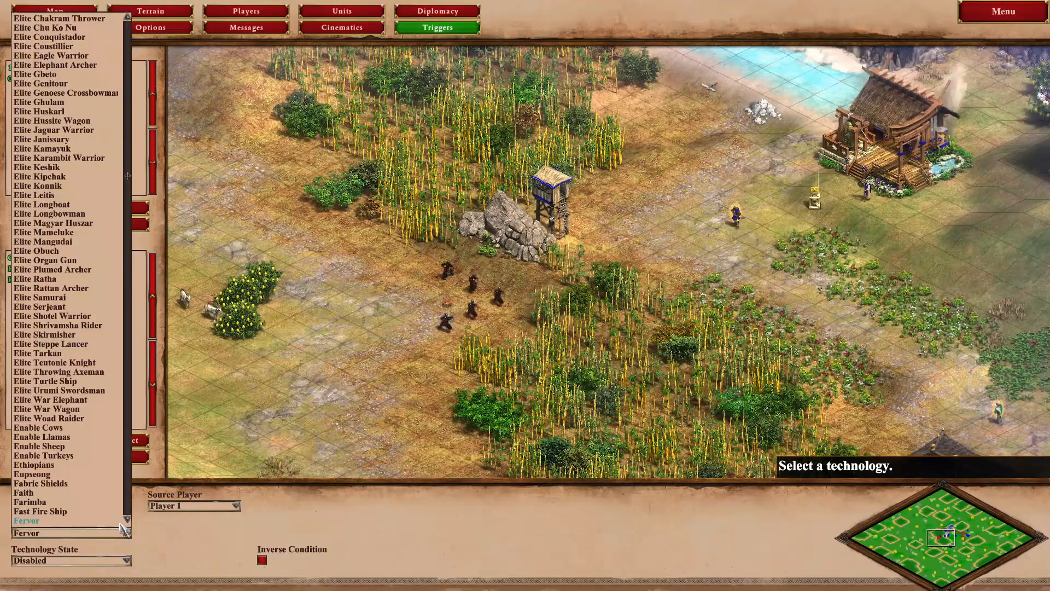
pyautogui.scroll(-8, 54, 306)
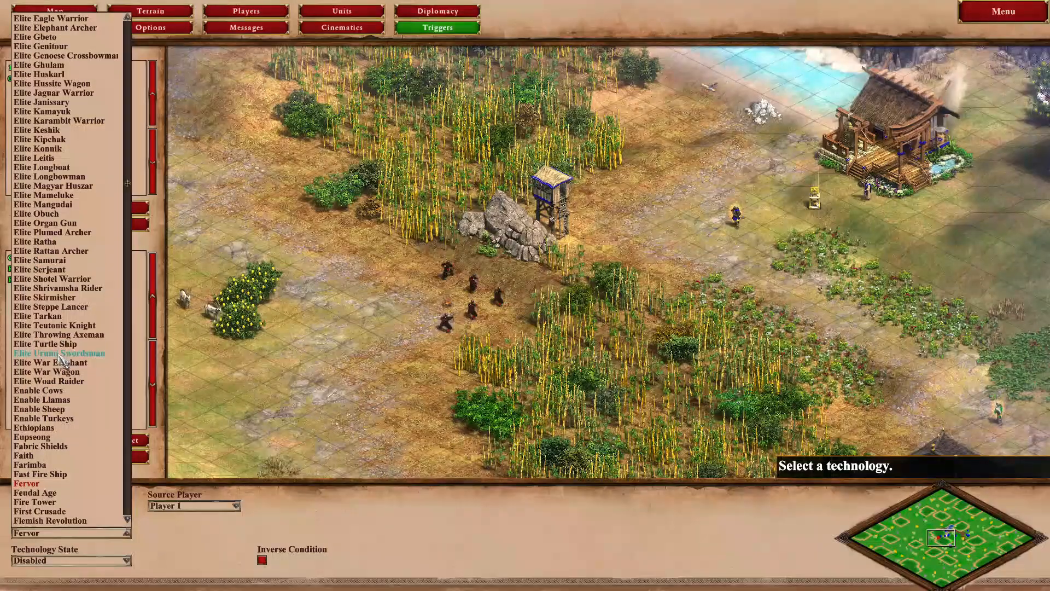
pyautogui.scroll(-8, 63, 493)
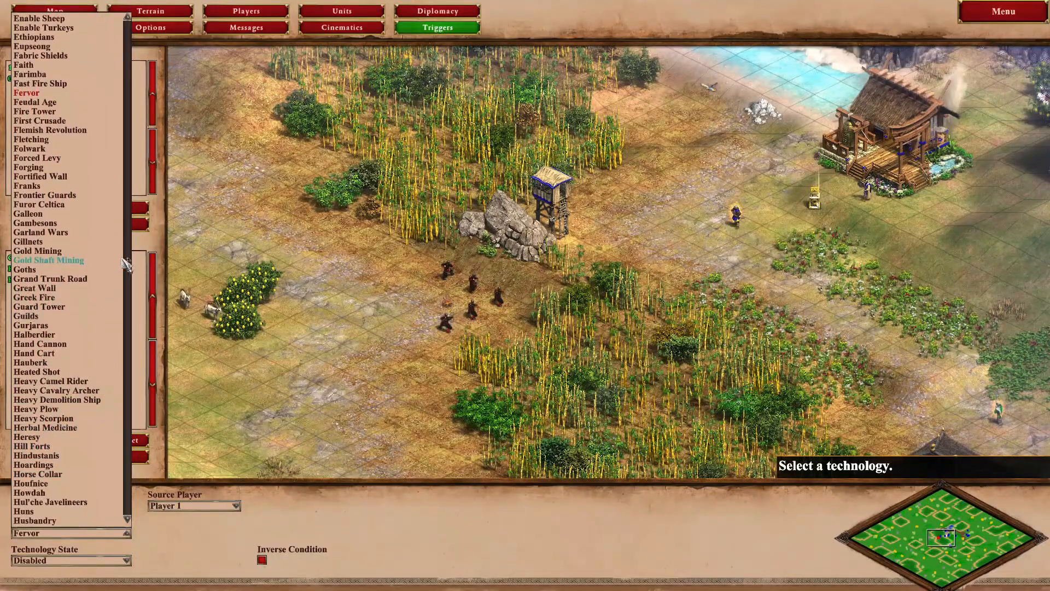
pyautogui.click(62, 456)
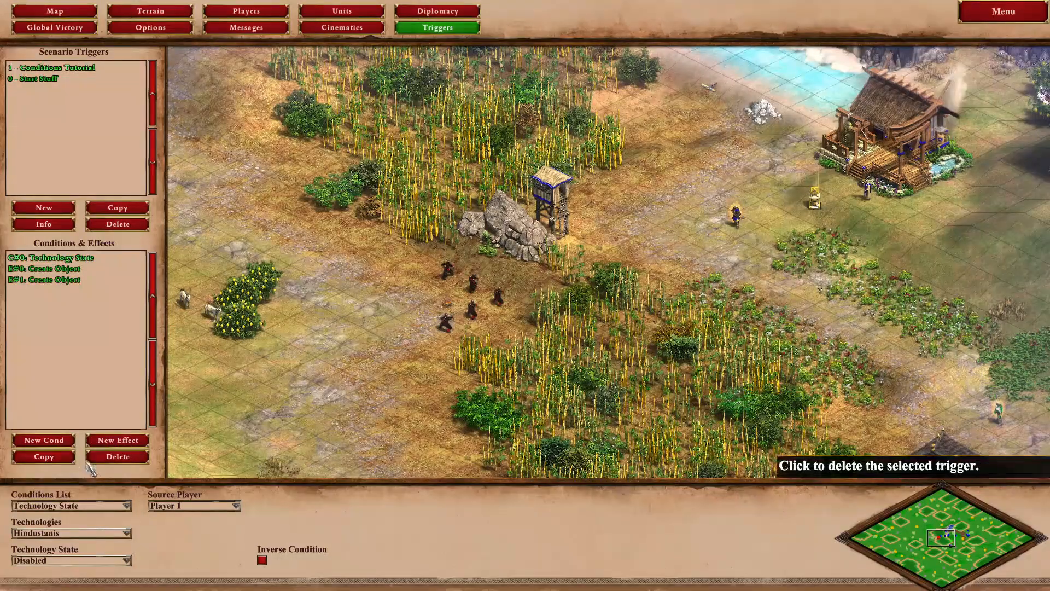
# Test the scenario with the Hindustanis condition, inspecting the siege weapon near the watch tower, and quit the test game
pyautogui.click(1006, 12)
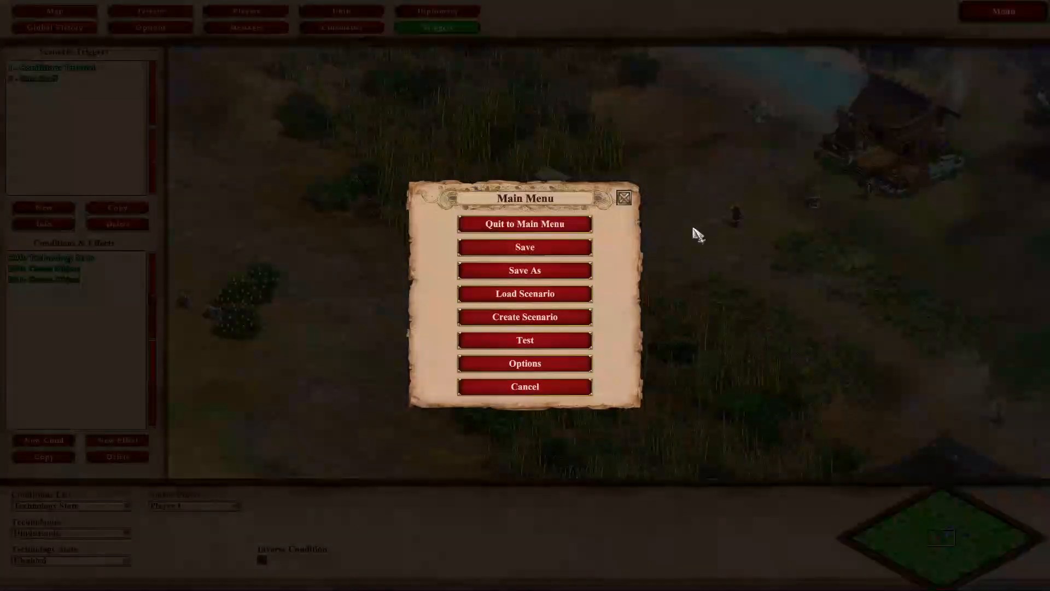
pyautogui.click(515, 350)
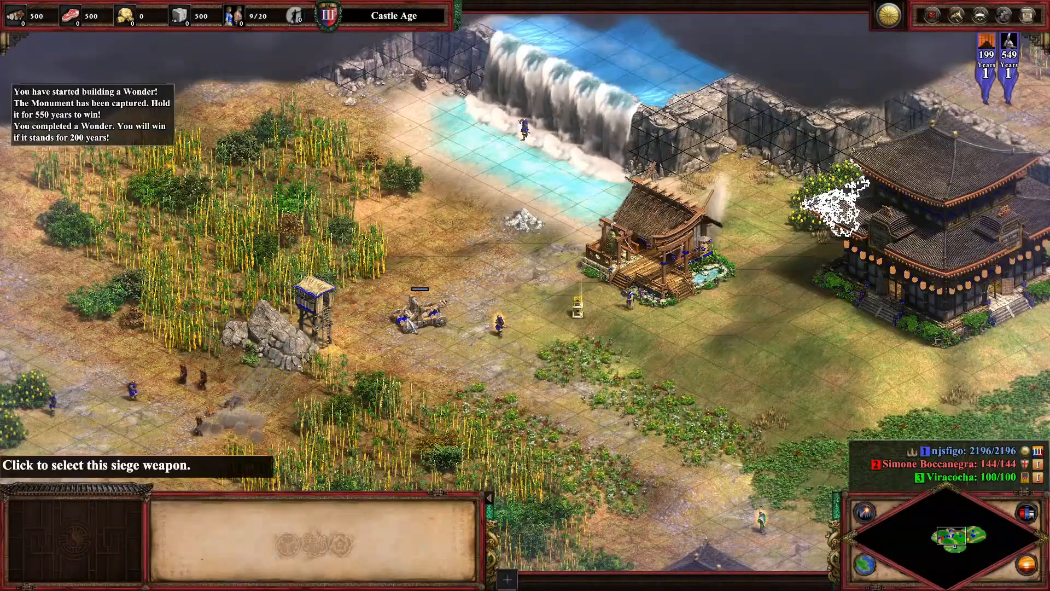
pyautogui.click(418, 315)
pyautogui.click(176, 385)
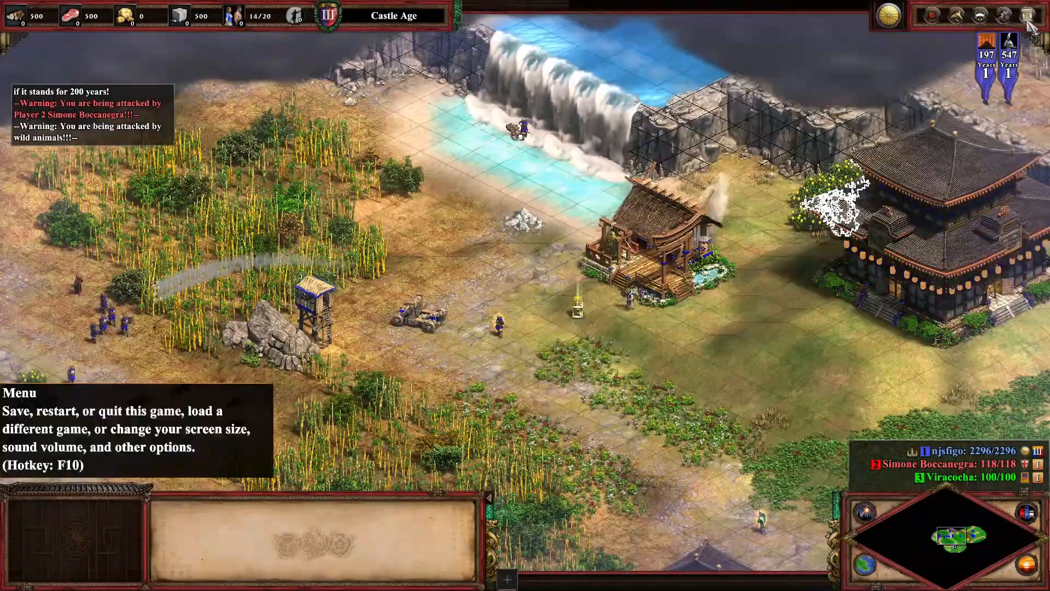
pyautogui.click(1028, 20)
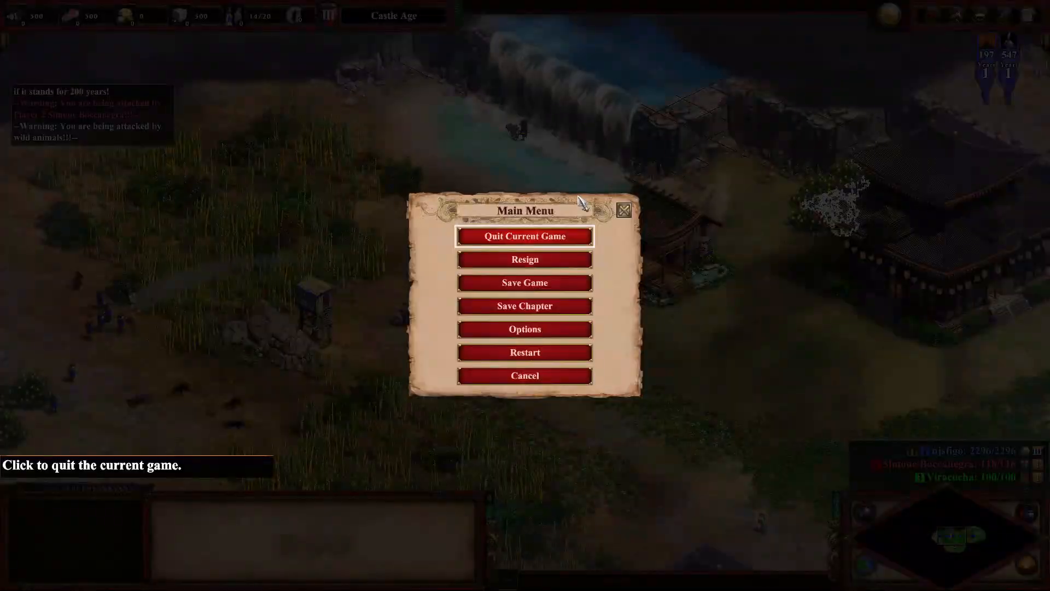
pyautogui.click(546, 241)
pyautogui.click(430, 327)
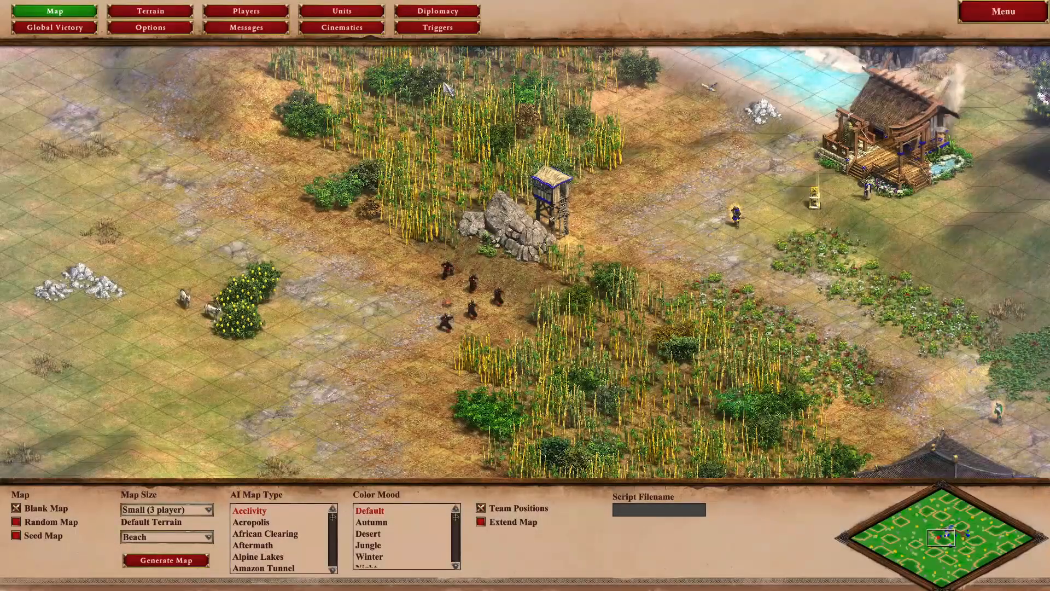
# Reopen the trigger's Technology State condition and set its technology to Fervor
pyautogui.click(440, 28)
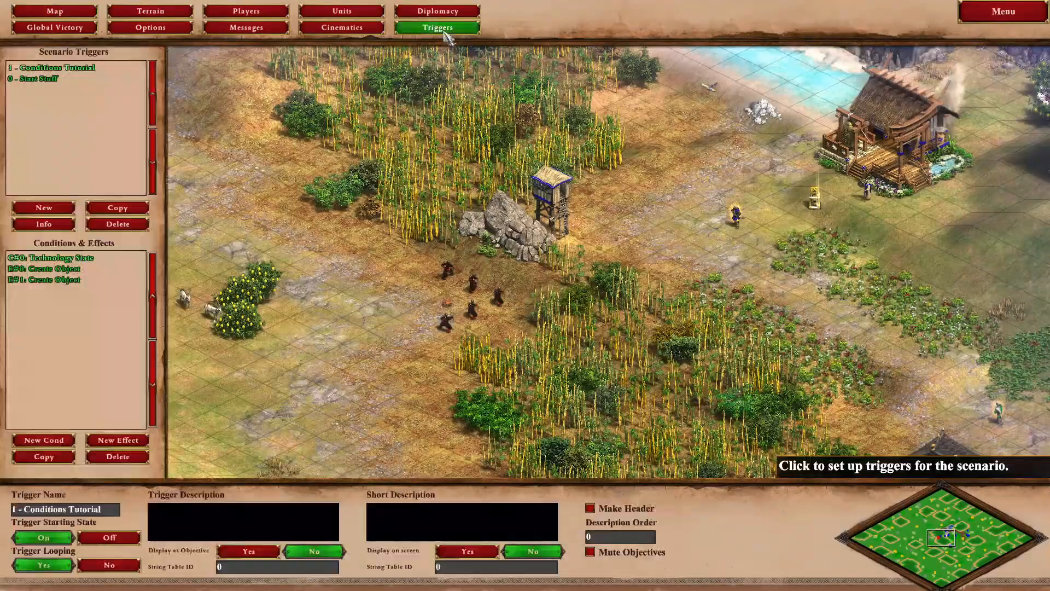
pyautogui.click(82, 258)
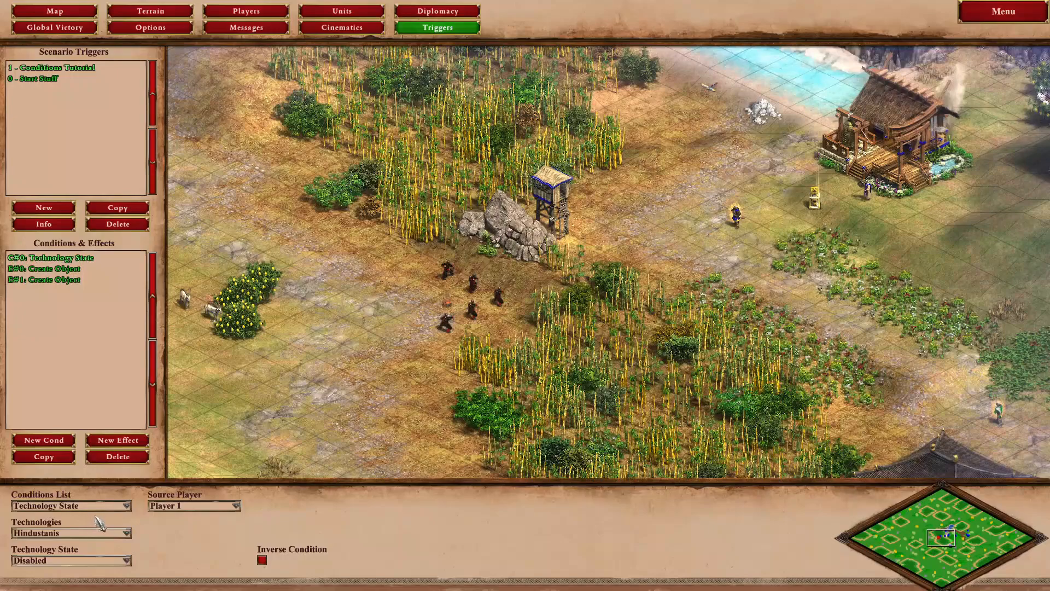
pyautogui.click(117, 533)
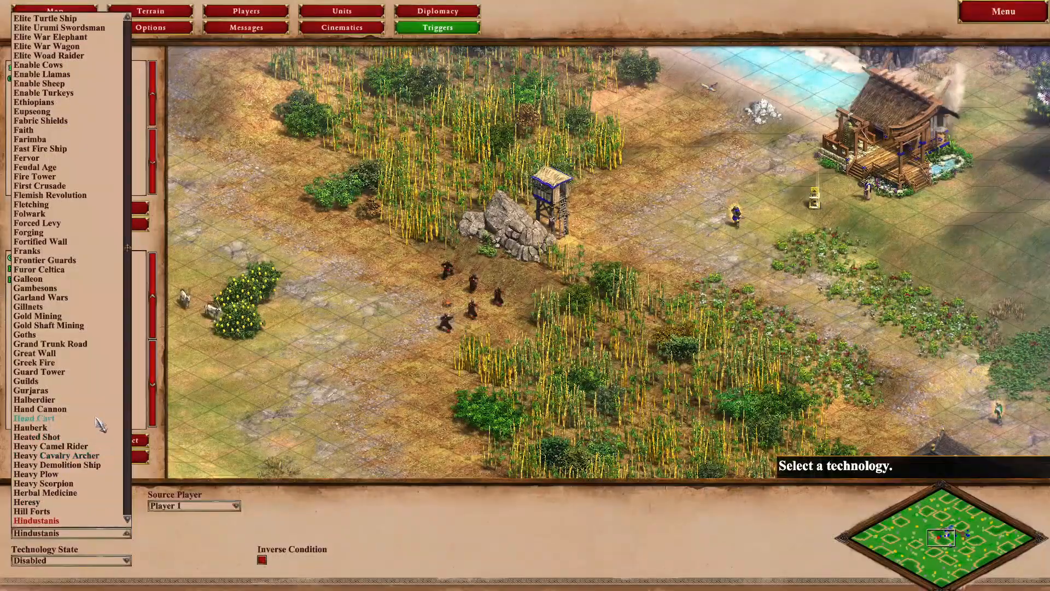
pyautogui.scroll(3, 79, 405)
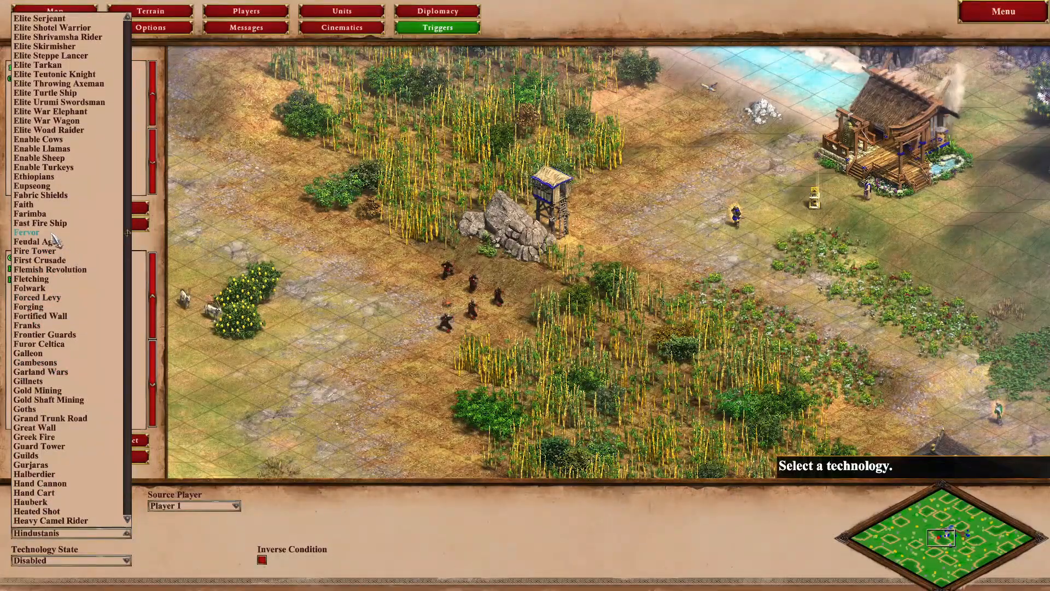
pyautogui.click(52, 233)
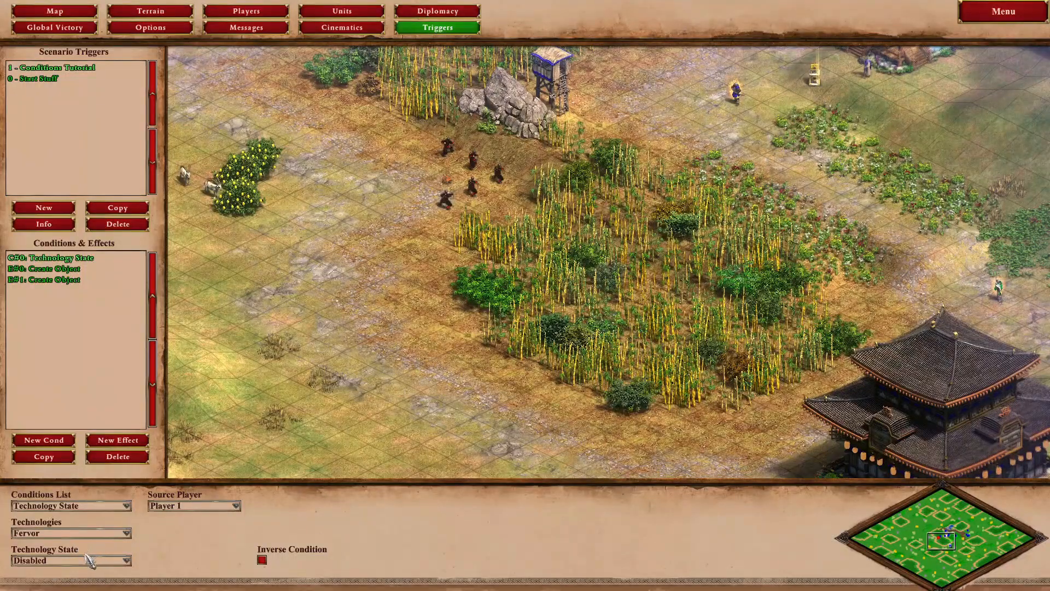
# Test the scenario with Fervor set to Disabled, and return to the trigger editor
pyautogui.click(1002, 12)
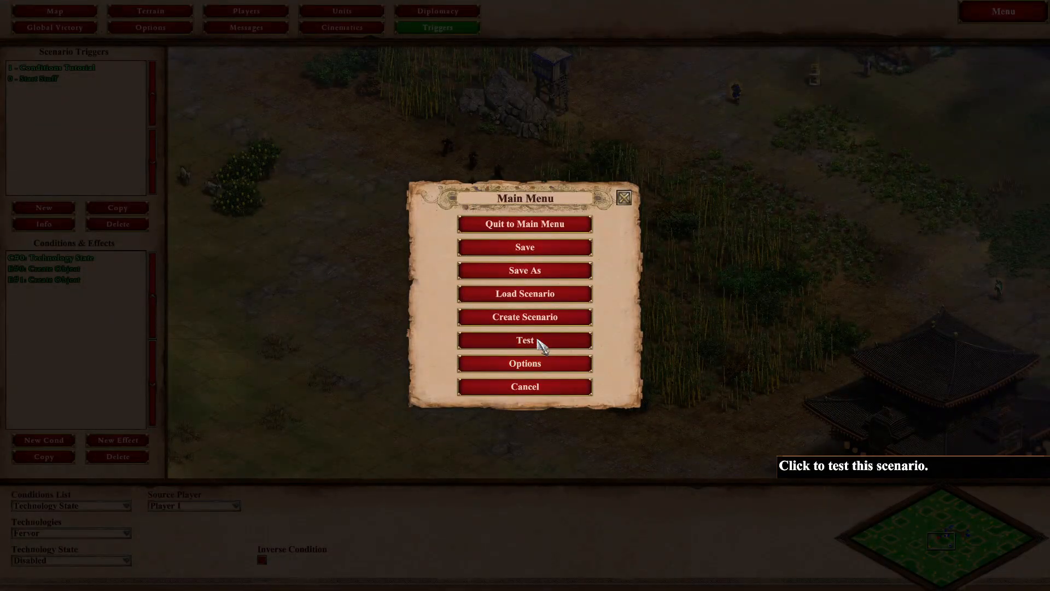
pyautogui.click(537, 342)
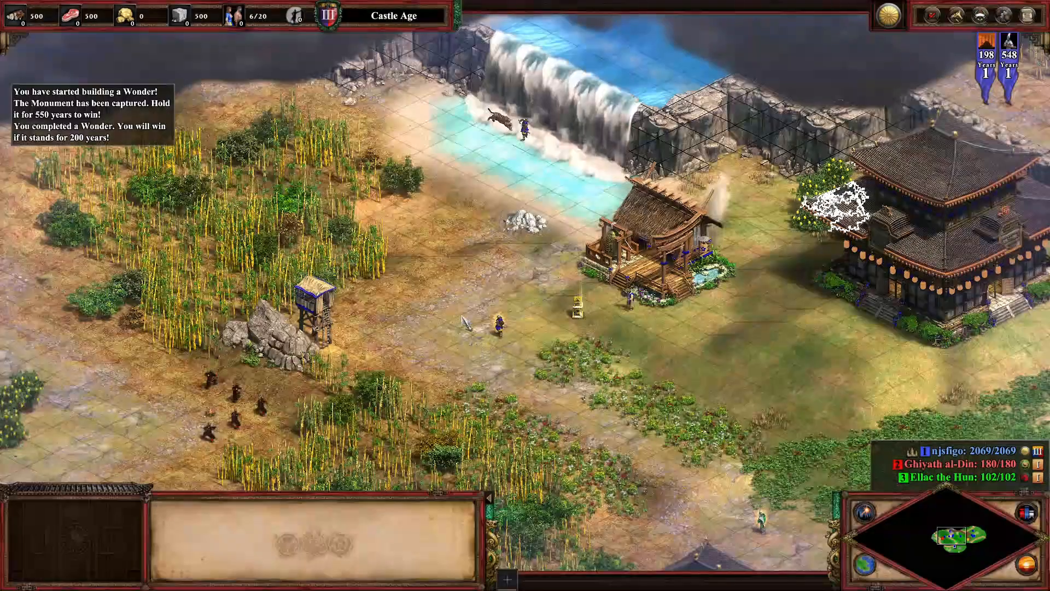
pyautogui.click(1028, 16)
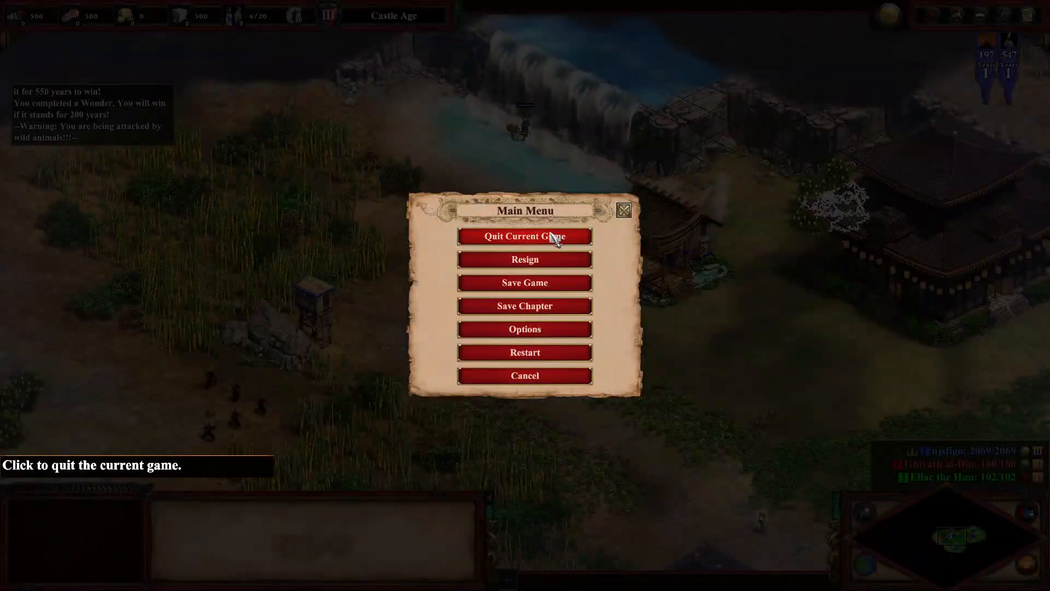
pyautogui.click(555, 237)
pyautogui.click(448, 328)
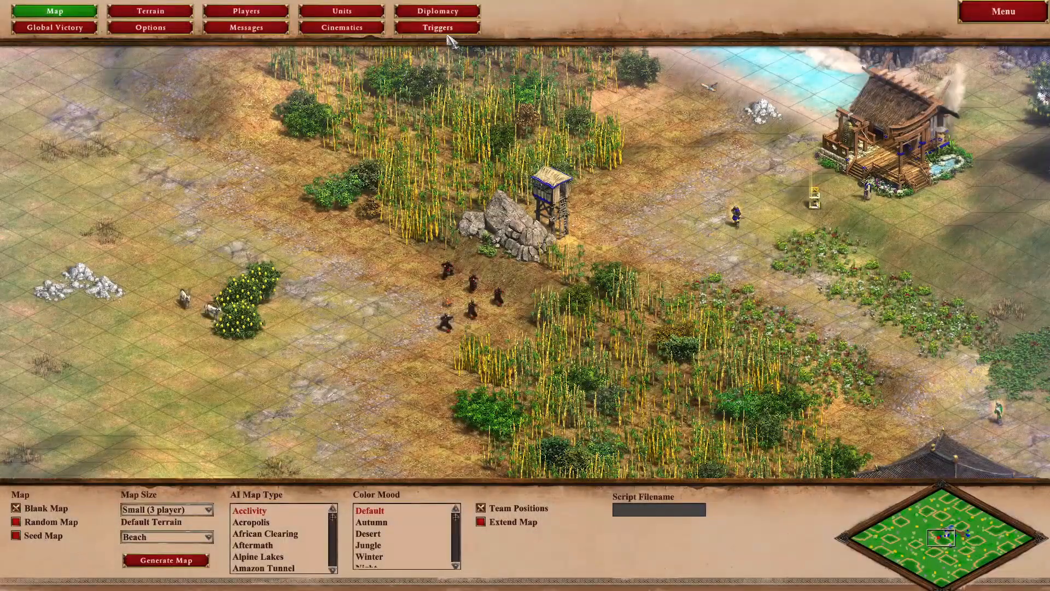
pyautogui.click(444, 29)
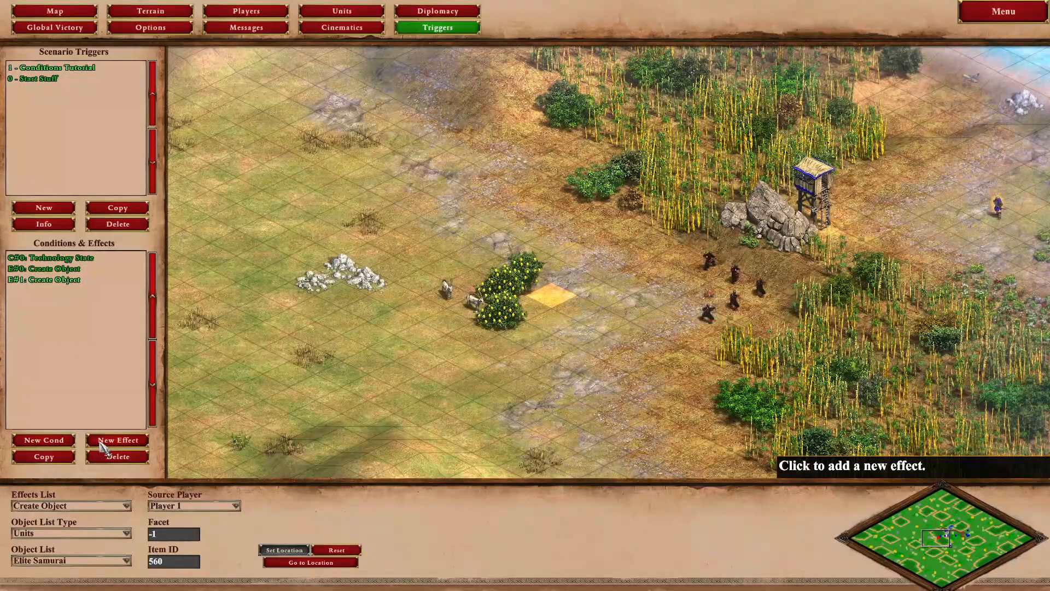
# Add a blank effect to the Conditions Tutorial trigger to examine the available effect types, and delete that effect
pyautogui.click(114, 440)
pyautogui.click(118, 504)
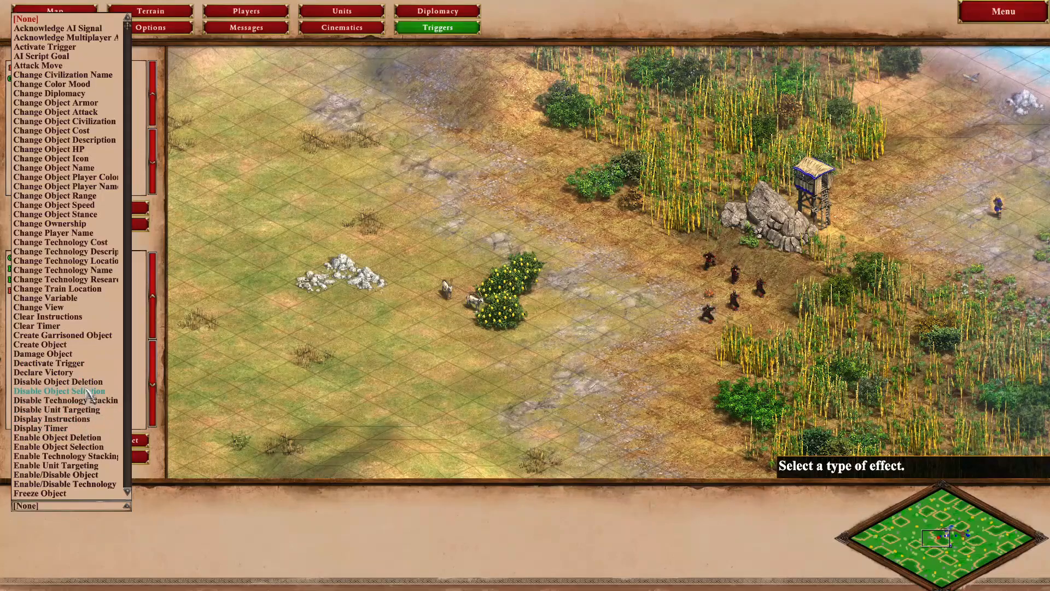
pyautogui.scroll(-5, 88, 438)
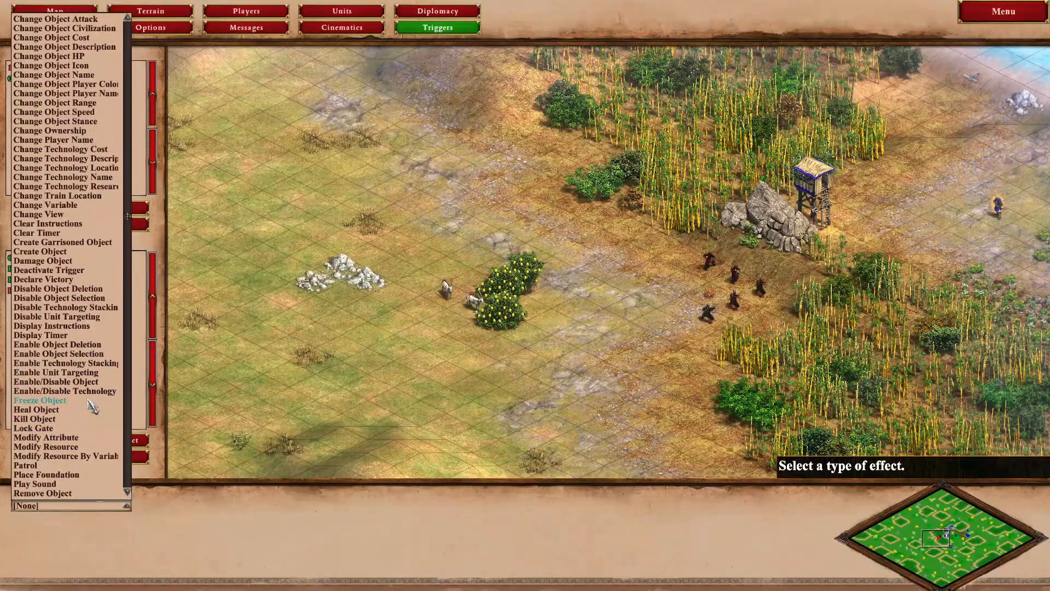
pyautogui.scroll(-5, 111, 469)
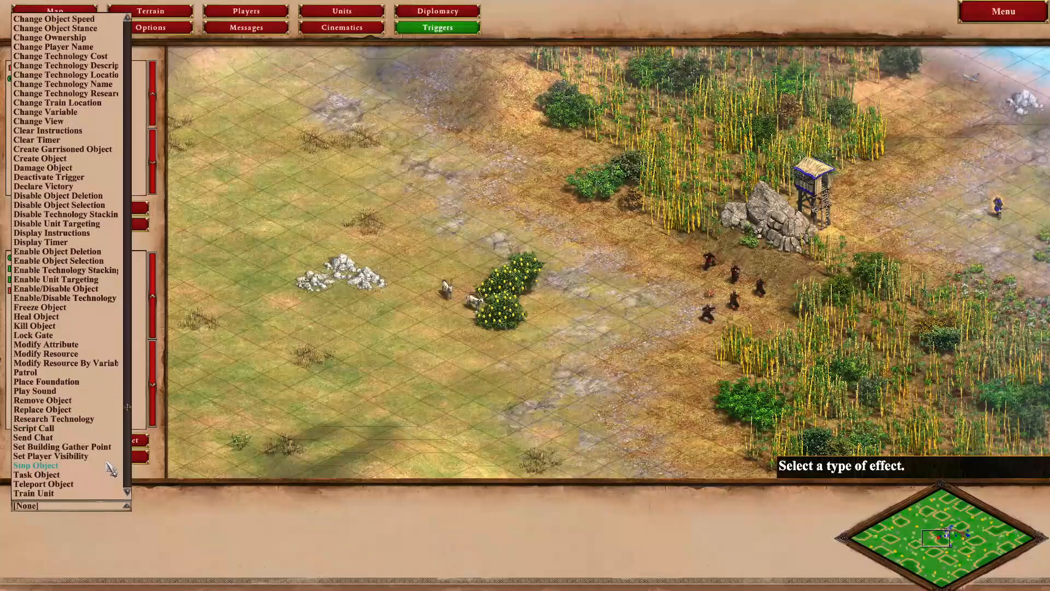
pyautogui.scroll(-2, 111, 469)
pyautogui.click(185, 518)
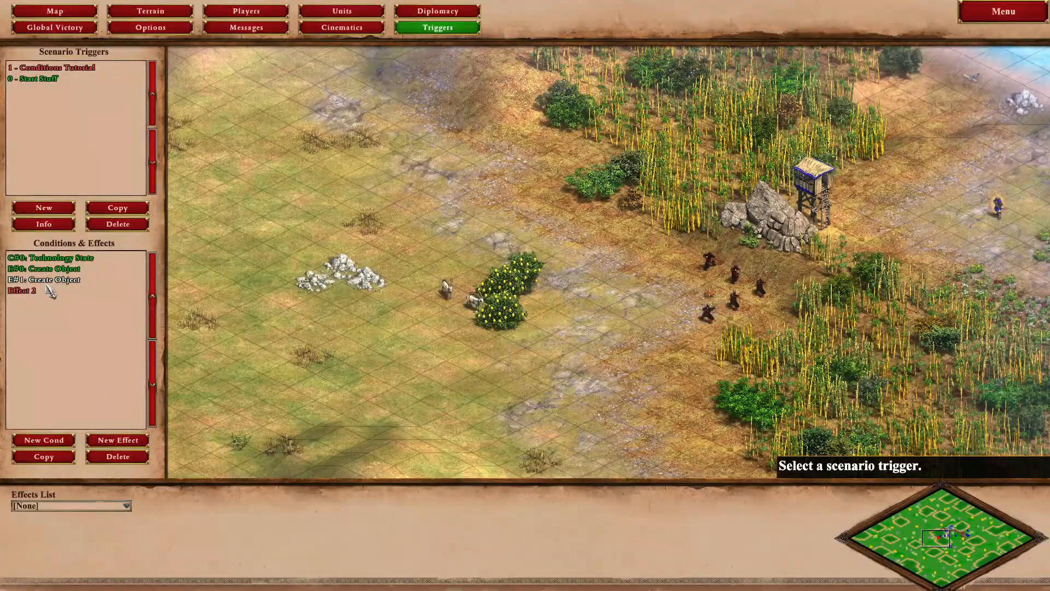
pyautogui.click(121, 460)
# Change the trigger's Technology State condition to the Researching Tech type
pyautogui.click(52, 258)
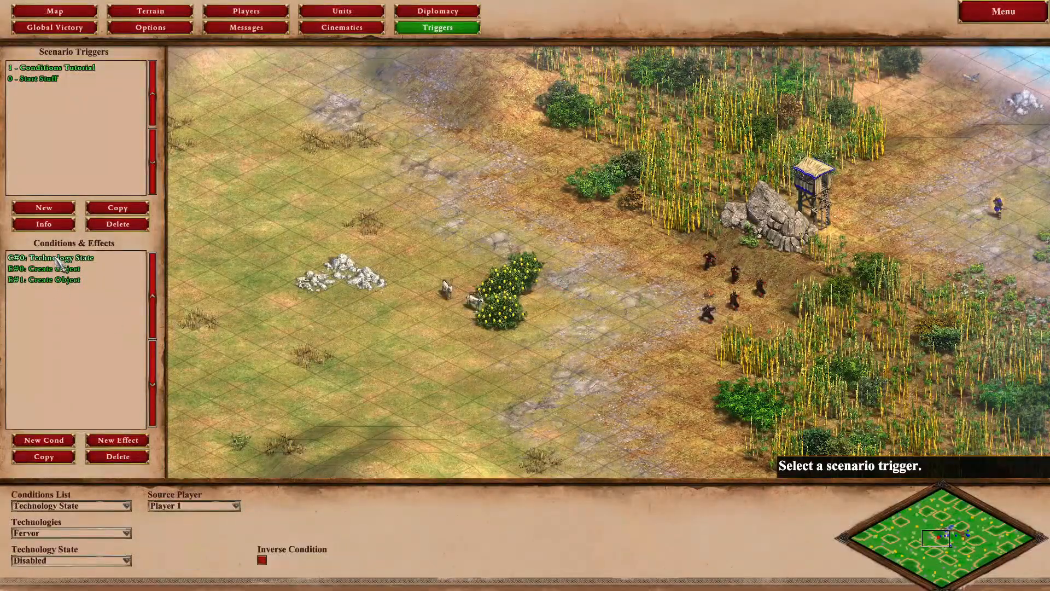
pyautogui.click(82, 506)
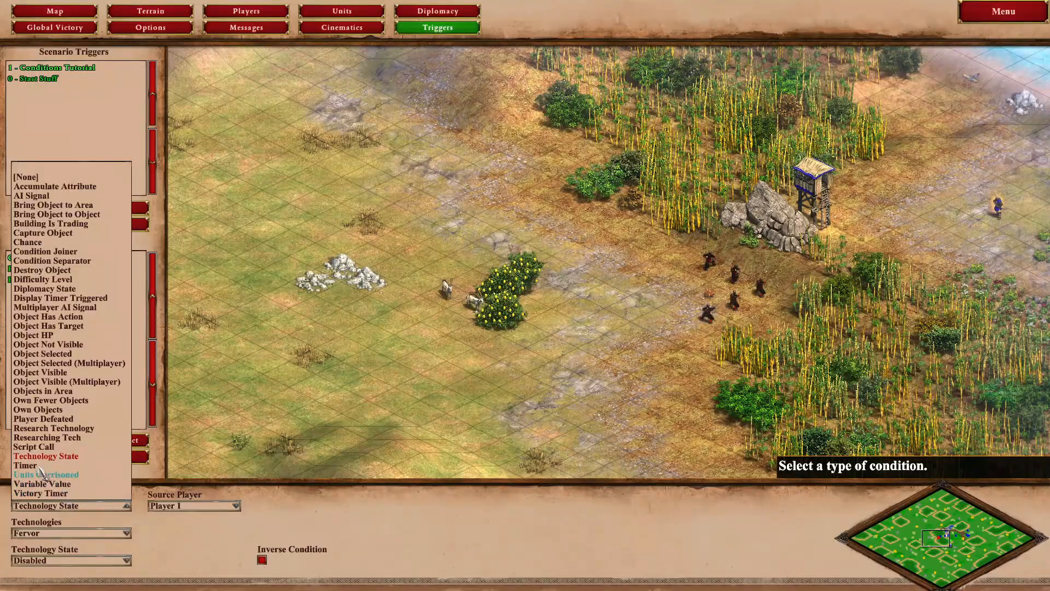
pyautogui.click(63, 439)
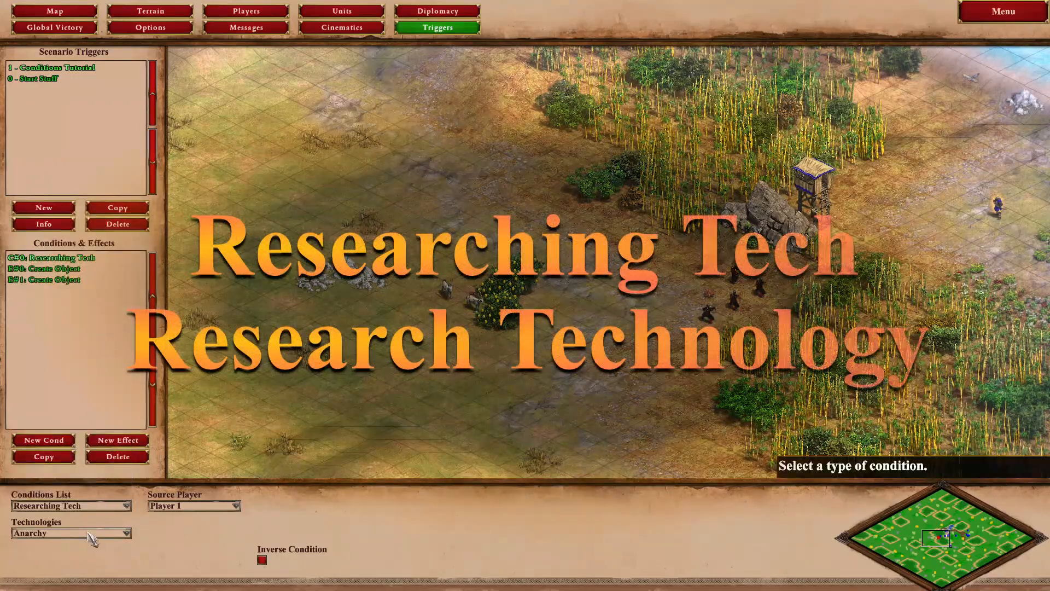
# Change the Researching Tech condition back to Technology State with the state Done
pyautogui.click(118, 507)
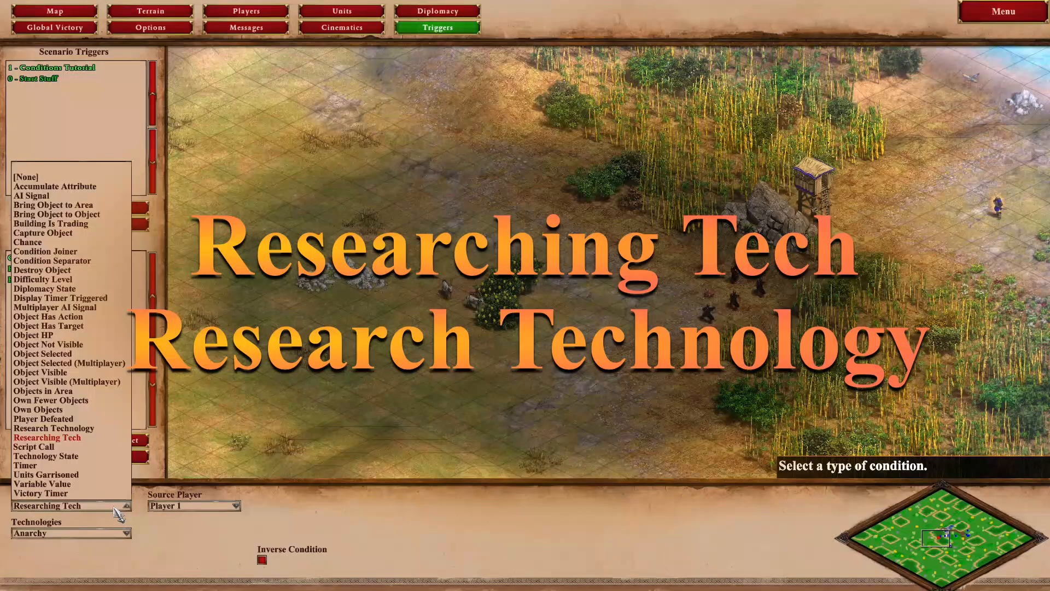
pyautogui.click(74, 457)
pyautogui.click(104, 560)
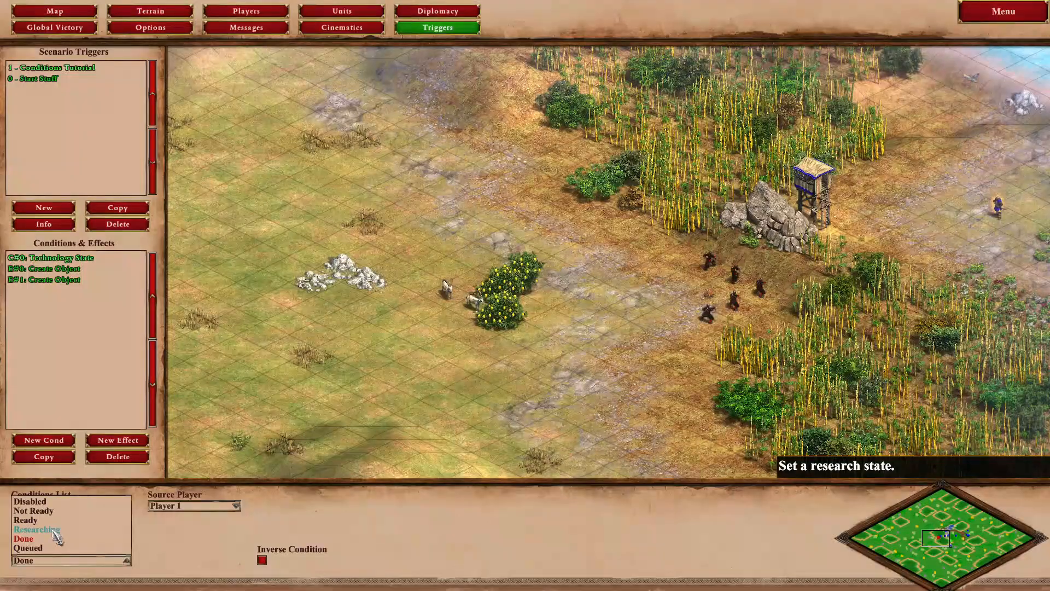
pyautogui.click(54, 537)
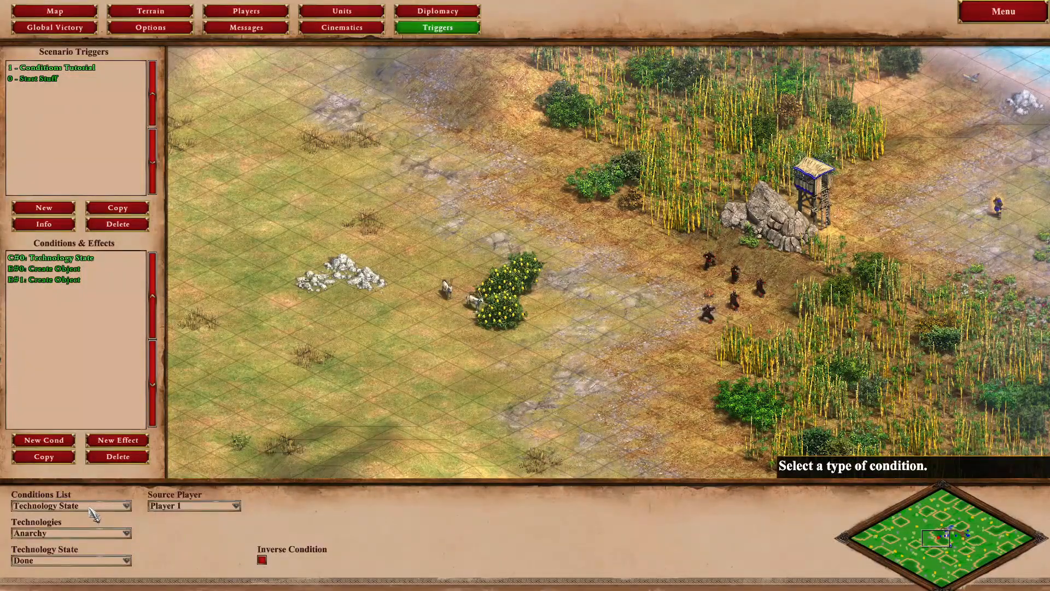
# Switch the condition to Research Technology for comparison, and return it to Technology State with the state Done
pyautogui.click(92, 507)
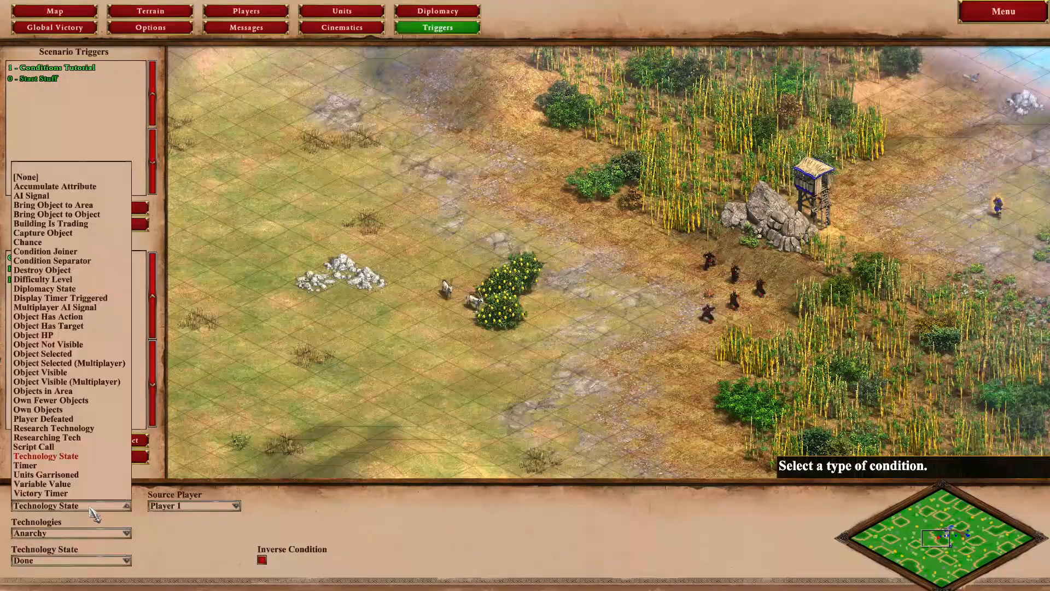
pyautogui.click(65, 428)
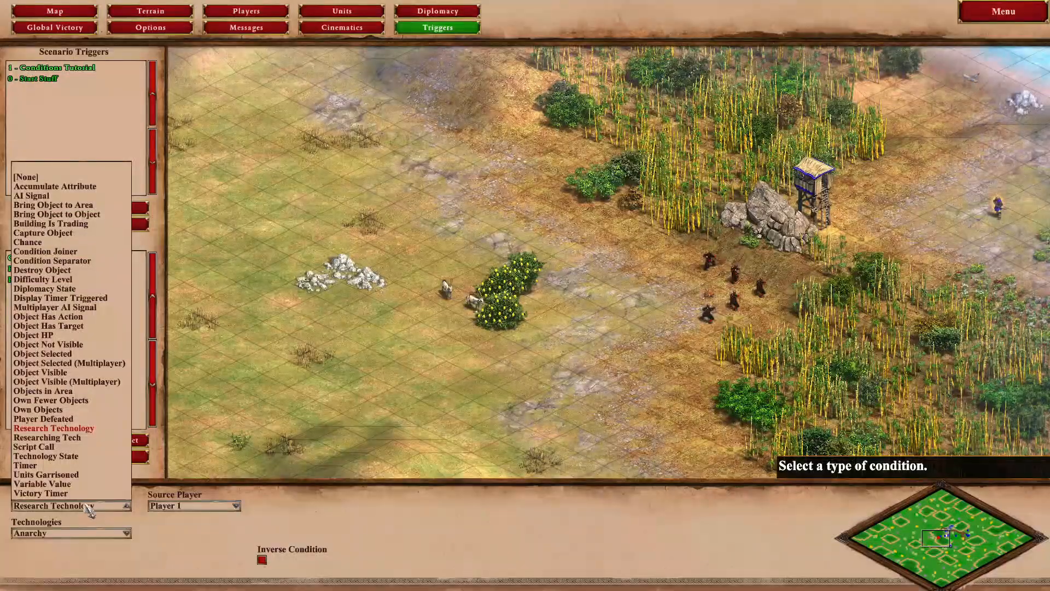
pyautogui.click(56, 456)
pyautogui.click(107, 563)
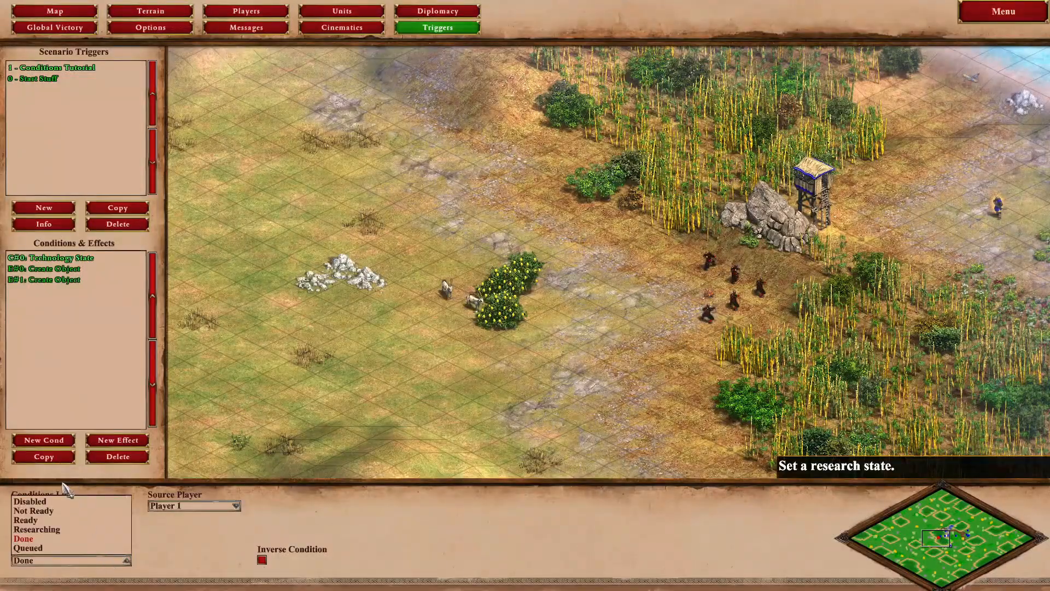
pyautogui.click(35, 538)
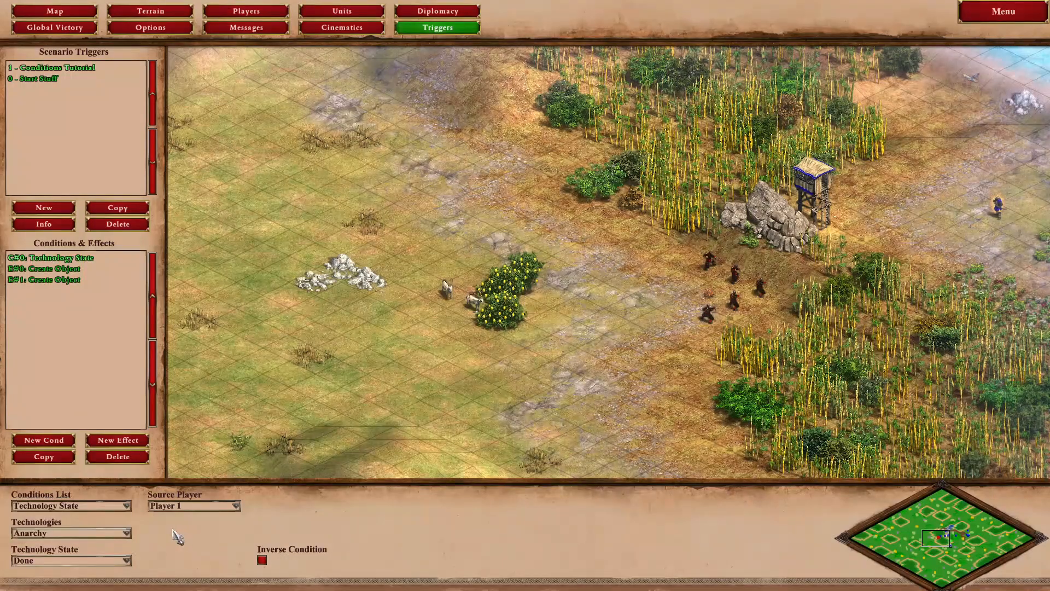
# Change the trigger's Technology State condition to Player Defeated with Player 3 as the source player
pyautogui.click(107, 506)
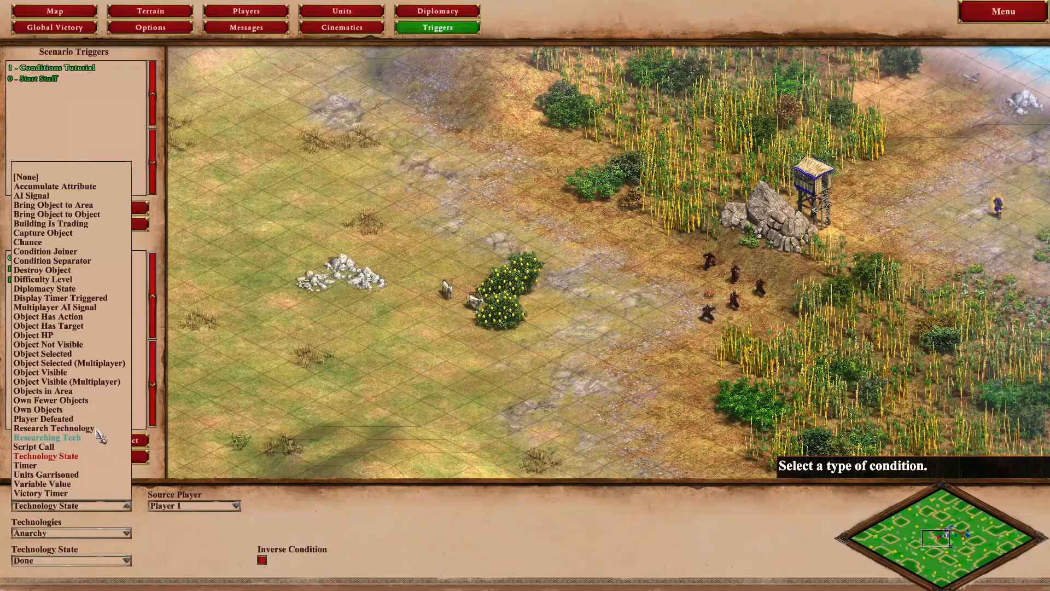
pyautogui.click(115, 508)
pyautogui.click(115, 507)
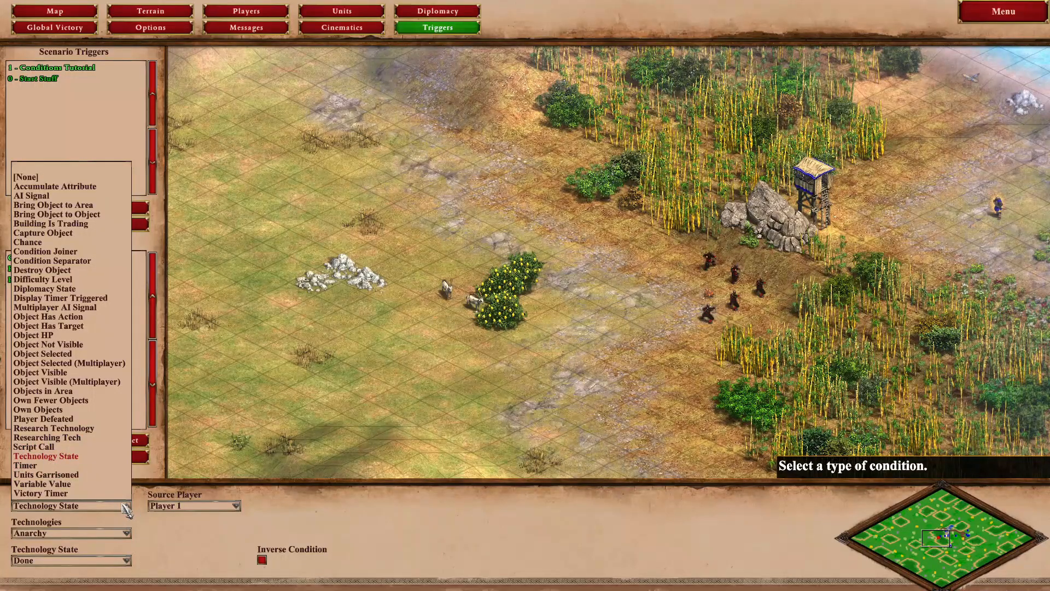
pyautogui.click(81, 419)
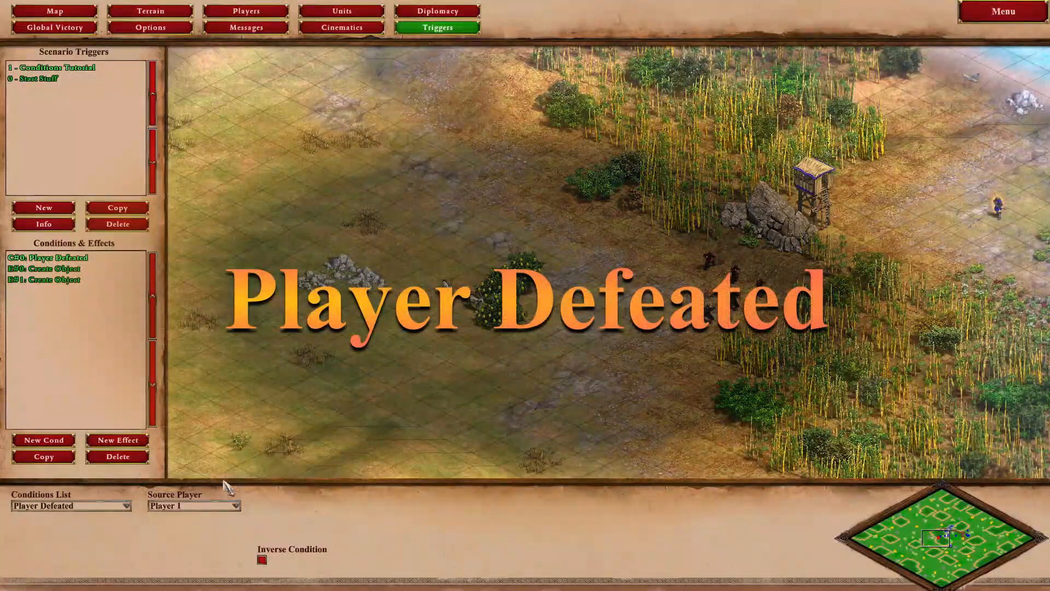
pyautogui.click(225, 506)
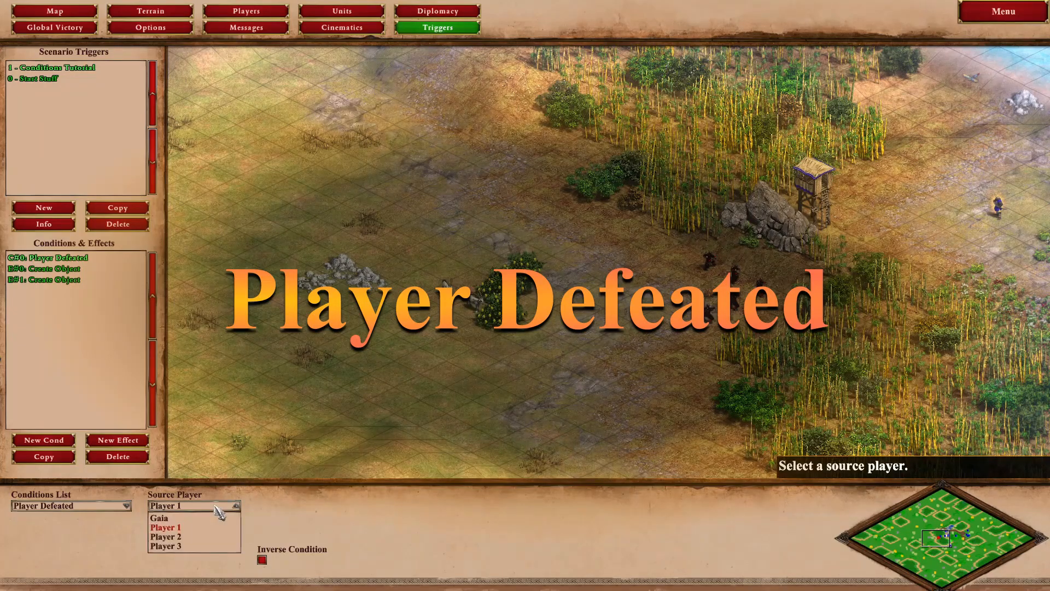
pyautogui.click(184, 546)
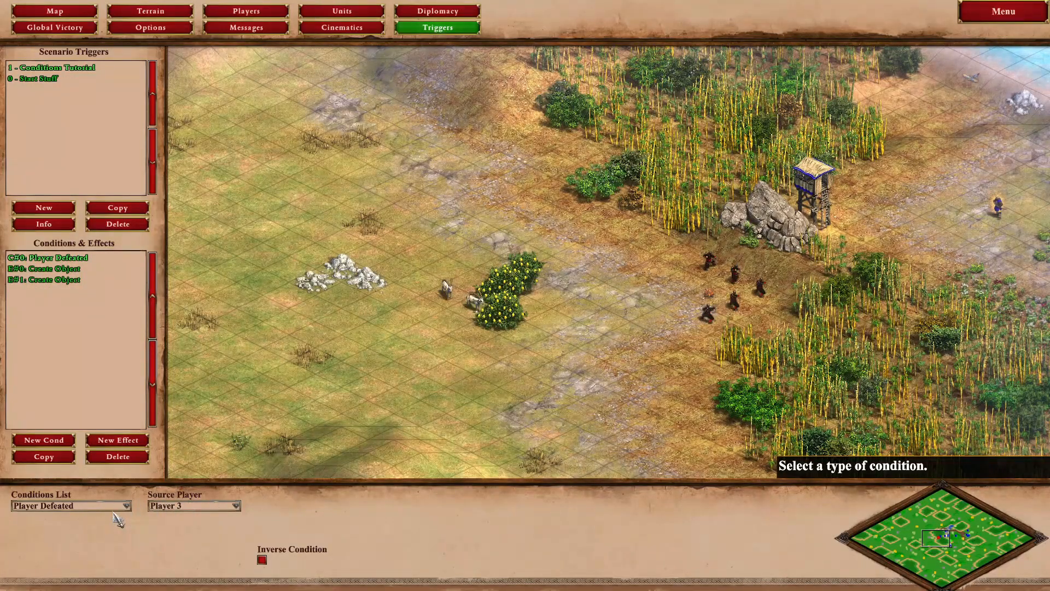
pyautogui.click(57, 282)
pyautogui.click(48, 257)
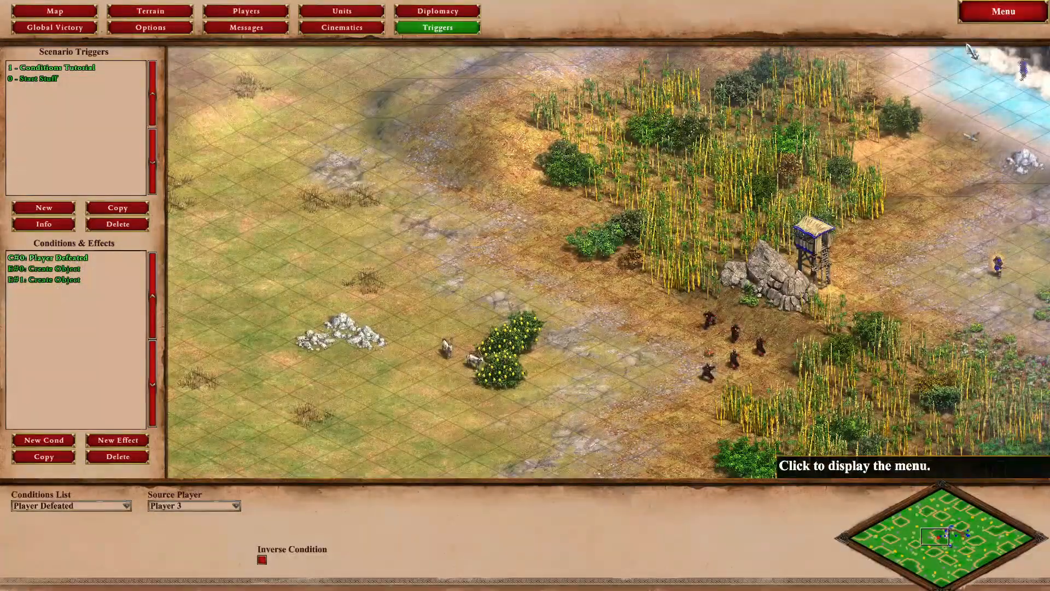
# Test the scenario and send Minamoto, the nearby units and the three soldiers by the castle against Player 3's La Hire
pyautogui.click(991, 16)
pyautogui.click(526, 341)
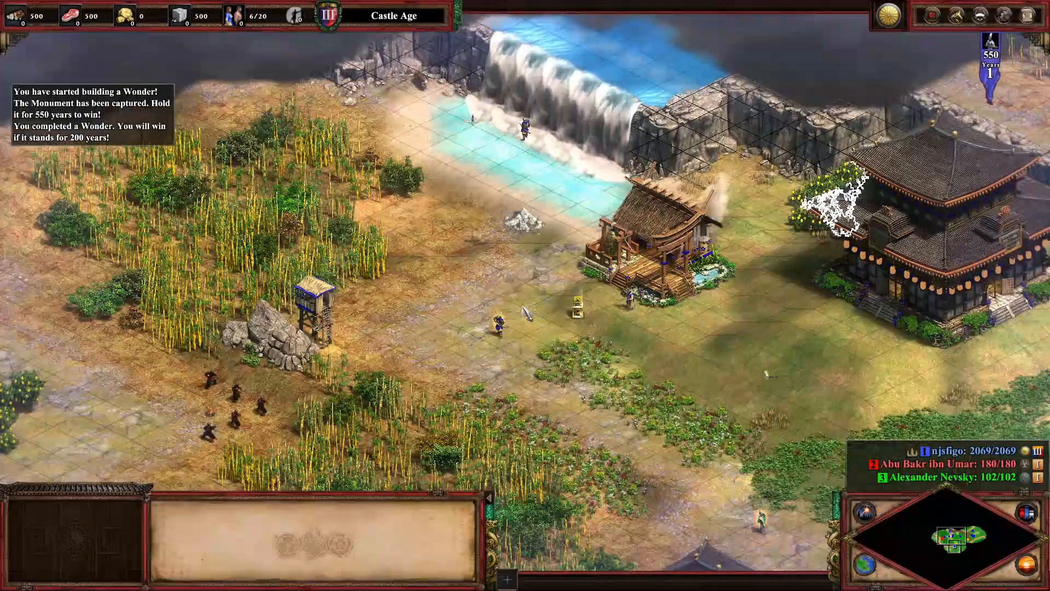
pyautogui.moveTo(450, 276); pyautogui.dragTo(542, 368)
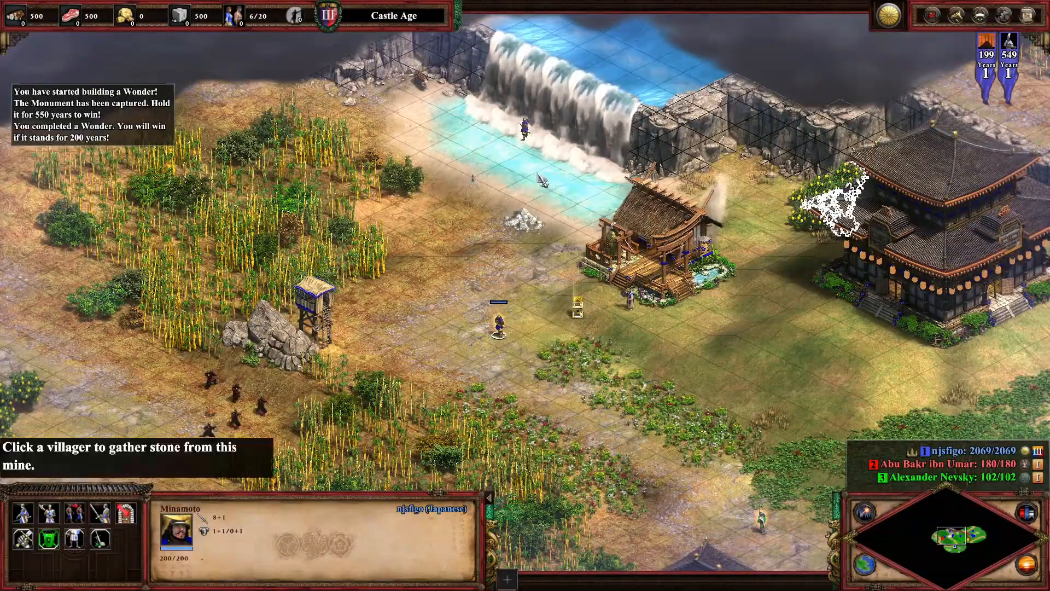
pyautogui.rightClick(541, 310)
pyautogui.moveTo(414, 135); pyautogui.dragTo(646, 404)
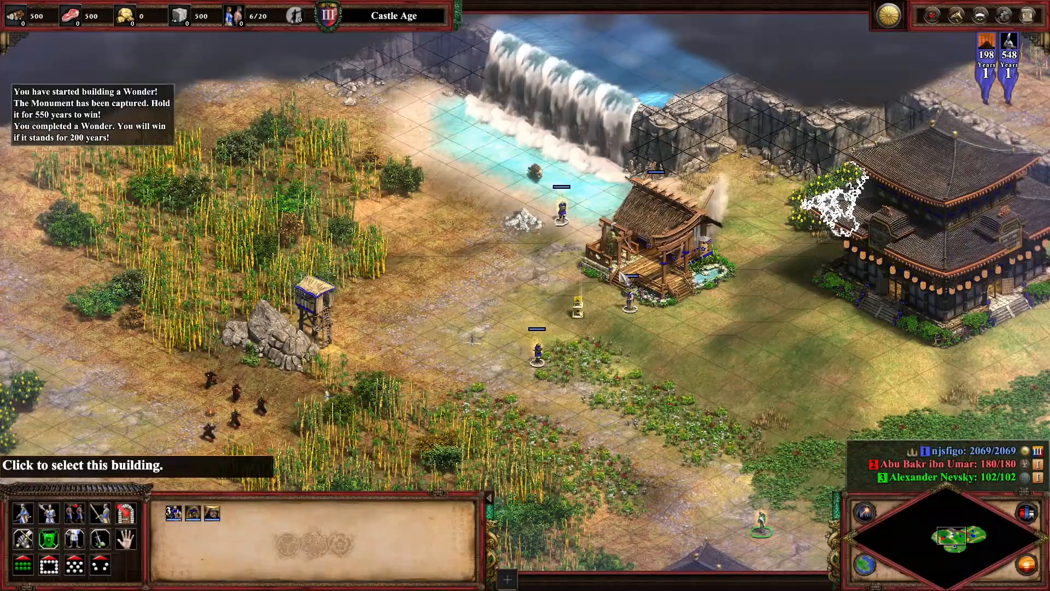
pyautogui.click(629, 300)
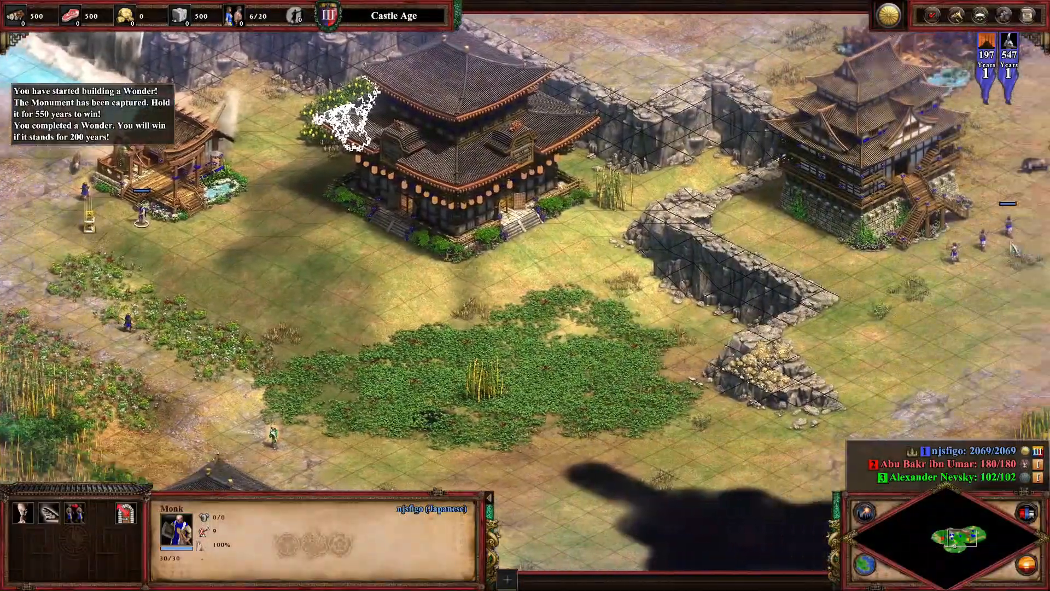
pyautogui.moveTo(905, 189); pyautogui.dragTo(1026, 304)
pyautogui.rightClick(350, 436)
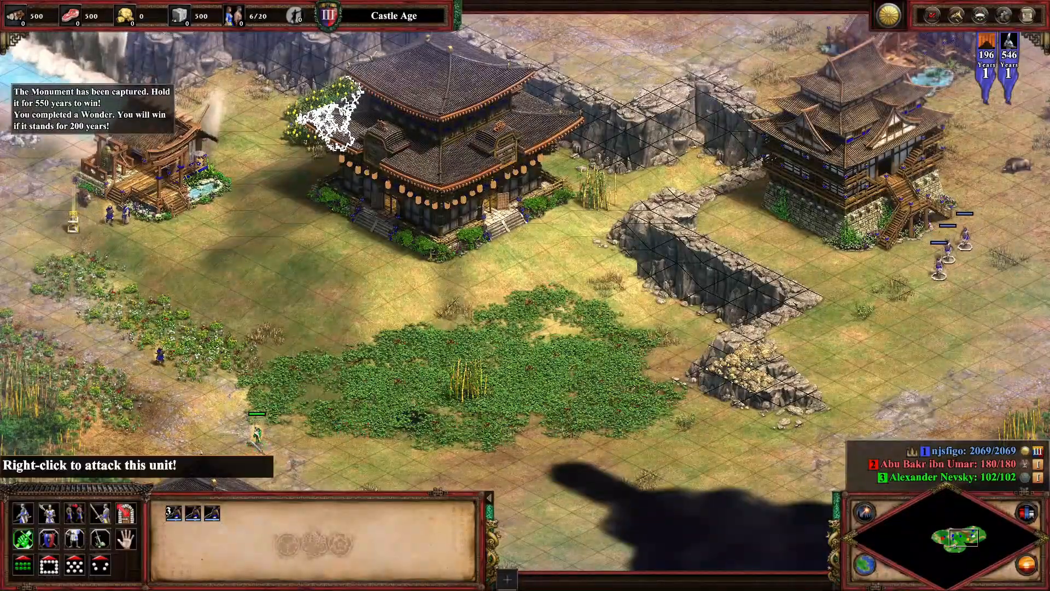
pyautogui.click(257, 436)
# Send the monk and the three soldiers toward the fight, and select La Hire to check on him
pyautogui.click(126, 214)
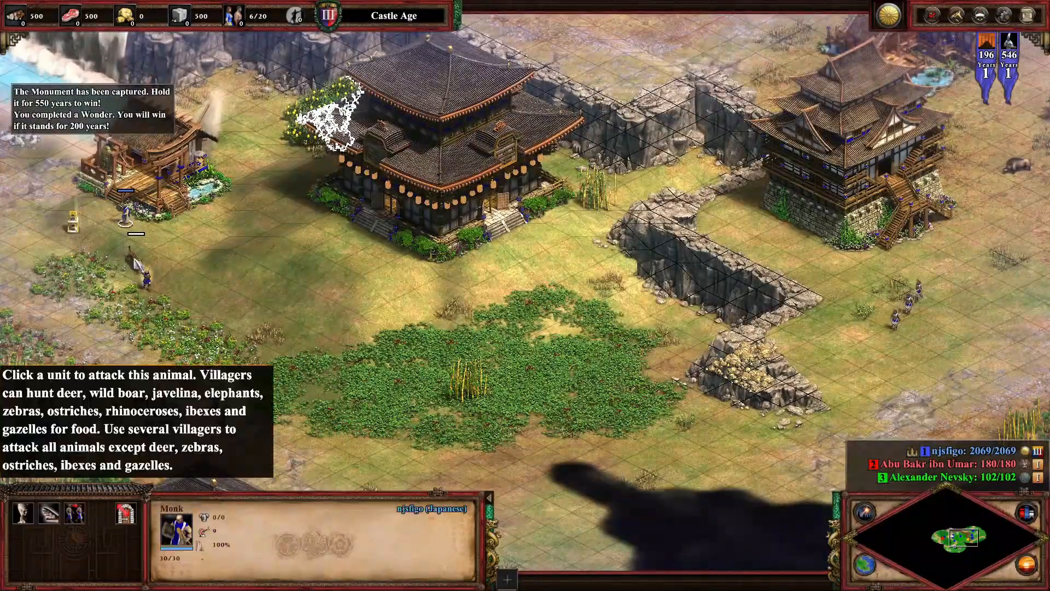
pyautogui.click(159, 308)
pyautogui.click(153, 280)
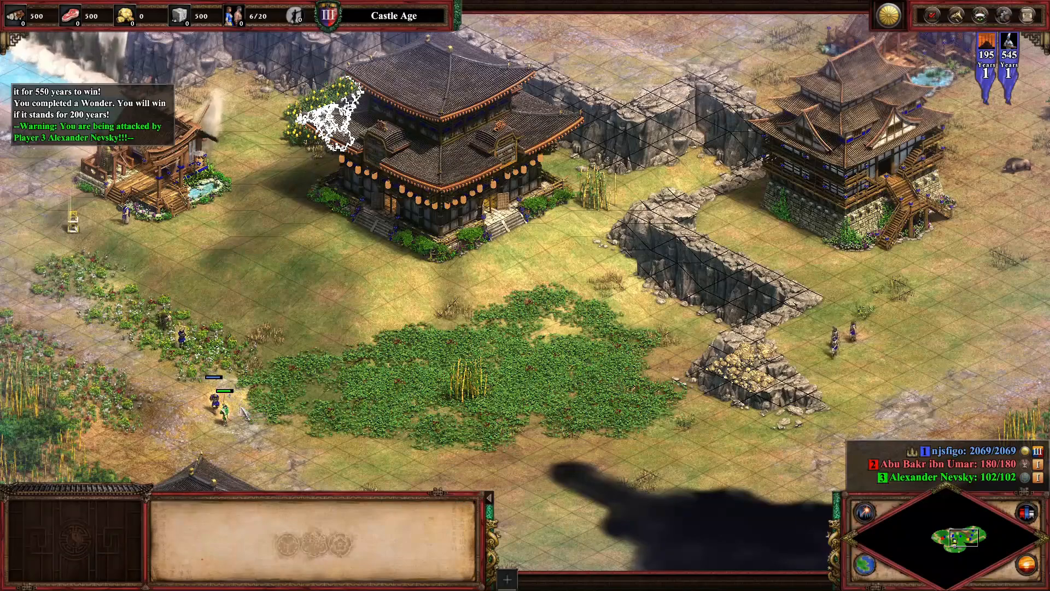
pyautogui.click(125, 215)
pyautogui.rightClick(230, 324)
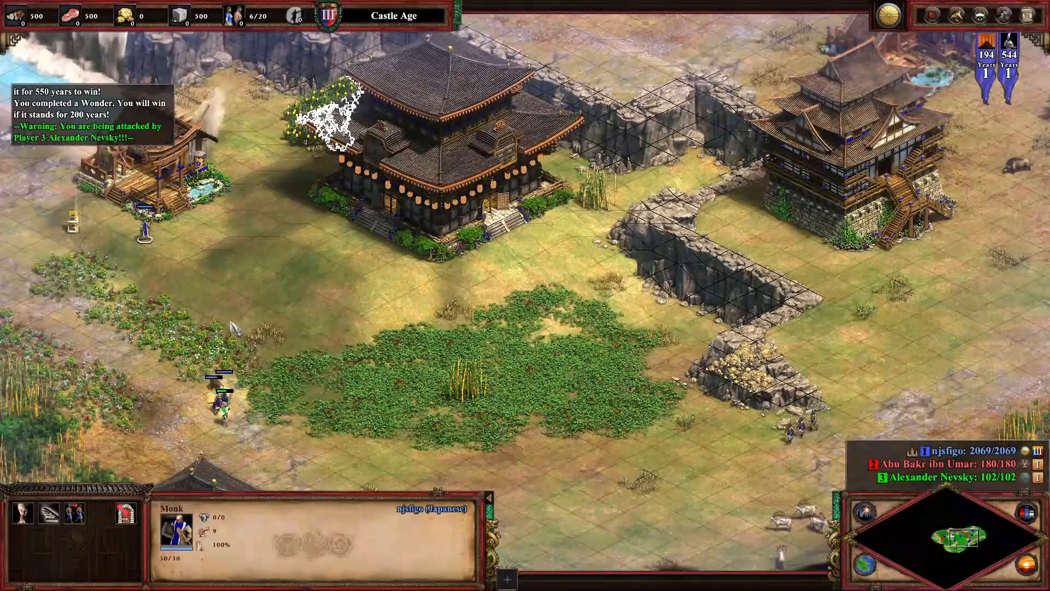
pyautogui.rightClick(223, 414)
pyautogui.rightClick(211, 401)
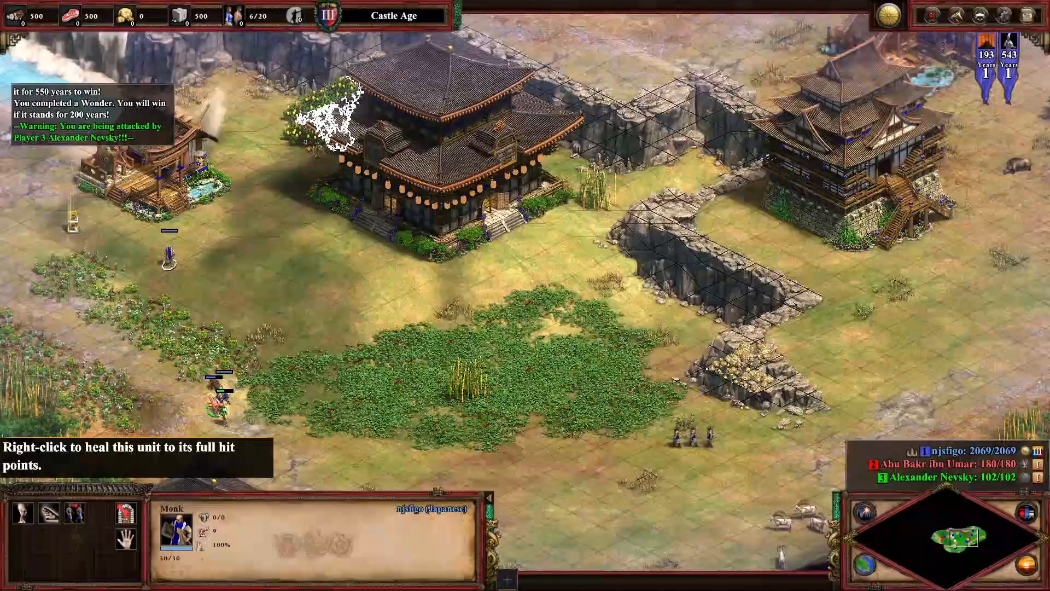
pyautogui.moveTo(462, 355)
pyautogui.mouseDown()
pyautogui.moveTo(541, 416)
pyautogui.moveTo(670, 462)
pyautogui.mouseUp()
pyautogui.rightClick(382, 427)
pyautogui.click(381, 427)
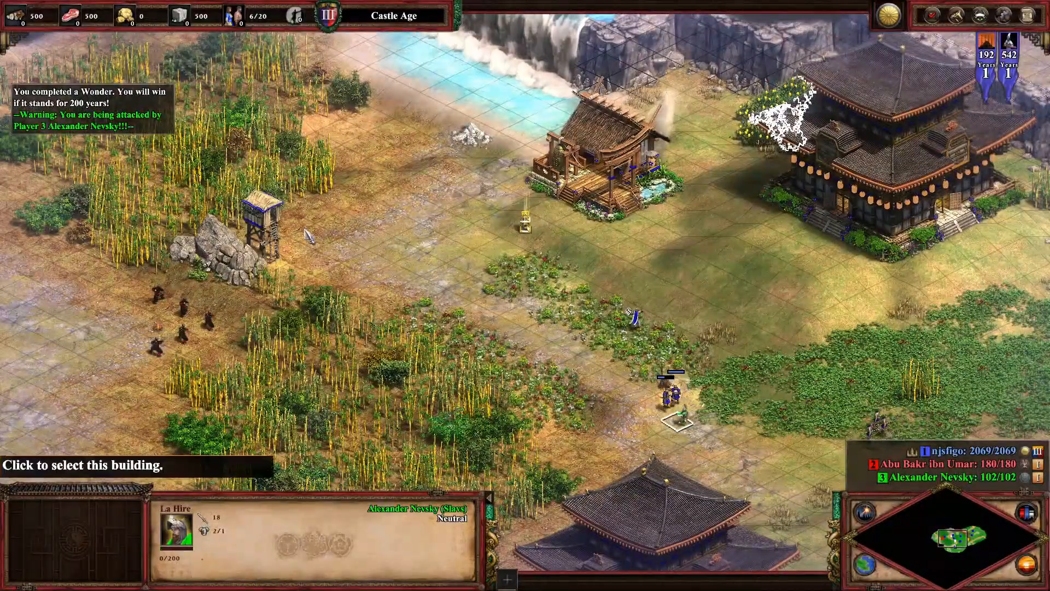
# Select and move a Siege Onager created by the trigger, and select the Kitabatake hero beside the fallen La Hire
pyautogui.click(363, 225)
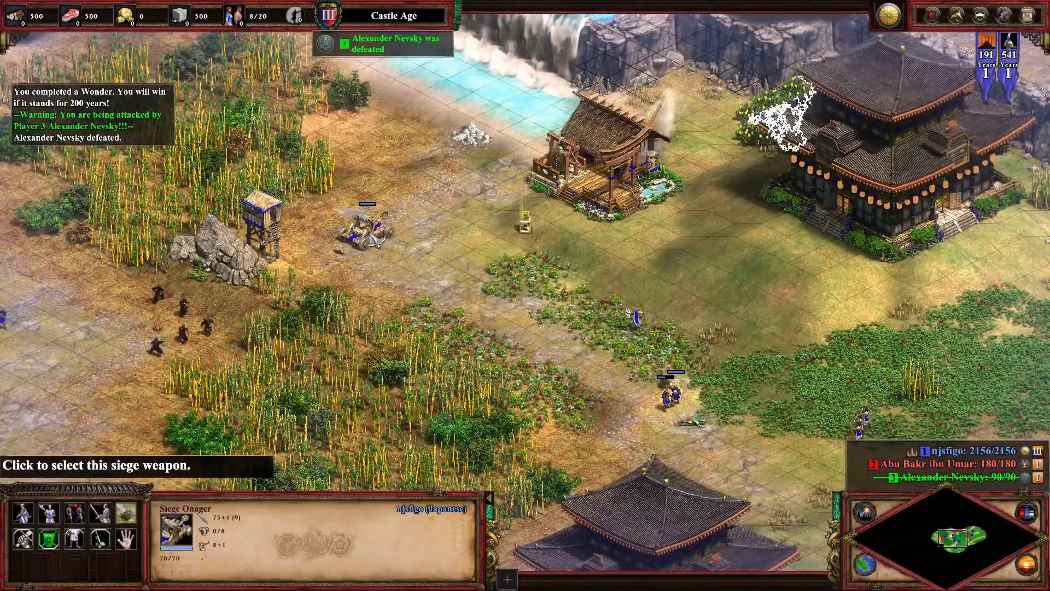
pyautogui.rightClick(559, 289)
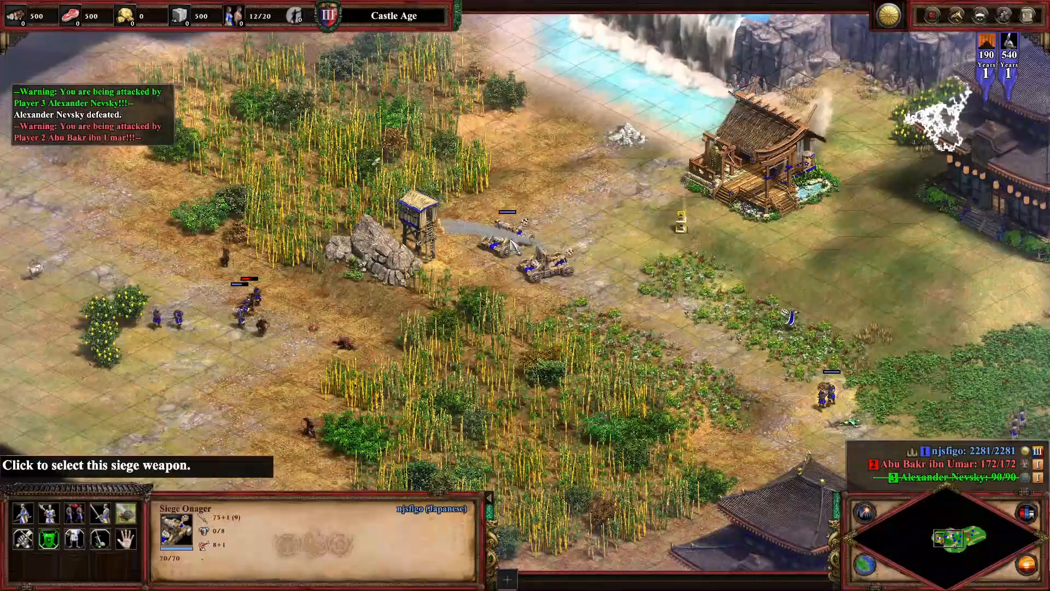
pyautogui.click(626, 134)
pyautogui.click(662, 395)
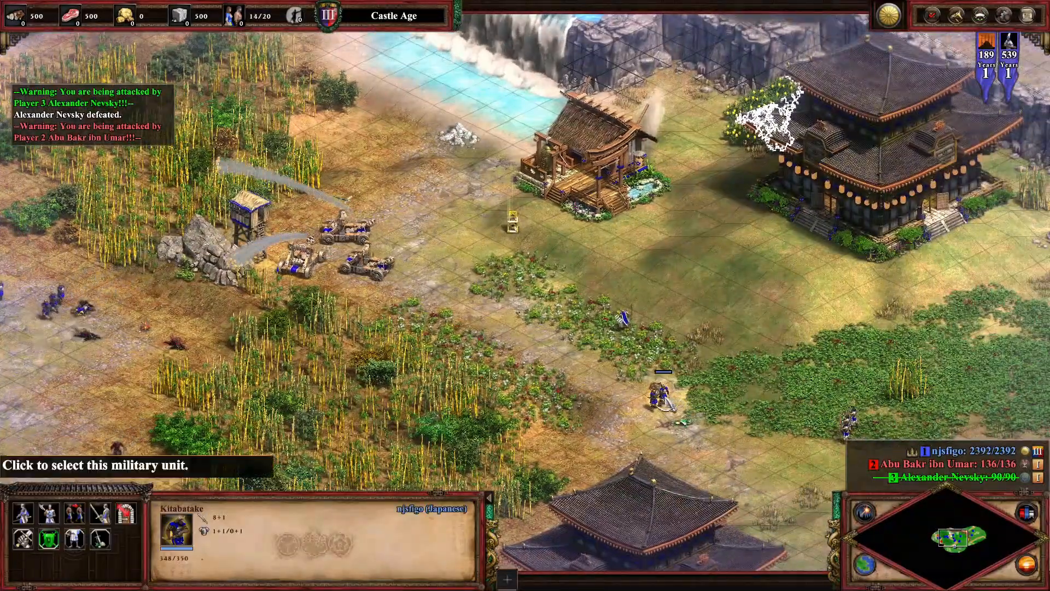
# Quit the test game and return to the scenario editor
pyautogui.click(1028, 17)
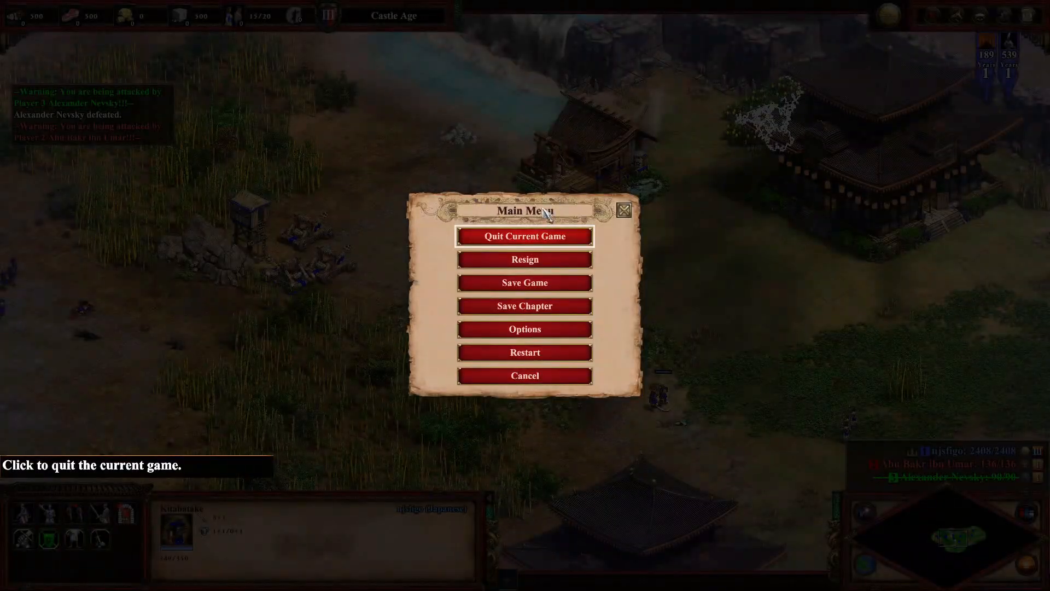
pyautogui.click(522, 238)
pyautogui.click(484, 323)
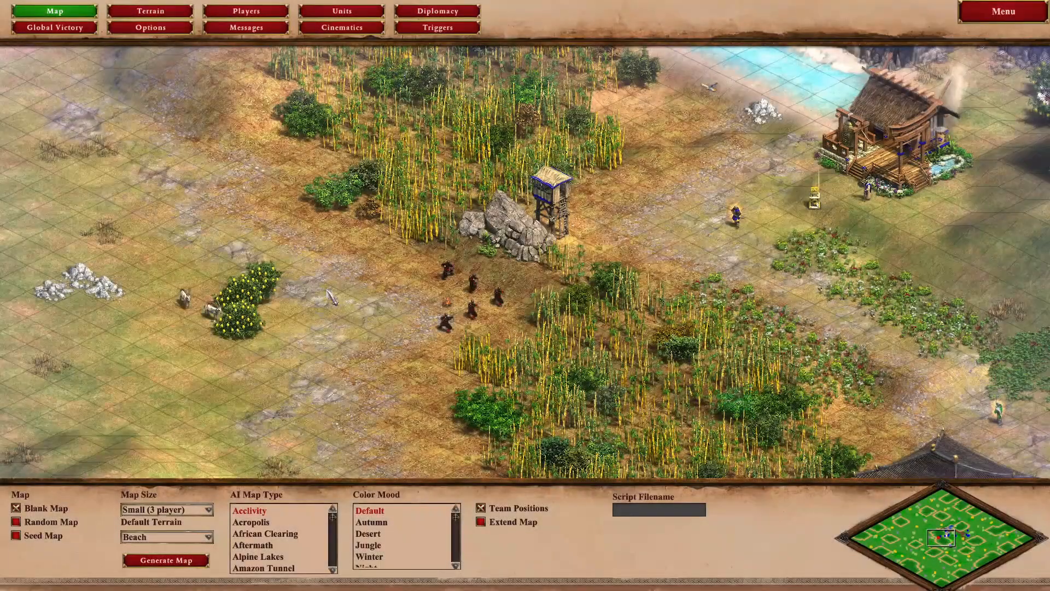
# Change the Conditions Tutorial trigger's Player Defeated condition to Script Call
pyautogui.click(448, 28)
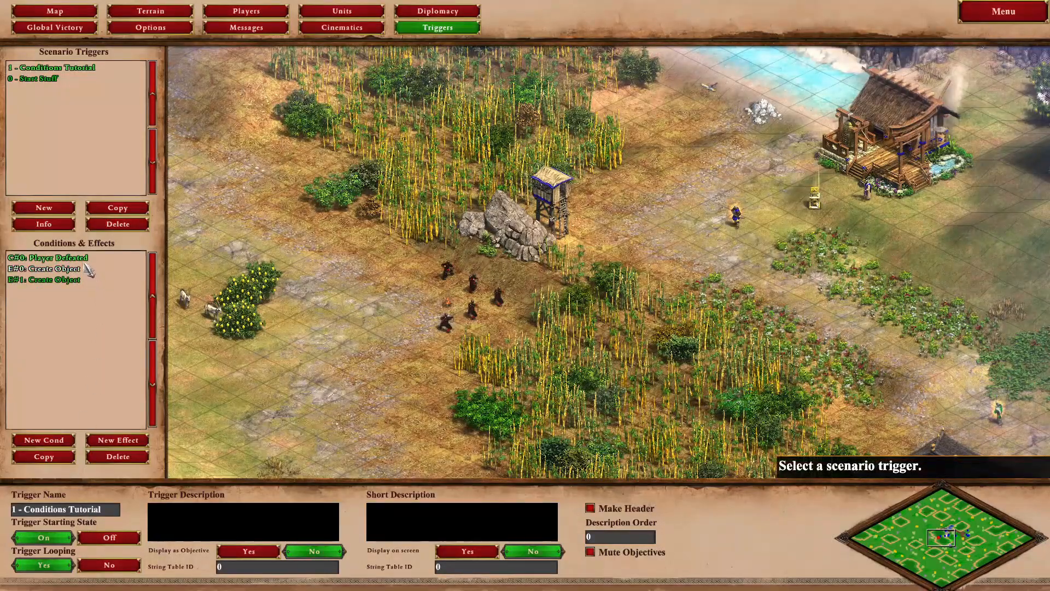
pyautogui.click(55, 258)
pyautogui.click(81, 509)
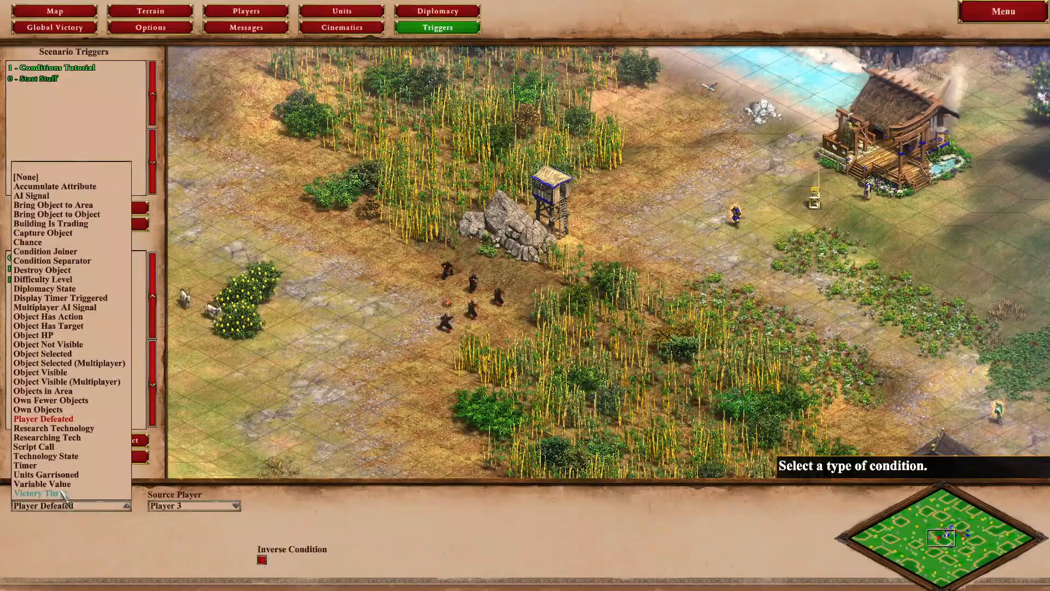
pyautogui.click(49, 447)
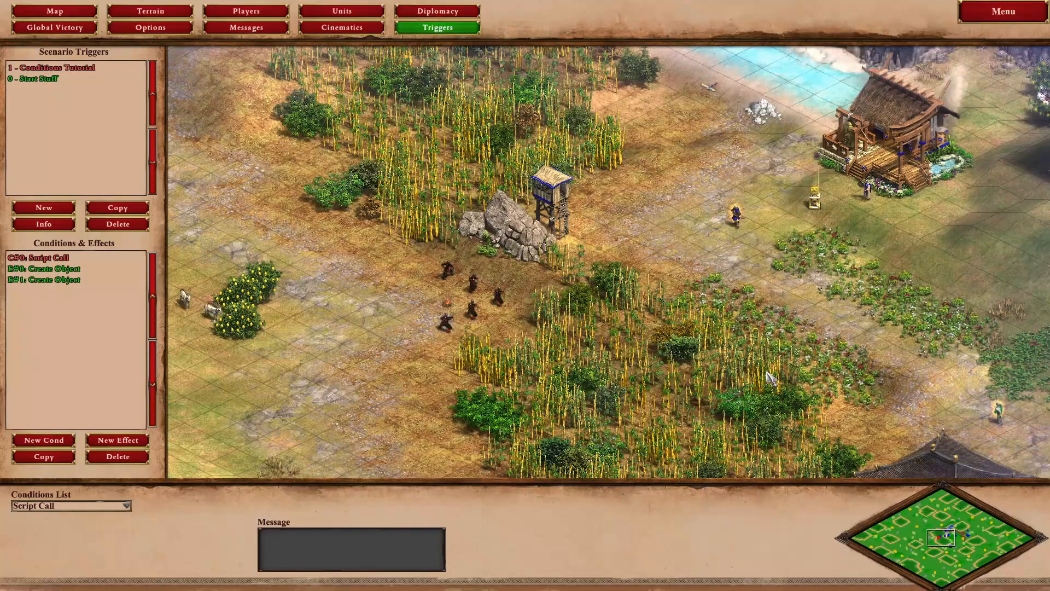
# Switch to File Explorer and show the full path of the AoE2DE xs folder, moving the window clear of the Message field
pyautogui.hotkey('alt', 'Tab')
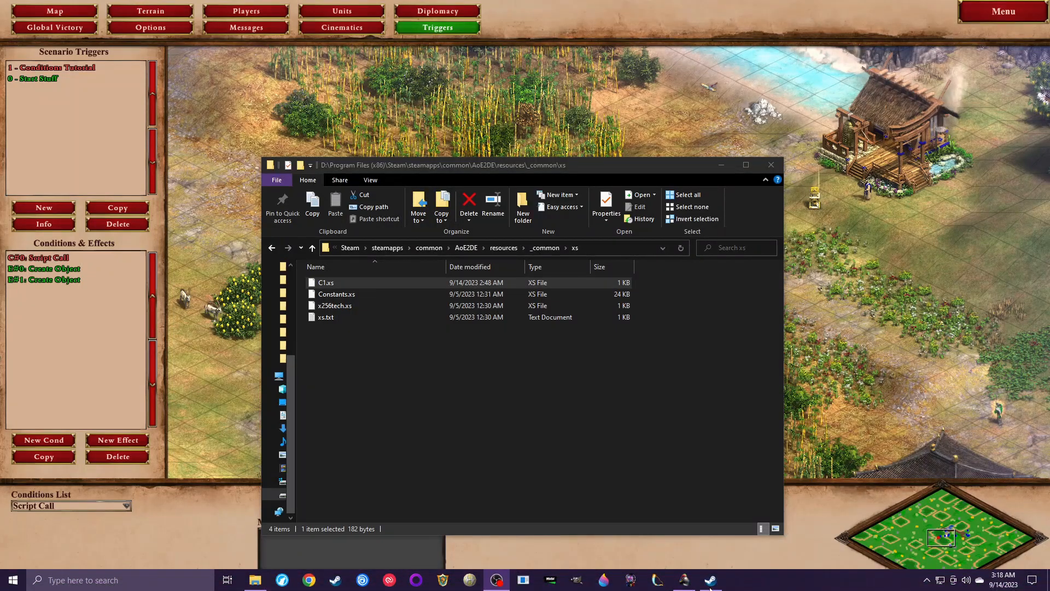
pyautogui.click(253, 581)
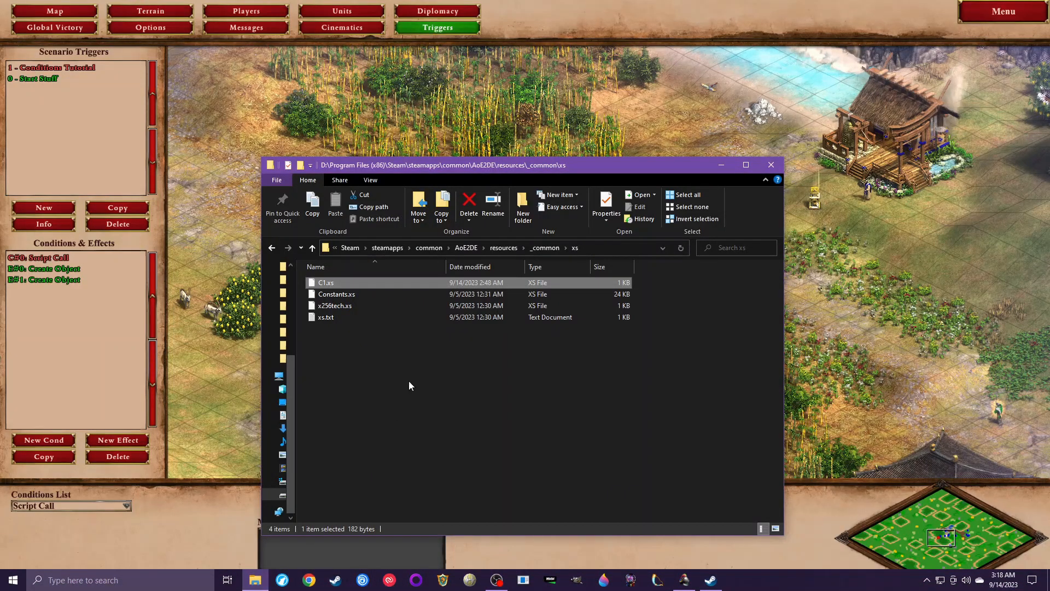
pyautogui.click(597, 249)
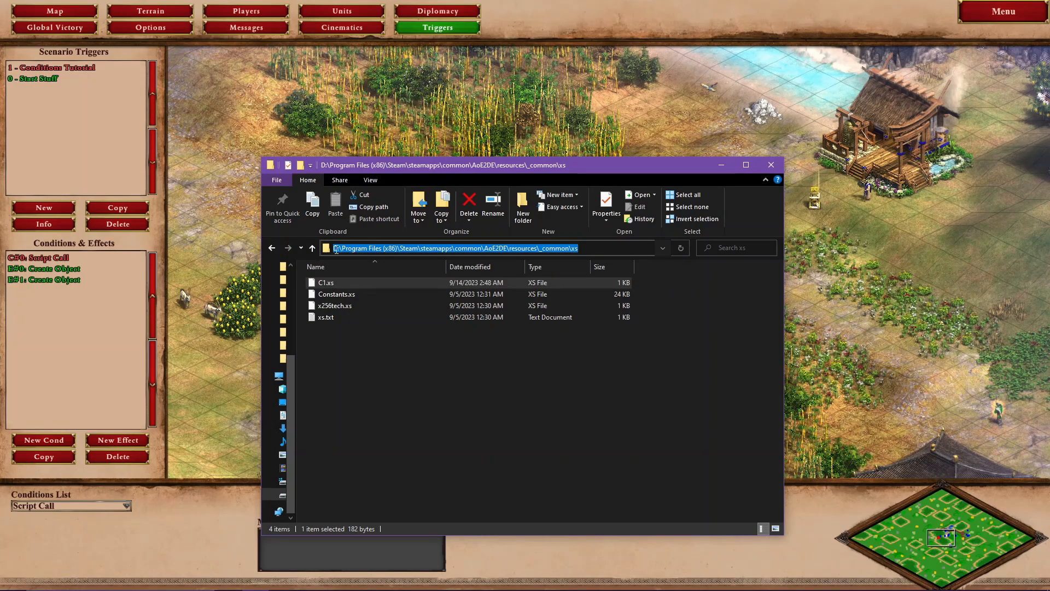
pyautogui.moveTo(513, 174); pyautogui.dragTo(609, 107)
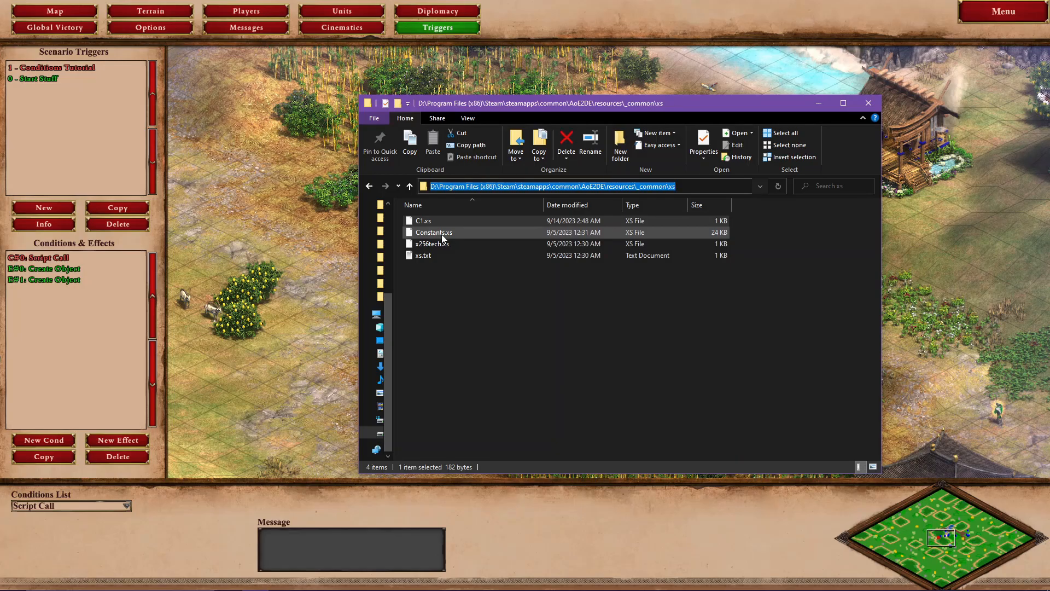
# Point out the Constants.xs and x256tech.xs script files in the xs folder
pyautogui.click(453, 291)
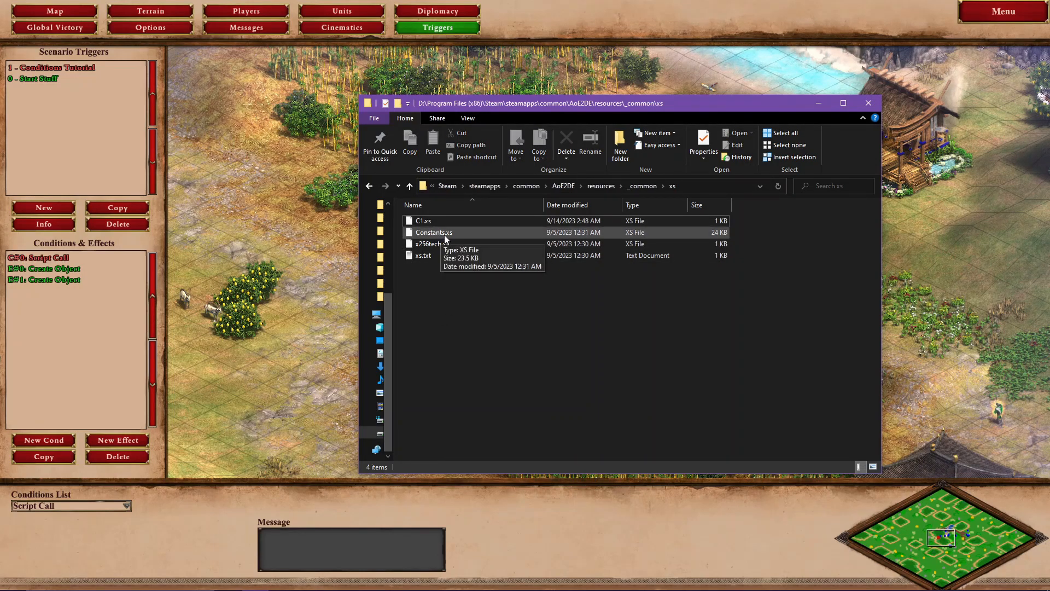
pyautogui.click(462, 231)
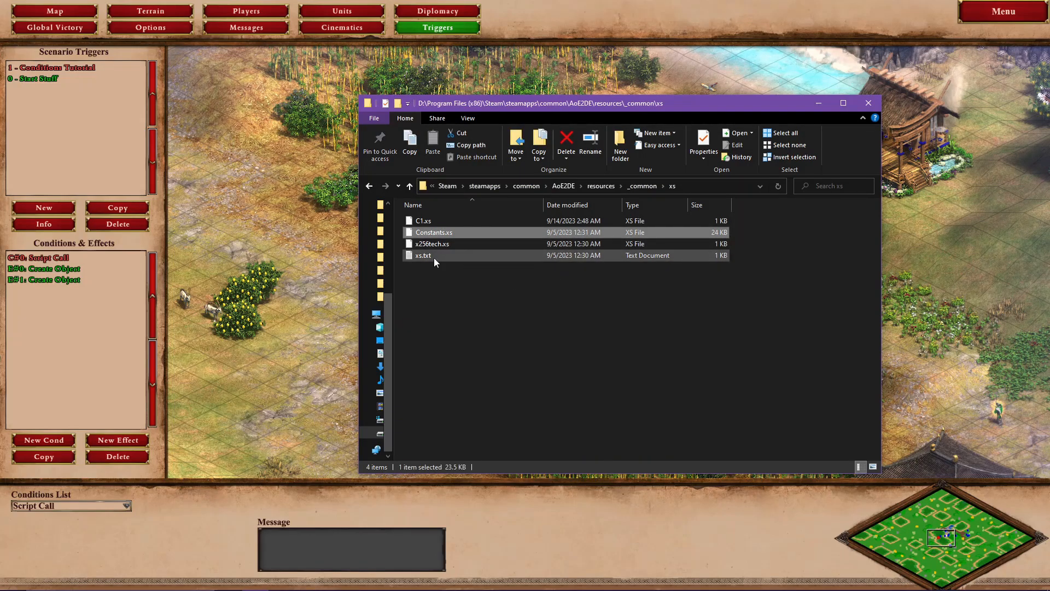
pyautogui.click(440, 245)
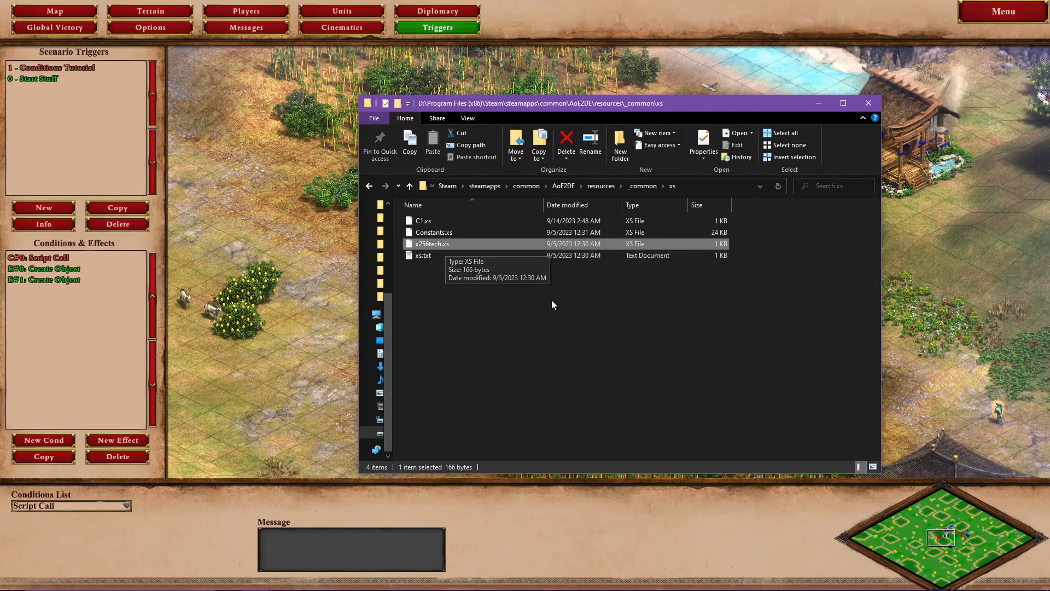
pyautogui.click(438, 266)
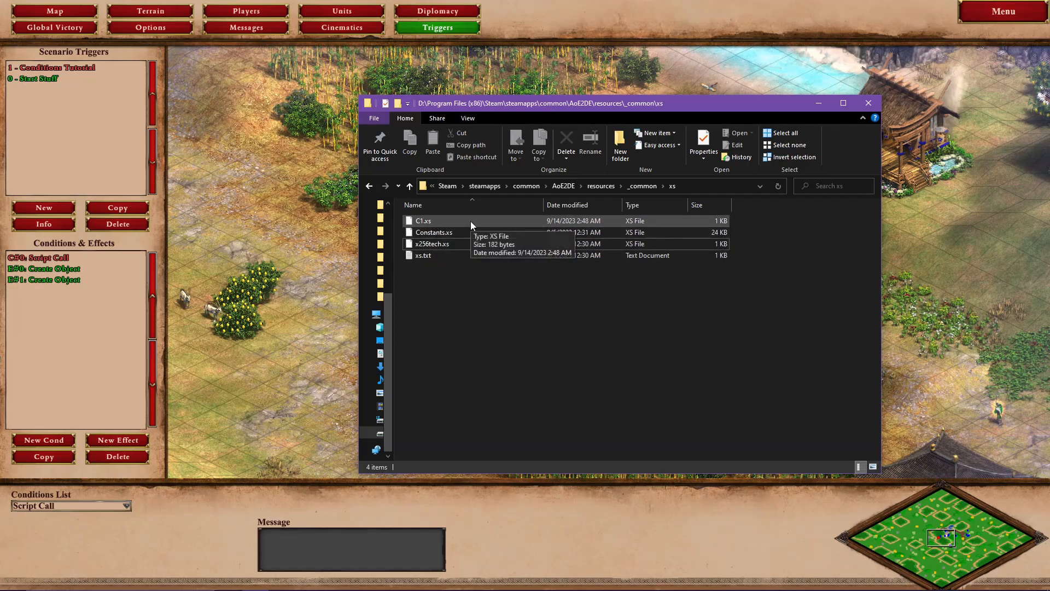
# Open the C1.xs script in Notepad and move its window lower to read the verify and main functions
pyautogui.click(422, 222)
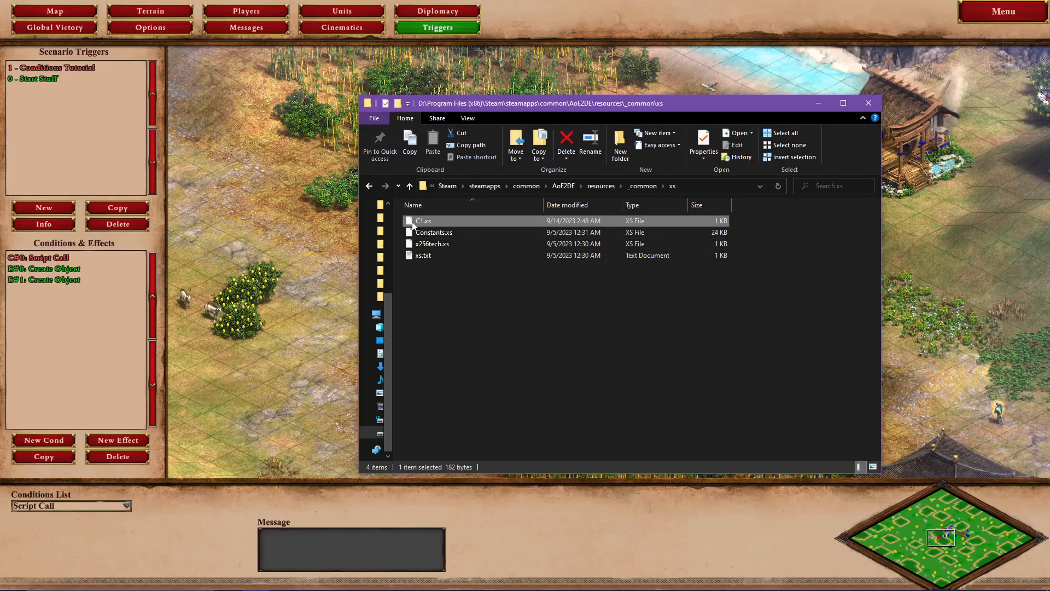
pyautogui.doubleClick(412, 225)
pyautogui.click(433, 273)
pyautogui.doubleClick(477, 192)
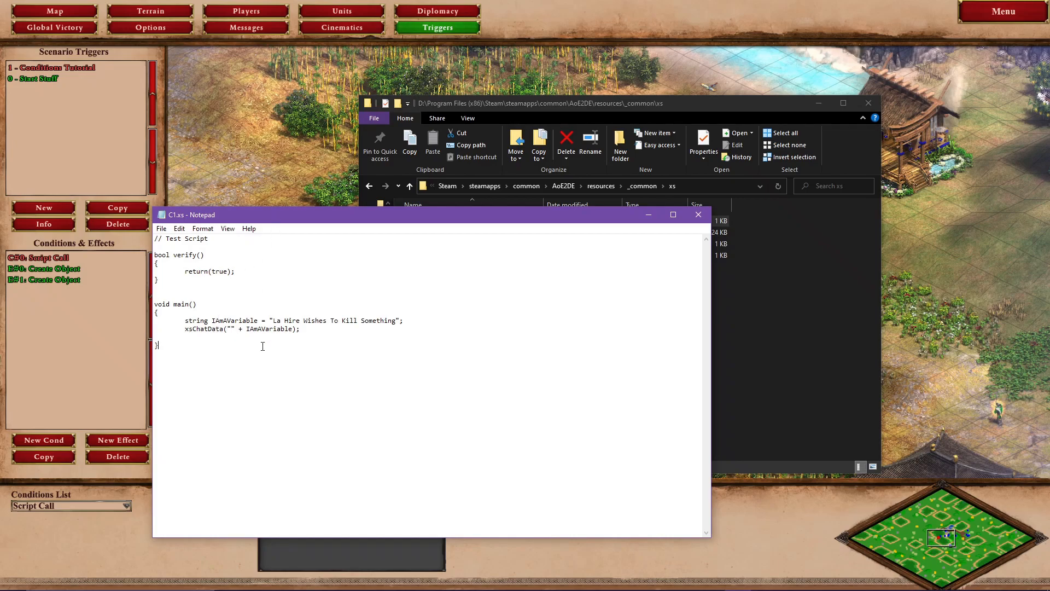
pyautogui.moveTo(284, 219); pyautogui.dragTo(291, 265)
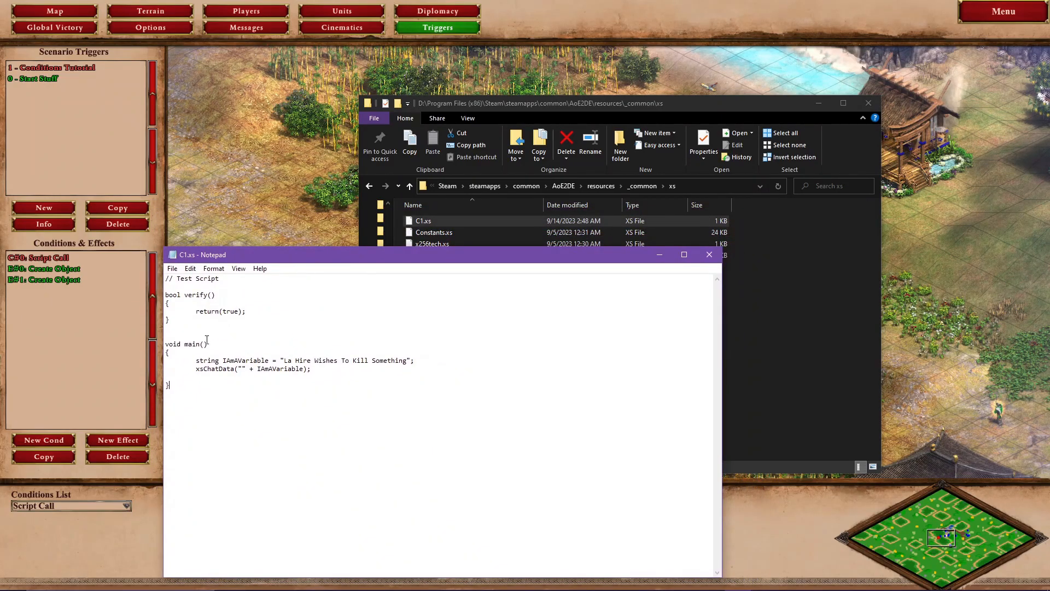
# Highlight the void main function and the Test Script comment line in C1.xs
pyautogui.hotkey('shift', 'Up')
pyautogui.hotkey('shift', 'Up')
pyautogui.hotkey('shift', 'Up')
pyautogui.hotkey('shift', 'Up')
pyautogui.hotkey('shift', 'Up')
pyautogui.hotkey('shift', 'Up')
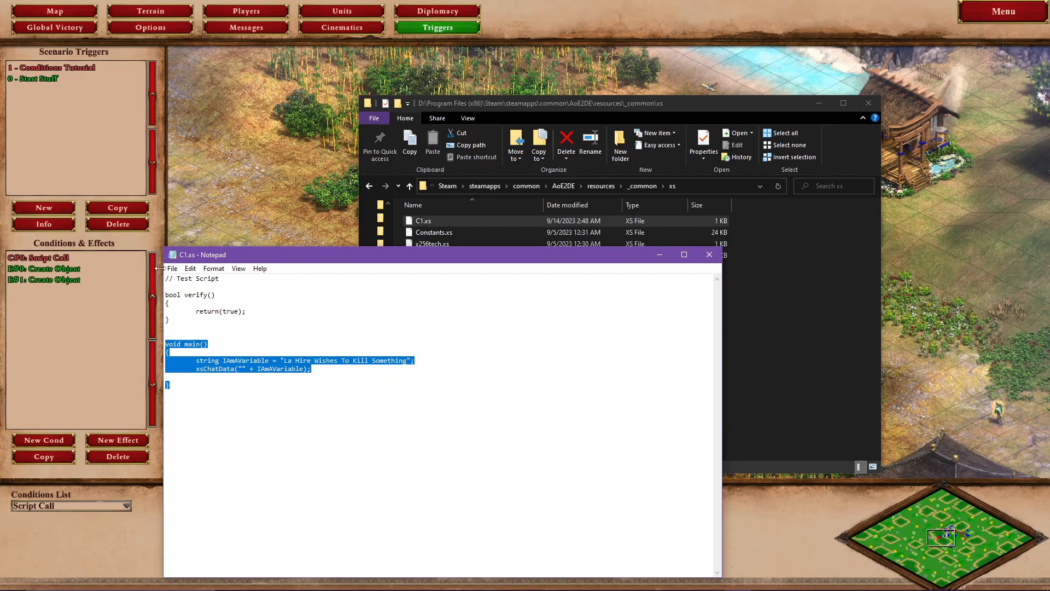
pyautogui.moveTo(177, 280); pyautogui.dragTo(164, 279)
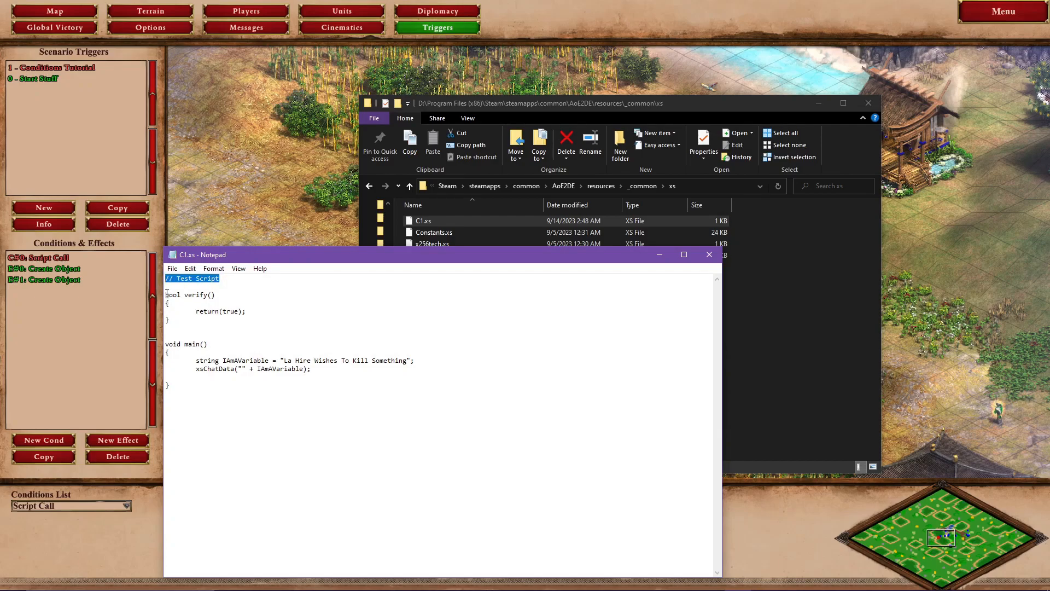
# Highlight the whole bool verify() function, its return type, its name and its return(true) statement
pyautogui.moveTo(166, 294); pyautogui.dragTo(215, 328)
pyautogui.click(215, 327)
pyautogui.moveTo(167, 294)
pyautogui.mouseDown()
pyautogui.moveTo(216, 294)
pyautogui.moveTo(165, 295)
pyautogui.mouseUp()
pyautogui.click(222, 294)
pyautogui.moveTo(184, 295); pyautogui.dragTo(208, 295)
pyautogui.click(214, 295)
pyautogui.moveTo(198, 311); pyautogui.dragTo(228, 313)
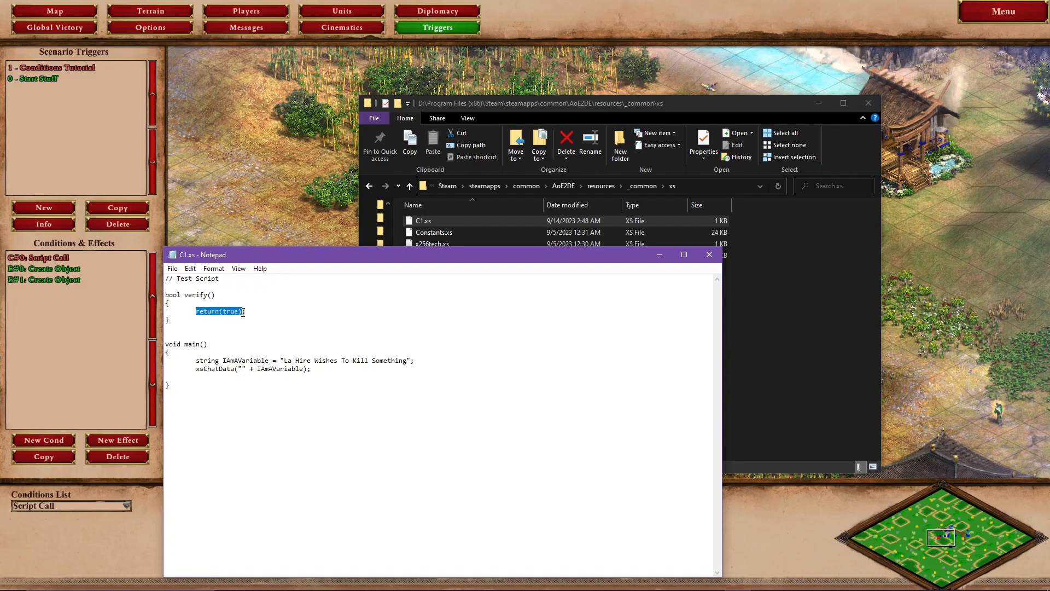
# Point out the verify function's name again as the part called from the trigger condition
pyautogui.click(236, 313)
pyautogui.moveTo(185, 295); pyautogui.dragTo(212, 294)
pyautogui.click(221, 296)
pyautogui.doubleClick(198, 296)
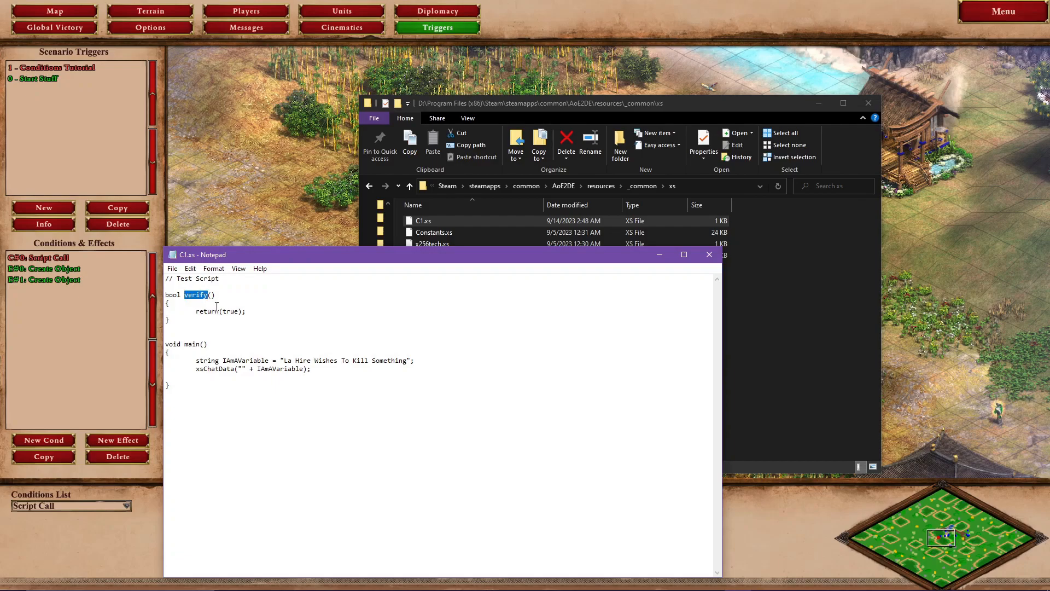
pyautogui.click(233, 295)
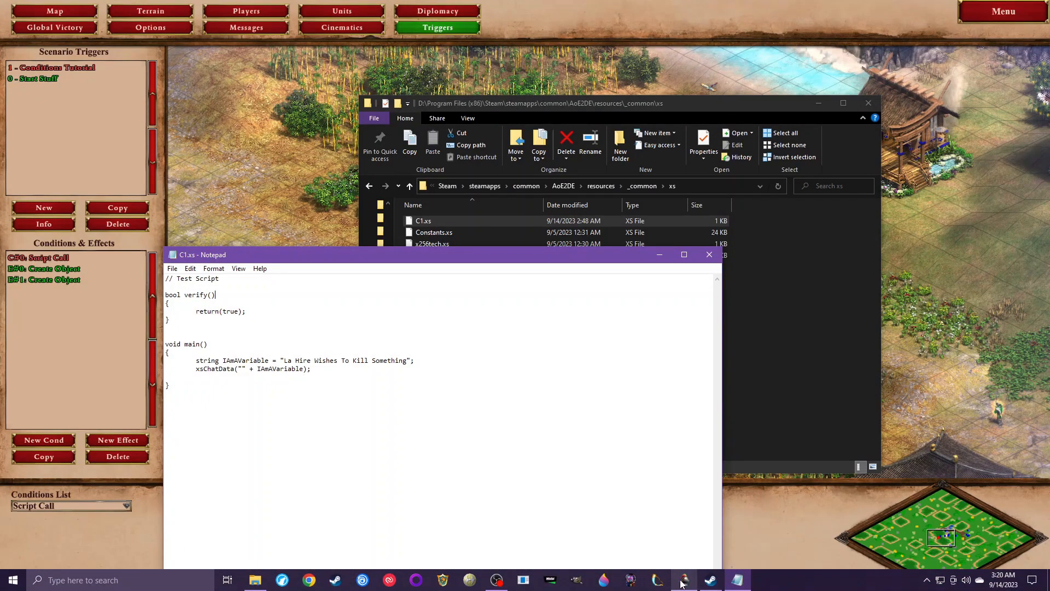
# Switch to the Age of Empires II scenario editor and set the map's Script Filename to C1
pyautogui.click(685, 581)
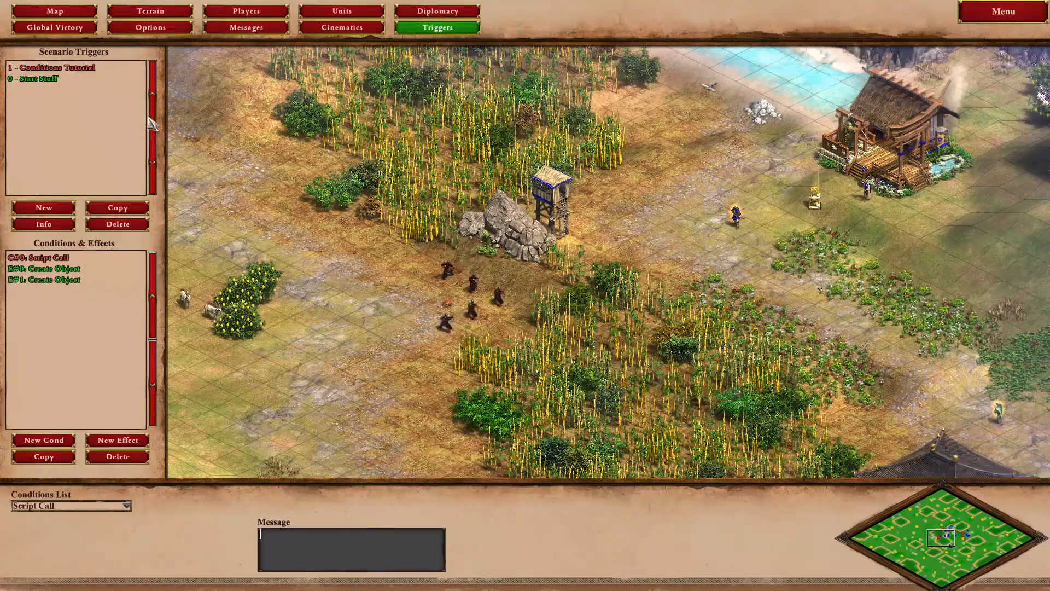
pyautogui.click(75, 12)
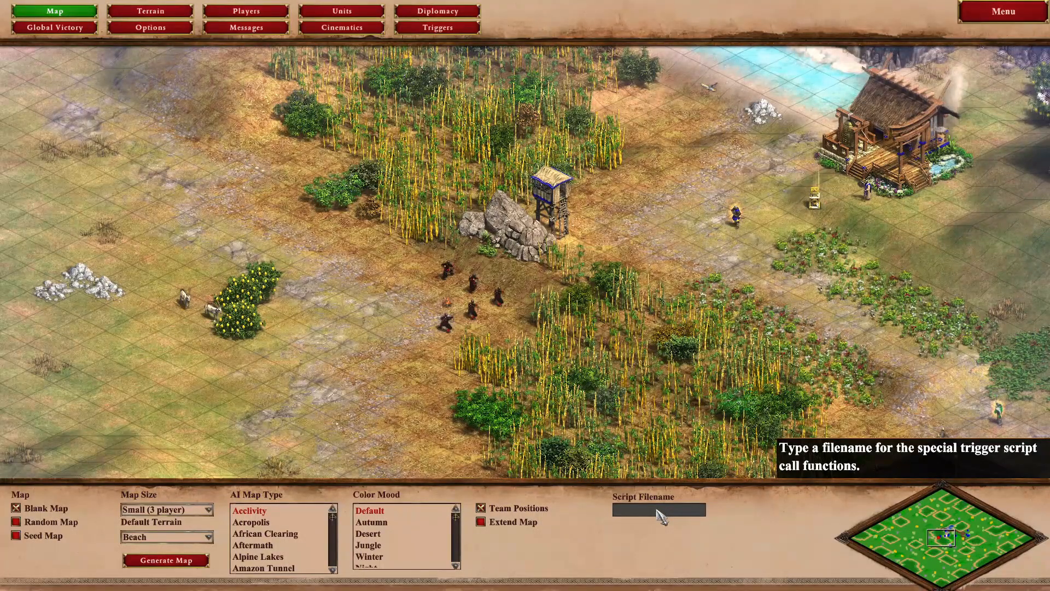
pyautogui.hotkey('alt', 'Tab')
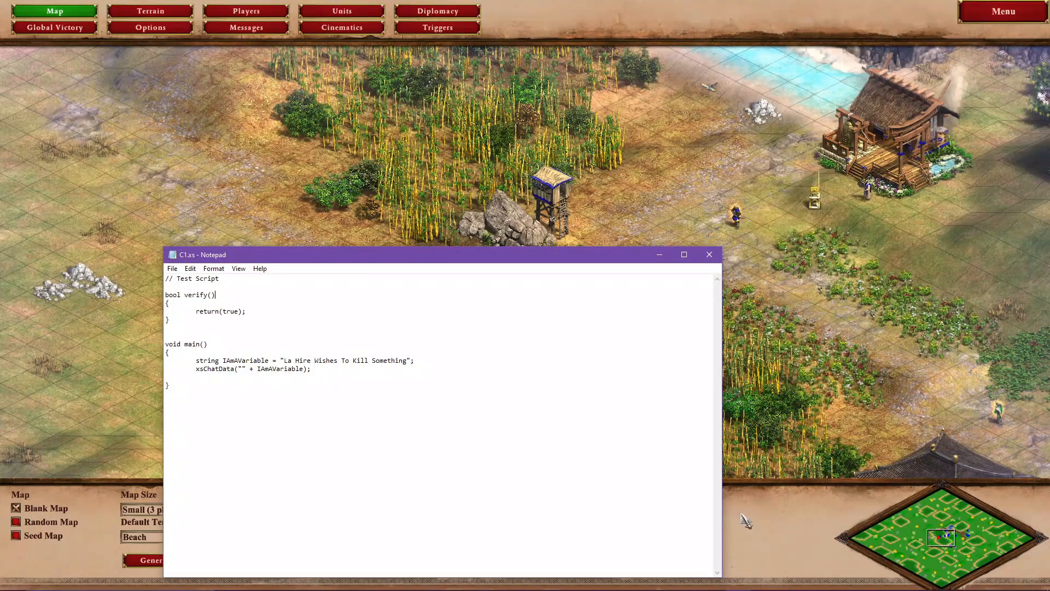
pyautogui.click(769, 516)
pyautogui.write('C1')
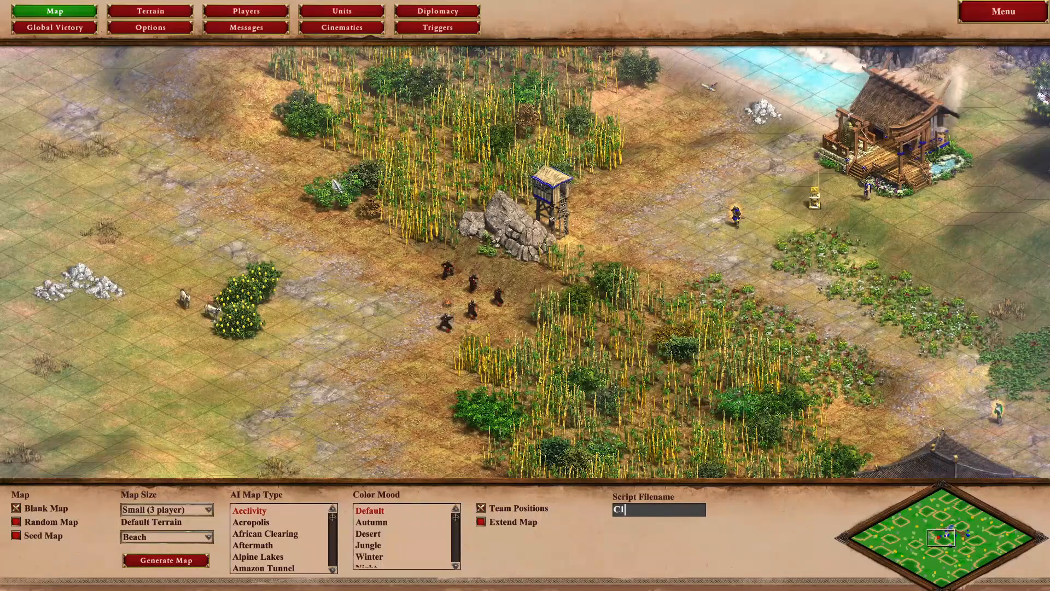
# Enter verify(); as the Script Call condition's message, matching the function name in C1.xs
pyautogui.click(429, 32)
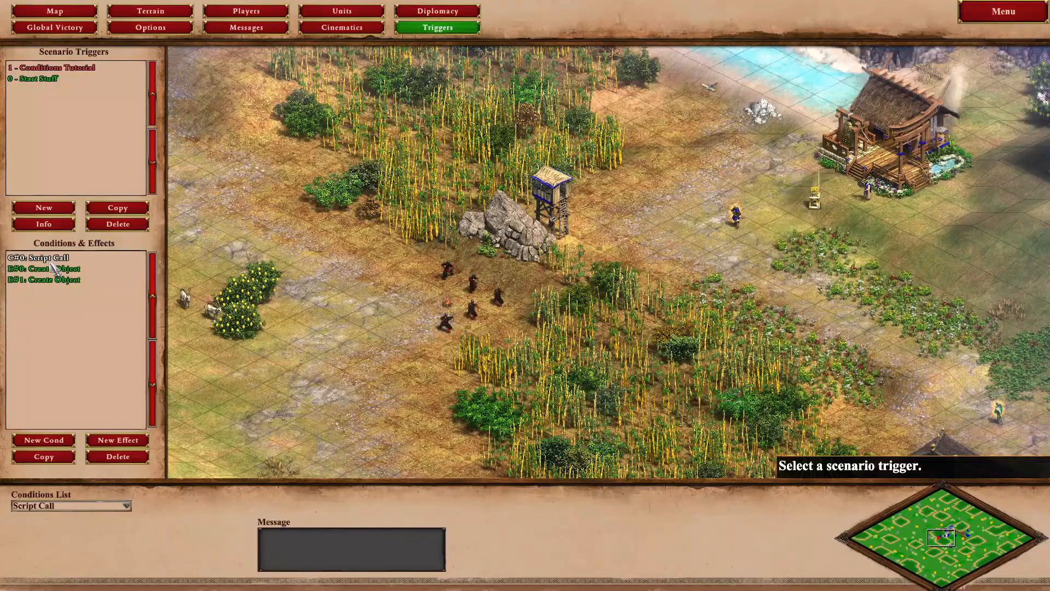
pyautogui.click(326, 544)
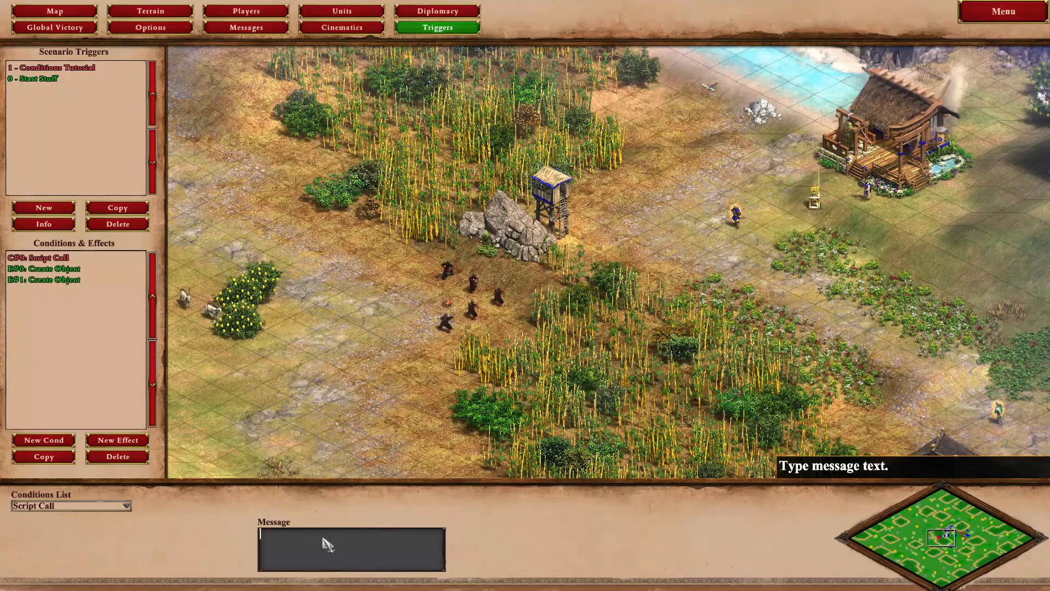
pyautogui.hotkey('alt', 'Tab')
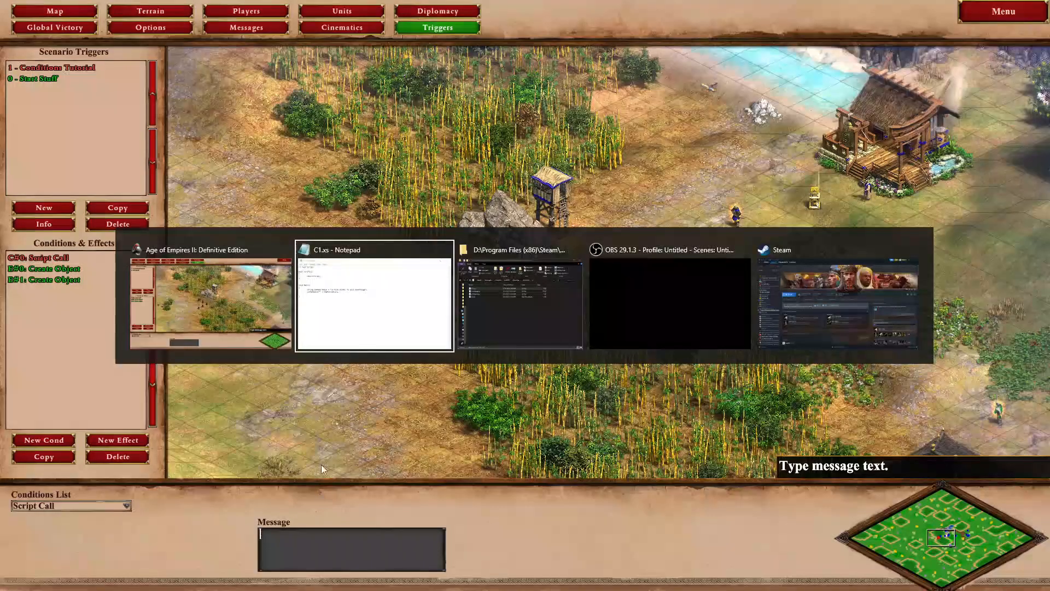
pyautogui.moveTo(185, 299); pyautogui.dragTo(212, 297)
pyautogui.click(212, 295)
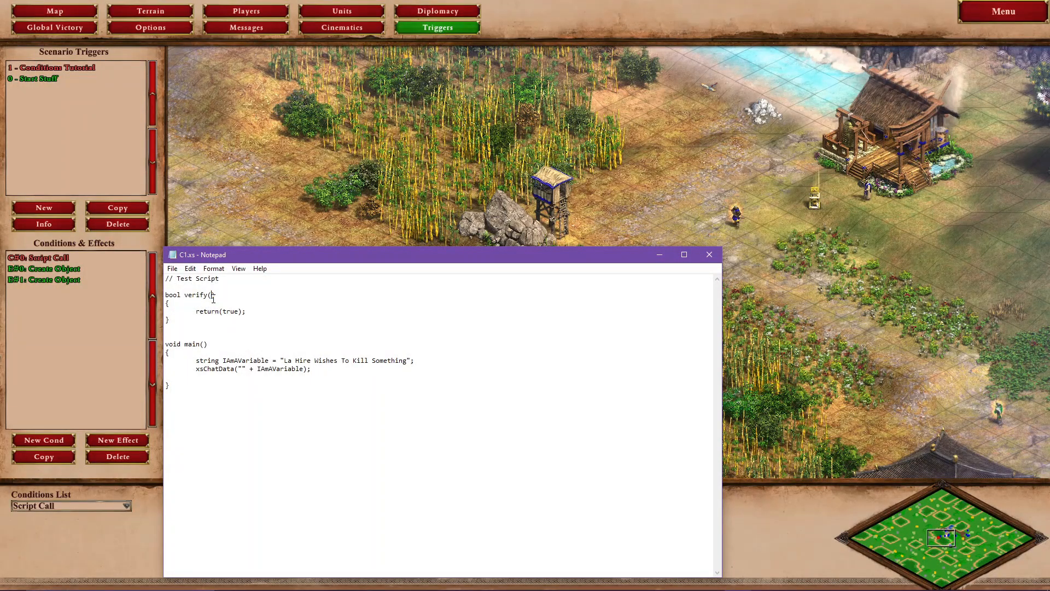
pyautogui.click(99, 540)
pyautogui.click(302, 540)
pyautogui.write('verify();')
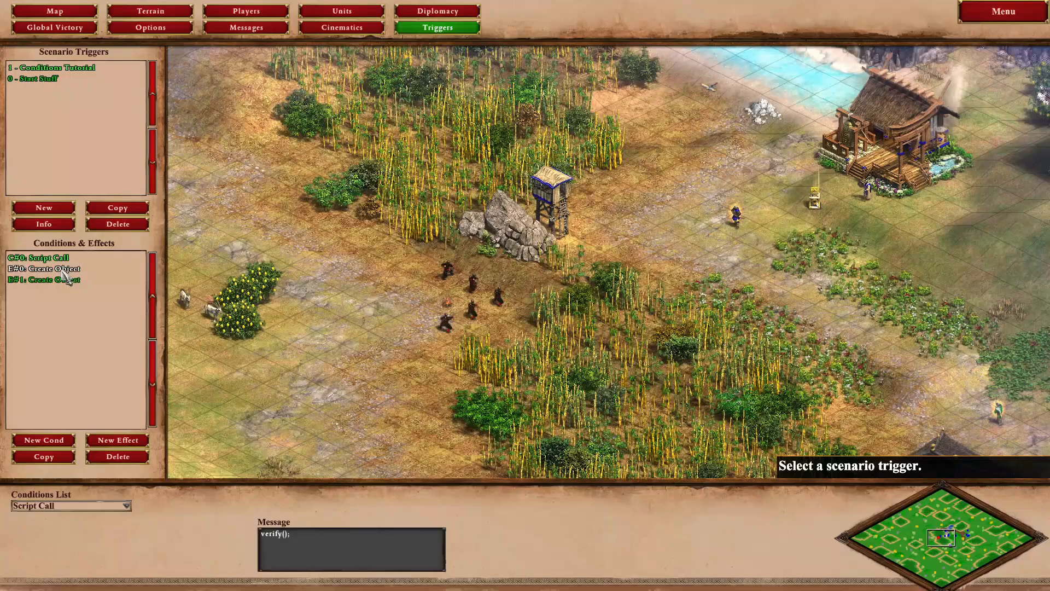
pyautogui.click(62, 268)
pyautogui.click(63, 258)
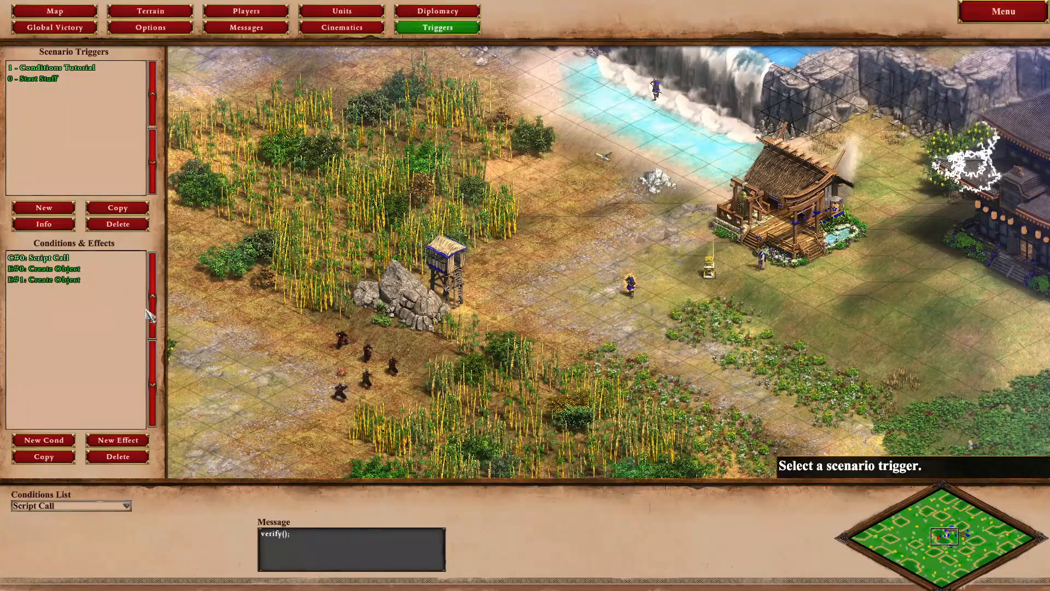
# Switch to Notepad, delete the semicolon after return(true) in the verify function and save C1.xs
pyautogui.hotkey('alt', 'Tab')
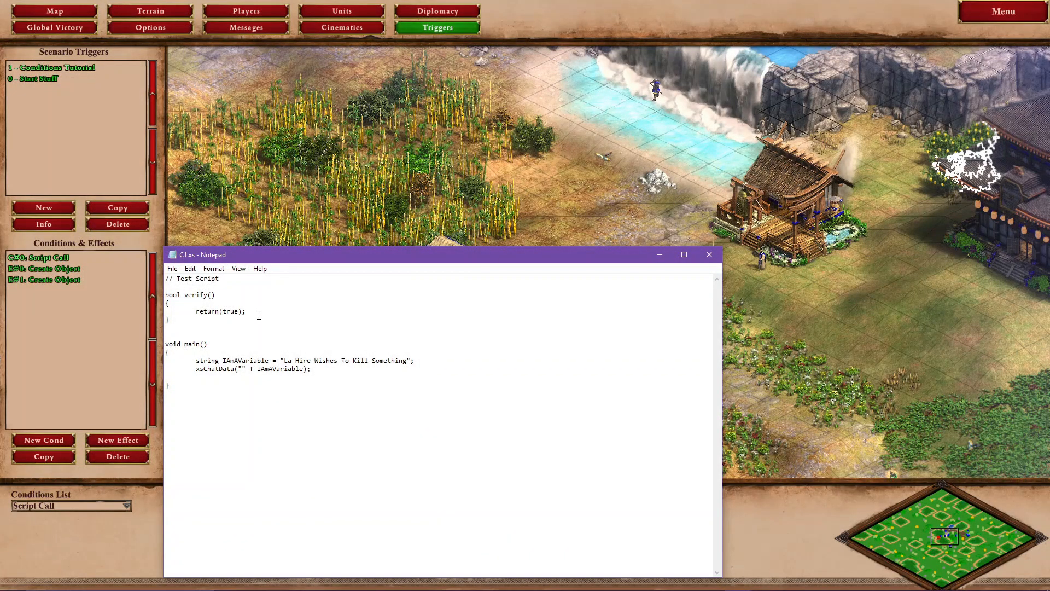
pyautogui.press('BackSpace')
pyautogui.click(173, 267)
pyautogui.click(186, 317)
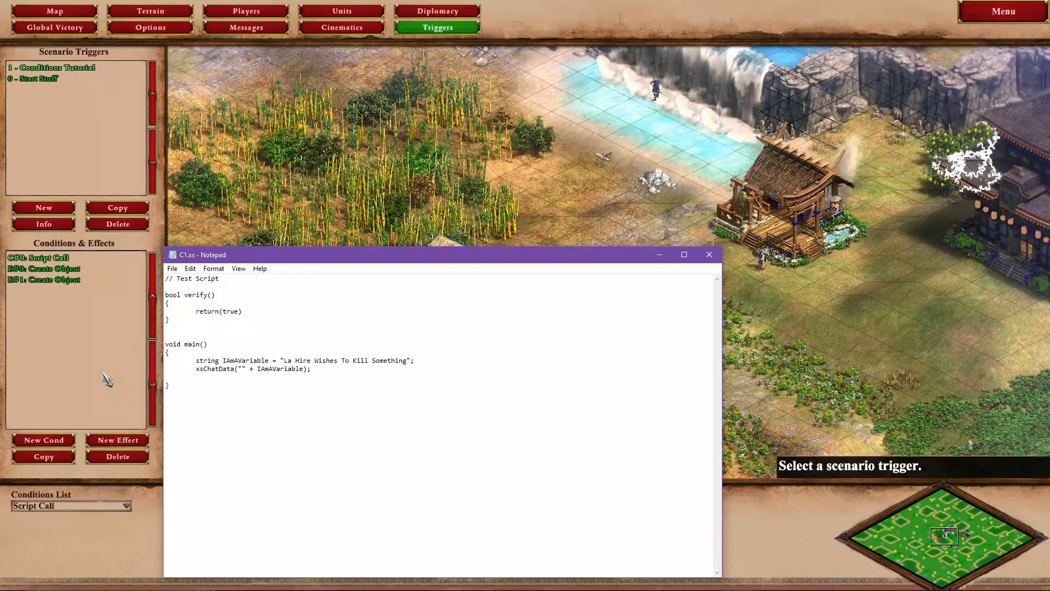
# Re-enter verify(); as the Script Call message in the scenario editor to recheck the script, and dismiss the resulting dialog
pyautogui.click(102, 375)
pyautogui.click(322, 537)
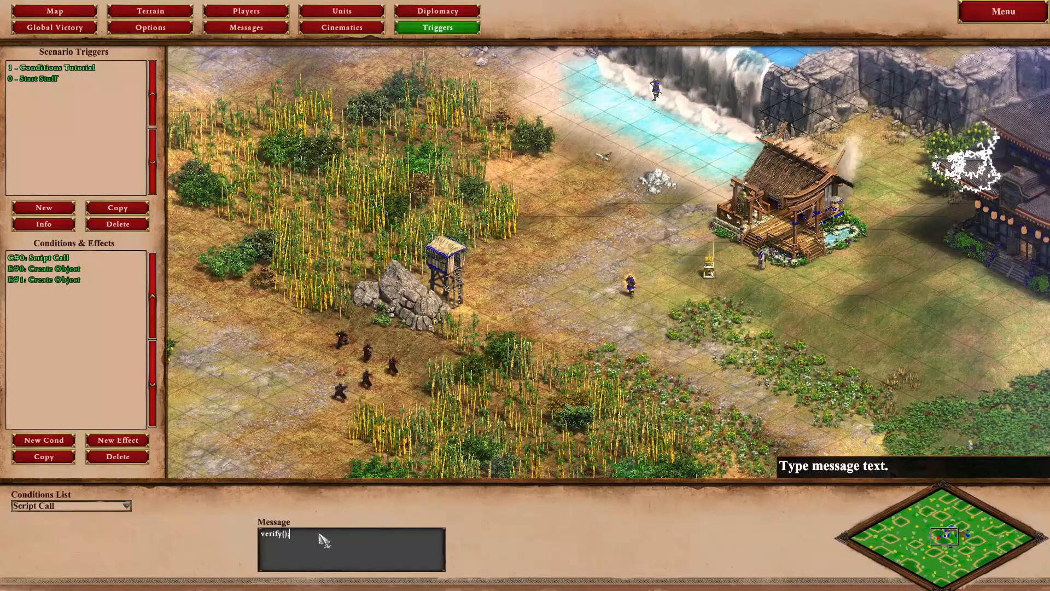
pyautogui.press('BackSpace')
pyautogui.press('BackSpace')
pyautogui.press('BackSpace')
pyautogui.press('BackSpace')
pyautogui.press('BackSpace')
pyautogui.press('BackSpace')
pyautogui.press('BackSpace')
pyautogui.press('BackSpace')
pyautogui.write('verify();')
pyautogui.click(71, 261)
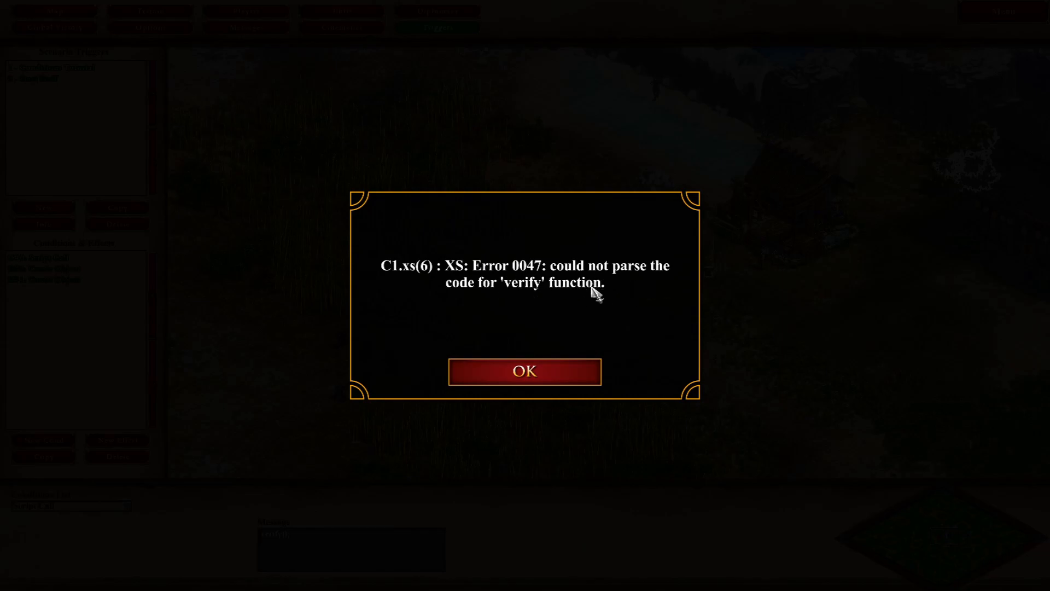
pyautogui.click(550, 371)
# Restore the semicolon after return(true) in C1.xs, save the script and return to the scenario editor
pyautogui.hotkey('alt', 'Tab')
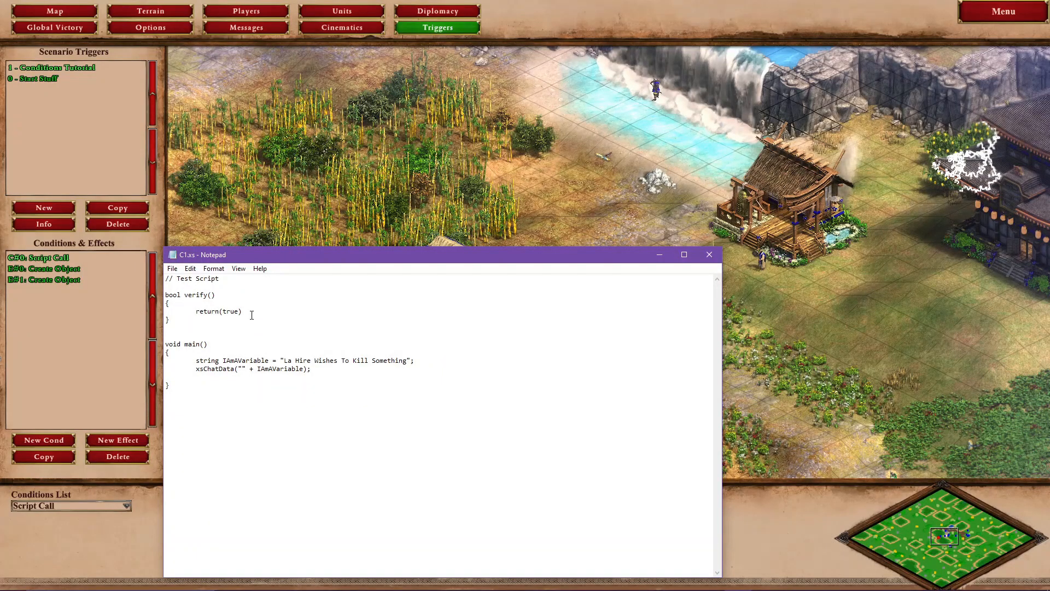
pyautogui.write(';')
pyautogui.click(172, 268)
pyautogui.click(186, 315)
pyautogui.hotkey('alt', 'Tab')
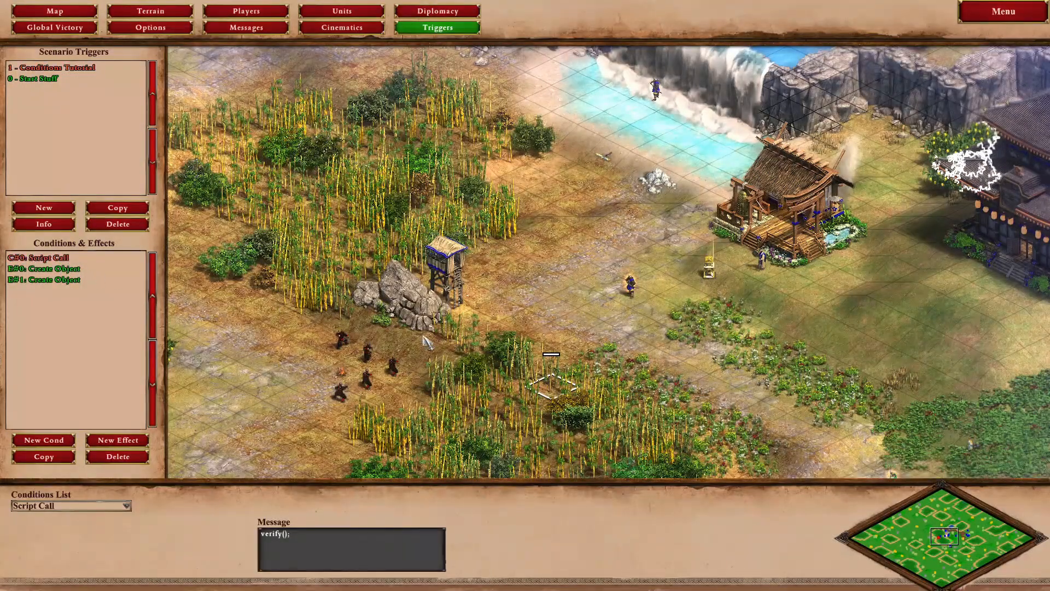
# Test the scenario with verify returning true, watch the trigger's outcome and quit back to the editor
pyautogui.click(328, 544)
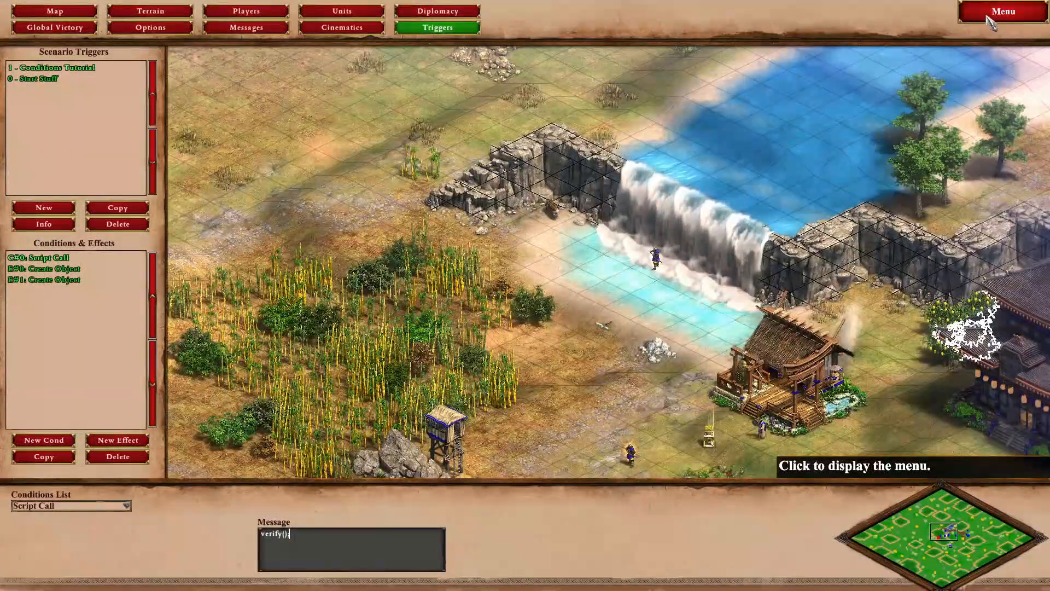
pyautogui.click(1003, 11)
pyautogui.click(526, 341)
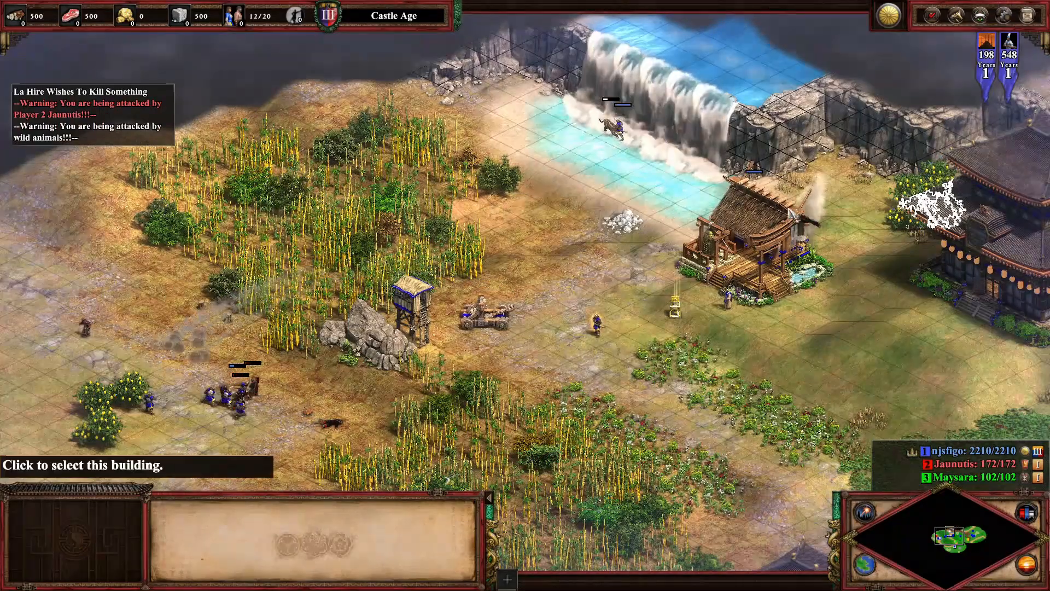
pyautogui.click(1028, 16)
pyautogui.click(558, 235)
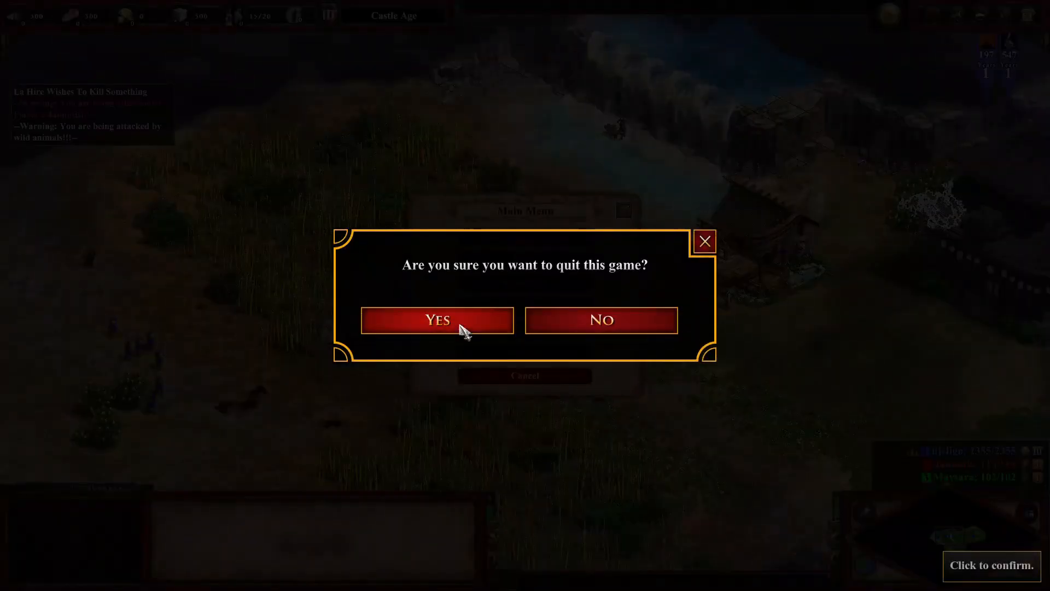
pyautogui.click(458, 331)
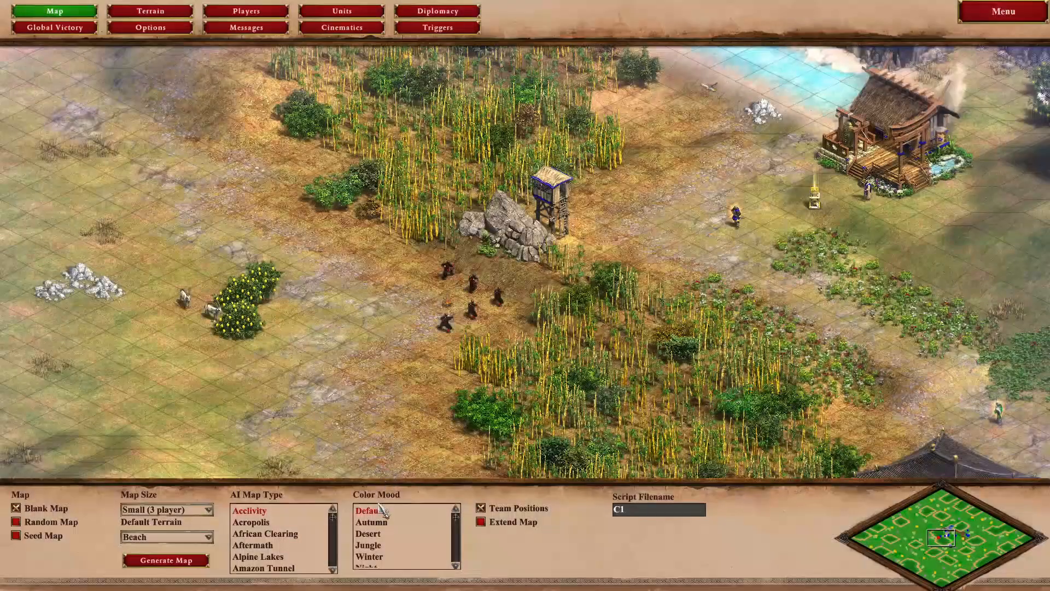
# Make the verify function in C1.xs return false, save the script and go back to the scenario editor
pyautogui.click(438, 27)
pyautogui.hotkey('alt', 'Tab')
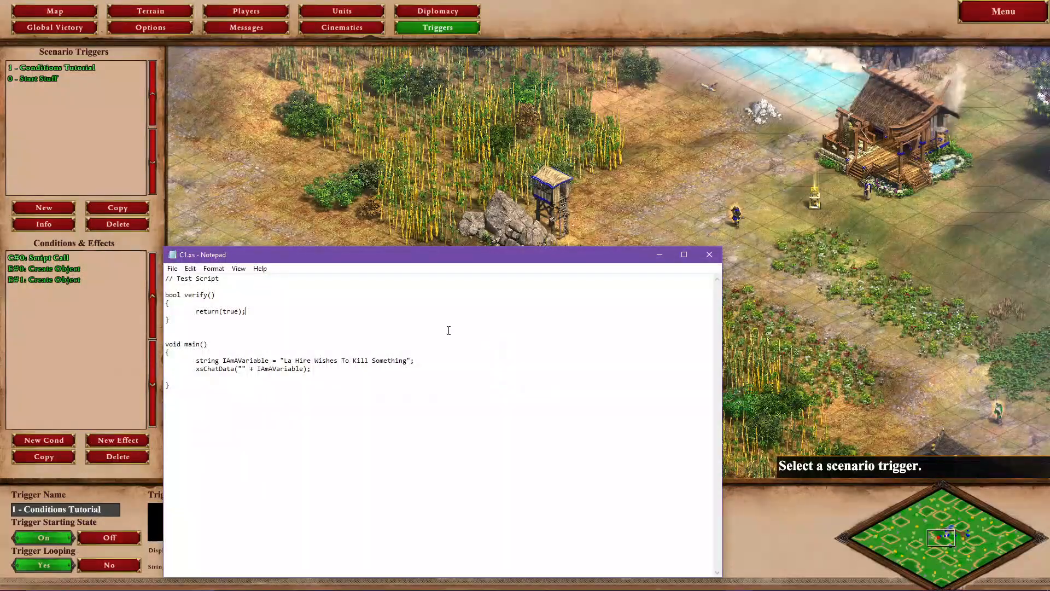
pyautogui.doubleClick(230, 311)
pyautogui.click(239, 311)
pyautogui.press('BackSpace')
pyautogui.press('BackSpace')
pyautogui.click(778, 526)
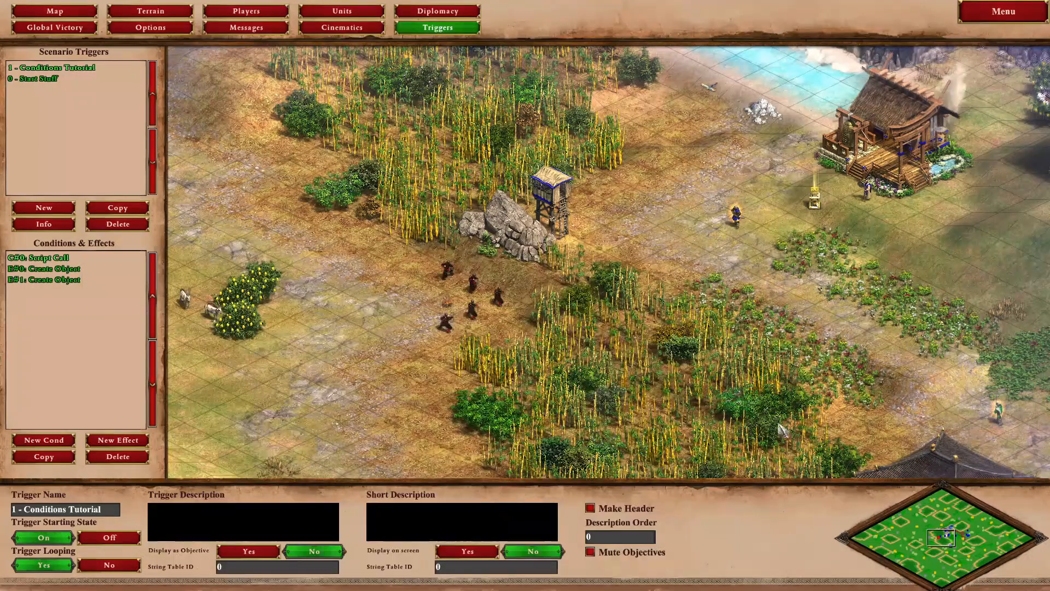
# Test the scenario with verify returning false, watch the trigger's outcome and quit back to the editor
pyautogui.click(991, 13)
pyautogui.click(495, 343)
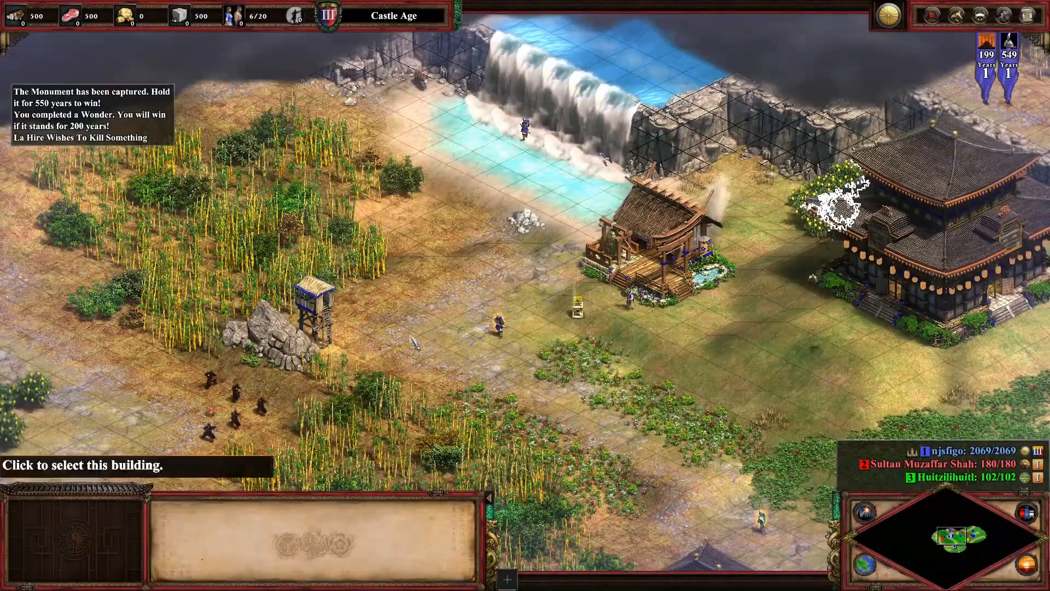
pyautogui.click(1027, 16)
pyautogui.click(490, 239)
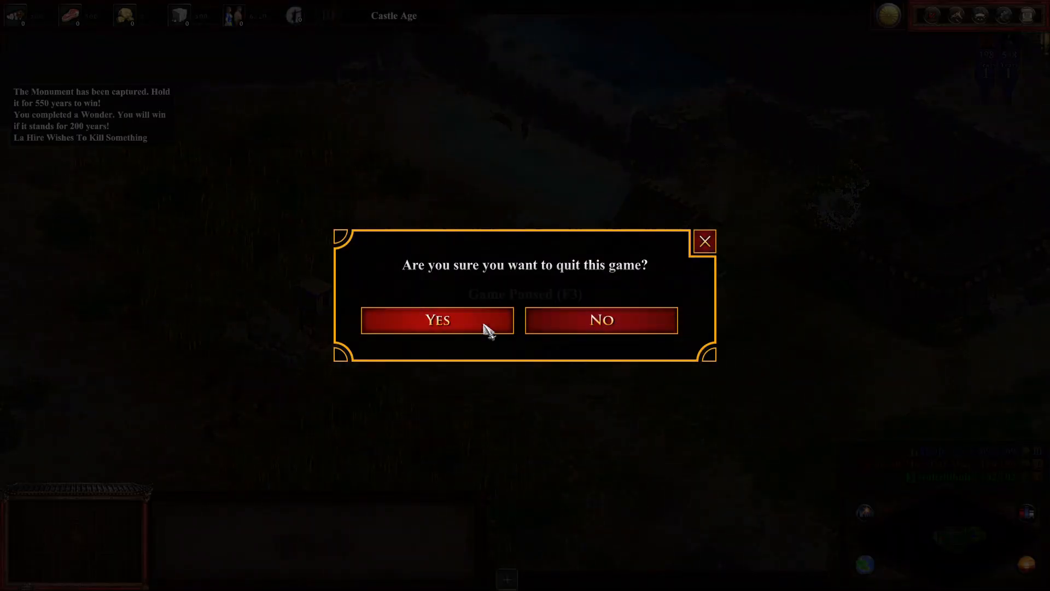
pyautogui.click(484, 328)
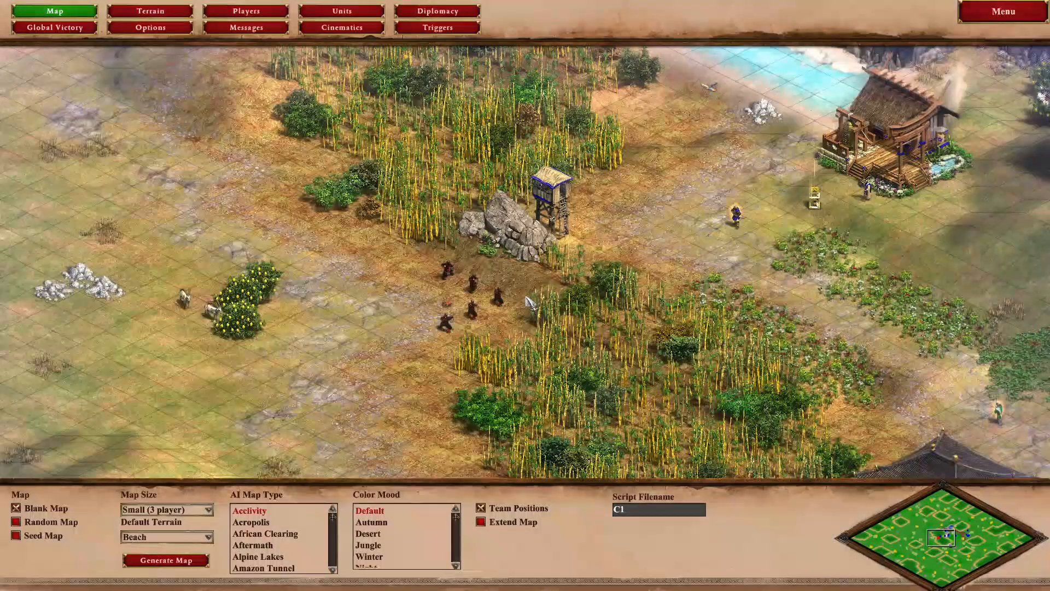
# Reopen the triggers view, switch to Notepad and highlight the main function and verify's closing brace in C1.xs
pyautogui.click(457, 30)
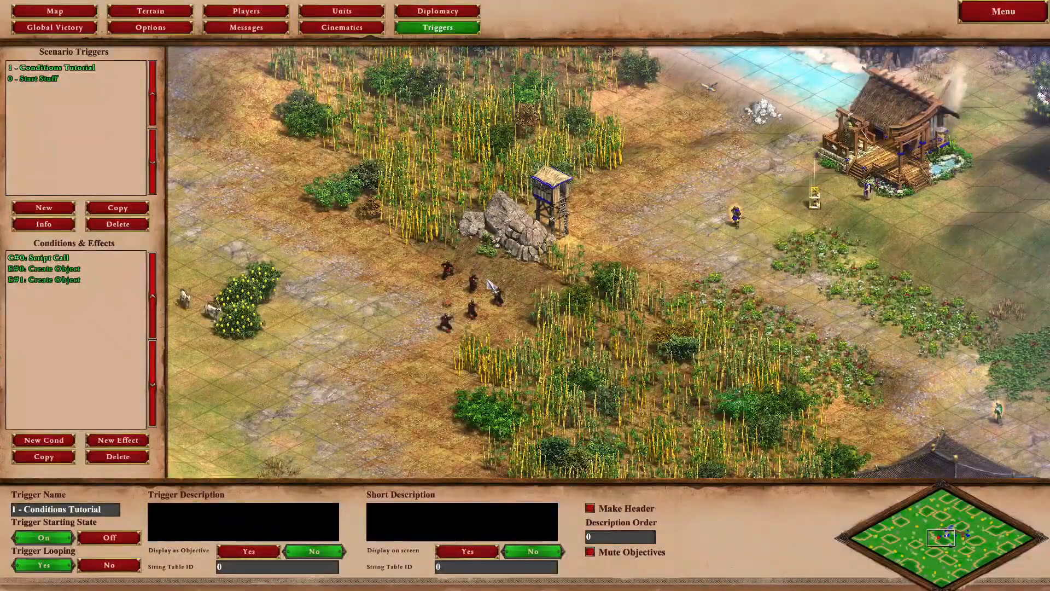
pyautogui.hotkey('alt', 'Tab')
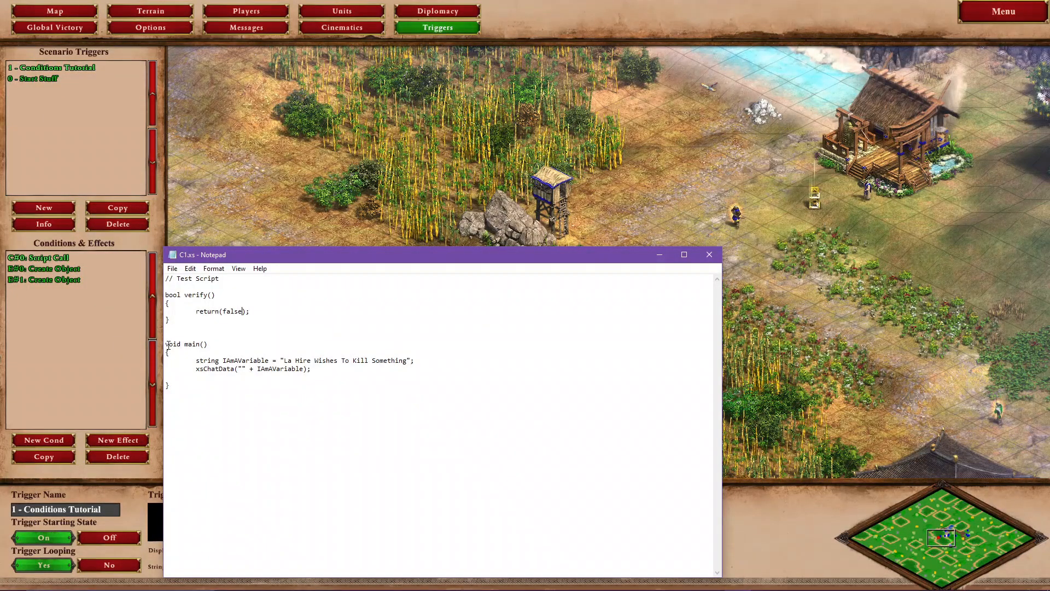
pyautogui.moveTo(164, 344); pyautogui.dragTo(235, 399)
pyautogui.click(235, 399)
pyautogui.doubleClick(167, 320)
pyautogui.click(213, 345)
# Move the Notepad window clear of the Message field and show the Script Call condition's message beside the C1.xs script
pyautogui.moveTo(345, 257); pyautogui.dragTo(618, 203)
pyautogui.click(445, 53)
pyautogui.click(38, 257)
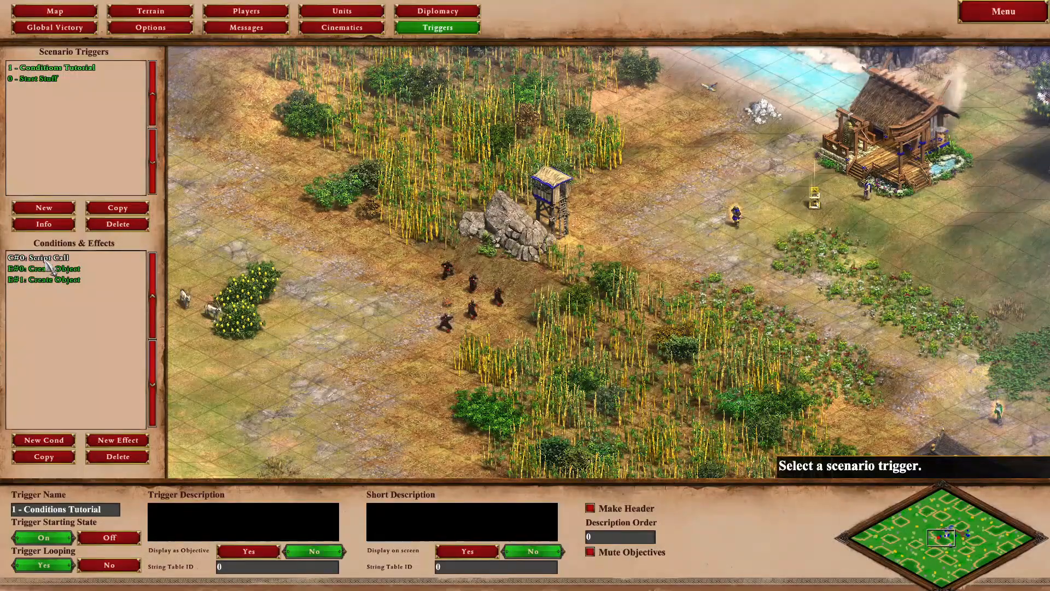
pyautogui.click(306, 539)
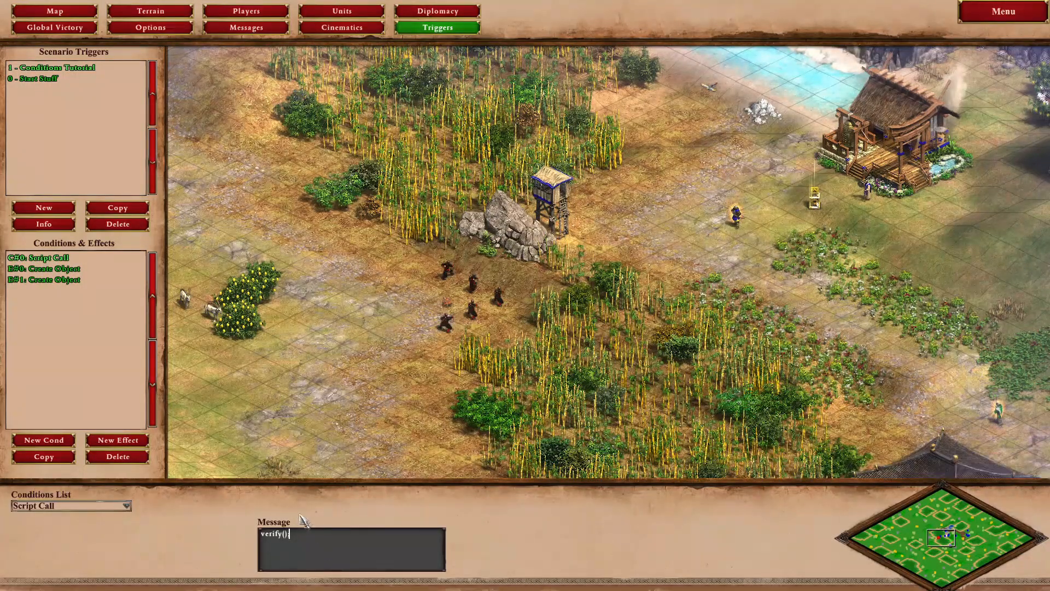
pyautogui.hotkey('alt', 'Tab')
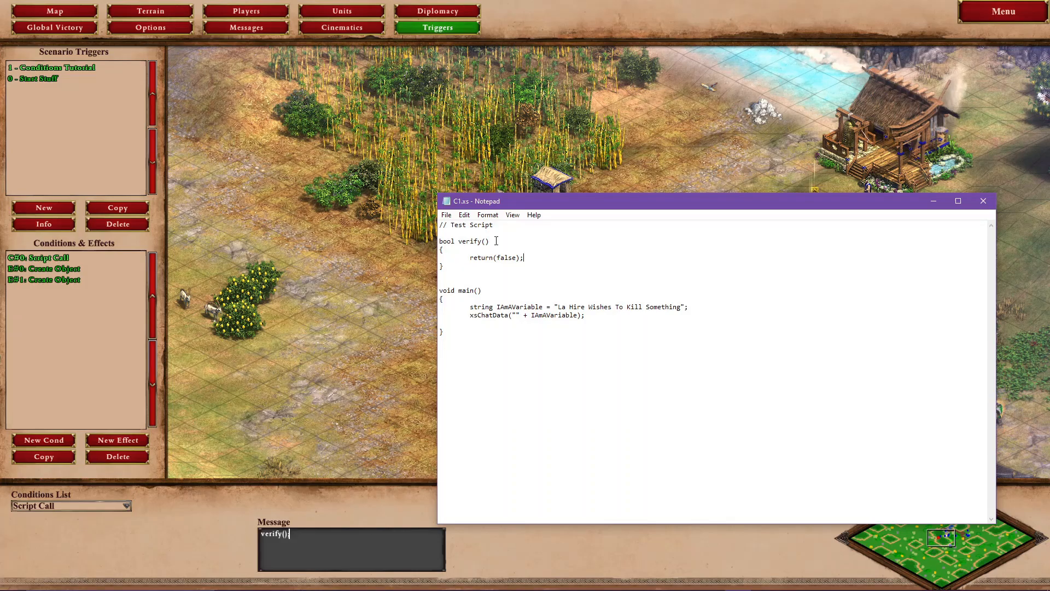
# Highlight the void return type of main and the bool return type of verify in C1.xs
pyautogui.doubleClick(442, 290)
pyautogui.doubleClick(451, 243)
pyautogui.click(448, 244)
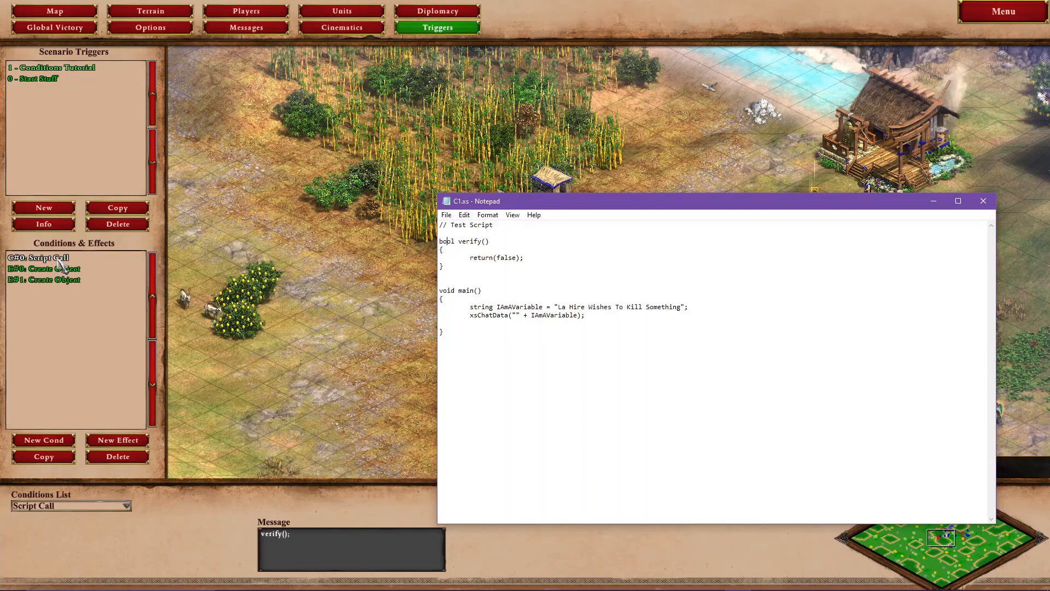
pyautogui.doubleClick(447, 241)
pyautogui.click(581, 265)
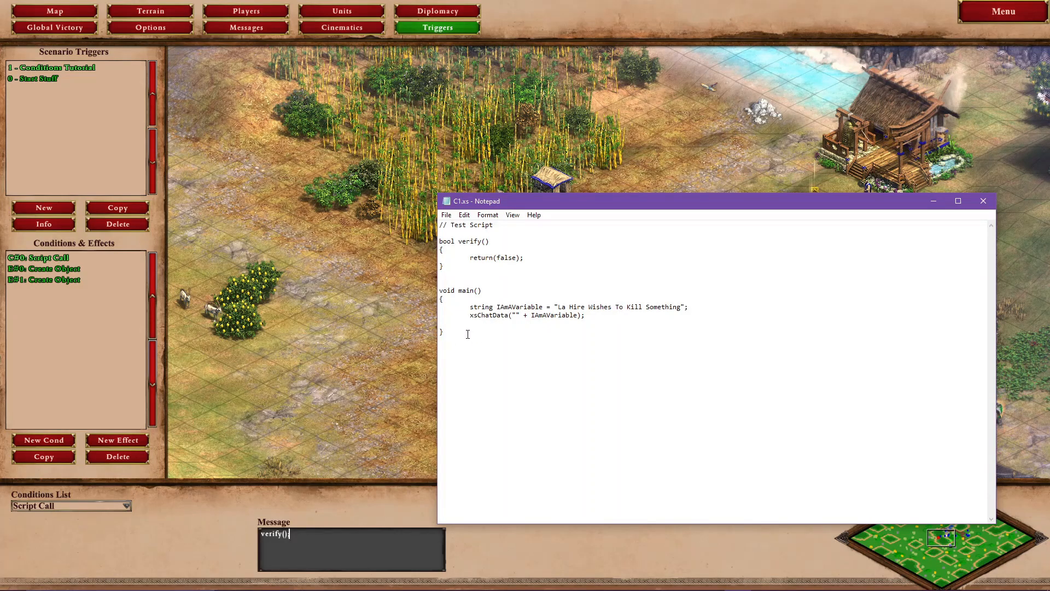
# Copy the whole main function from C1.xs and paste it over verify(); in the Script Call condition's message
pyautogui.moveTo(444, 332); pyautogui.dragTo(438, 290)
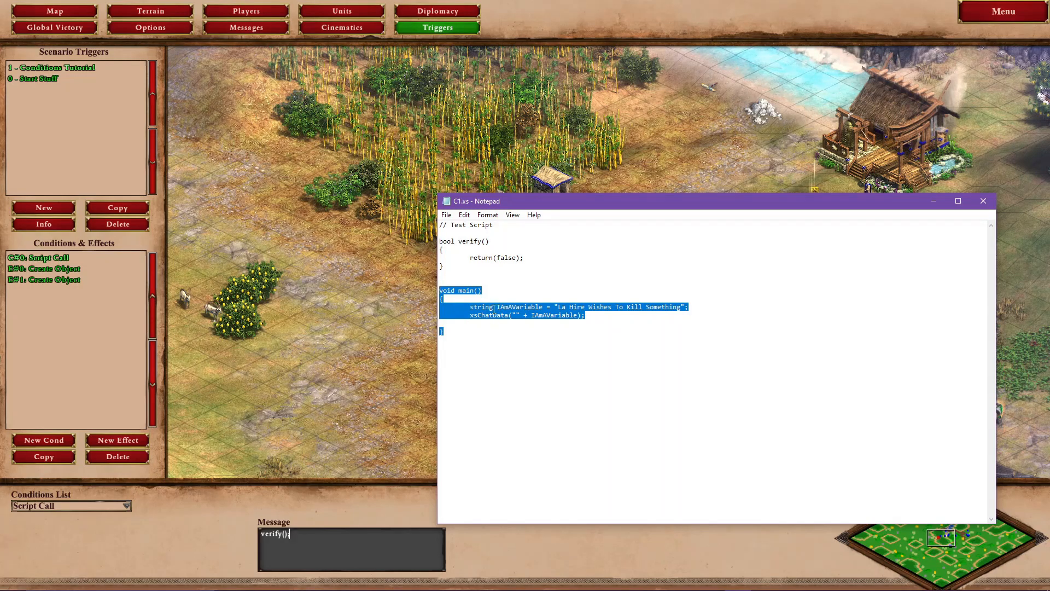
pyautogui.click(321, 541)
pyautogui.moveTo(322, 542); pyautogui.dragTo(251, 542)
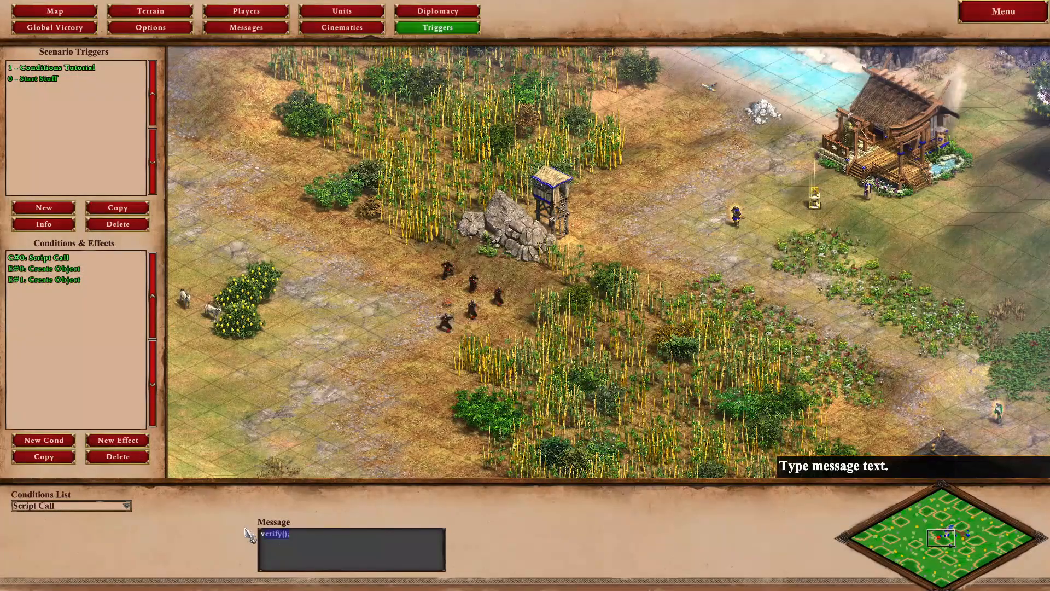
pyautogui.hotkey('ctrl', 'v')
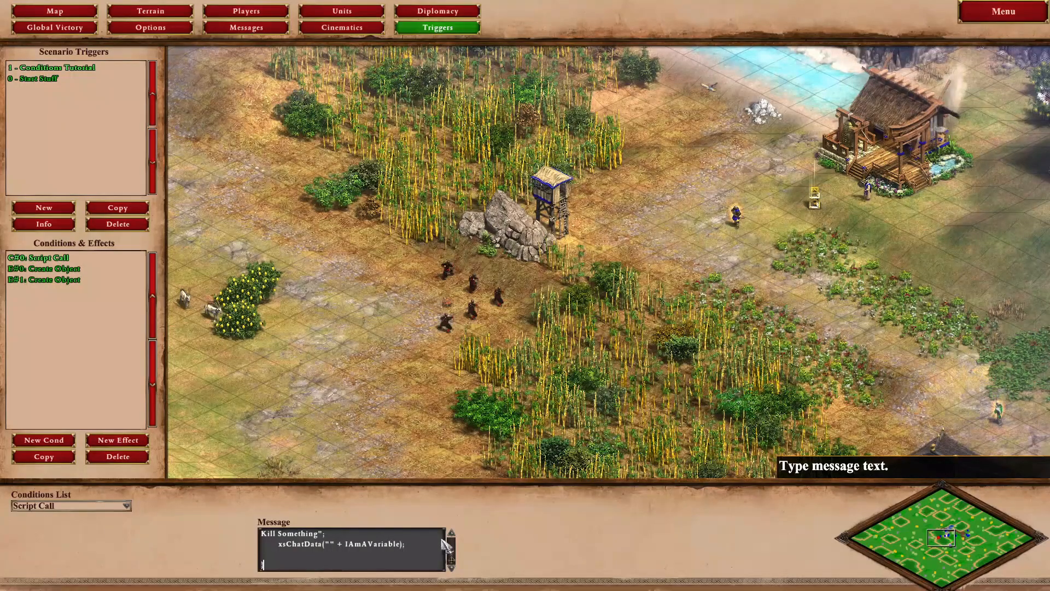
# Remove the stray character before the string line in the pasted message and compare the text with C1.xs
pyautogui.moveTo(452, 560); pyautogui.dragTo(451, 533)
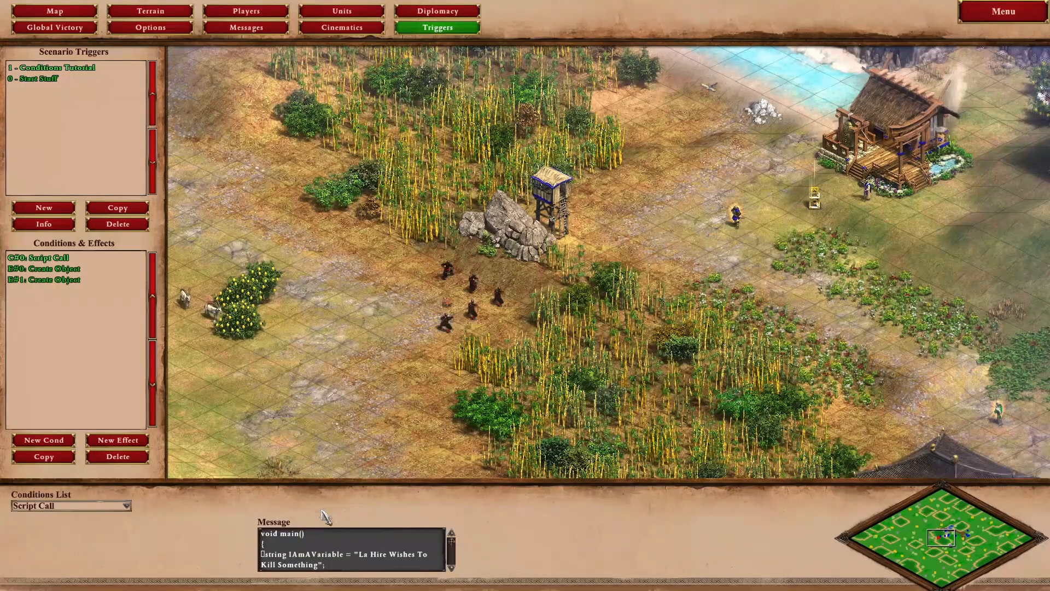
pyautogui.click(267, 555)
pyautogui.press('BackSpace')
pyautogui.hotkey('alt', 'Tab')
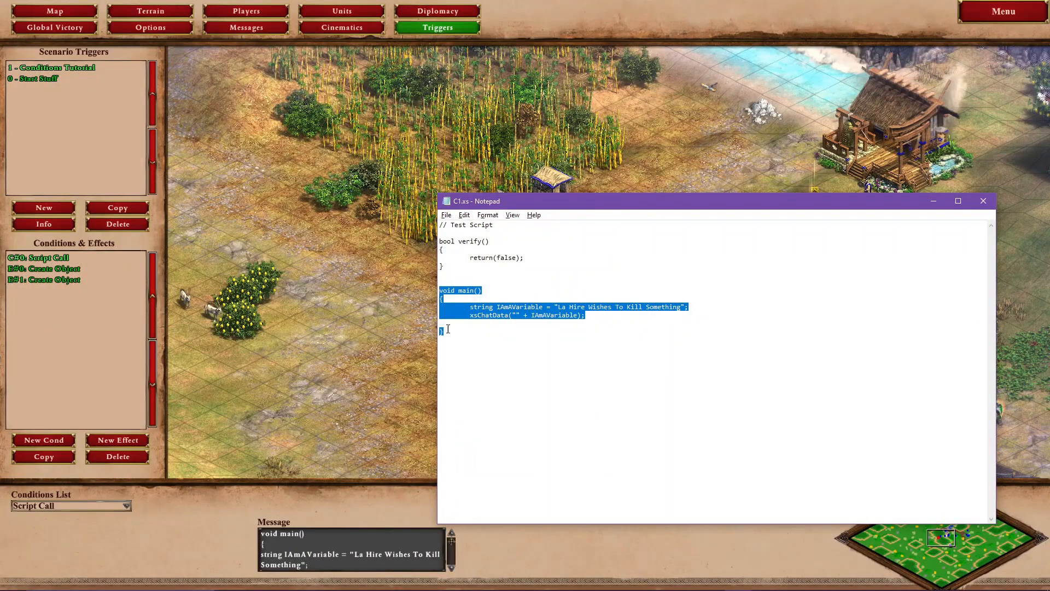
pyautogui.hotkey('alt', 'Tab')
pyautogui.scroll(-2, 342, 558)
pyautogui.scroll(-2, 345, 559)
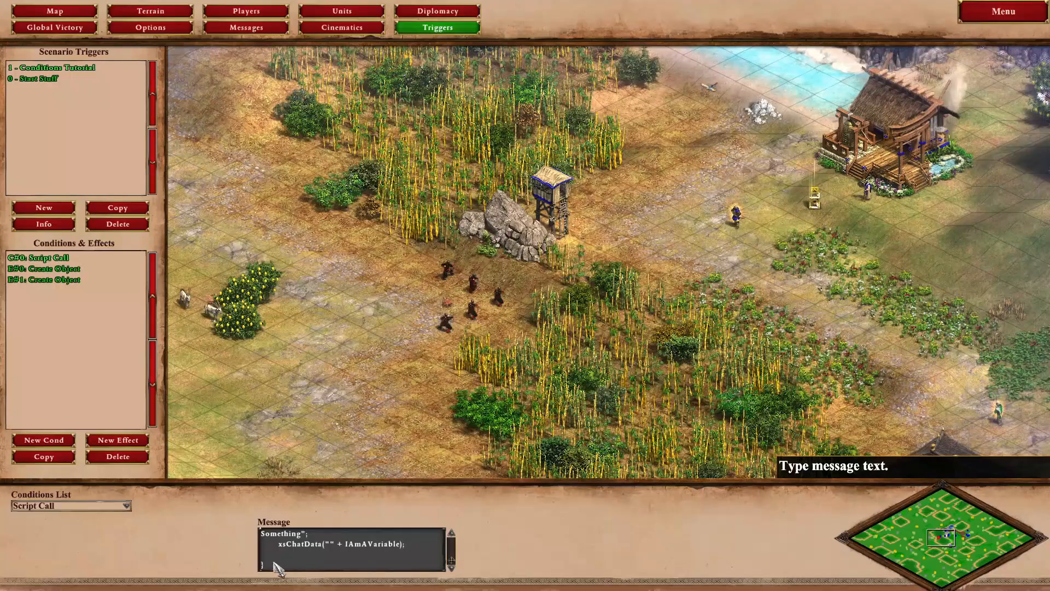
# Dismiss the script error dialog and clear the map's Script Filename
pyautogui.click(65, 259)
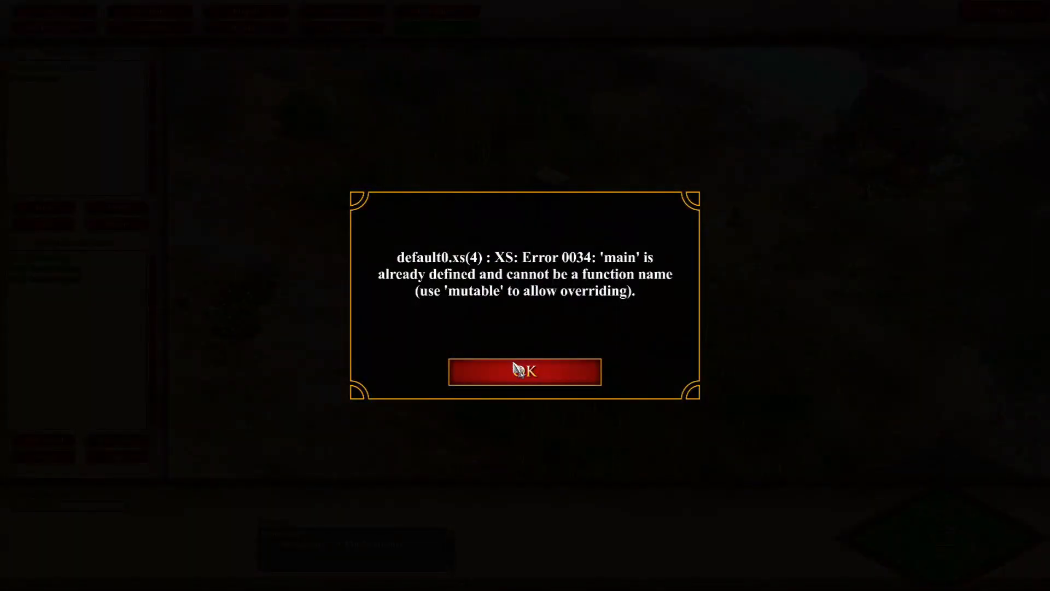
pyautogui.click(540, 378)
pyautogui.click(89, 12)
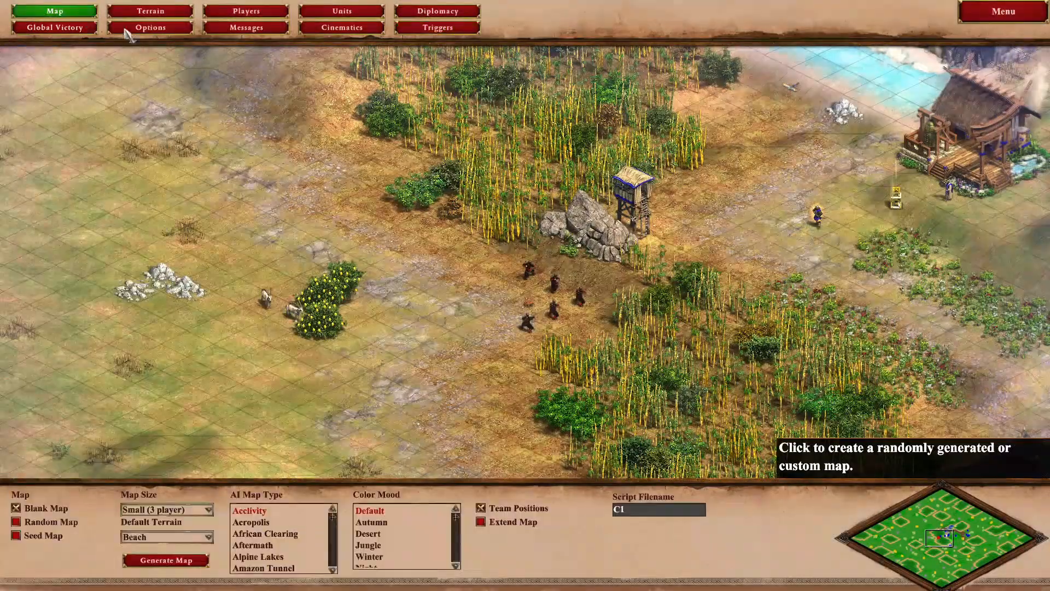
pyautogui.press('BackSpace')
pyautogui.press('BackSpace')
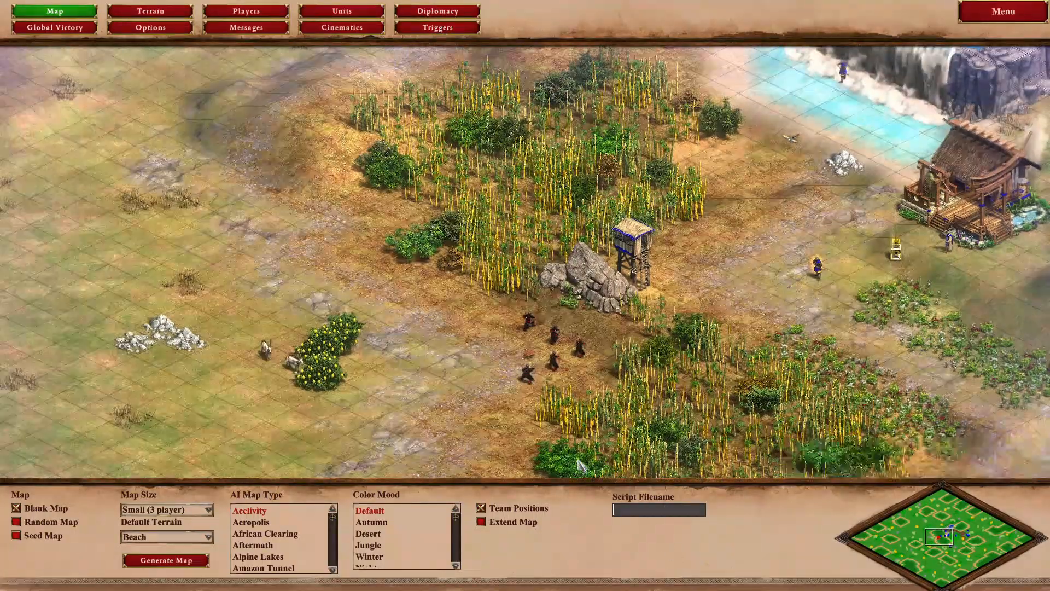
pyautogui.hotkey('alt', 'Tab')
pyautogui.hotkey('alt', 'Tab')
# Return to the triggers and review the main function held in the Script Call condition's message
pyautogui.click(462, 31)
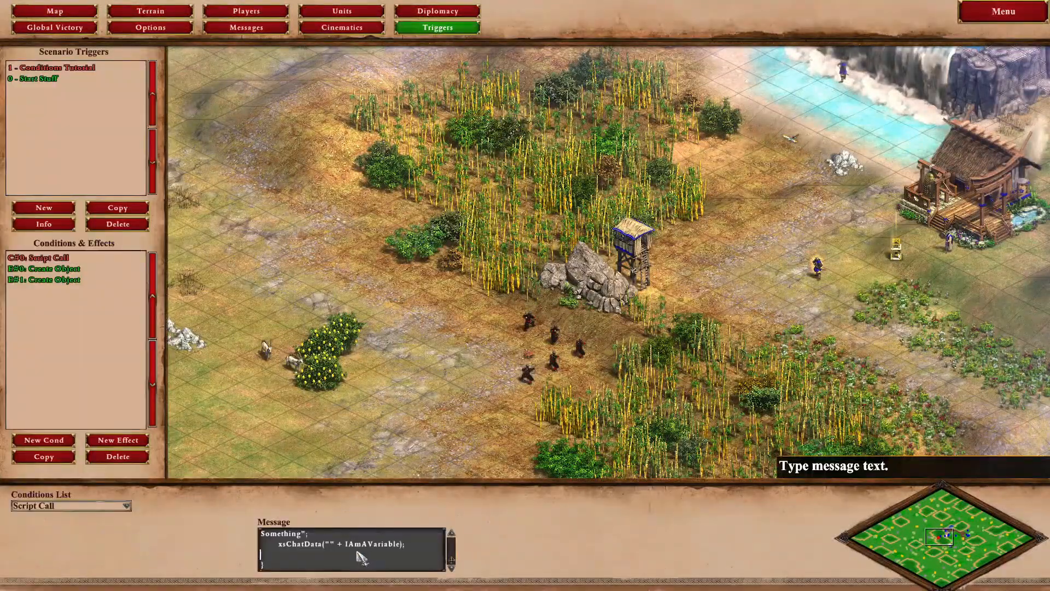
pyautogui.click(70, 268)
pyautogui.click(65, 257)
pyautogui.scroll(3, 330, 555)
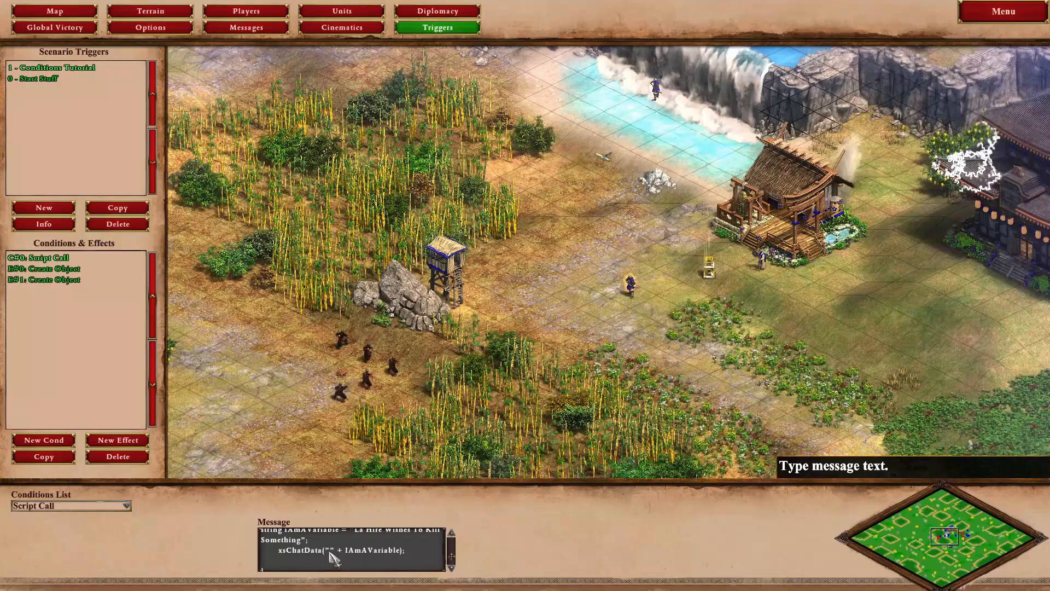
pyautogui.scroll(1, 306, 552)
pyautogui.scroll(-1, 285, 550)
pyautogui.scroll(-1, 285, 550)
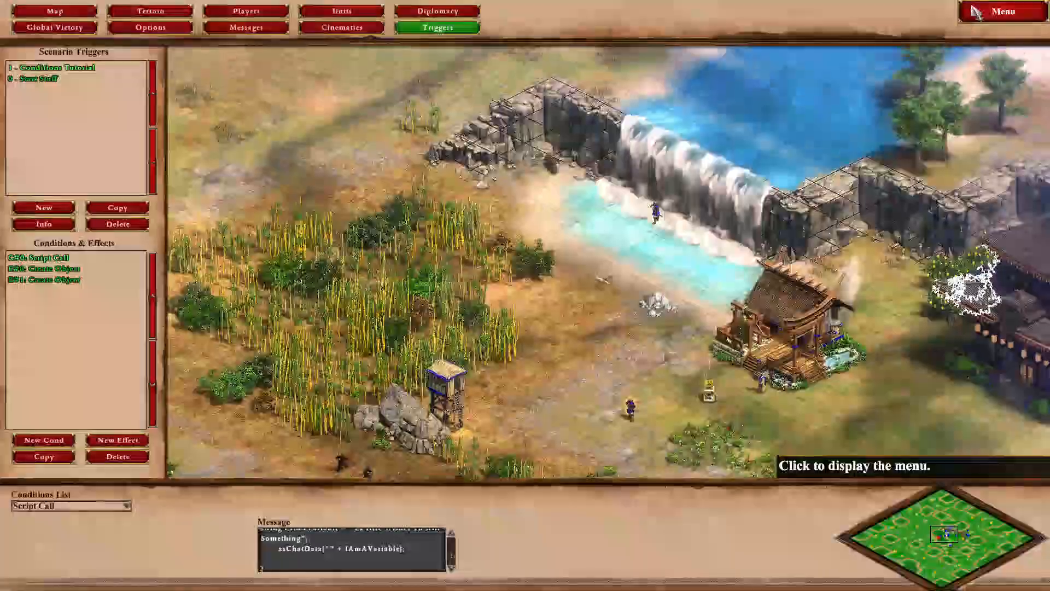
# Test the scenario with the script in the condition's message, check the chat output and quit back to the editor
pyautogui.click(1004, 11)
pyautogui.click(506, 343)
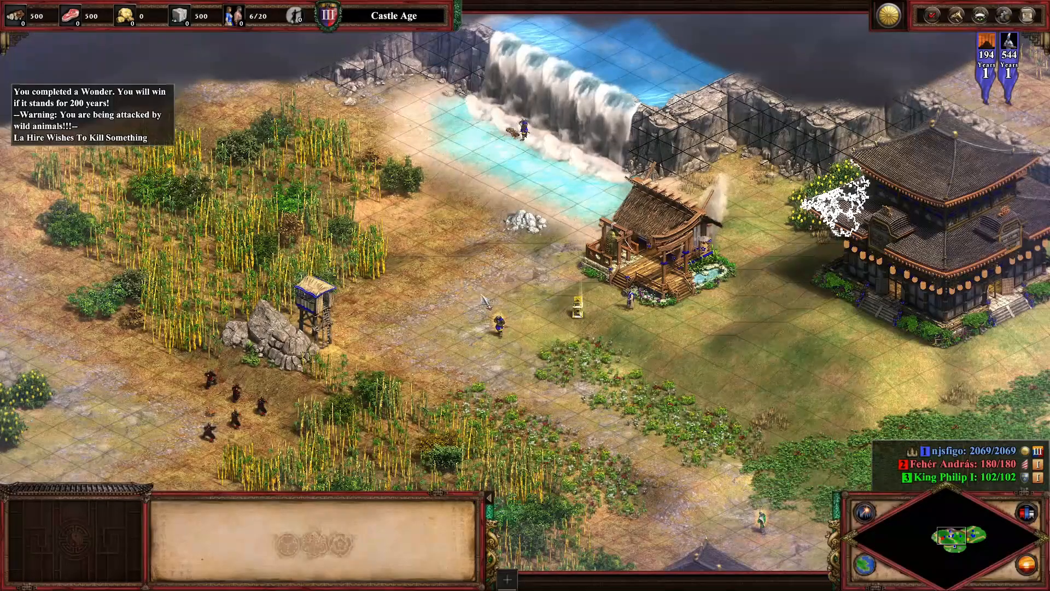
pyautogui.click(643, 272)
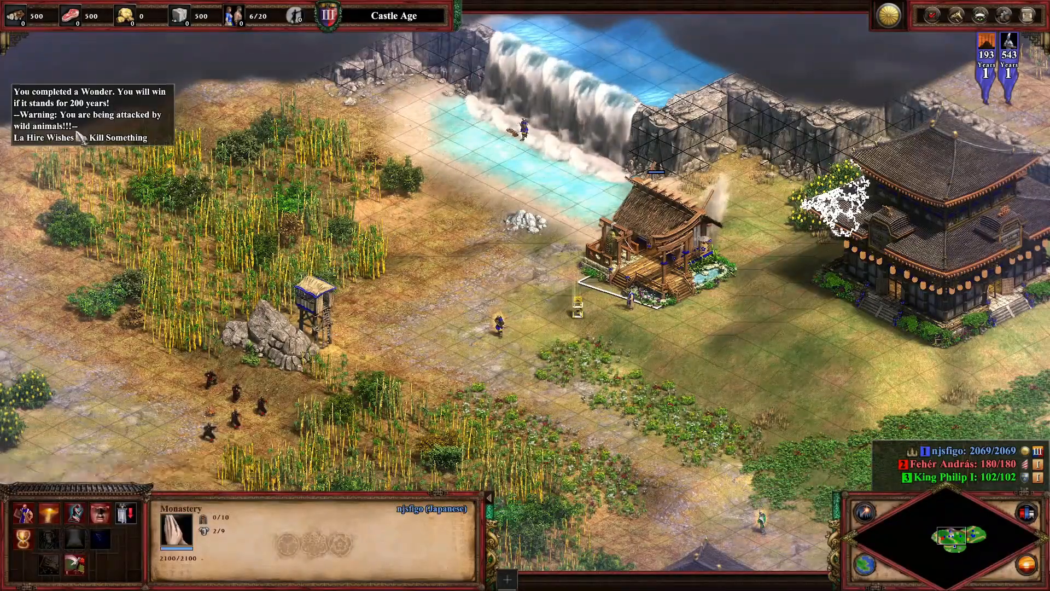
pyautogui.click(1031, 17)
pyautogui.click(525, 235)
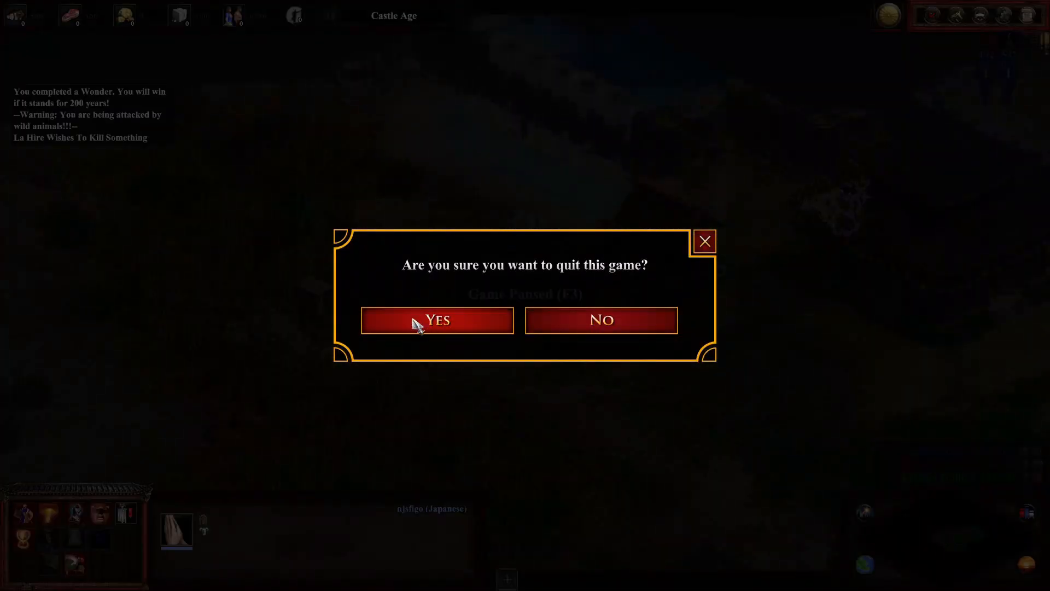
pyautogui.click(432, 320)
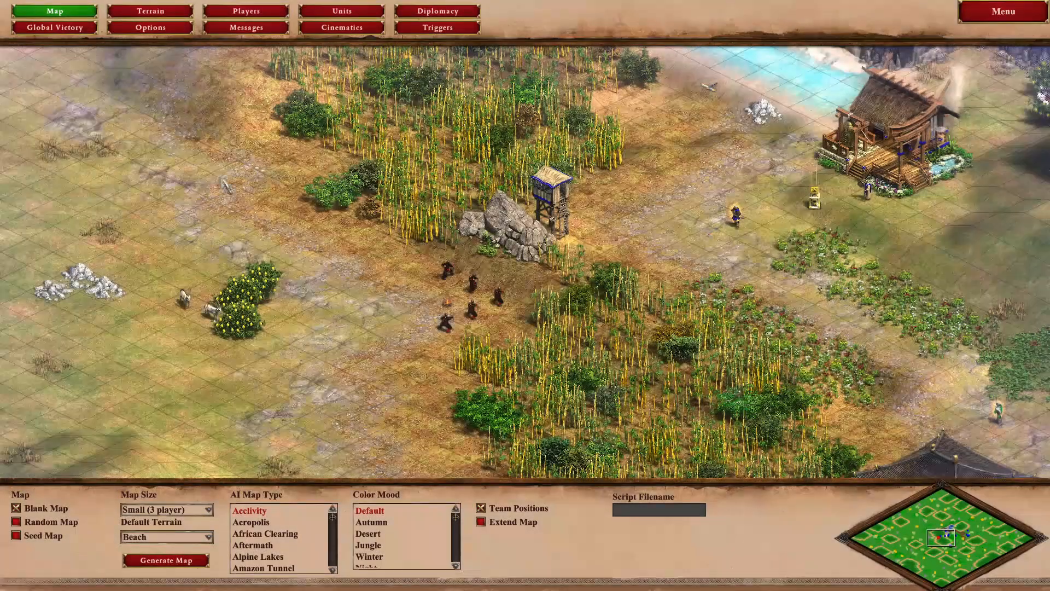
# Reopen the Script Call condition after the test and read through its message from start to end
pyautogui.click(438, 28)
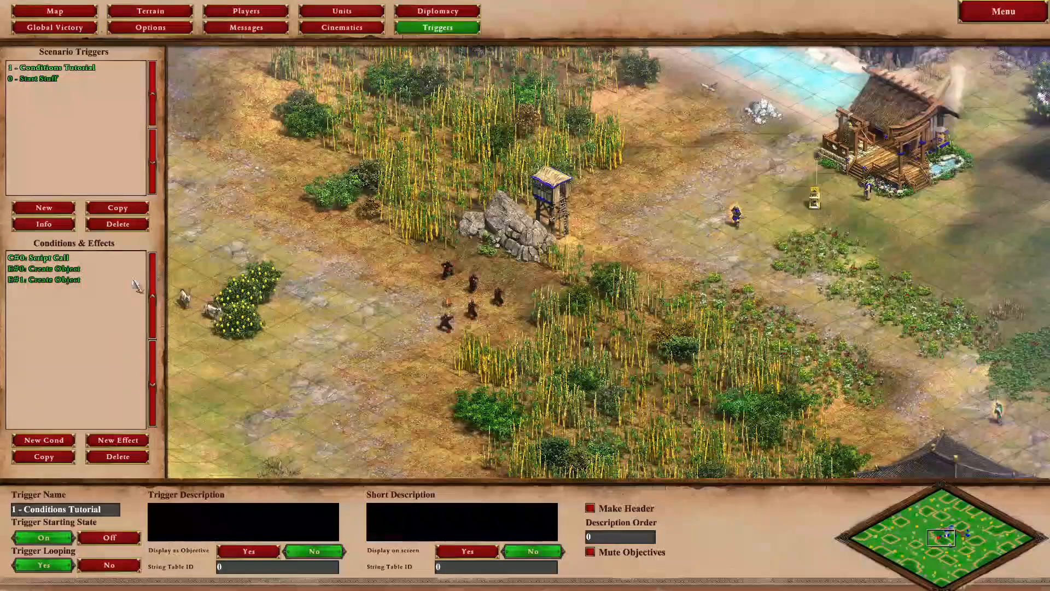
pyautogui.click(55, 260)
pyautogui.scroll(1, 330, 558)
pyautogui.scroll(1, 331, 557)
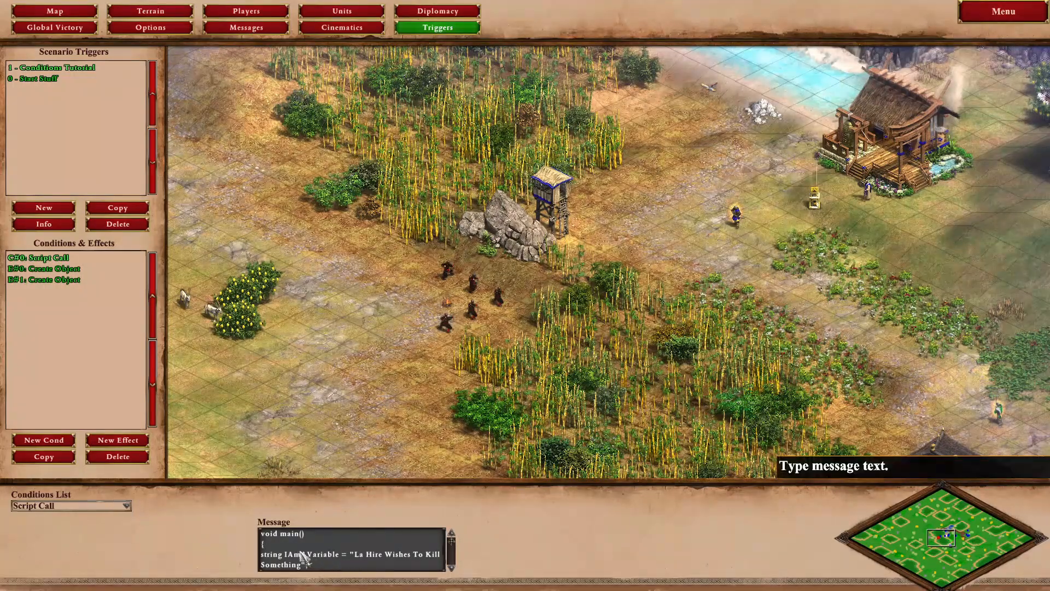
pyautogui.scroll(-3, 297, 556)
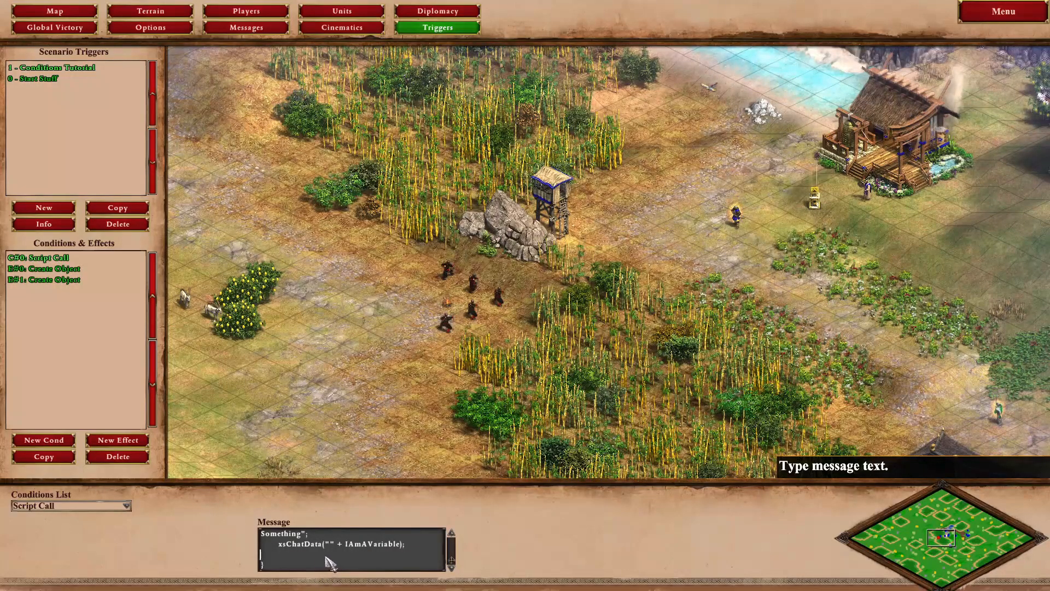
pyautogui.scroll(1, 295, 561)
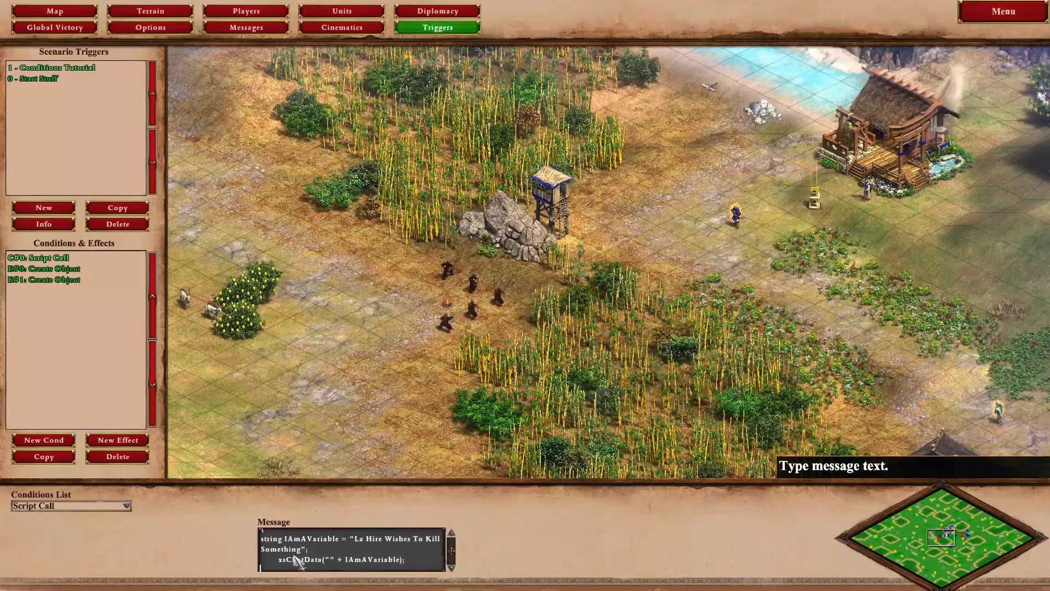
# Switch to Notepad and highlight the body of the main function and its xsChatData line in C1.xs
pyautogui.hotkey('alt', 'Tab')
pyautogui.click(525, 335)
pyautogui.moveTo(463, 332); pyautogui.dragTo(439, 300)
pyautogui.click(550, 323)
pyautogui.moveTo(615, 318); pyautogui.dragTo(512, 308)
pyautogui.click(494, 309)
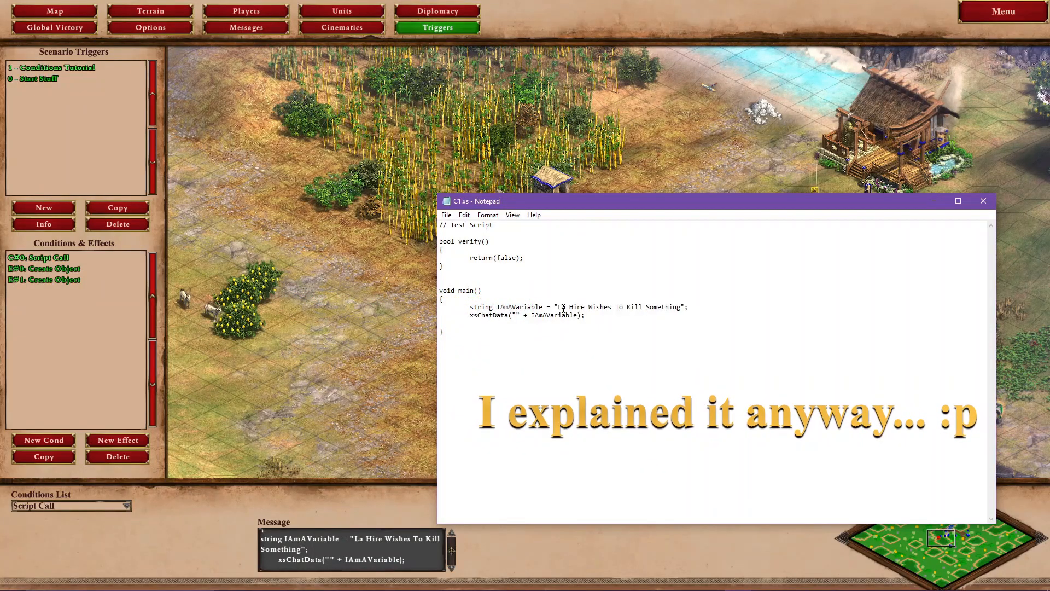
# Highlight the text value, the variable name IAmAVariable and the string type in main's variable declaration
pyautogui.moveTo(560, 307); pyautogui.dragTo(677, 309)
pyautogui.click(678, 309)
pyautogui.doubleClick(515, 307)
pyautogui.doubleClick(481, 307)
pyautogui.click(591, 322)
pyautogui.click(517, 316)
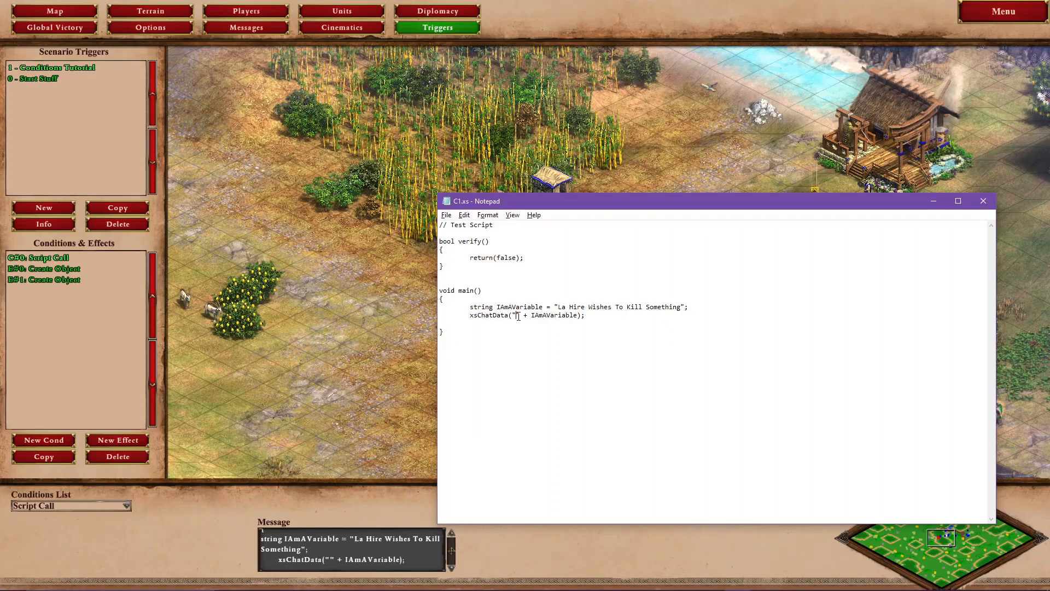
# Highlight the xsChatData call and its IAmAVariable argument in the main function
pyautogui.moveTo(470, 316); pyautogui.dragTo(512, 318)
pyautogui.click(514, 317)
pyautogui.moveTo(471, 314); pyautogui.dragTo(516, 316)
pyautogui.click(514, 316)
pyautogui.doubleClick(553, 316)
pyautogui.click(532, 316)
# Go back to the scenario editor and delete the entire script from the Script Call condition's message
pyautogui.click(154, 571)
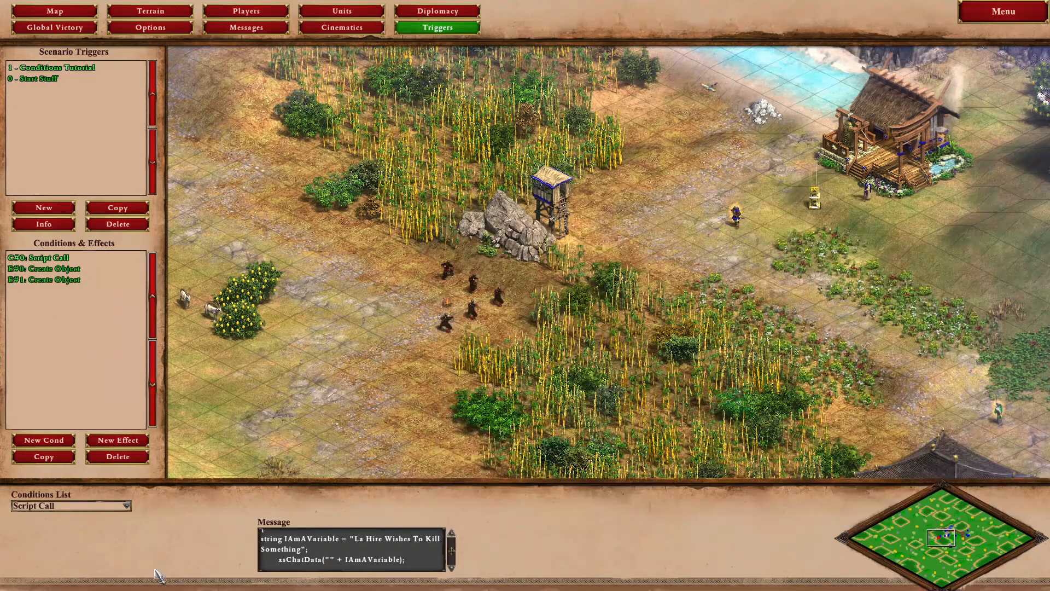
pyautogui.click(109, 506)
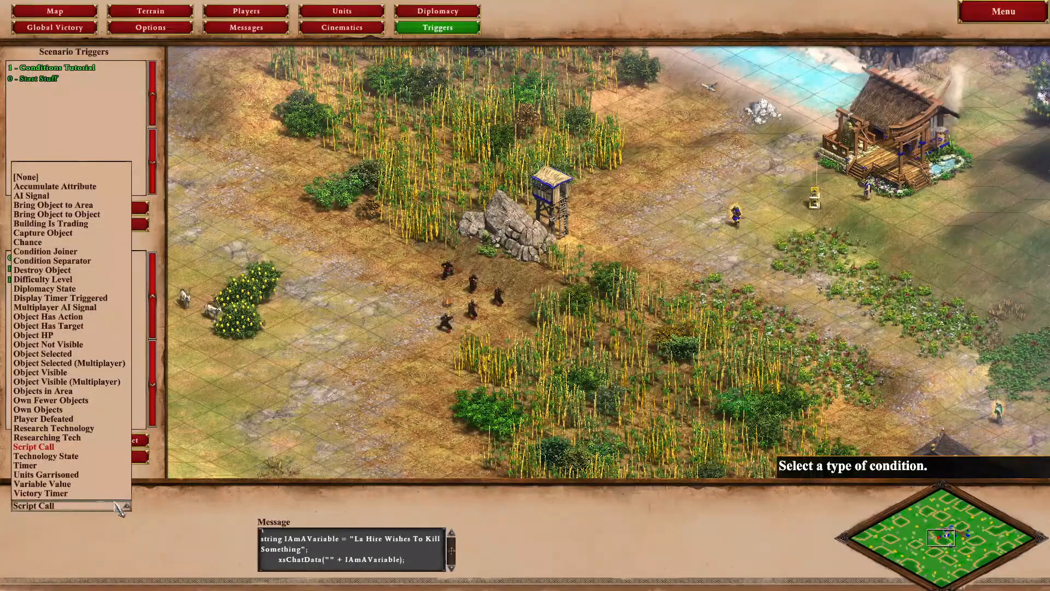
pyautogui.click(116, 507)
pyautogui.scroll(2, 336, 549)
pyautogui.scroll(-3, 350, 561)
pyautogui.click(313, 568)
pyautogui.press('BackSpace')
pyautogui.press('BackSpace')
pyautogui.press('BackSpace')
pyautogui.press('BackSpace')
pyautogui.press('BackSpace')
pyautogui.press('BackSpace')
pyautogui.press('BackSpace')
pyautogui.press('BackSpace')
pyautogui.press('BackSpace')
pyautogui.press('BackSpace')
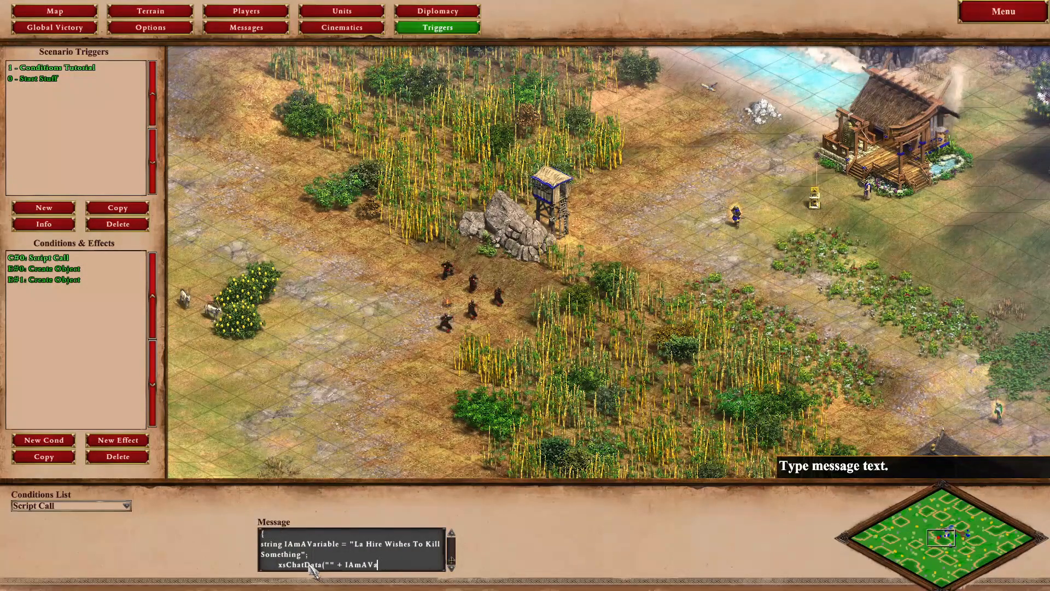
pyautogui.press('BackSpace')
pyautogui.press('BackSpace')
pyautogui.press('BackSpace')
pyautogui.press('BackSpace')
pyautogui.press('BackSpace')
pyautogui.press('BackSpace')
pyautogui.press('BackSpace')
pyautogui.press('BackSpace')
pyautogui.press('BackSpace')
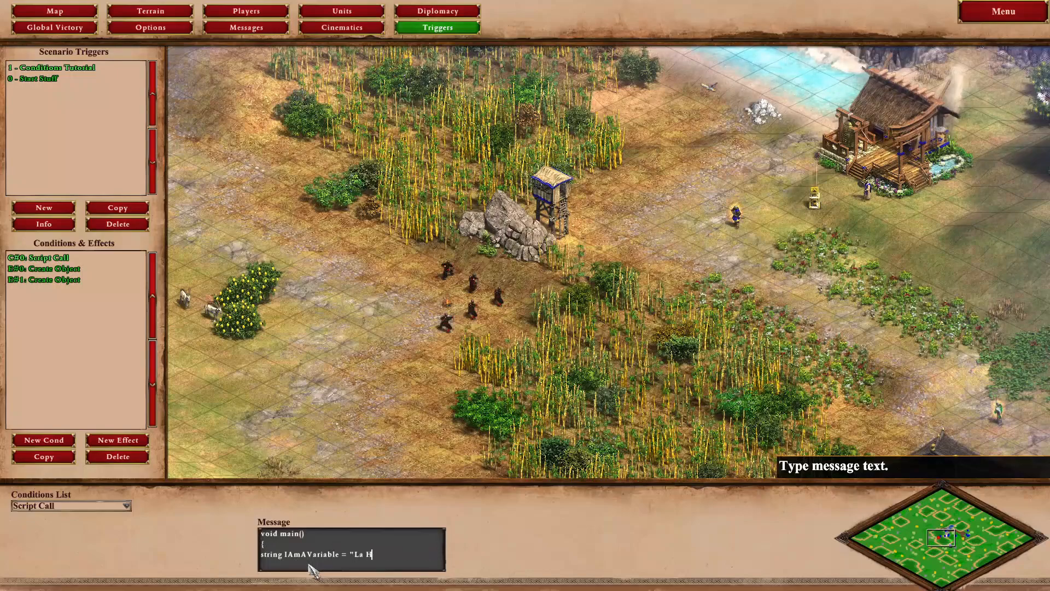
pyautogui.press('BackSpace')
pyautogui.press('BackSpace')
pyautogui.press('BackSpace')
pyautogui.press('BackSpace')
pyautogui.press('BackSpace')
pyautogui.press('BackSpace')
pyautogui.press('BackSpace')
pyautogui.press('BackSpace')
pyautogui.press('BackSpace')
pyautogui.press('BackSpace')
pyautogui.press('BackSpace')
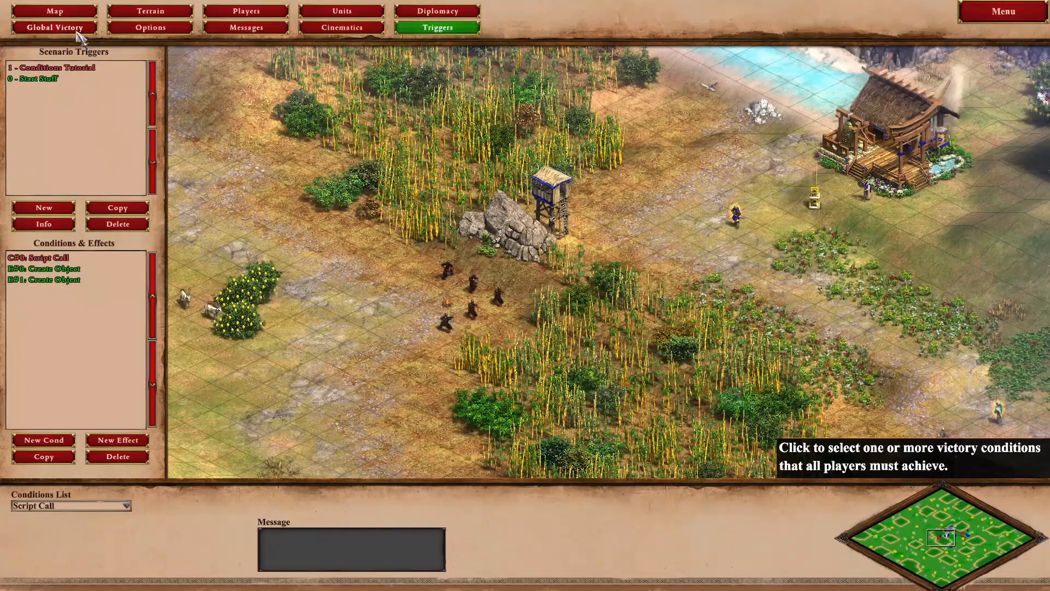
# Revisit the Map settings, return to the triggers and look over the list of available condition types
pyautogui.click(55, 11)
pyautogui.click(438, 27)
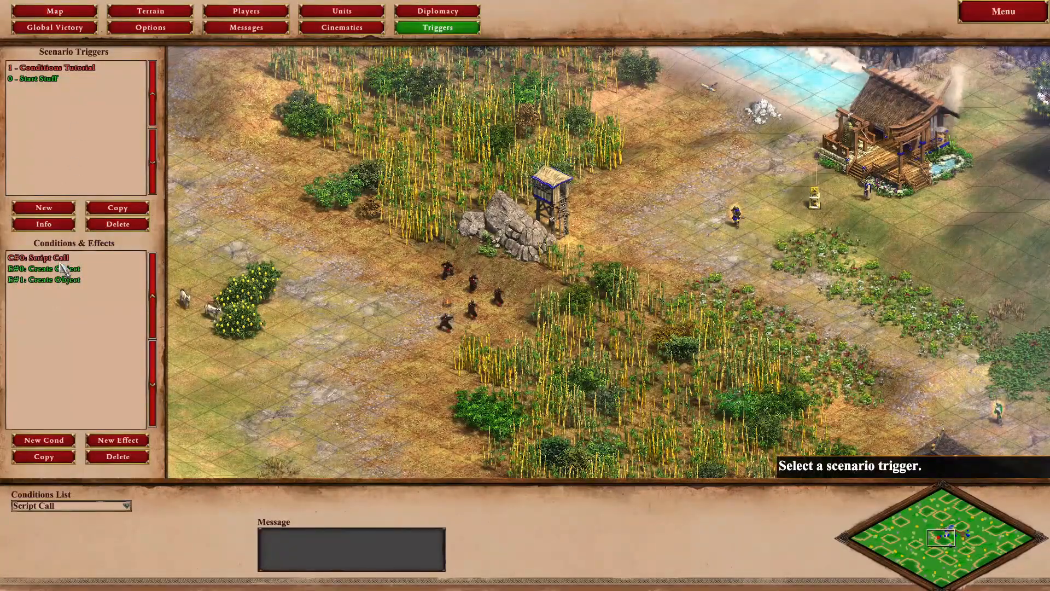
pyautogui.click(84, 507)
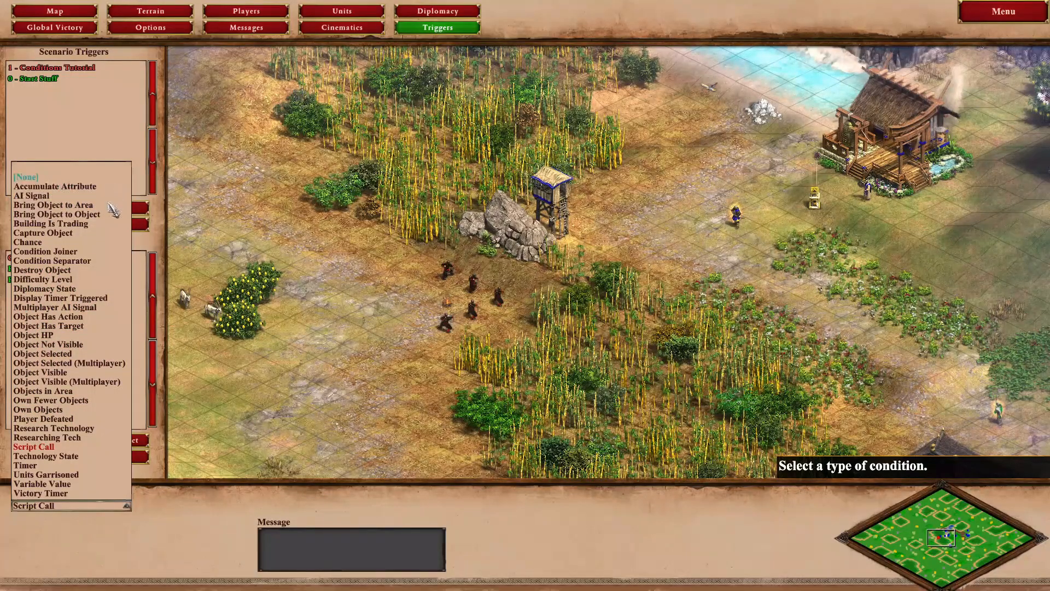
pyautogui.click(199, 527)
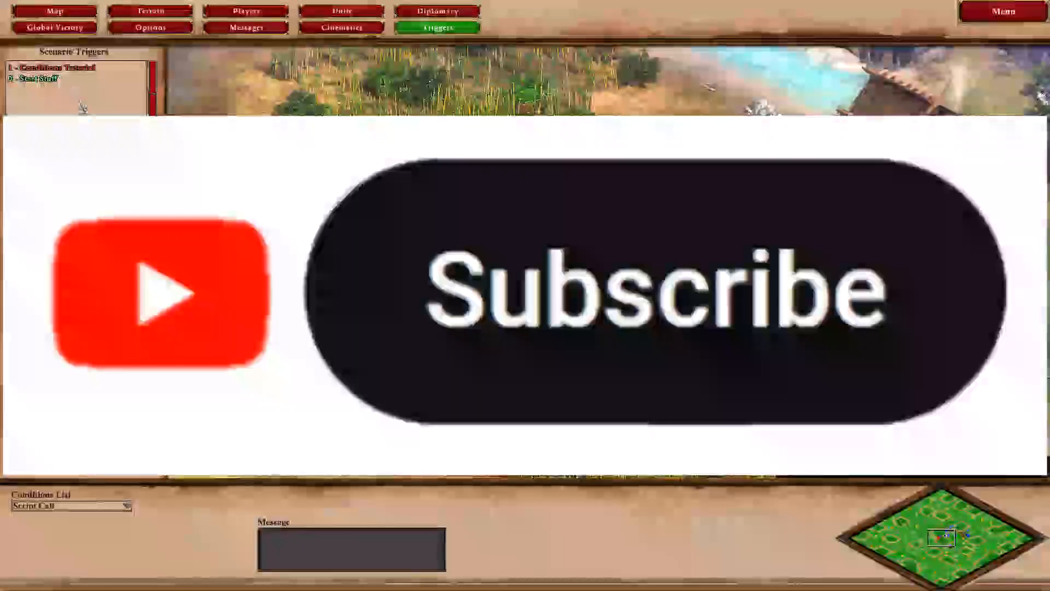